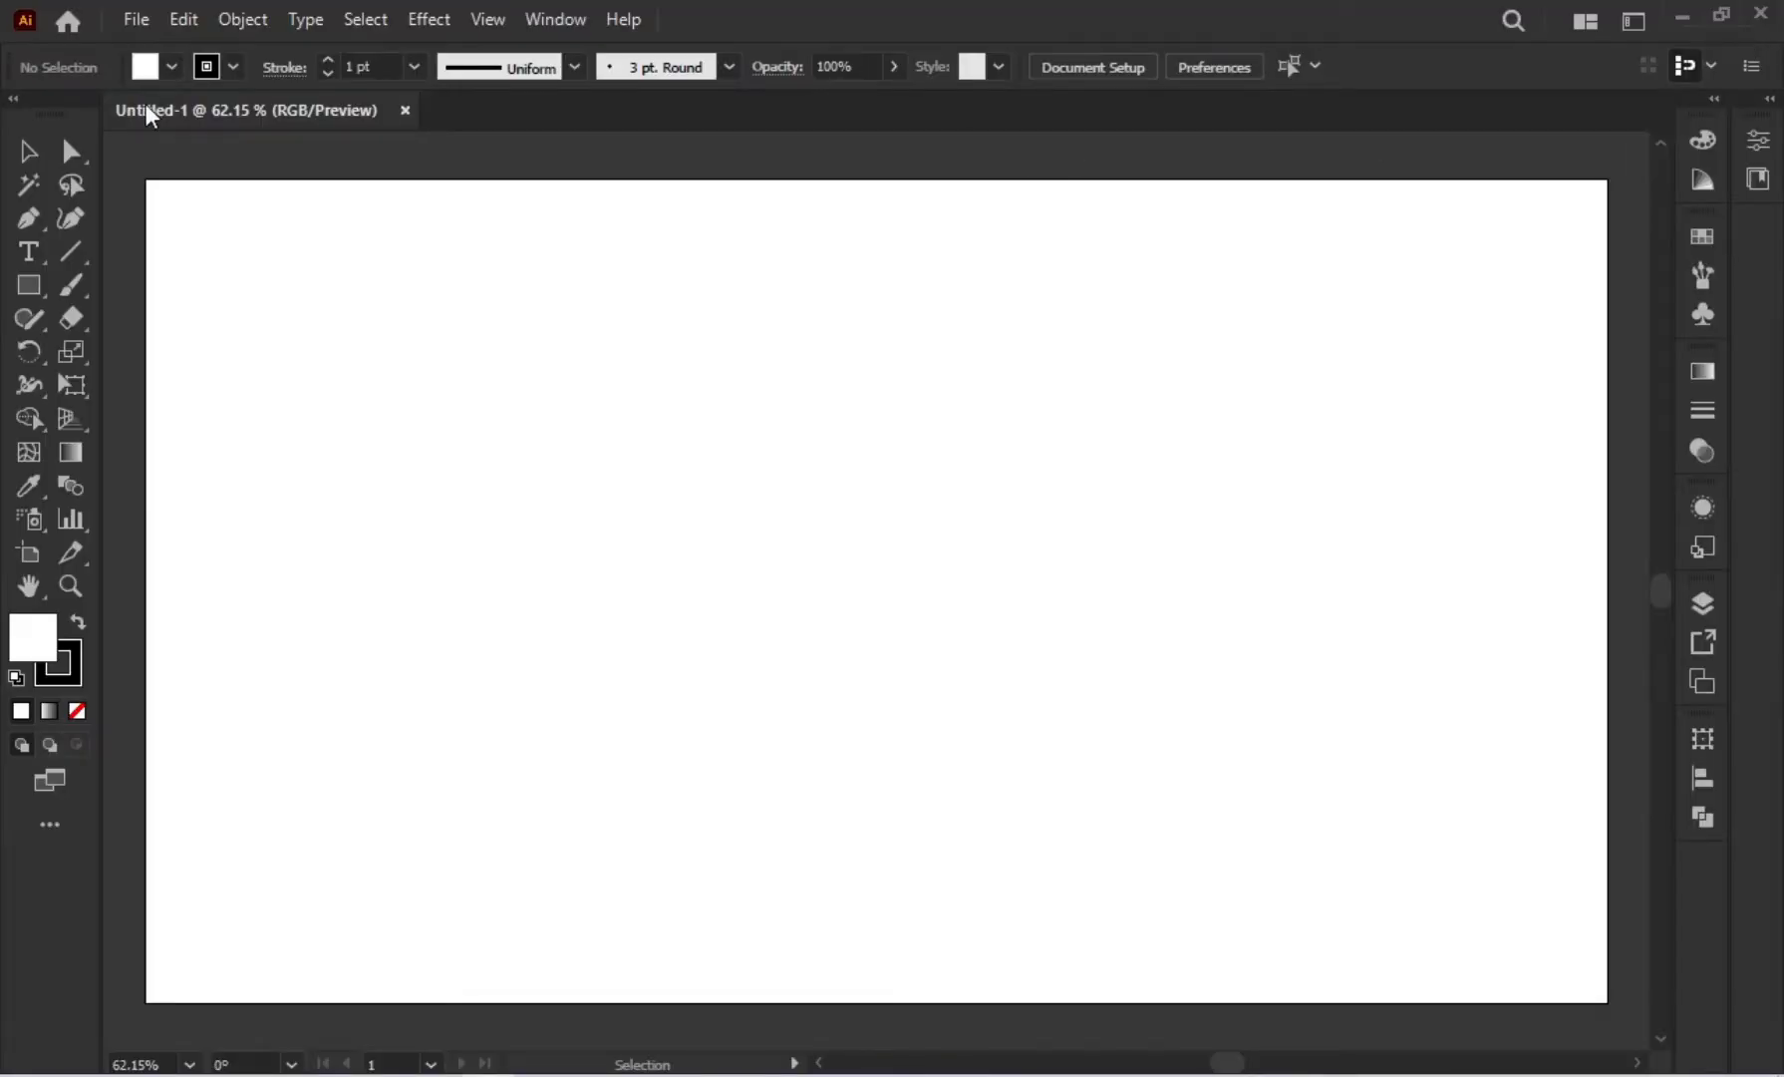
# Step: Place the image IMG_20221012_155308_099 from the Sketch folder on drive D at a large size in the middle of the artboard
pyautogui.click(139, 20)
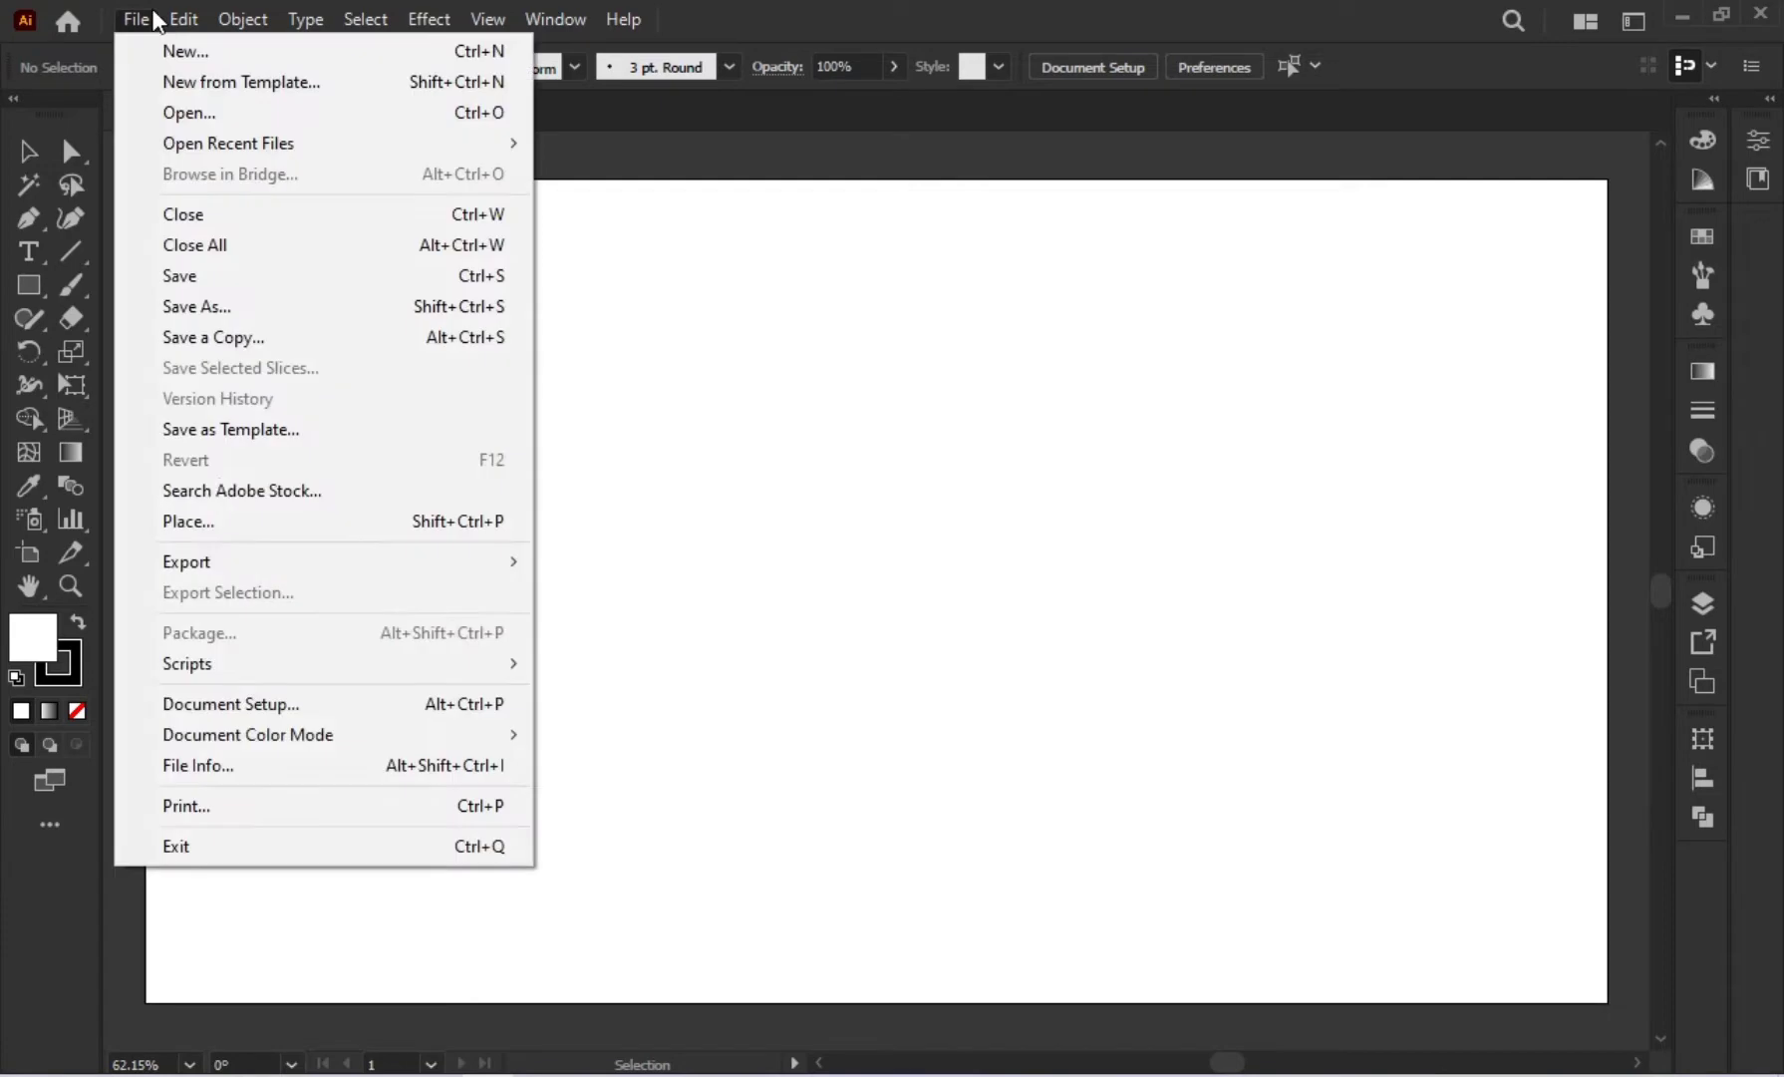
pyautogui.click(227, 522)
pyautogui.scroll(-8, 627, 374)
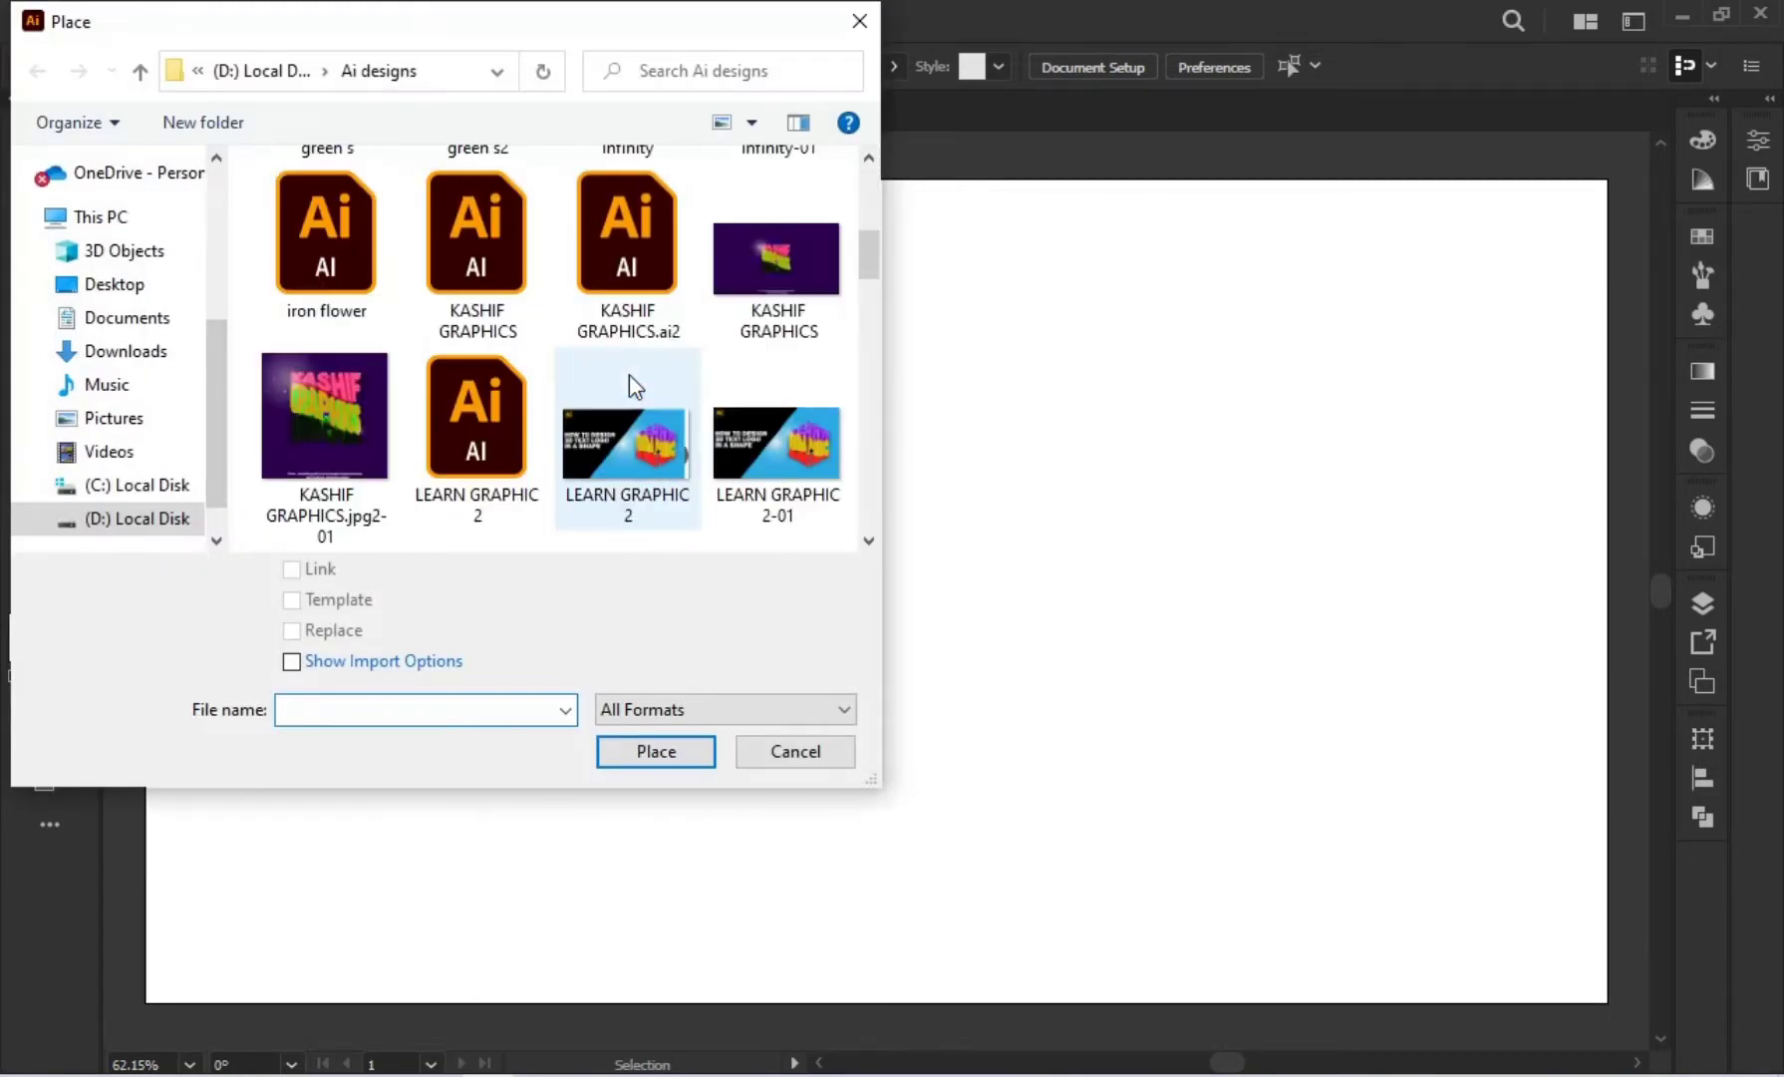
pyautogui.scroll(3, 499, 409)
pyautogui.click(95, 518)
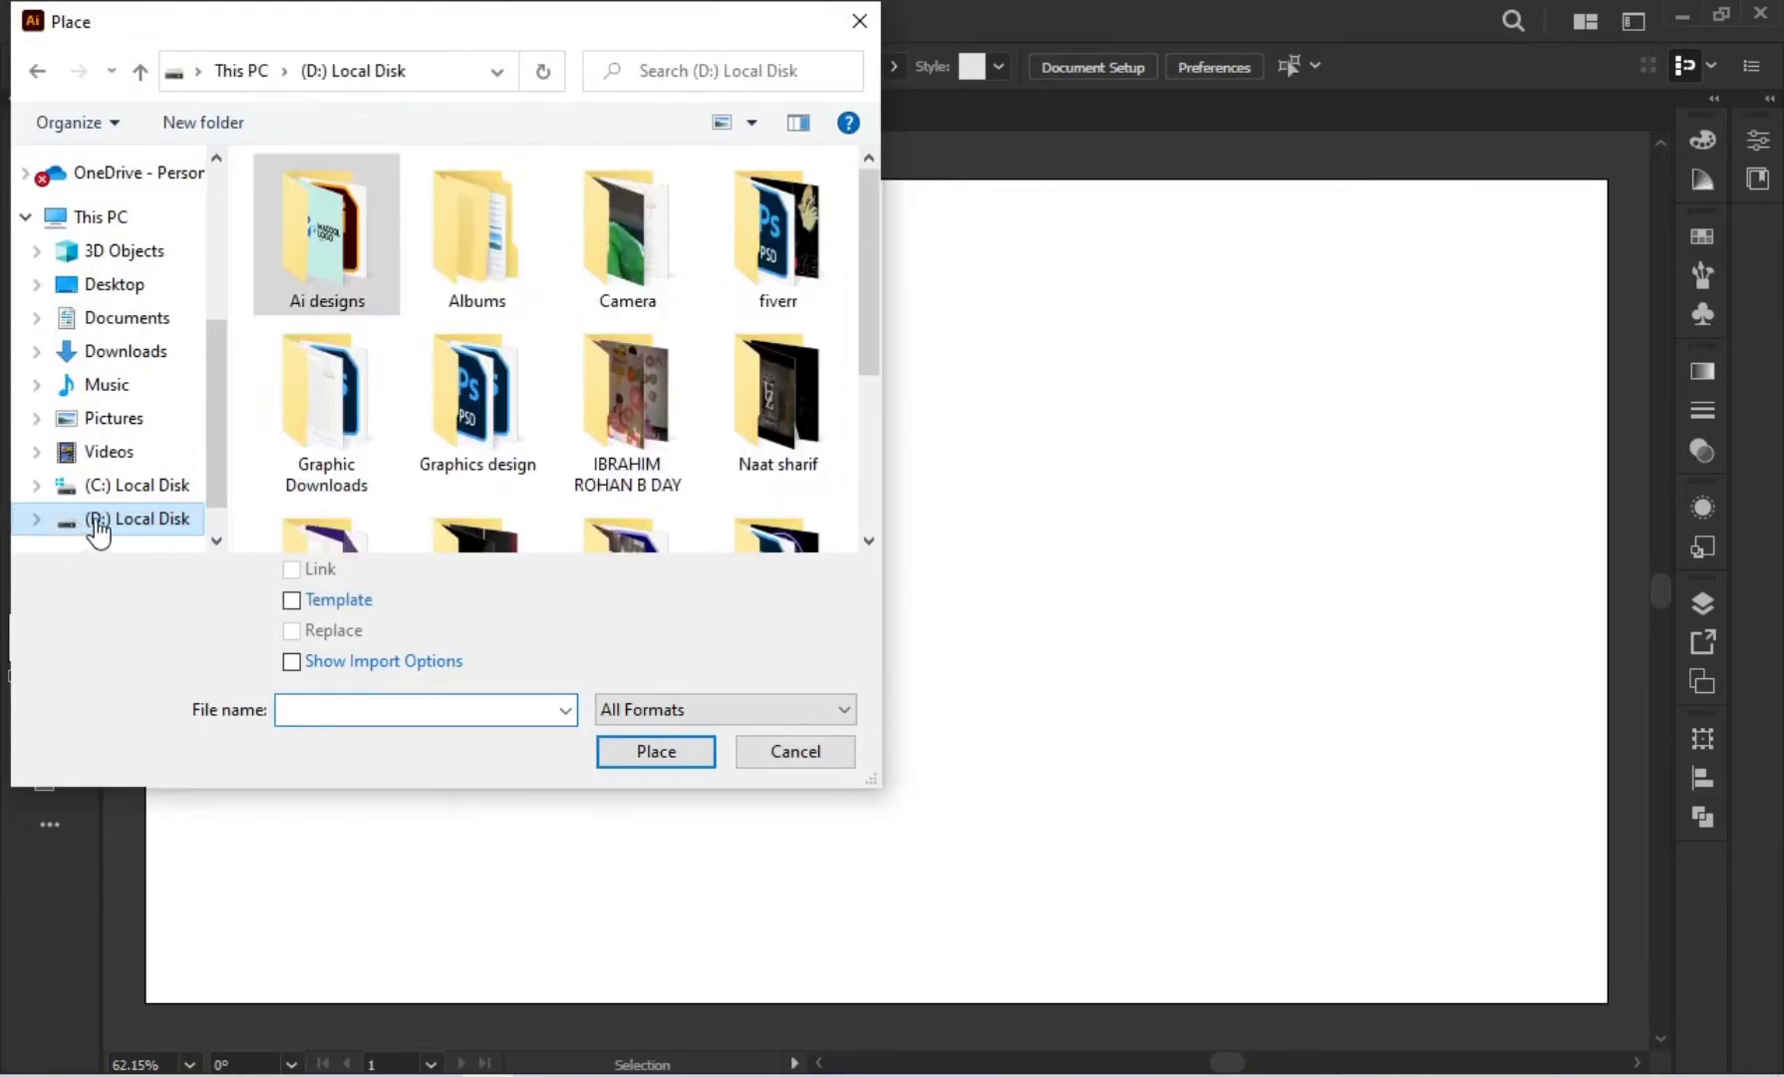
pyautogui.scroll(-3, 468, 413)
pyautogui.doubleClick(622, 472)
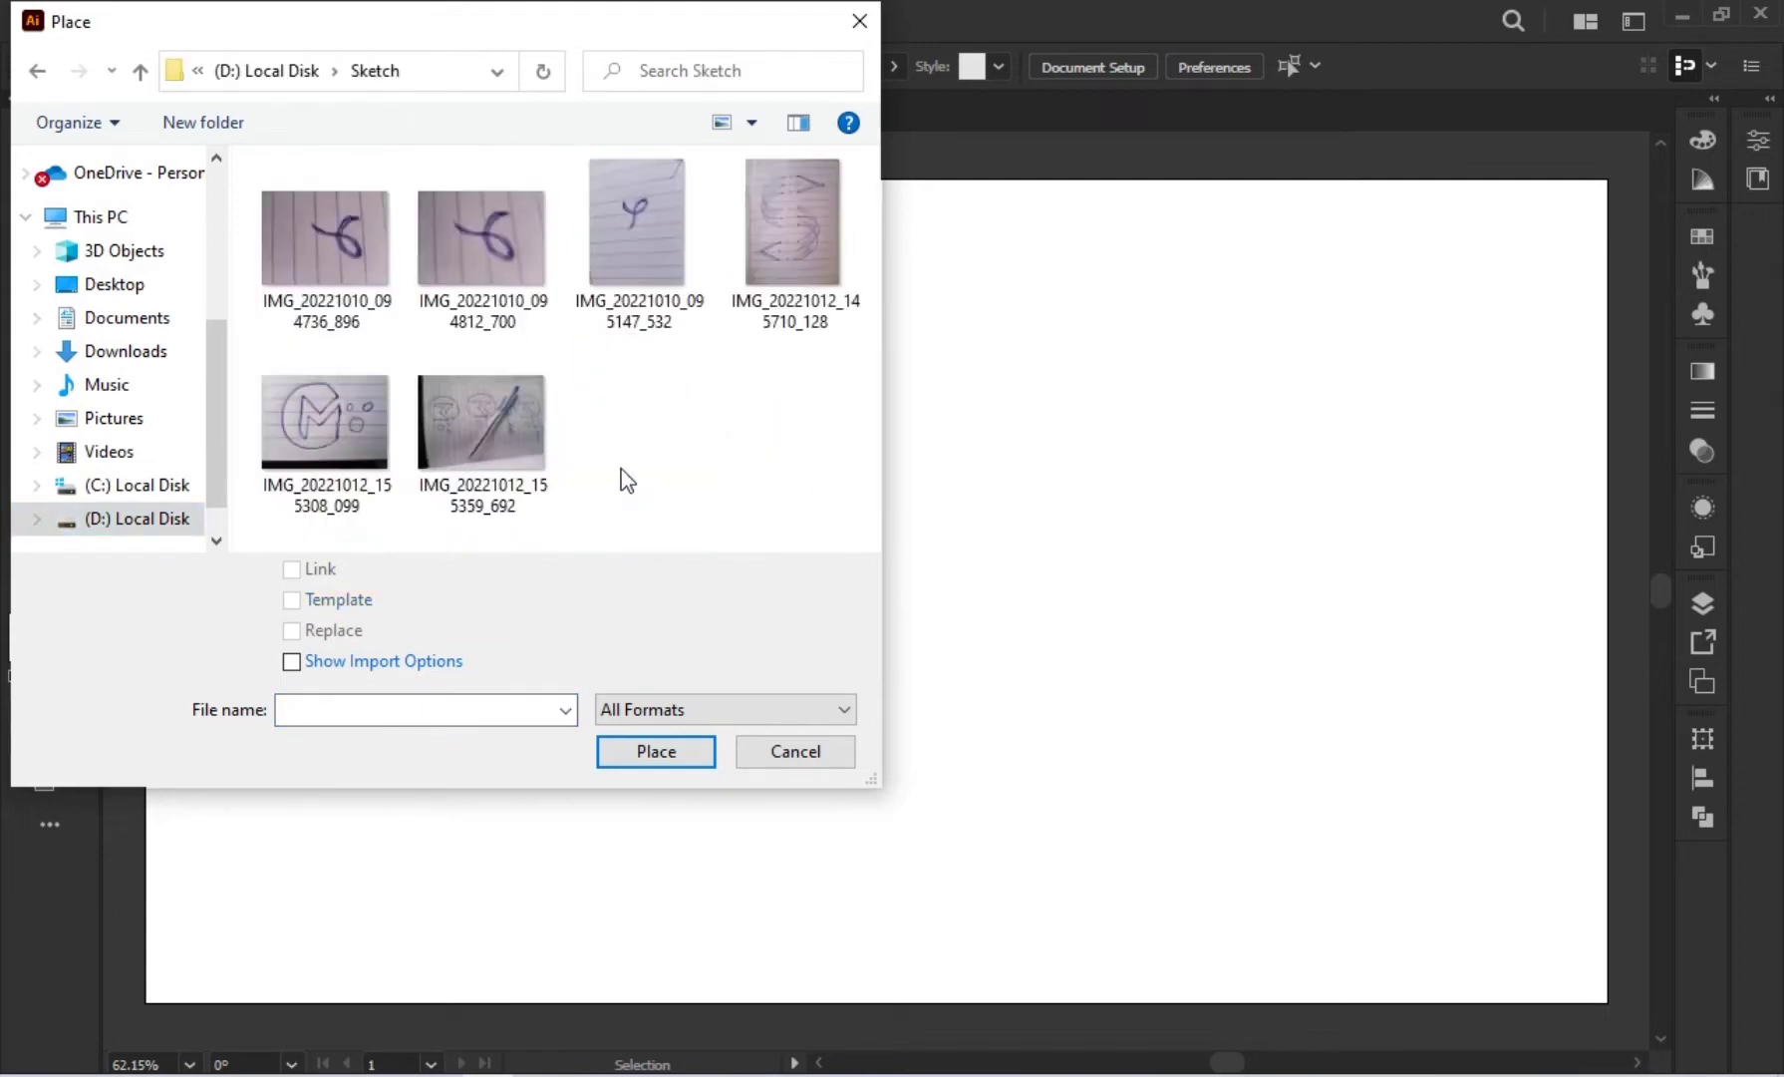
pyautogui.click(277, 459)
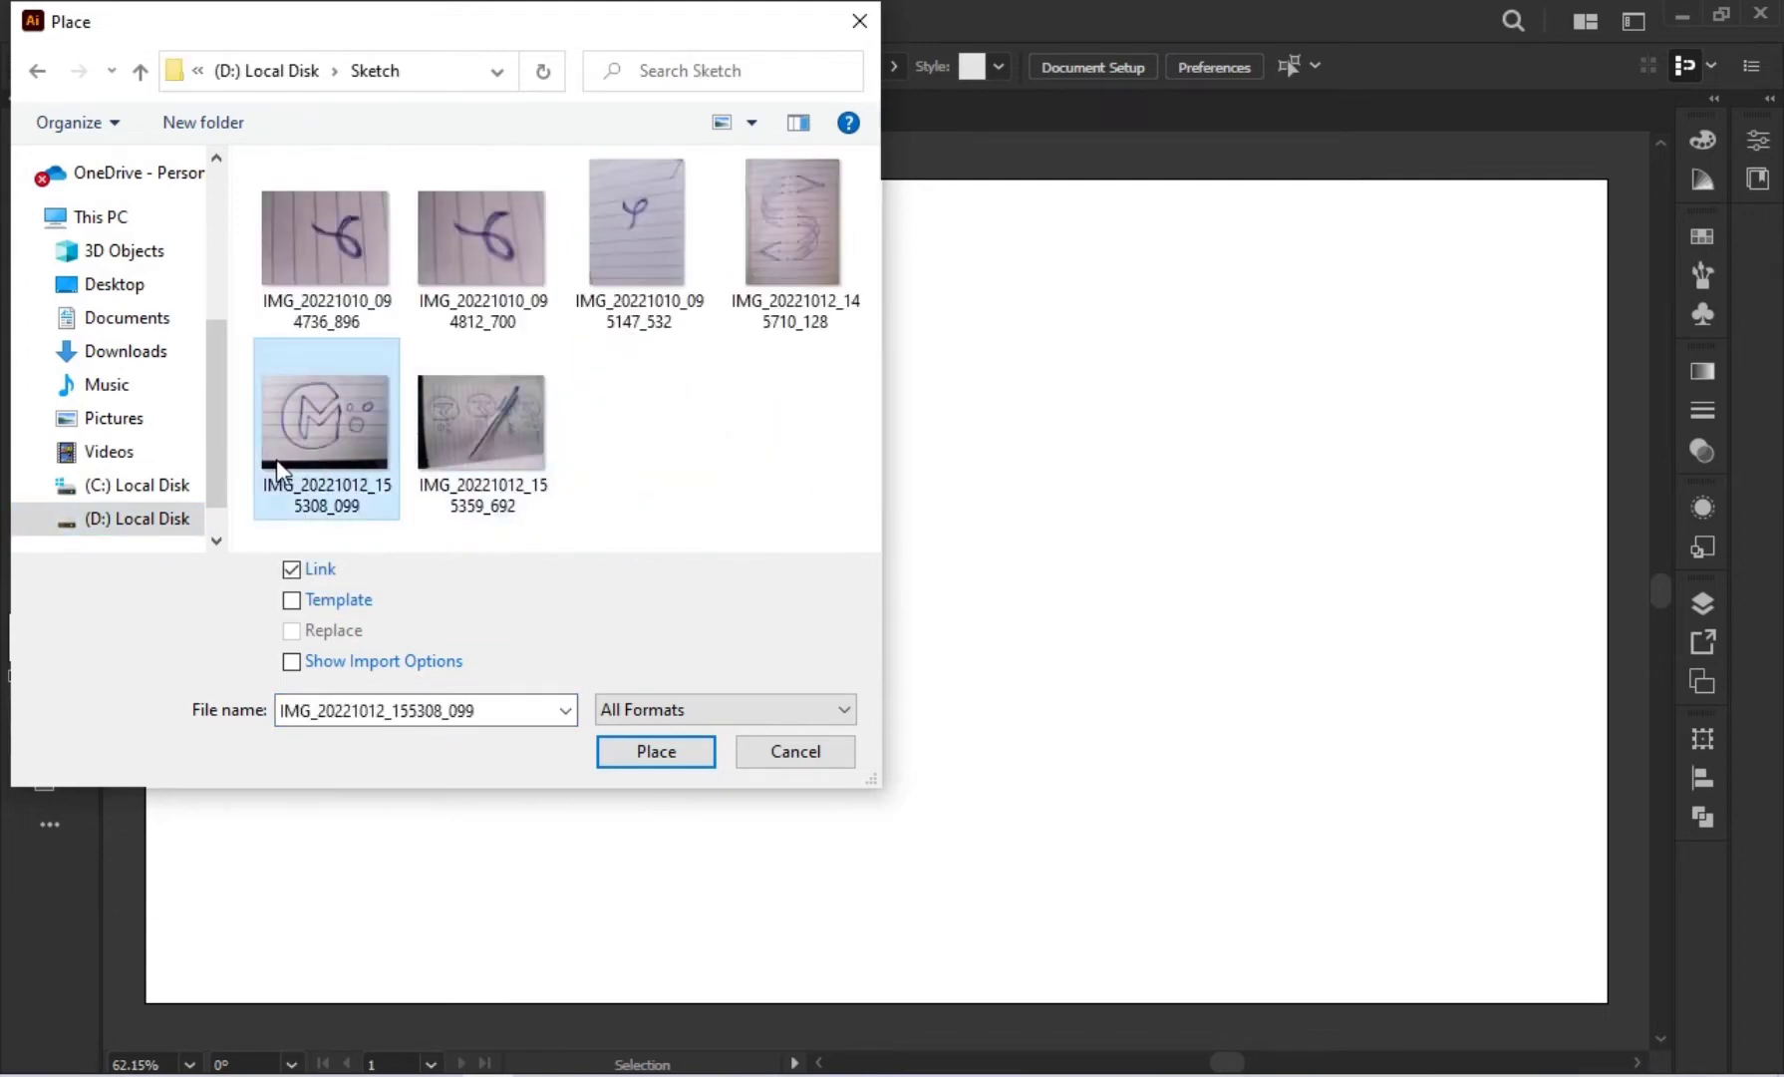
pyautogui.click(629, 759)
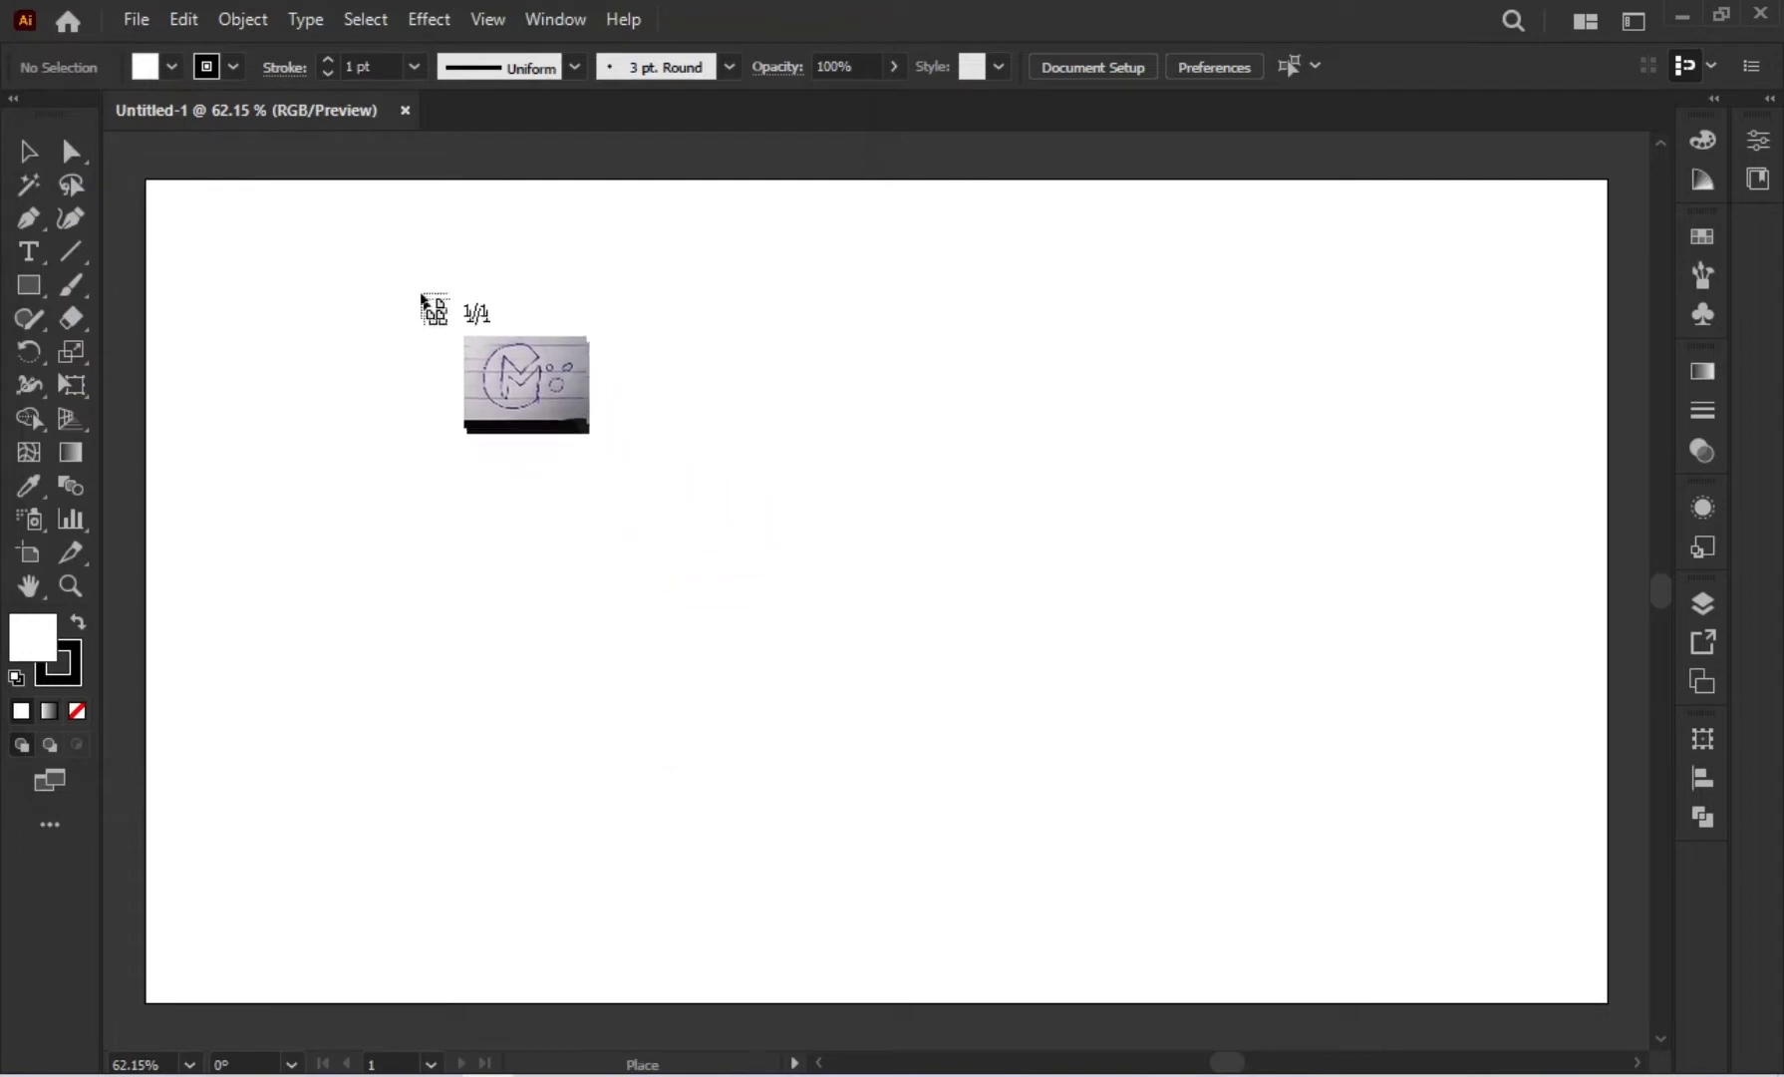
pyautogui.moveTo(451, 269); pyautogui.dragTo(1332, 886)
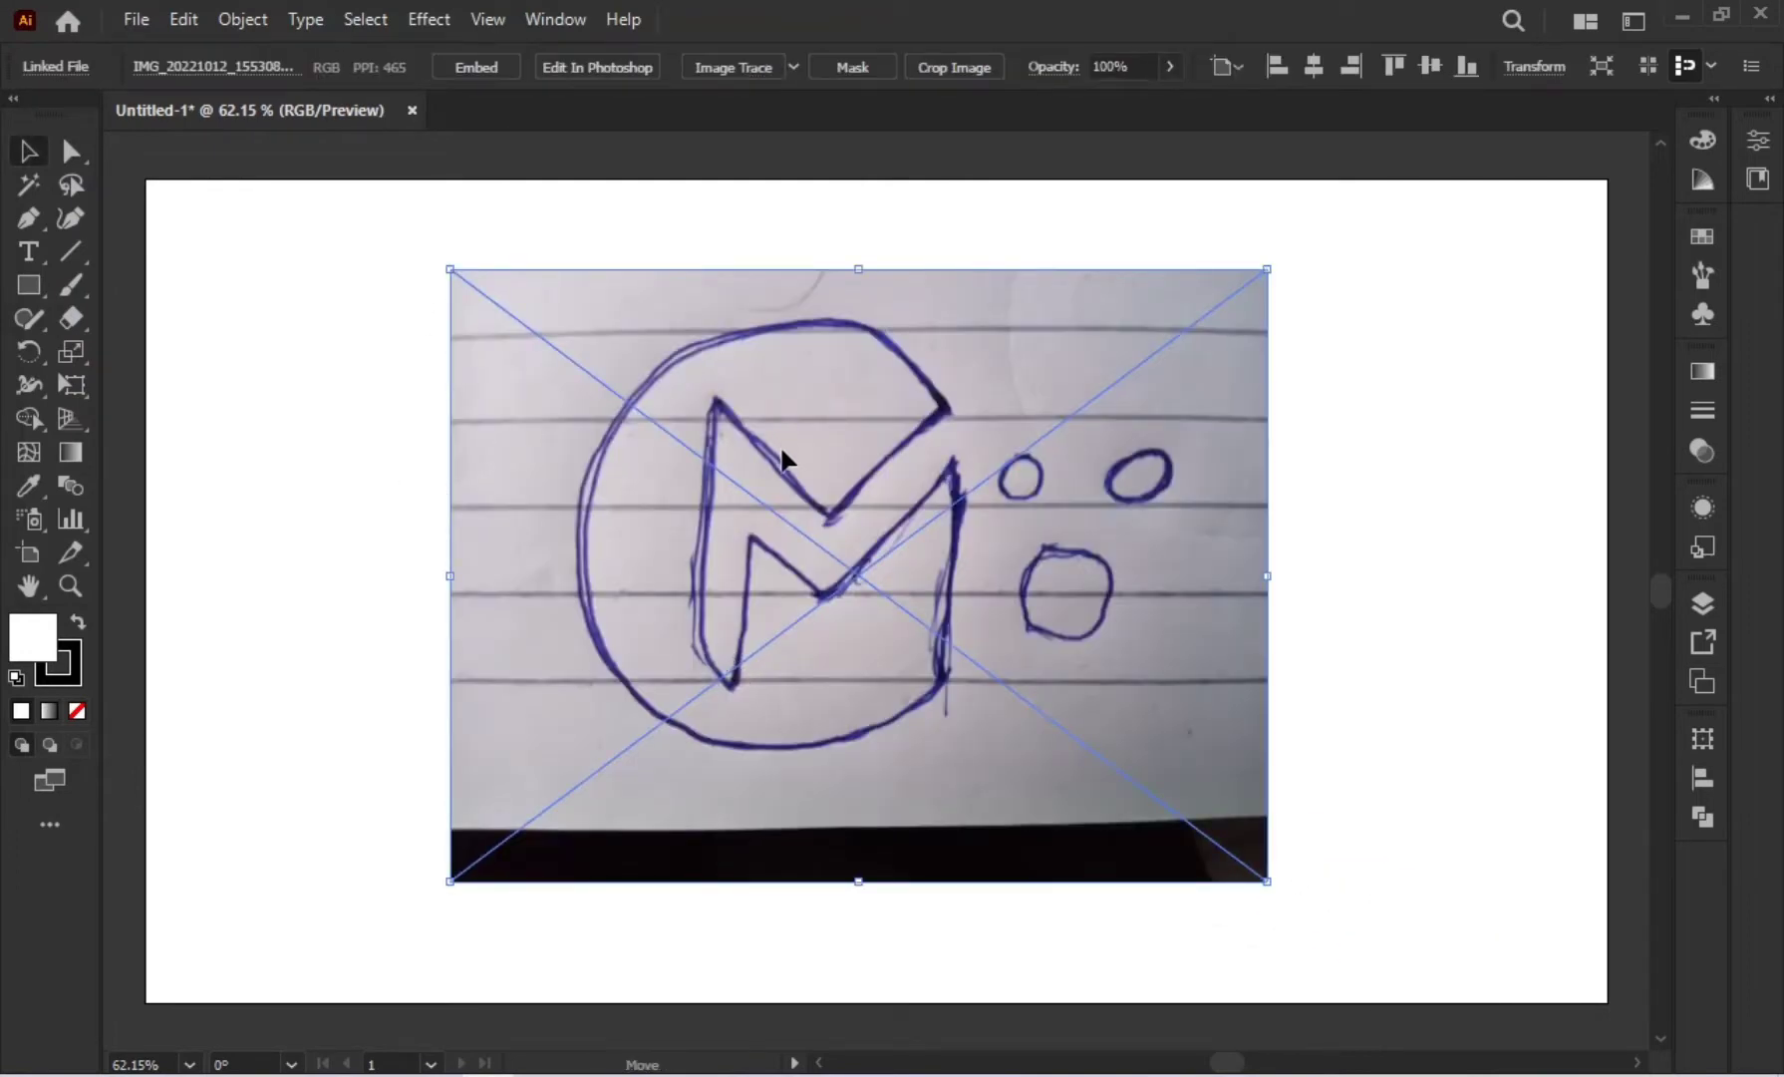
# Step: Move the placed sketch slightly down to centre it on the artboard and lock it
pyautogui.moveTo(782, 455); pyautogui.dragTo(787, 480)
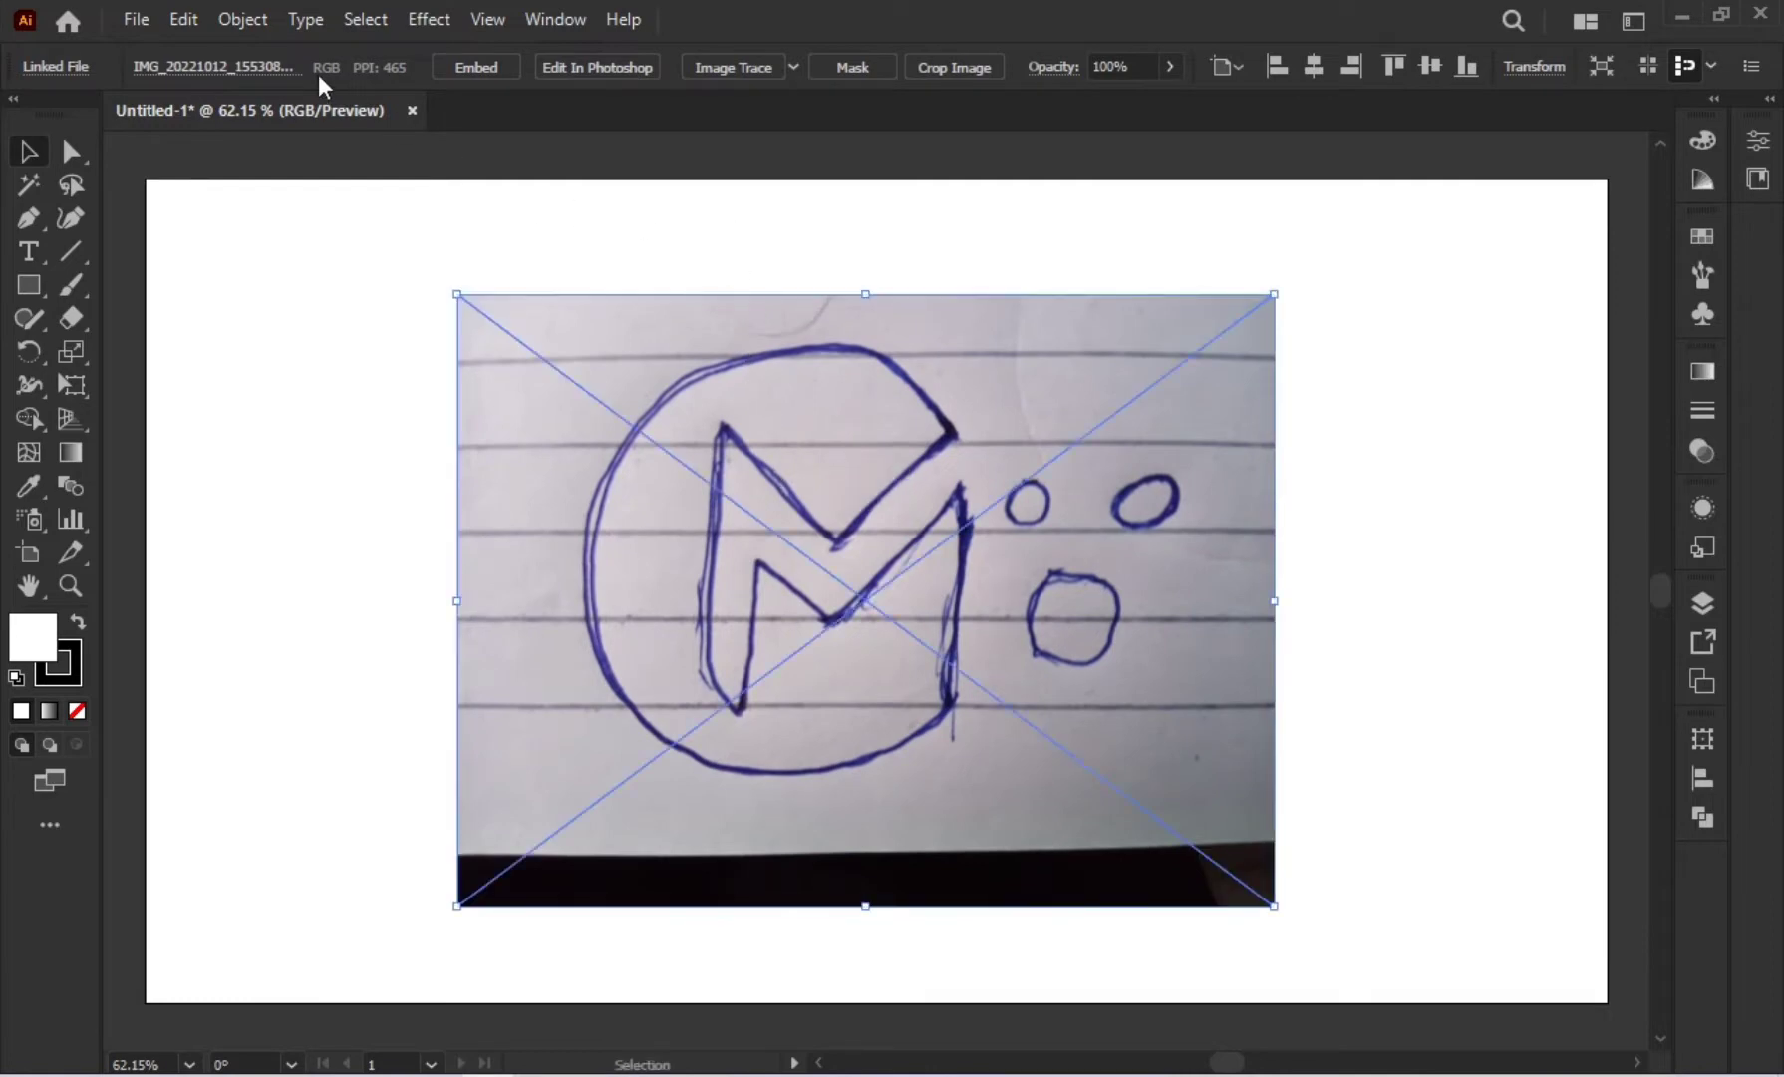
pyautogui.click(245, 19)
pyautogui.moveTo(354, 221)
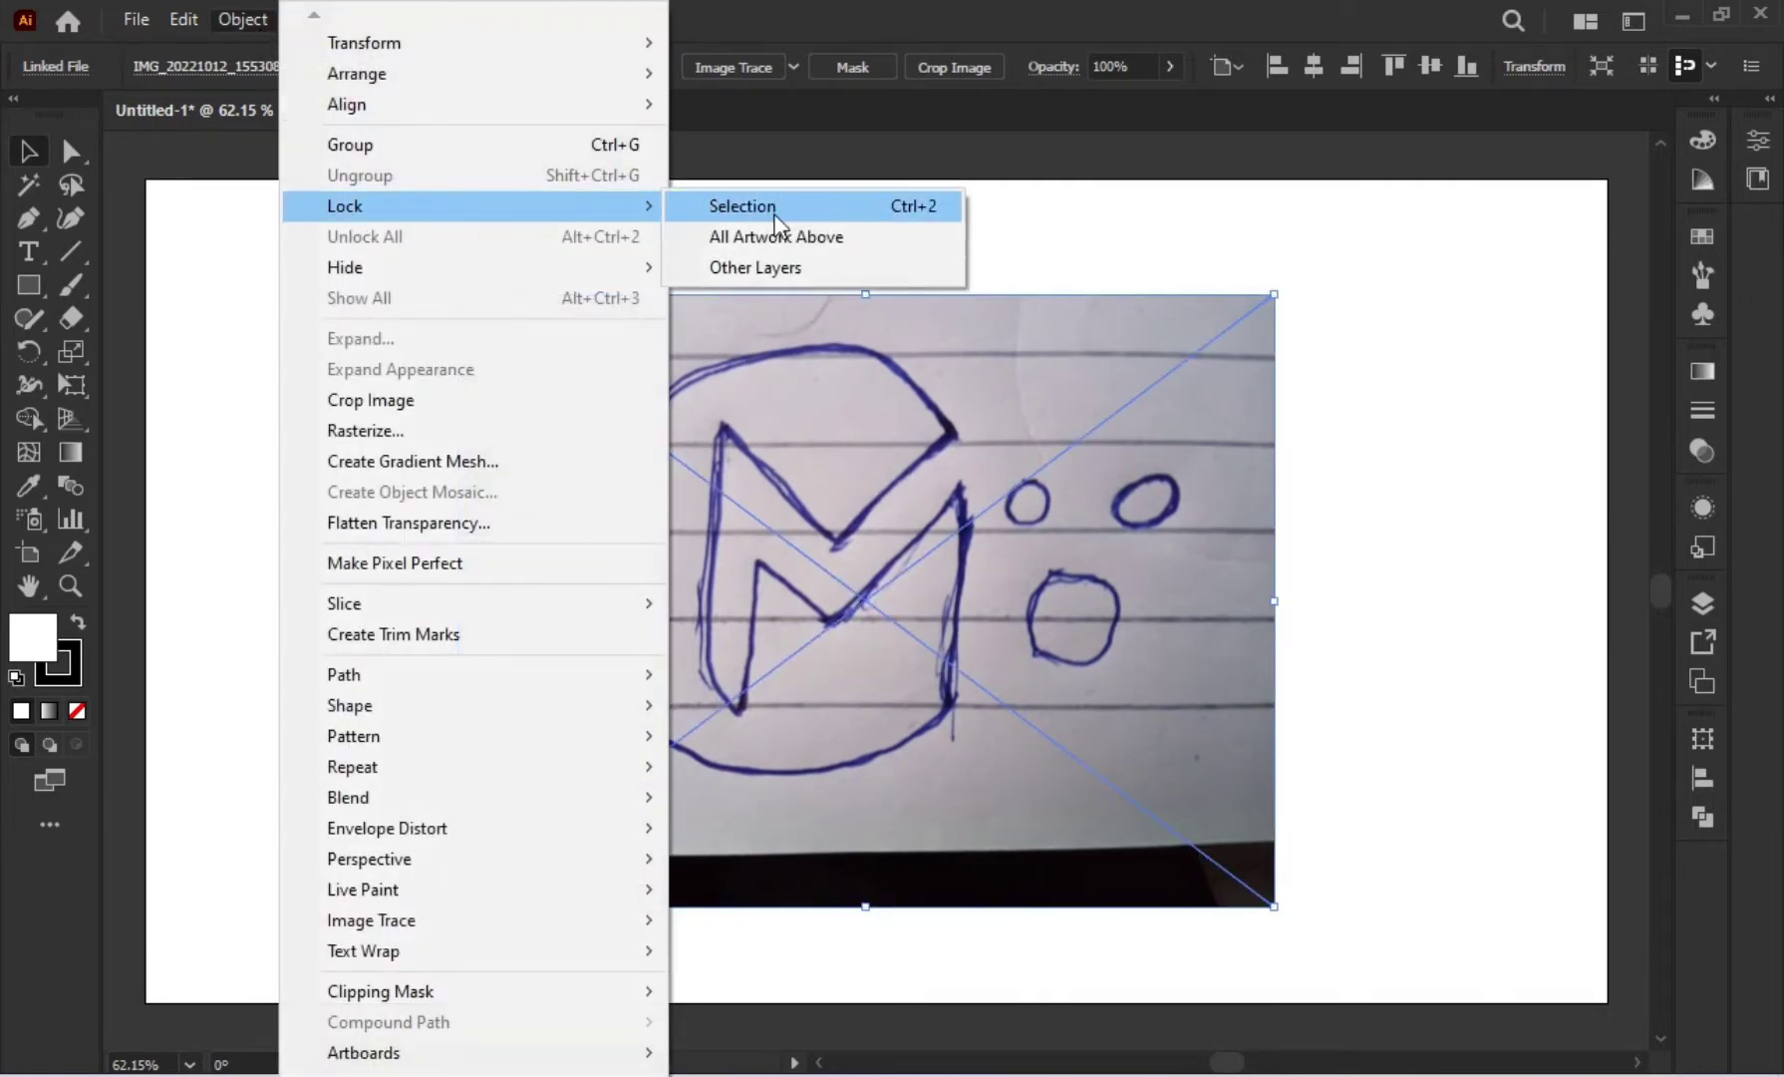
pyautogui.click(745, 206)
# Step: Draw a circle centred at about X 564, Y 328 px over the sketch's outer ring and nudge it slightly down
pyautogui.scroll(1, 720, 526)
pyautogui.scroll(1, 719, 525)
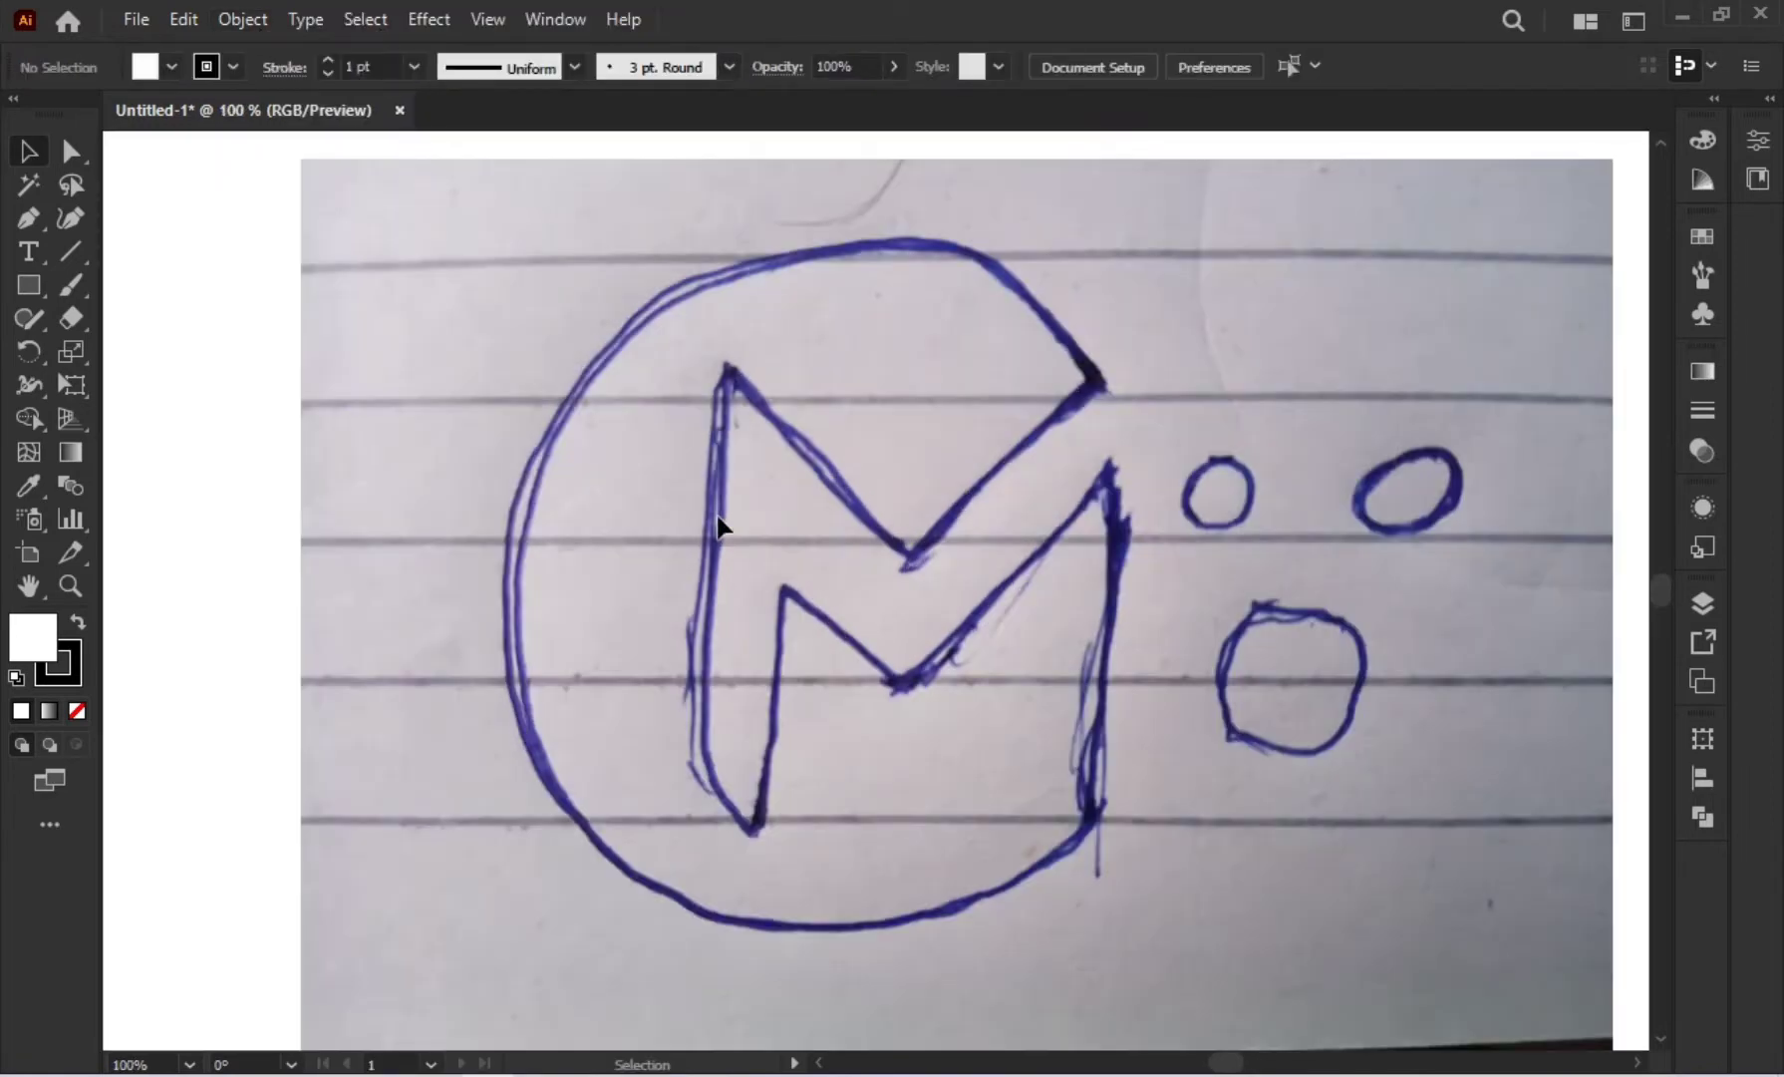
pyautogui.moveTo(28, 284); pyautogui.dragTo(100, 351)
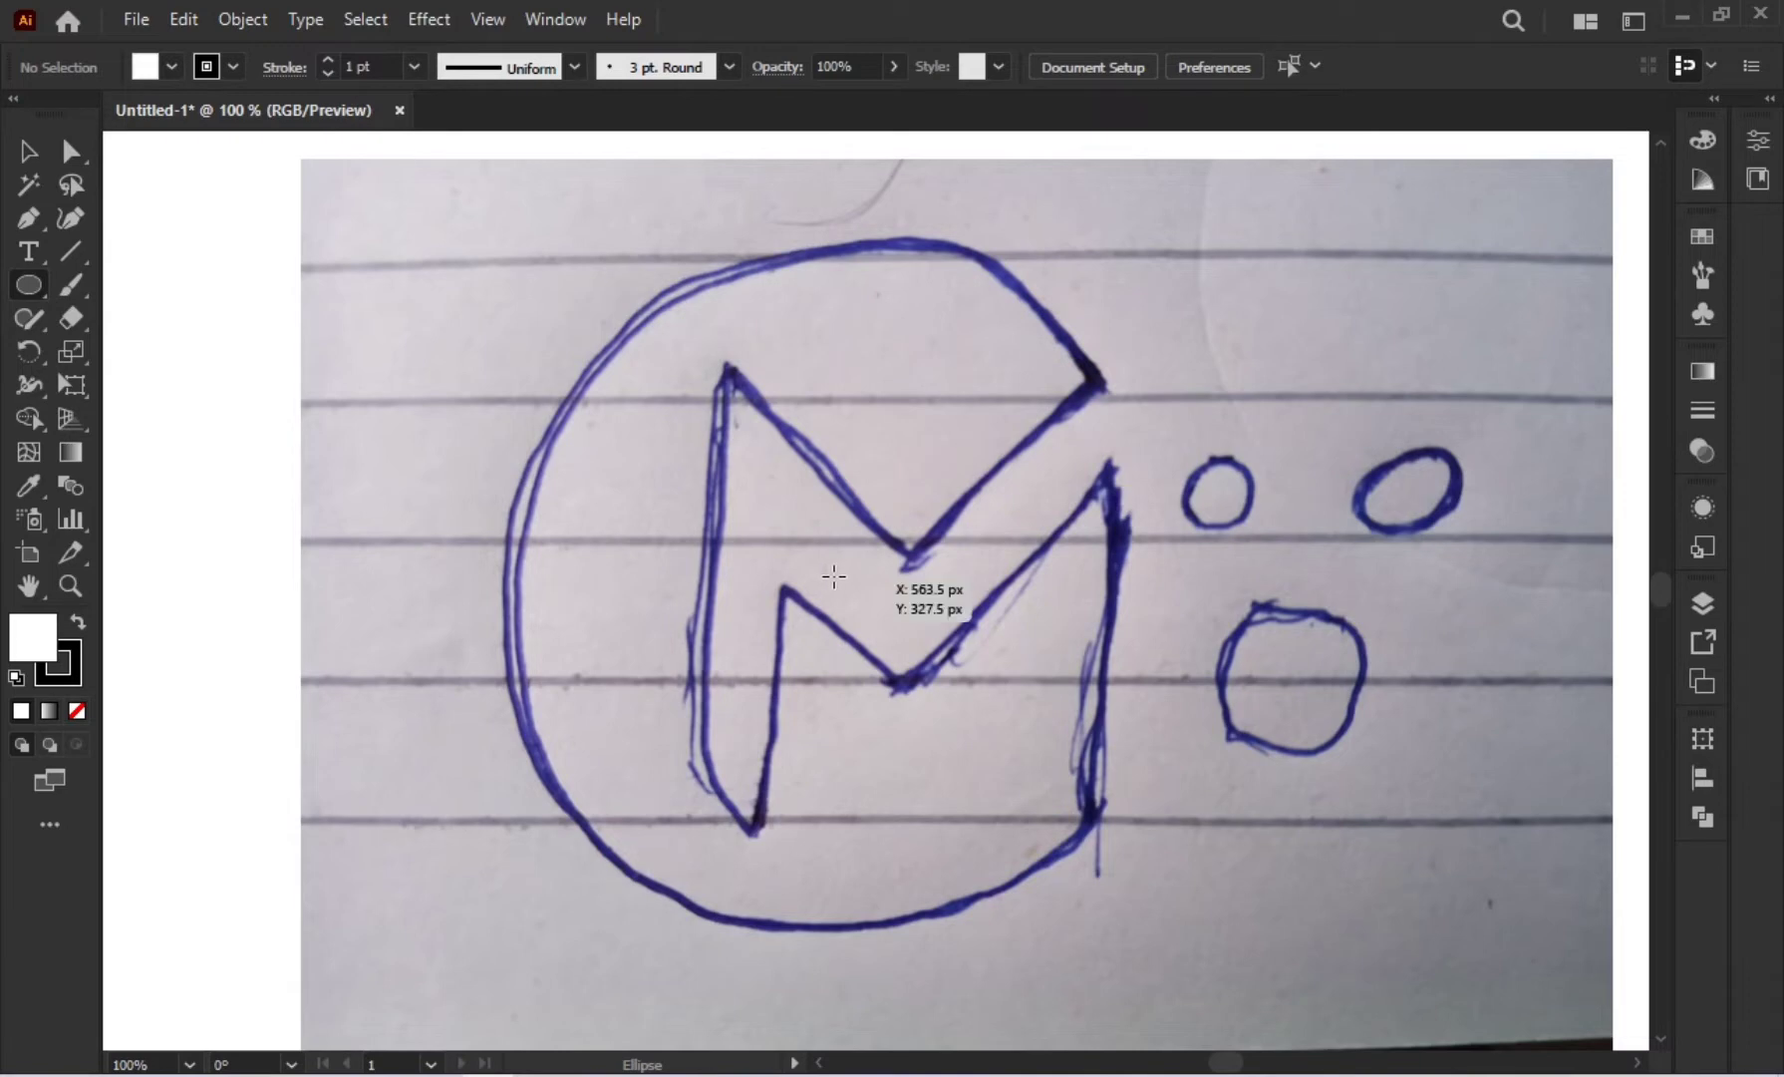
pyautogui.moveTo(833, 576); pyautogui.dragTo(1093, 915)
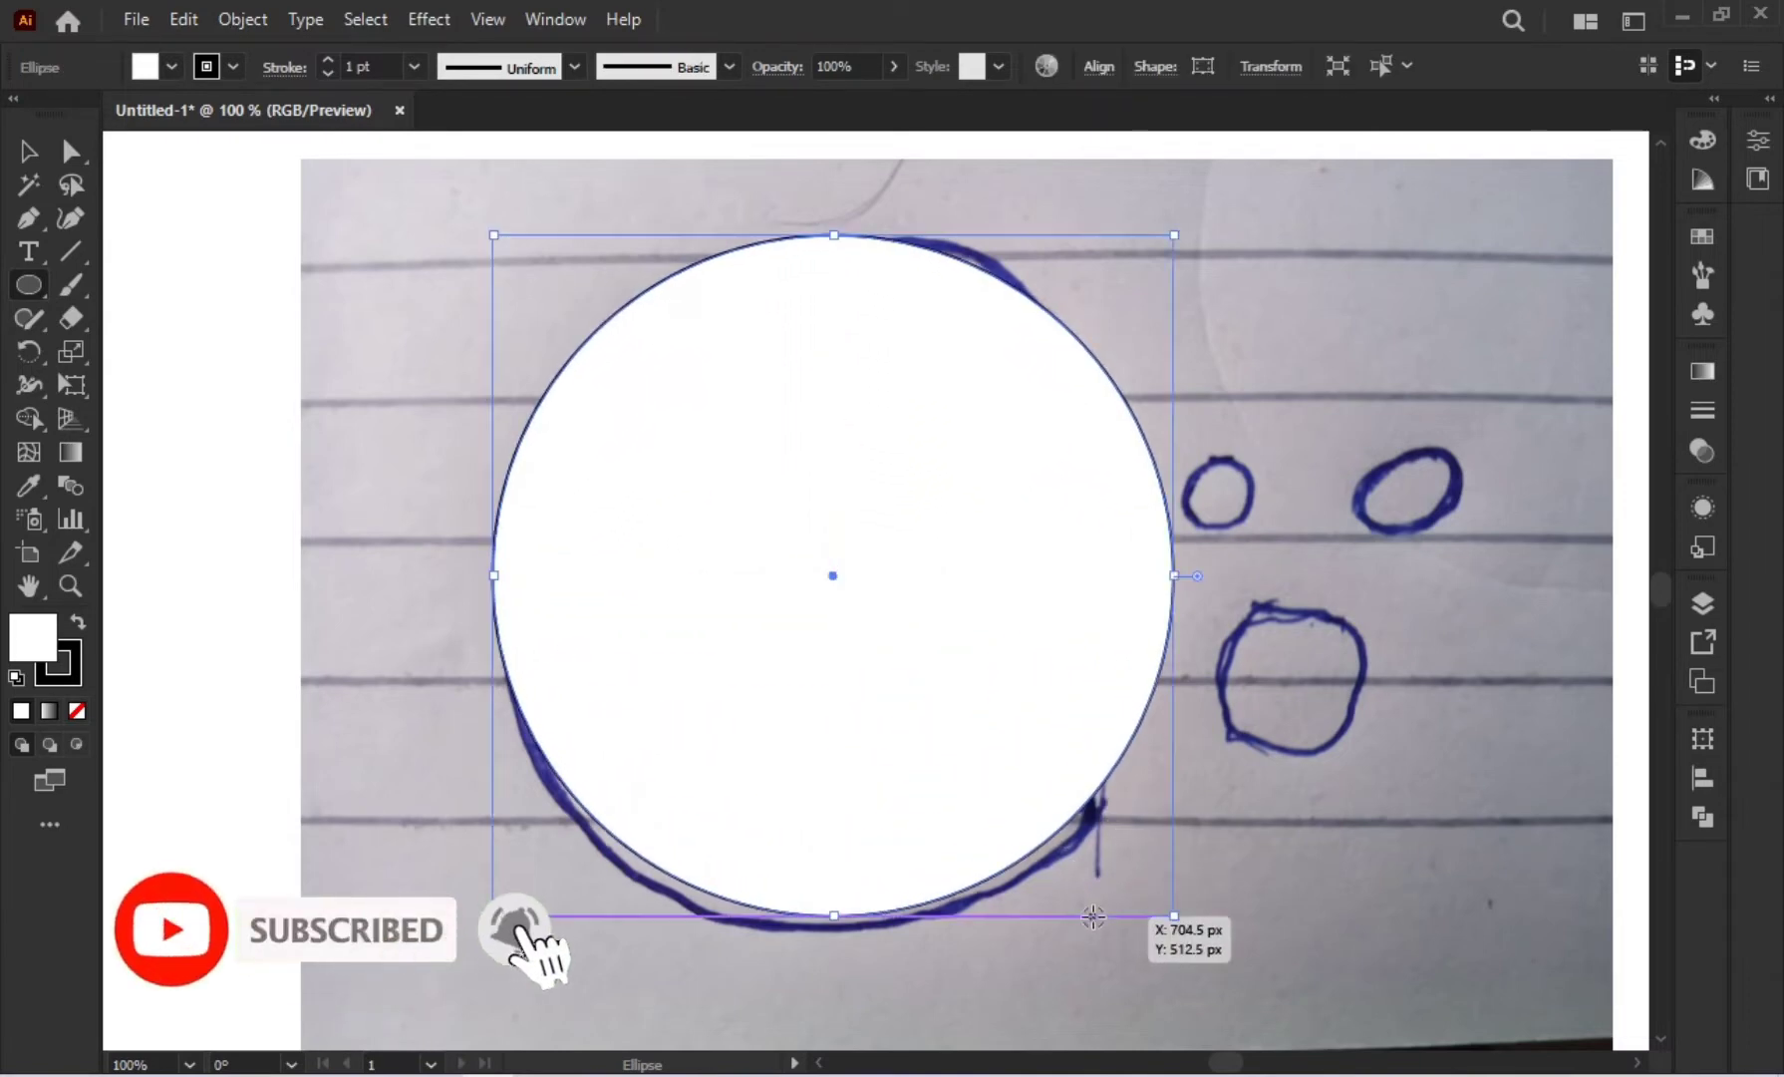
pyautogui.press('Down')
pyautogui.press('Down')
pyautogui.press('Down')
pyautogui.press('Down')
pyautogui.press('Down')
pyautogui.press('Down')
pyautogui.press('Down')
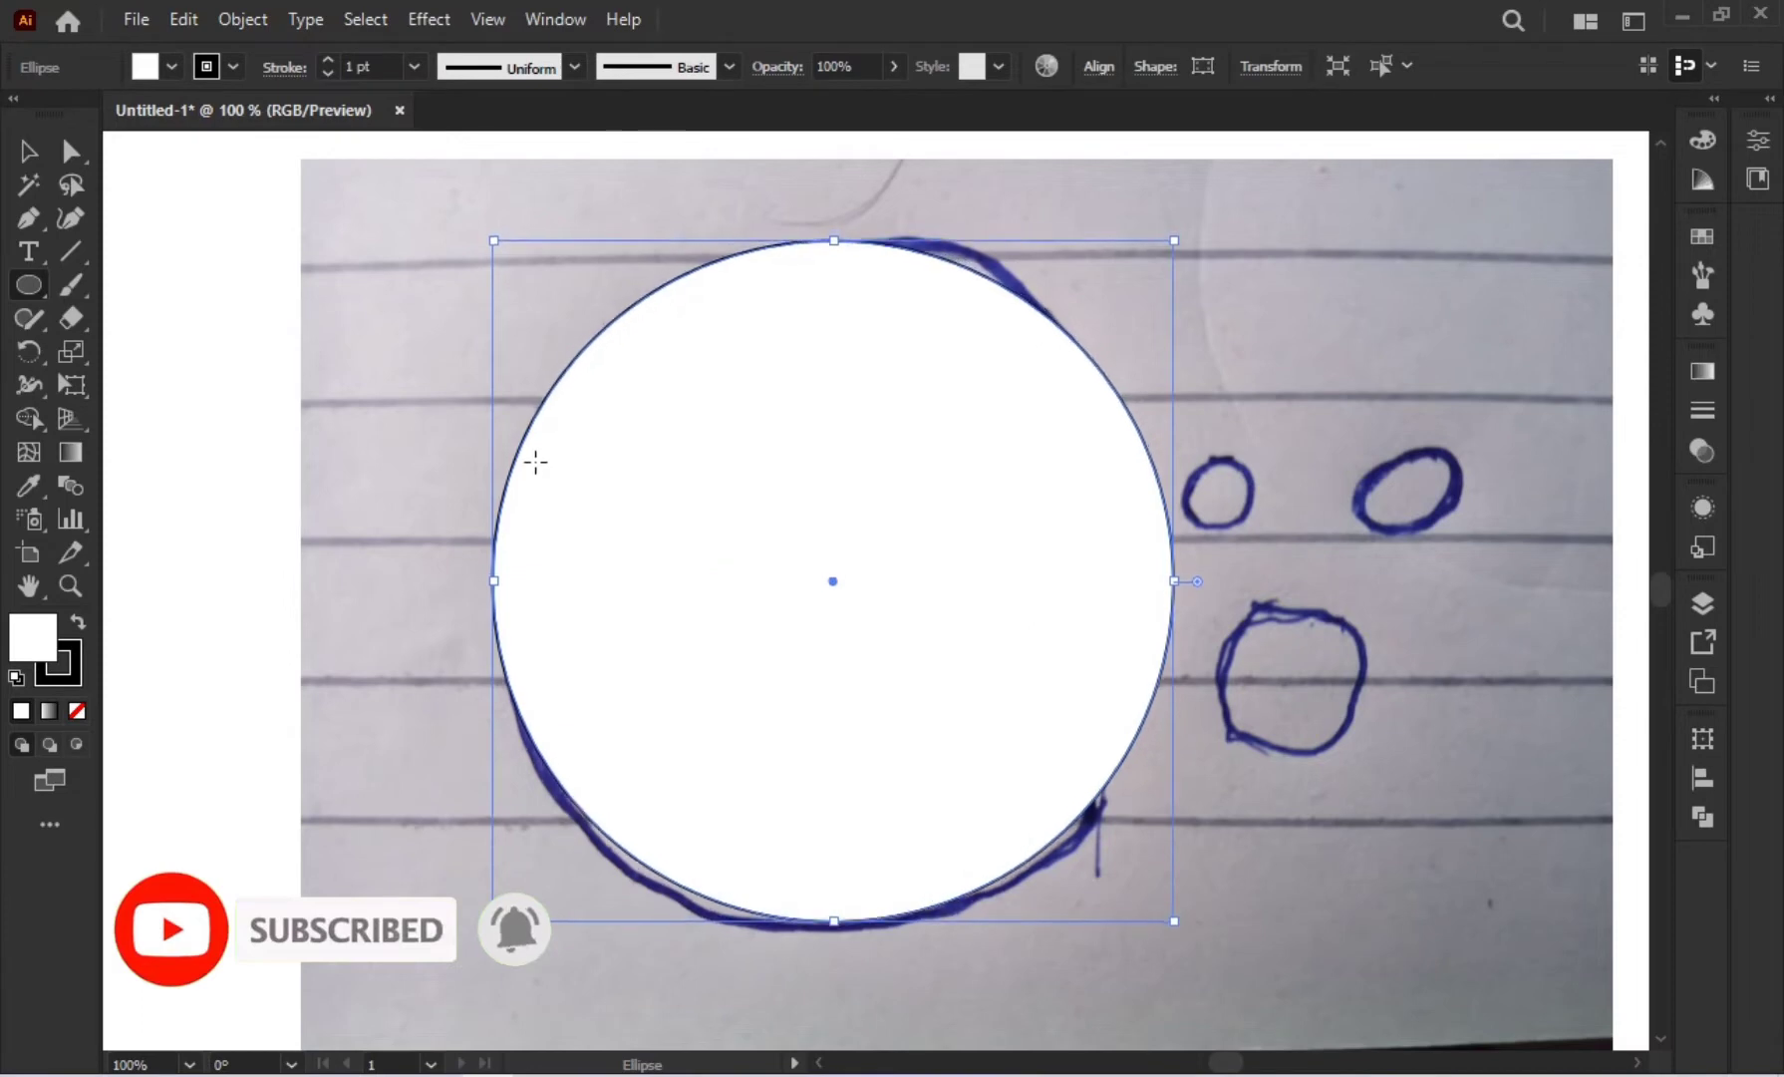
# Step: Remove the circle's fill and set its stroke weight to 4 pt
pyautogui.click(76, 710)
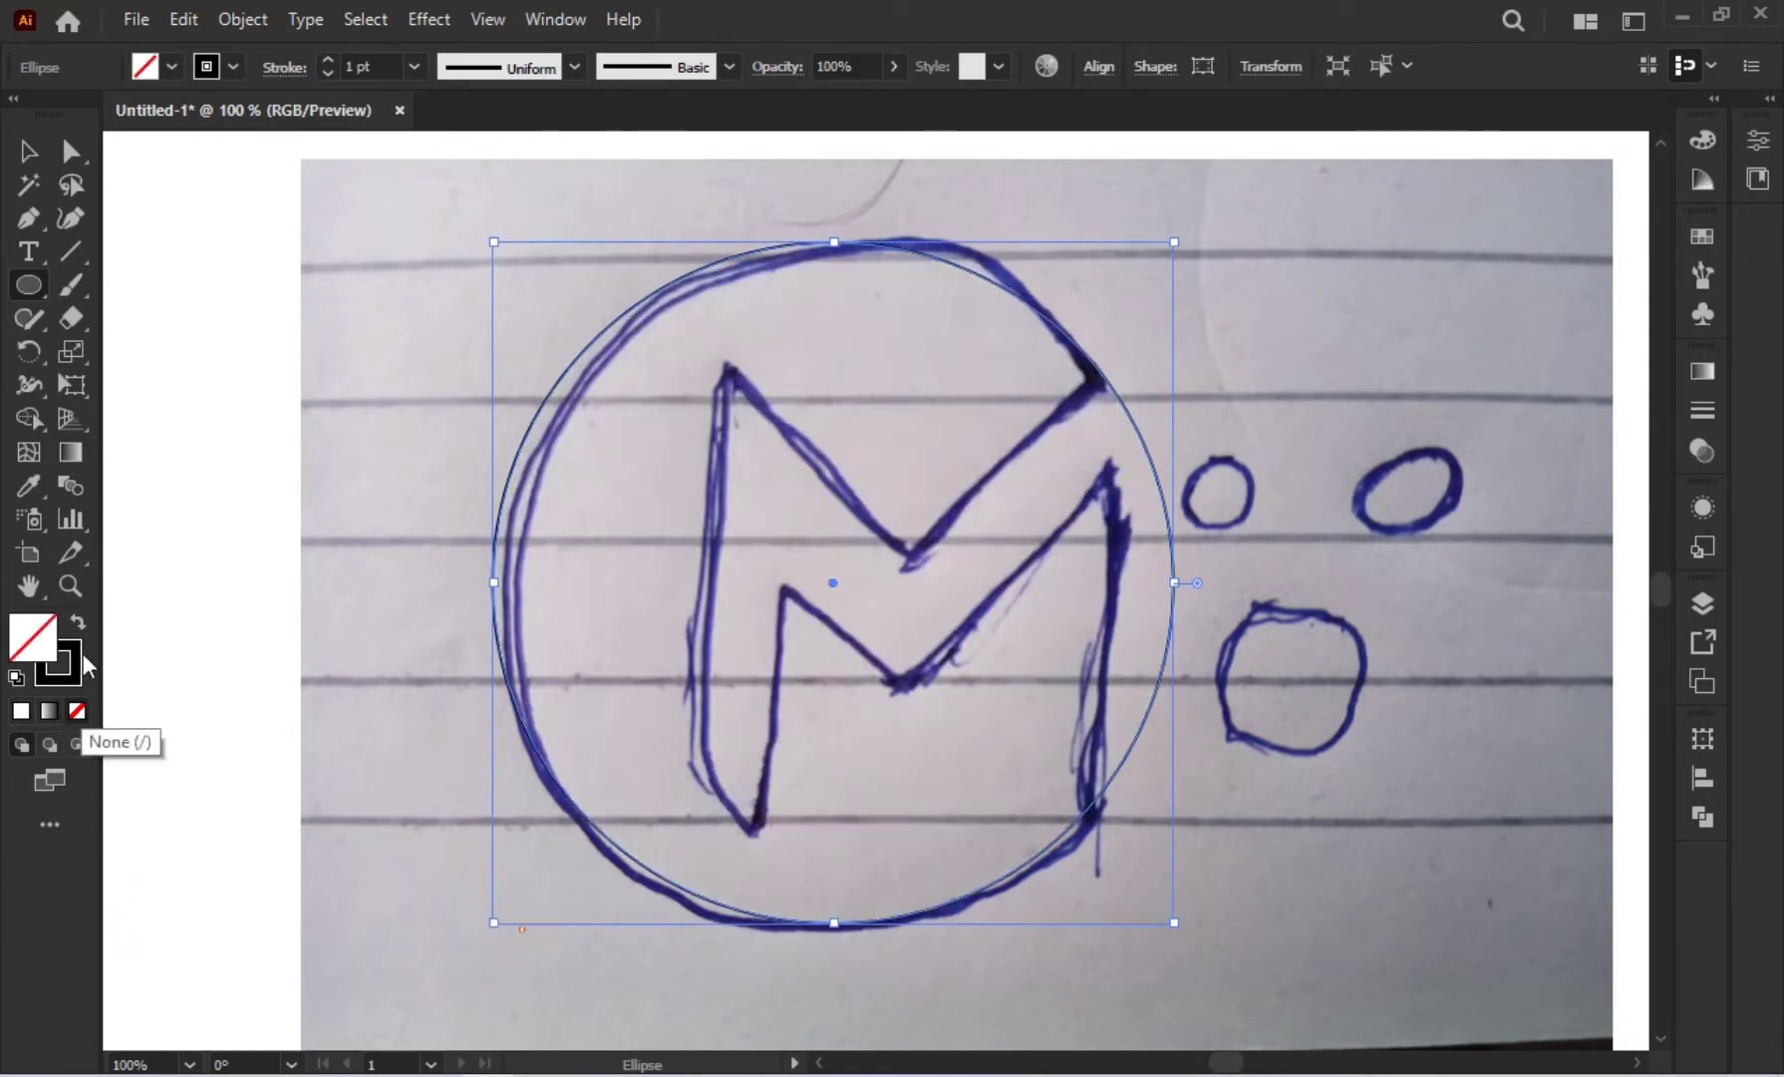
pyautogui.doubleClick(352, 65)
pyautogui.write('4')
pyautogui.press('Return')
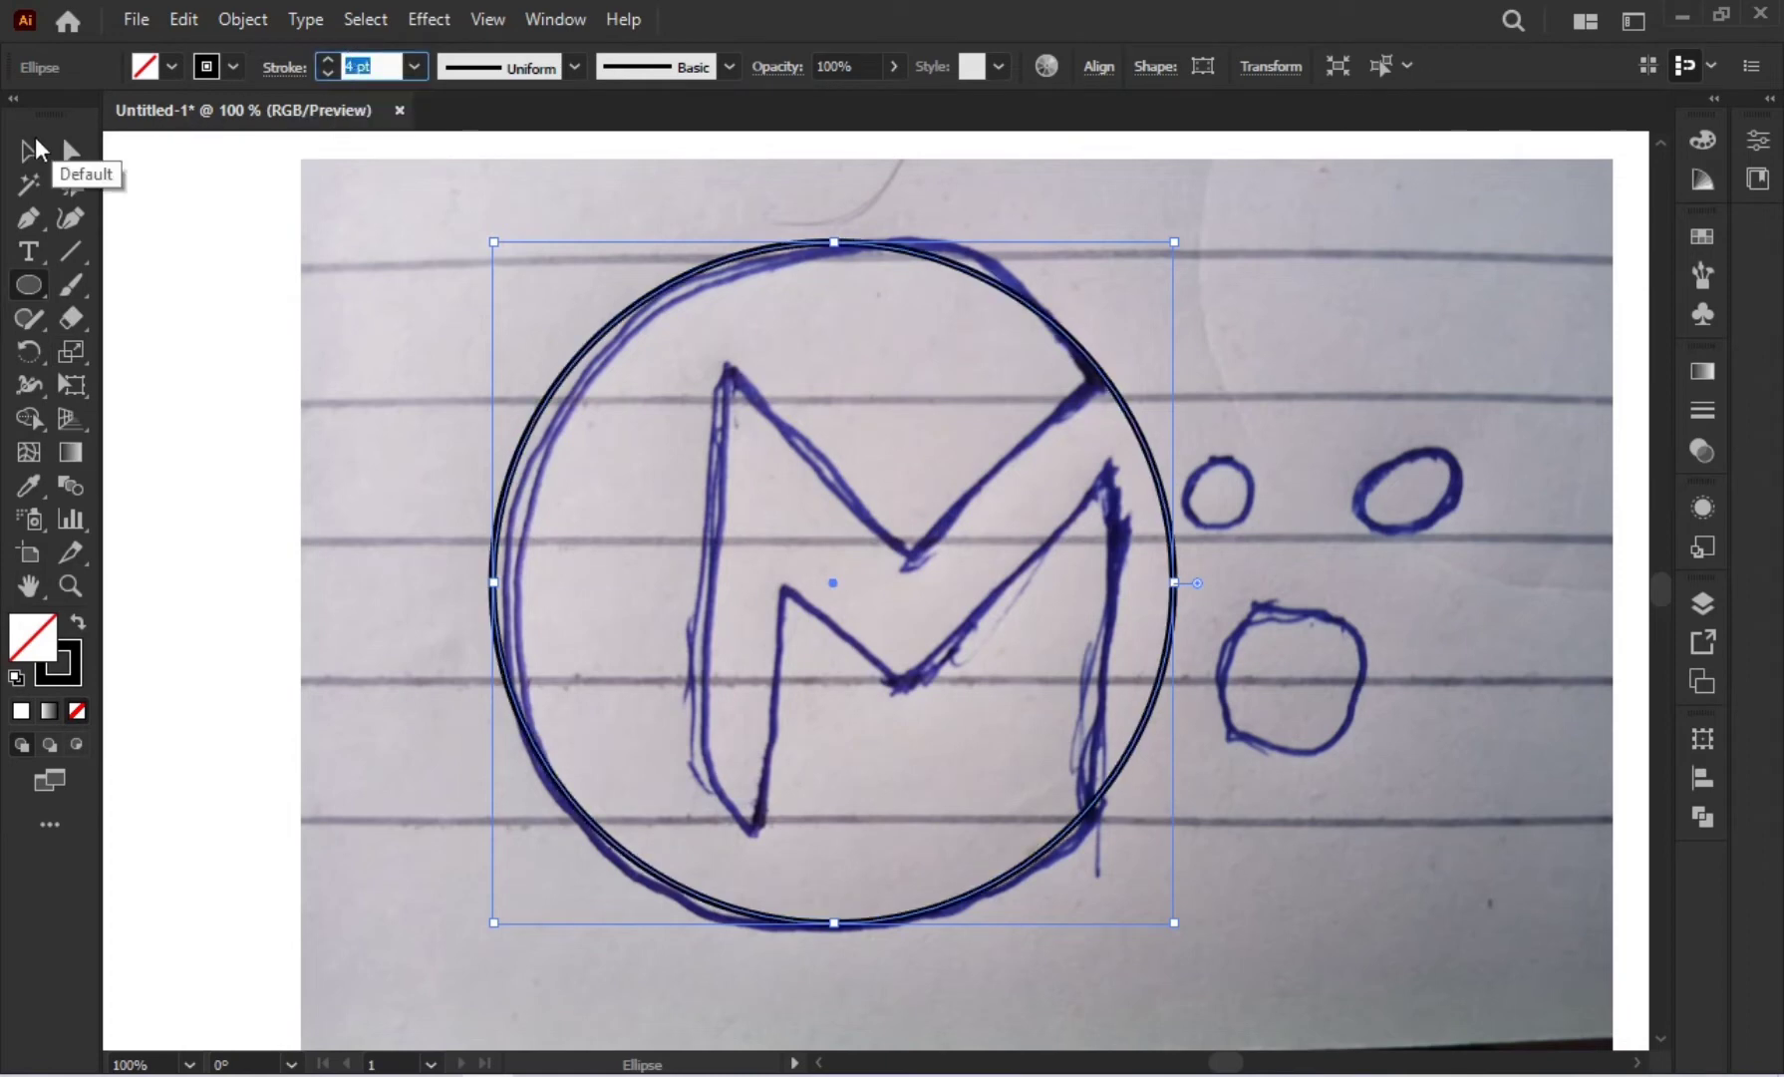
# Step: Nudge the circle in small increments to fit its outline to the sketch's outer ring, then deselect it
pyautogui.click(28, 150)
pyautogui.press('Left')
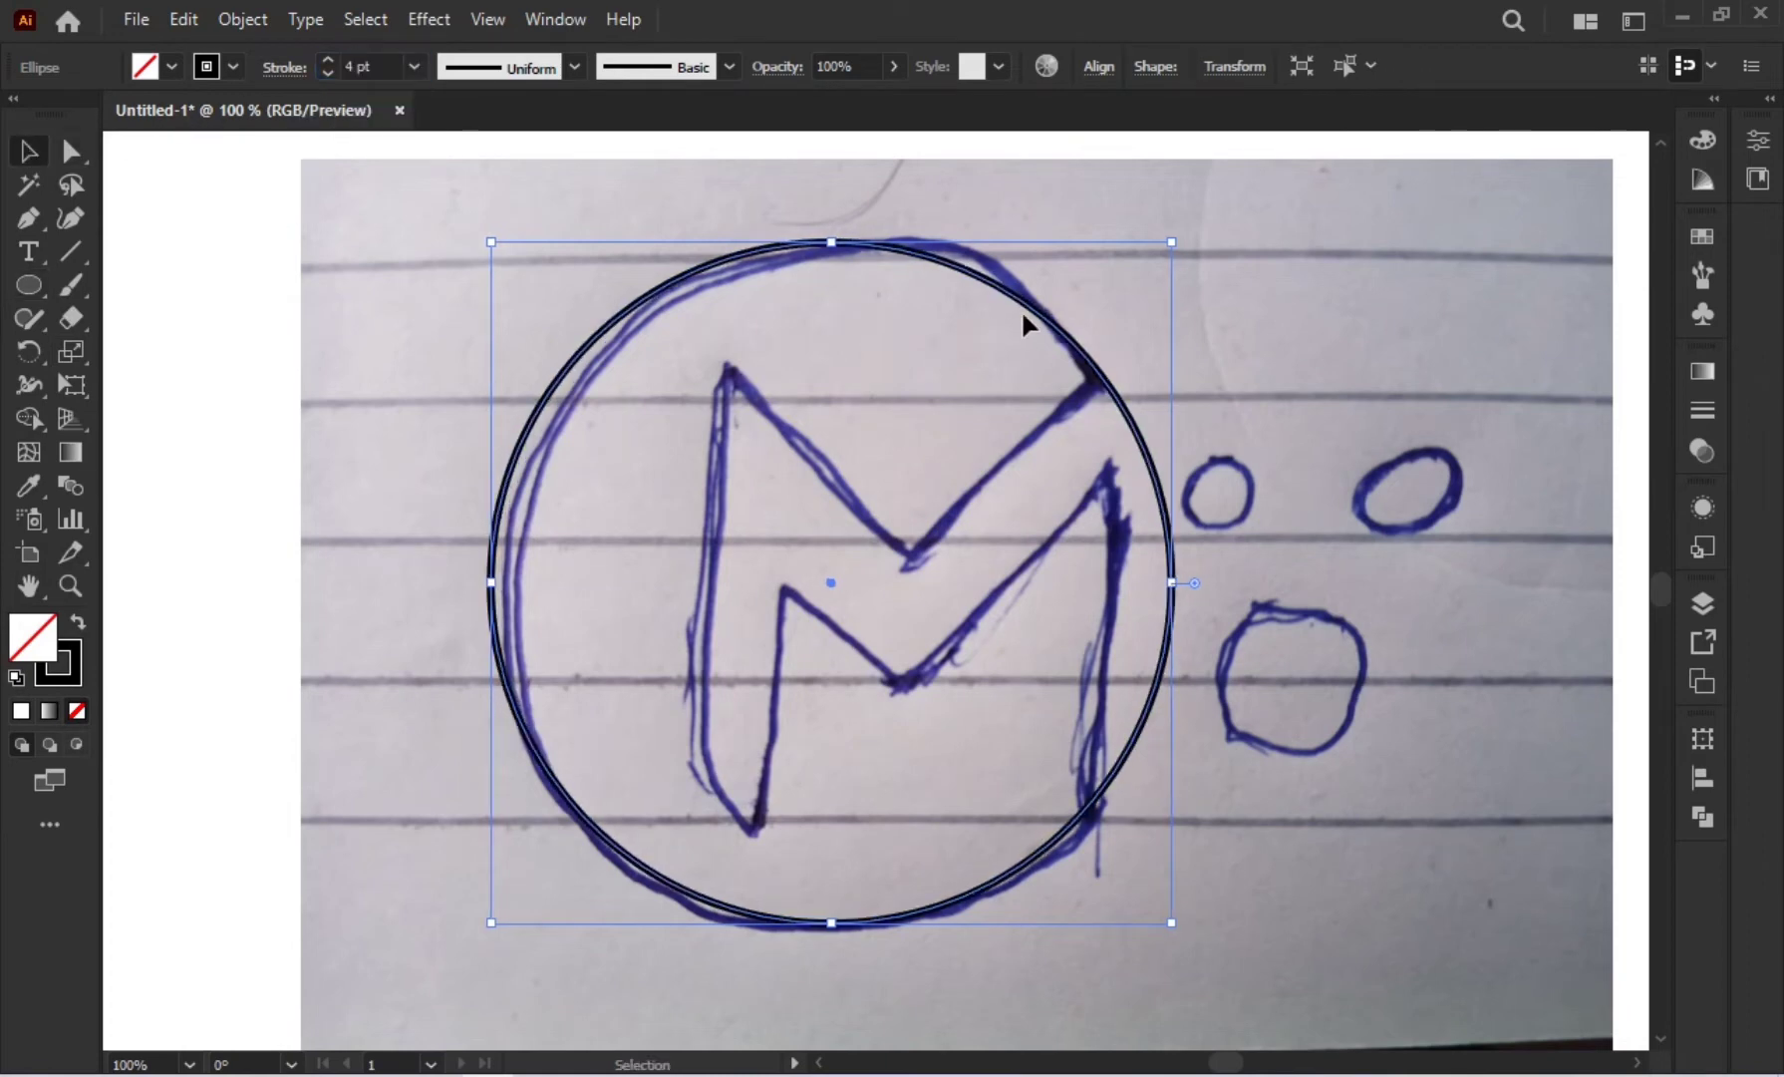
pyautogui.press('Return')
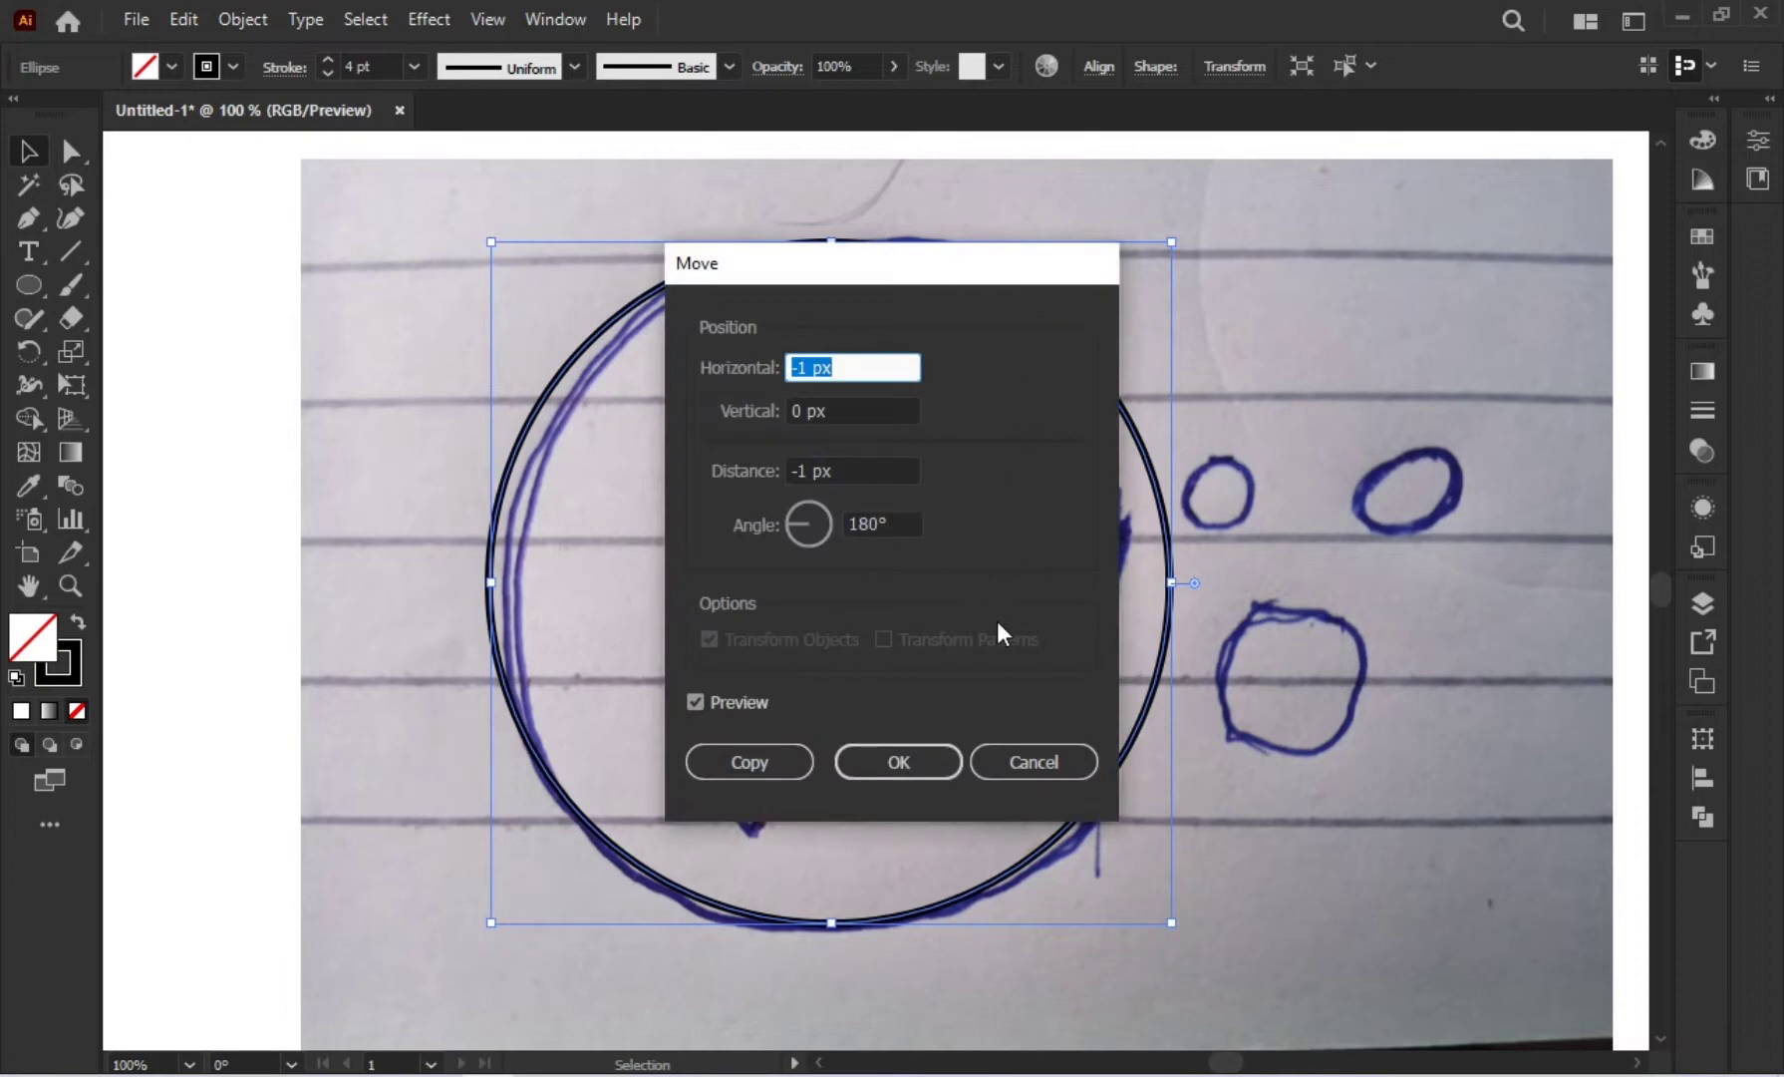
pyautogui.click(1027, 758)
pyautogui.click(1295, 380)
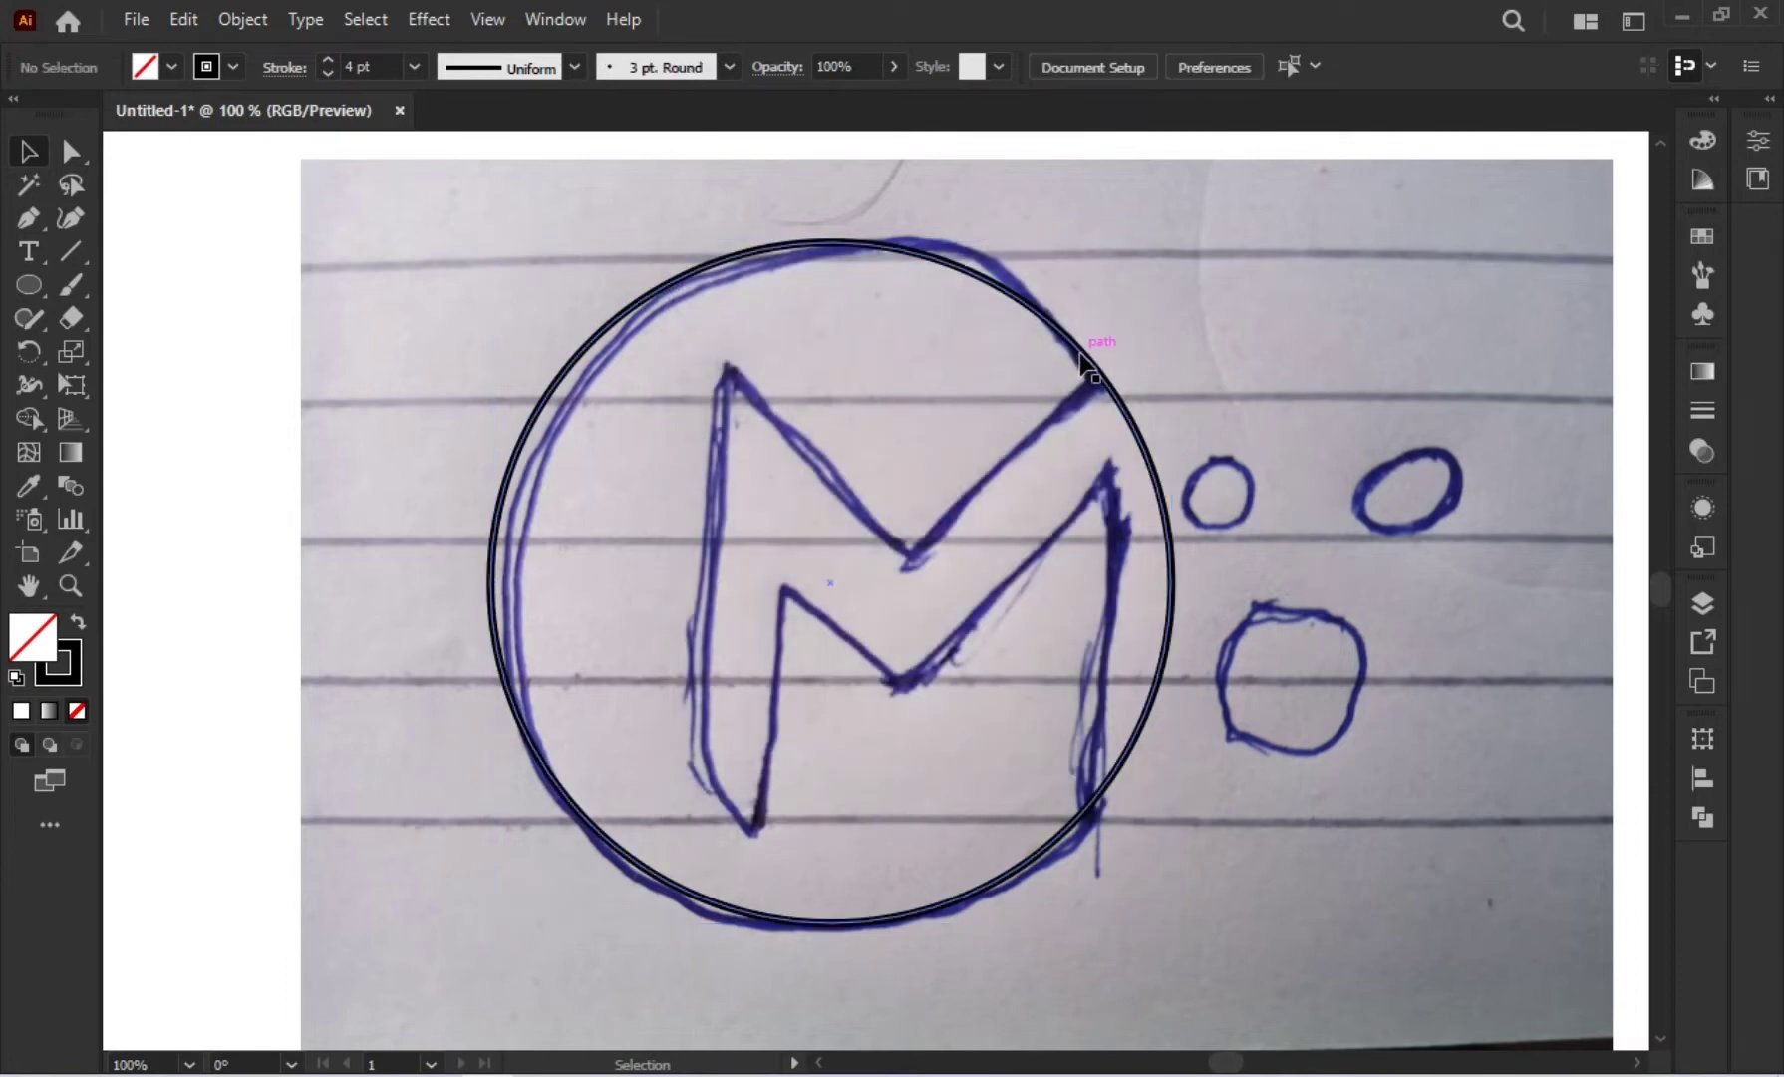
pyautogui.click(1086, 361)
pyautogui.press('Left')
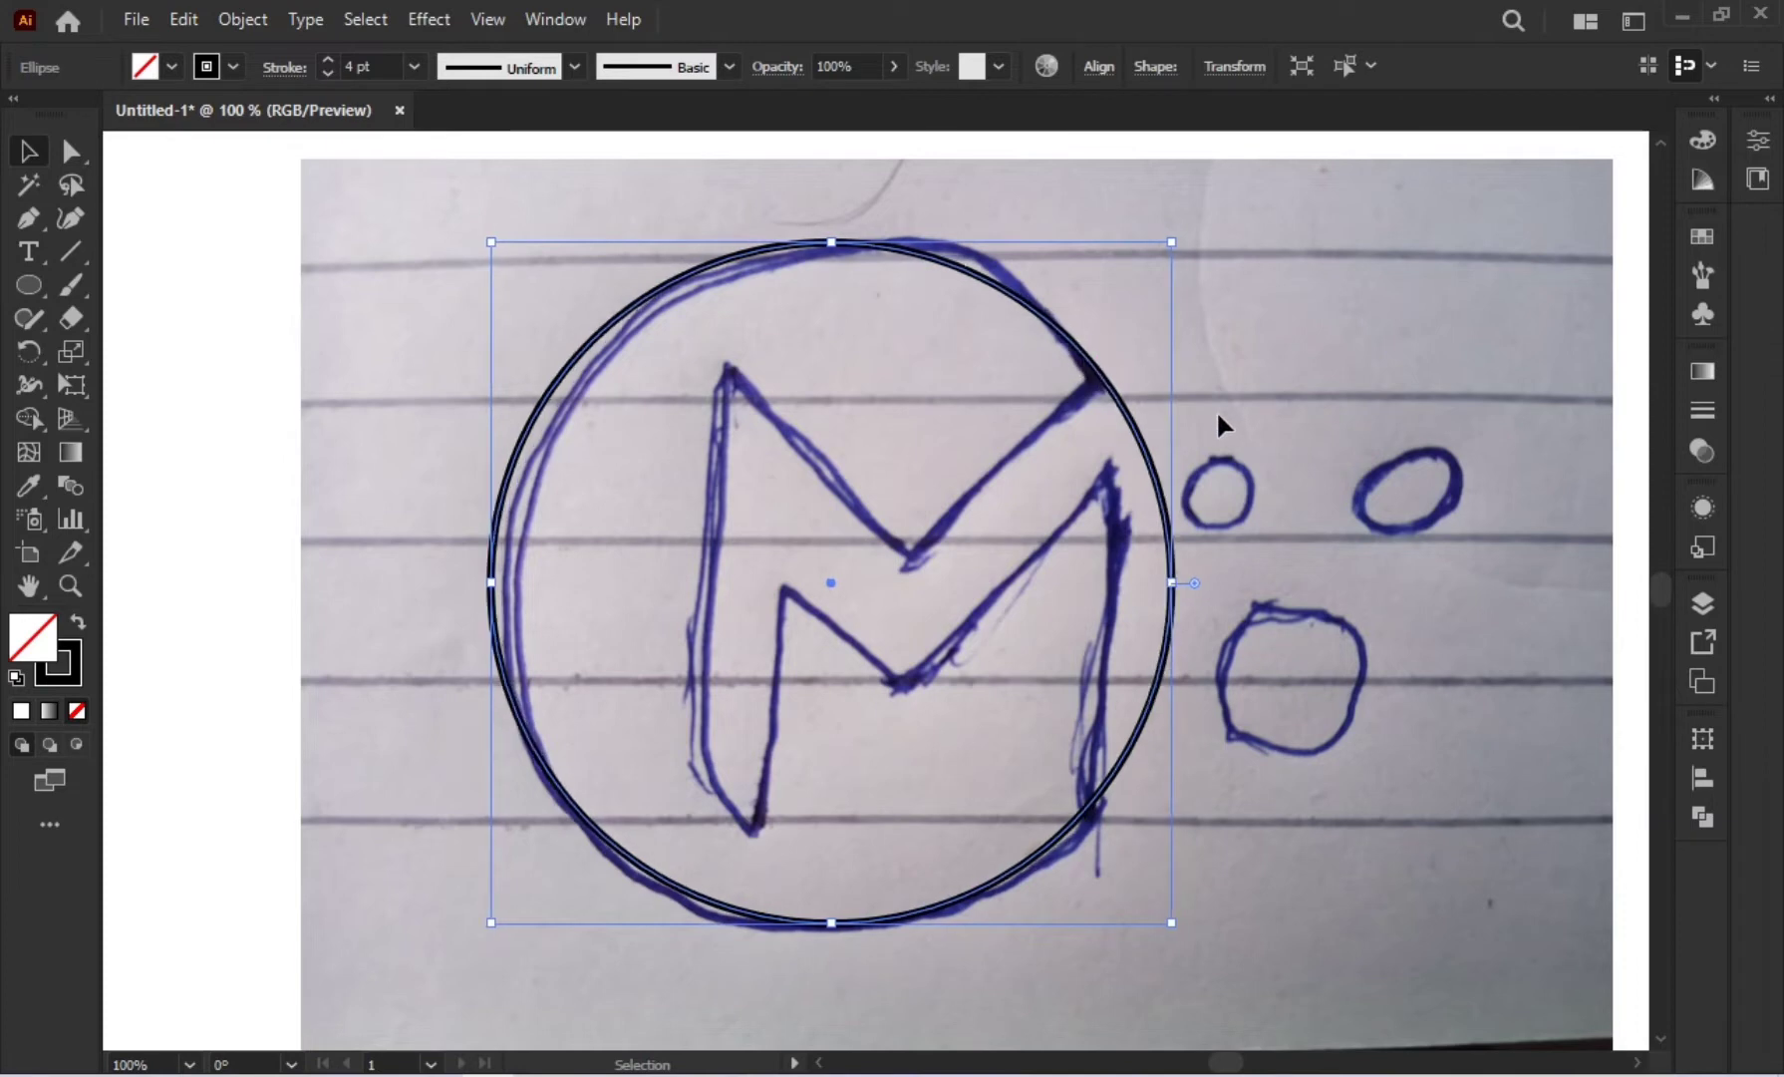
pyautogui.press('Right')
pyautogui.press('Right')
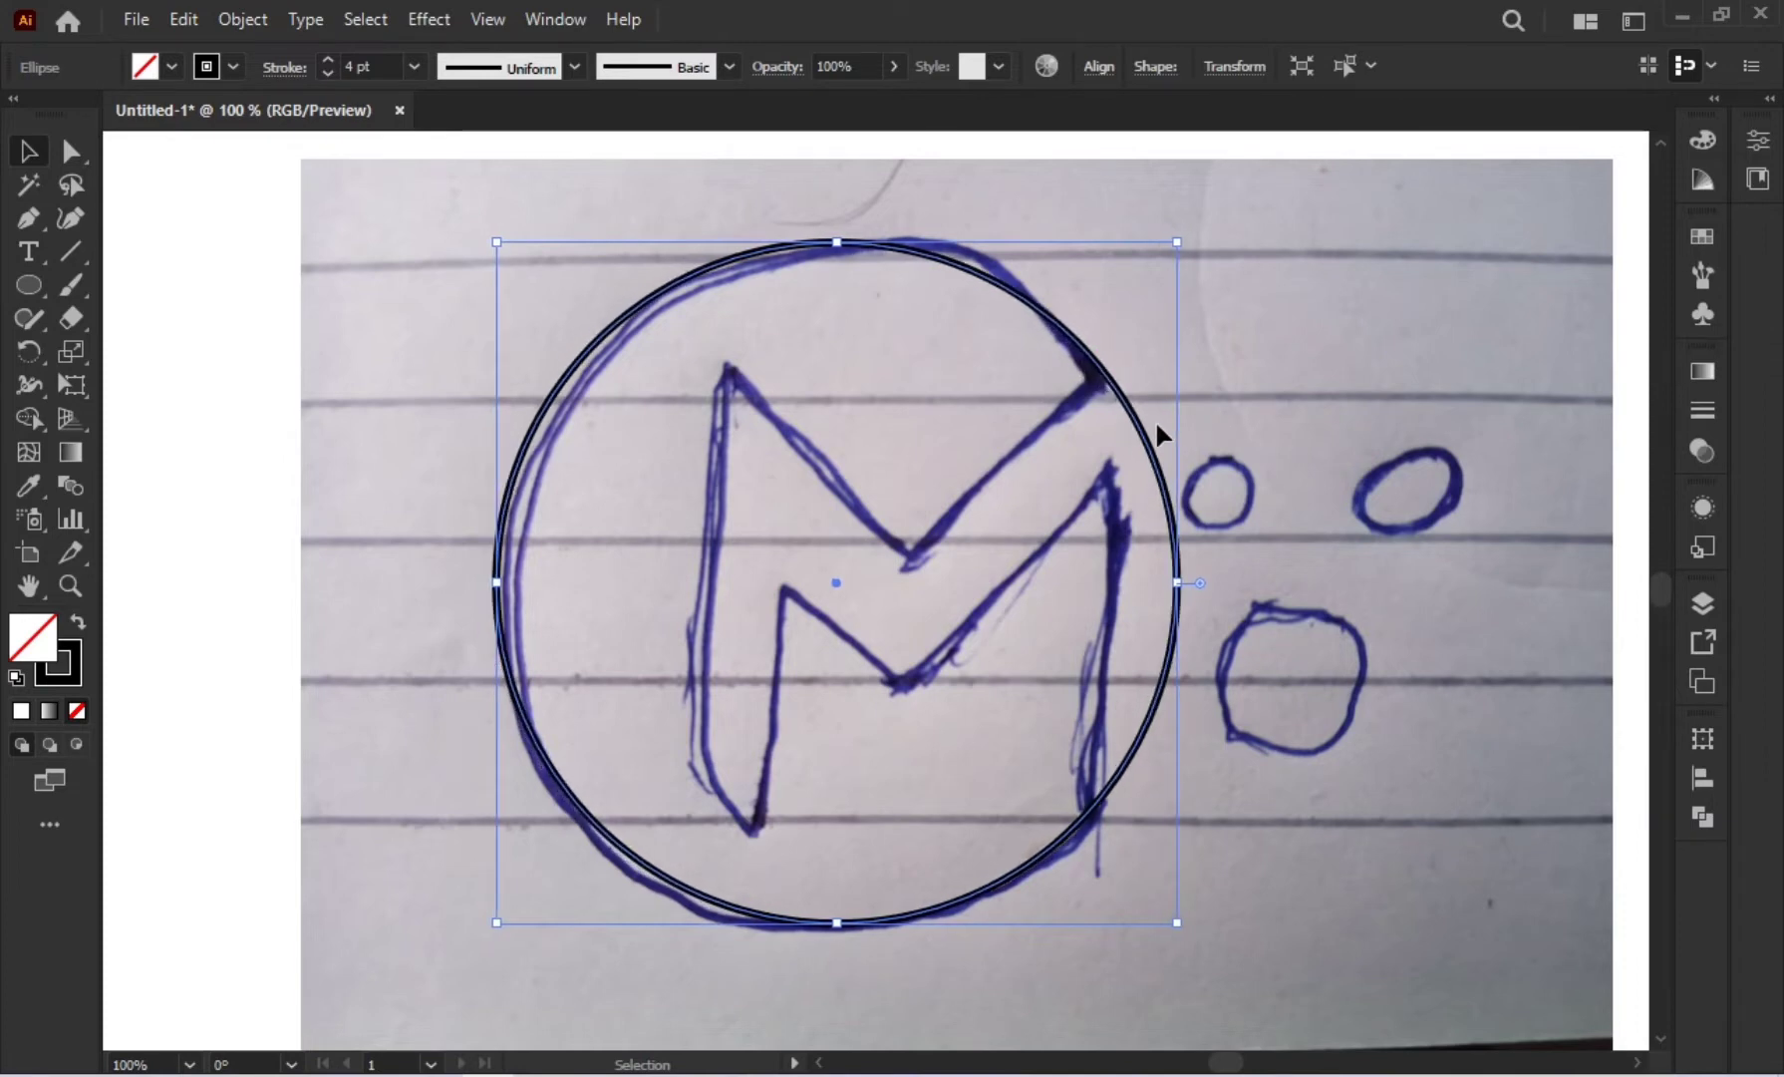
pyautogui.press('Right')
pyautogui.press('Right')
pyautogui.press('Right')
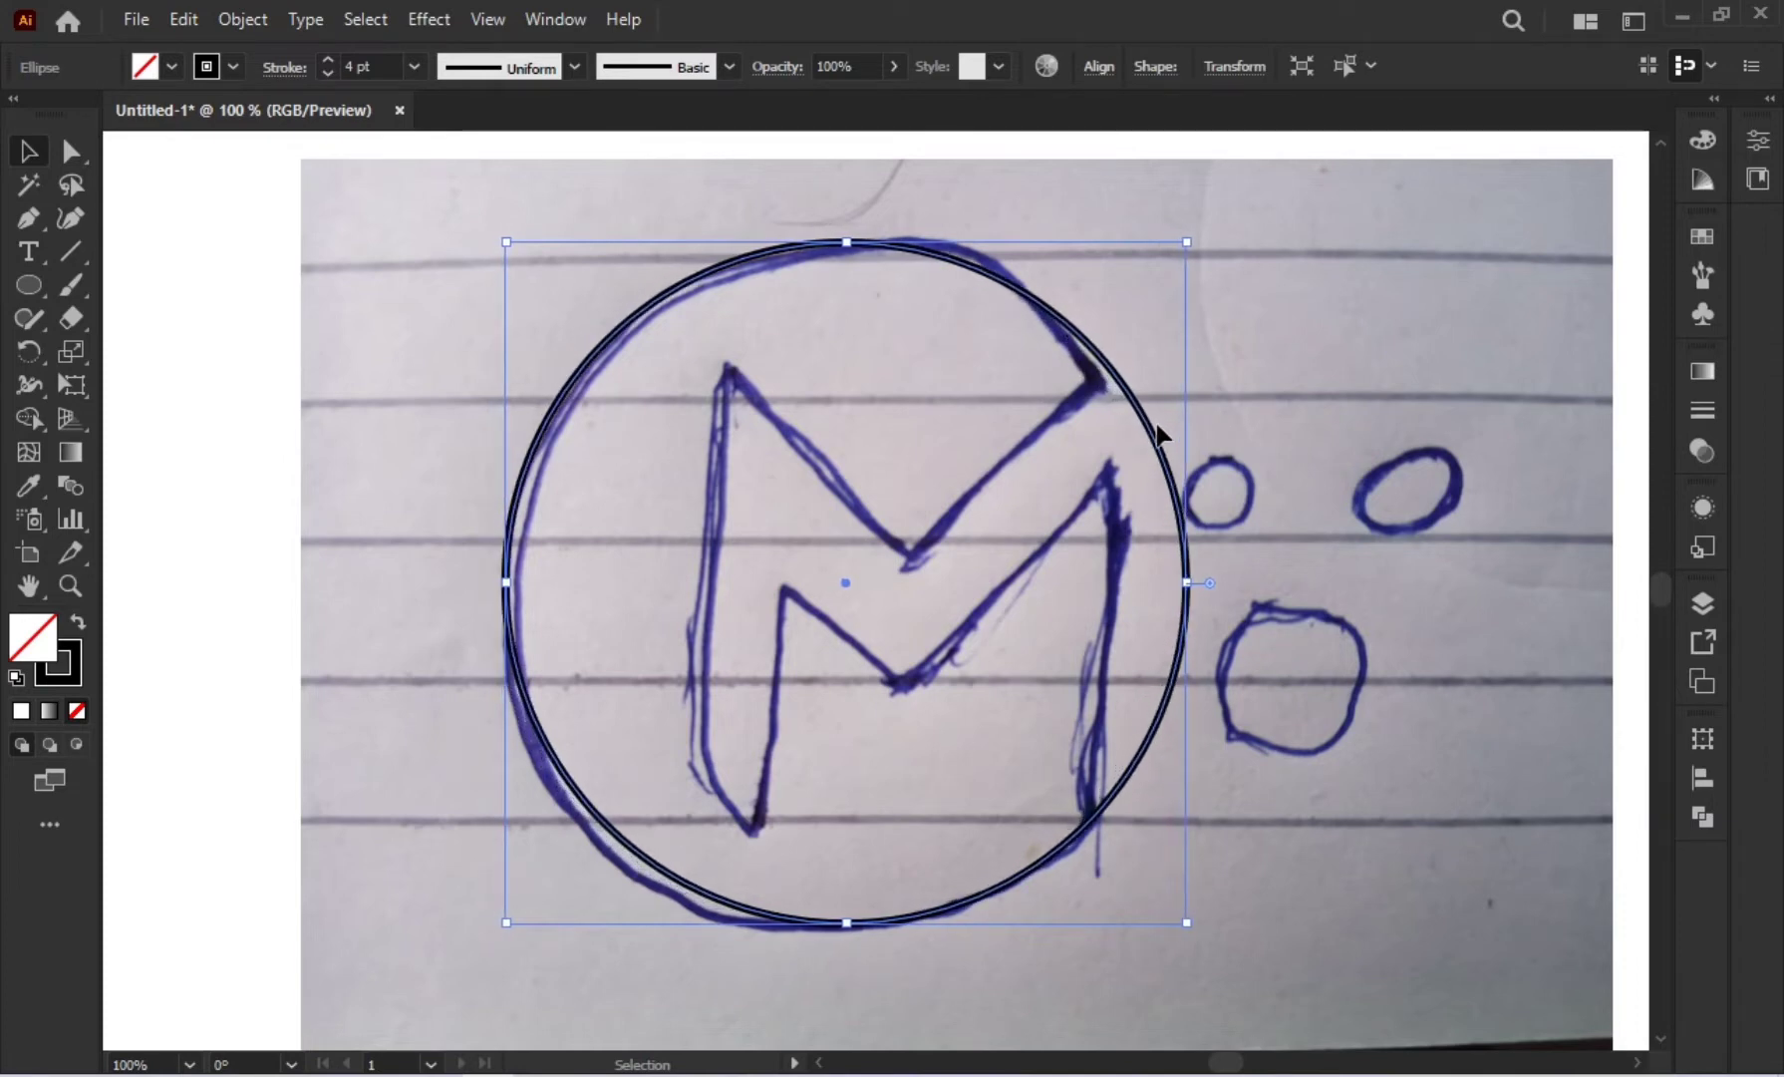
pyautogui.press('Right')
pyautogui.press('Down')
pyautogui.press('Down')
pyautogui.press('Down')
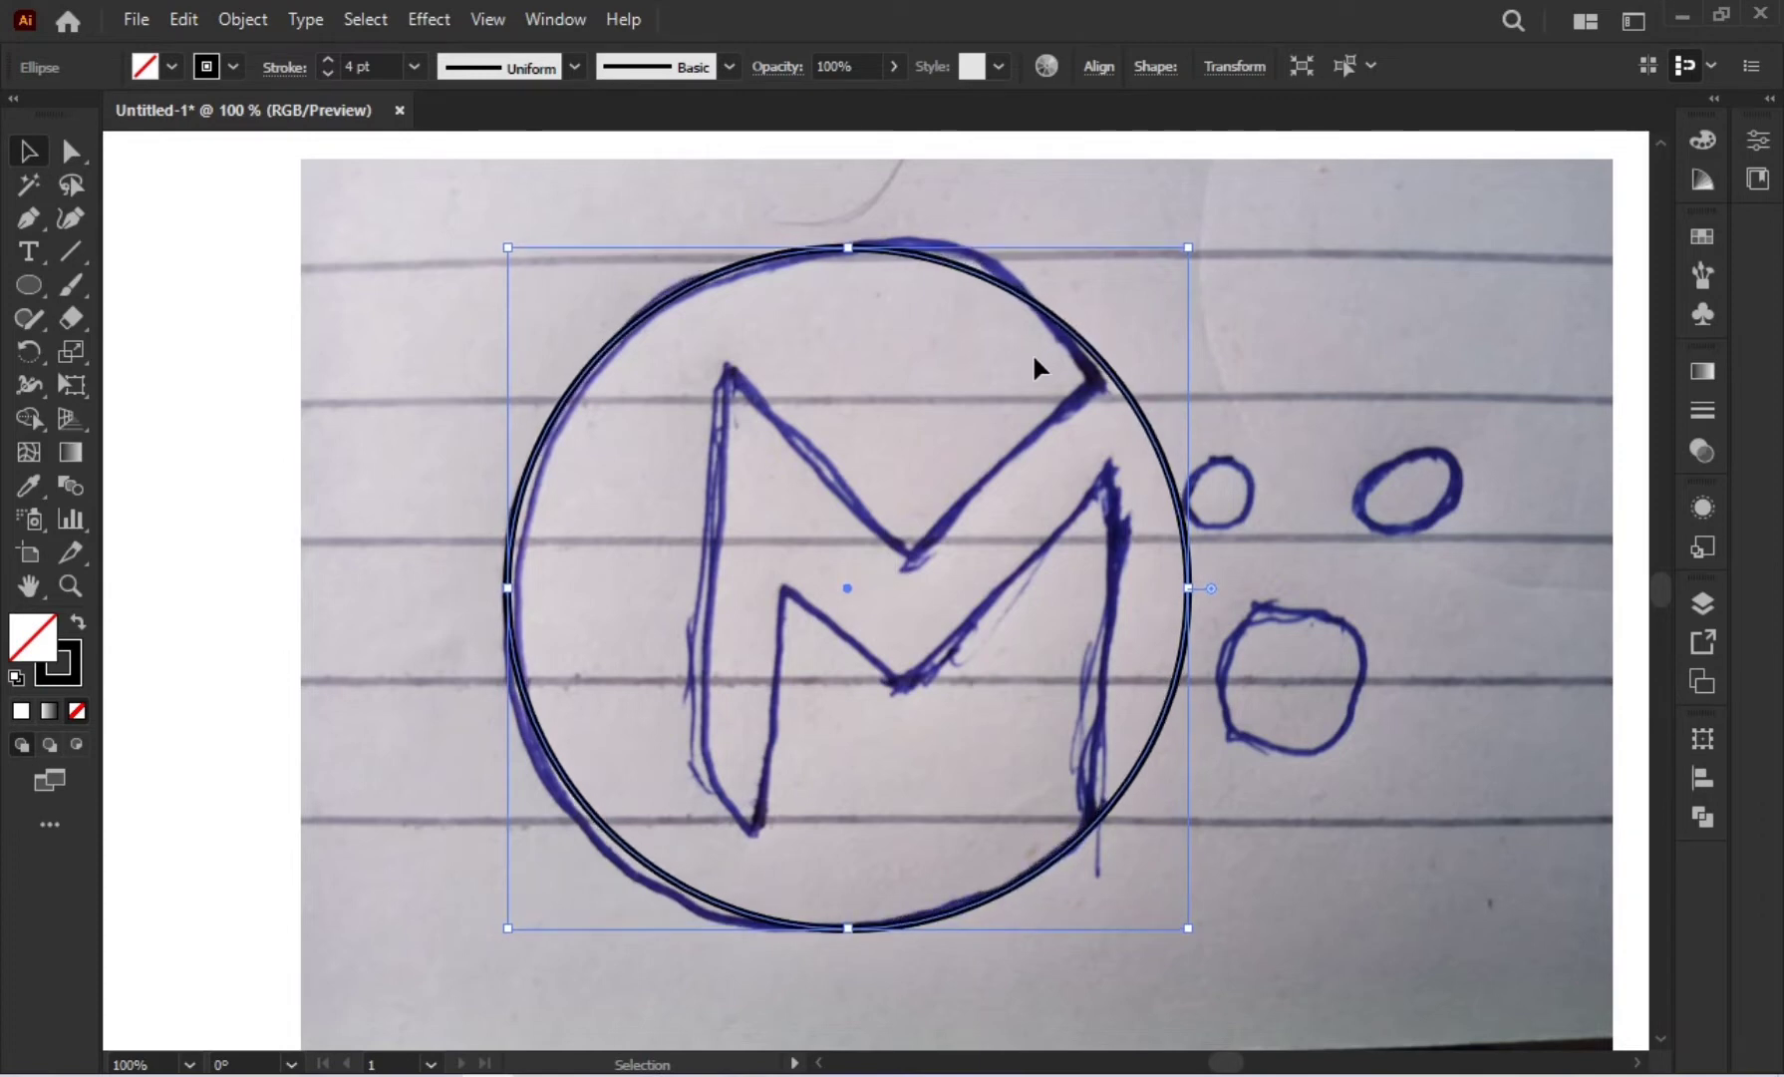
pyautogui.press('Left')
pyautogui.press('Left')
pyautogui.press('Left')
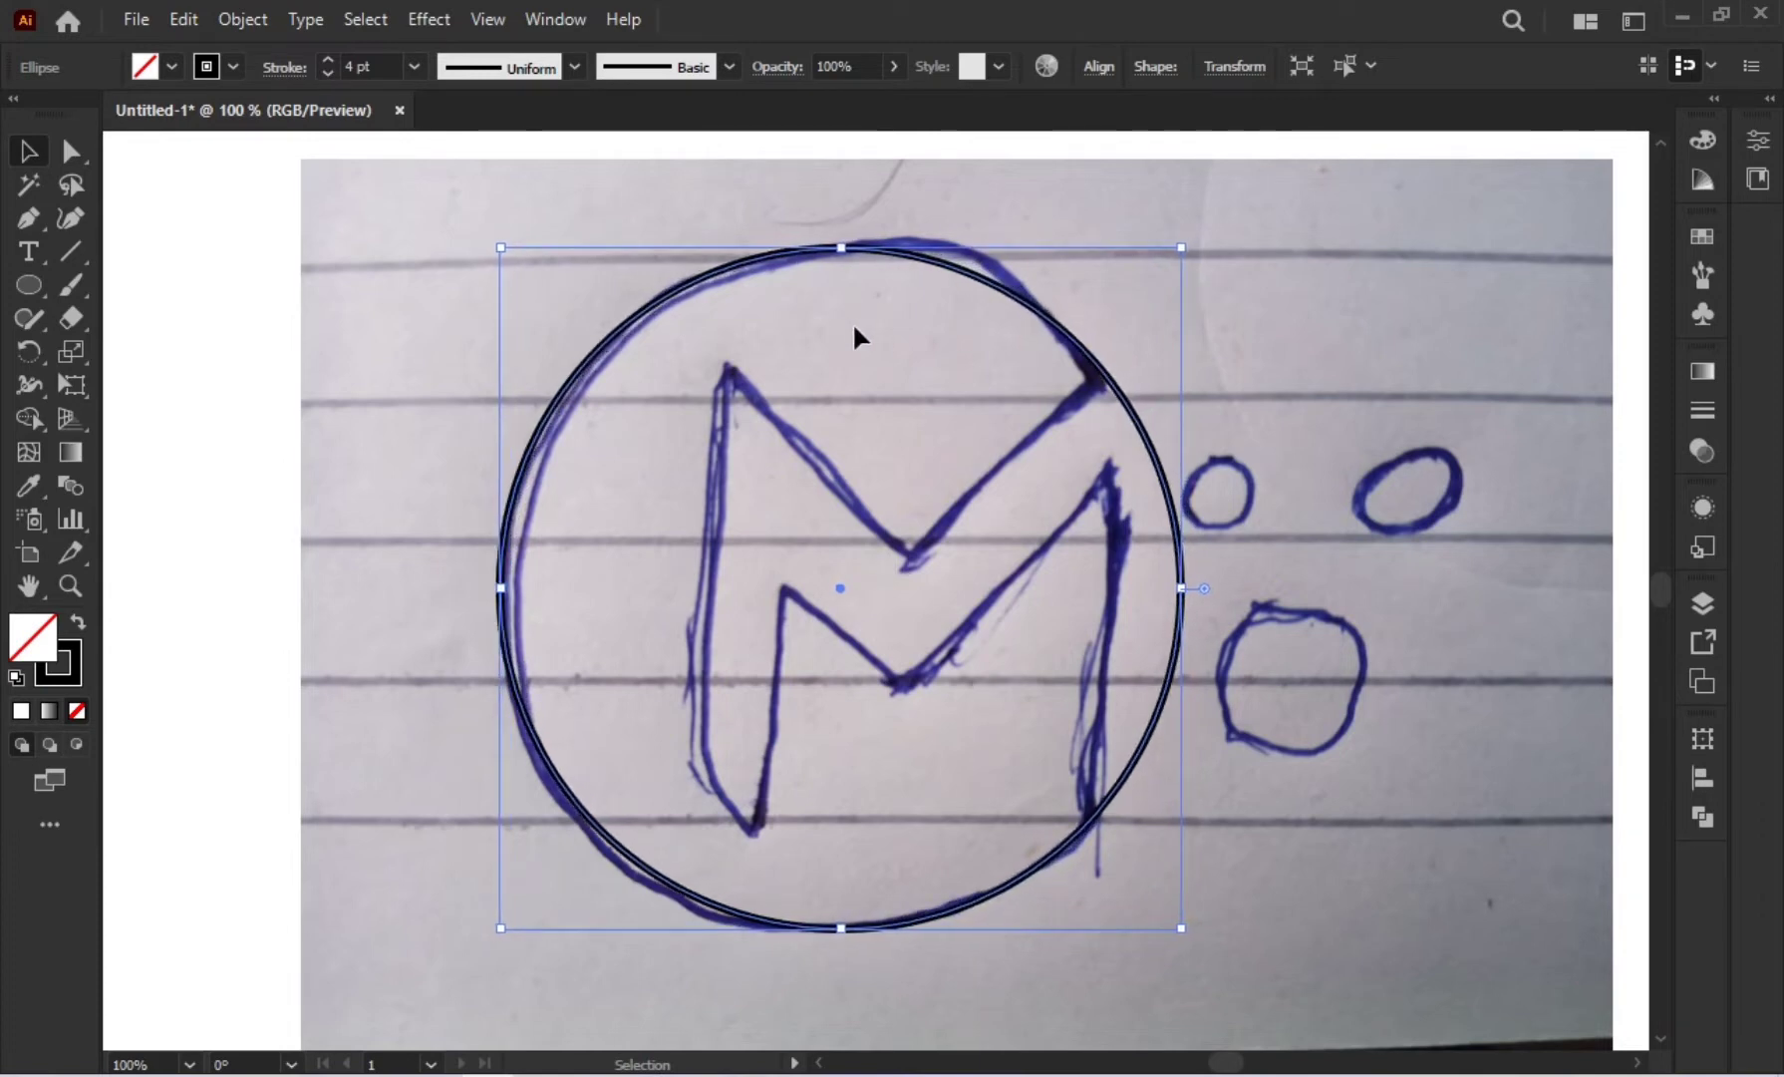
pyautogui.press('Left')
pyautogui.press('Return')
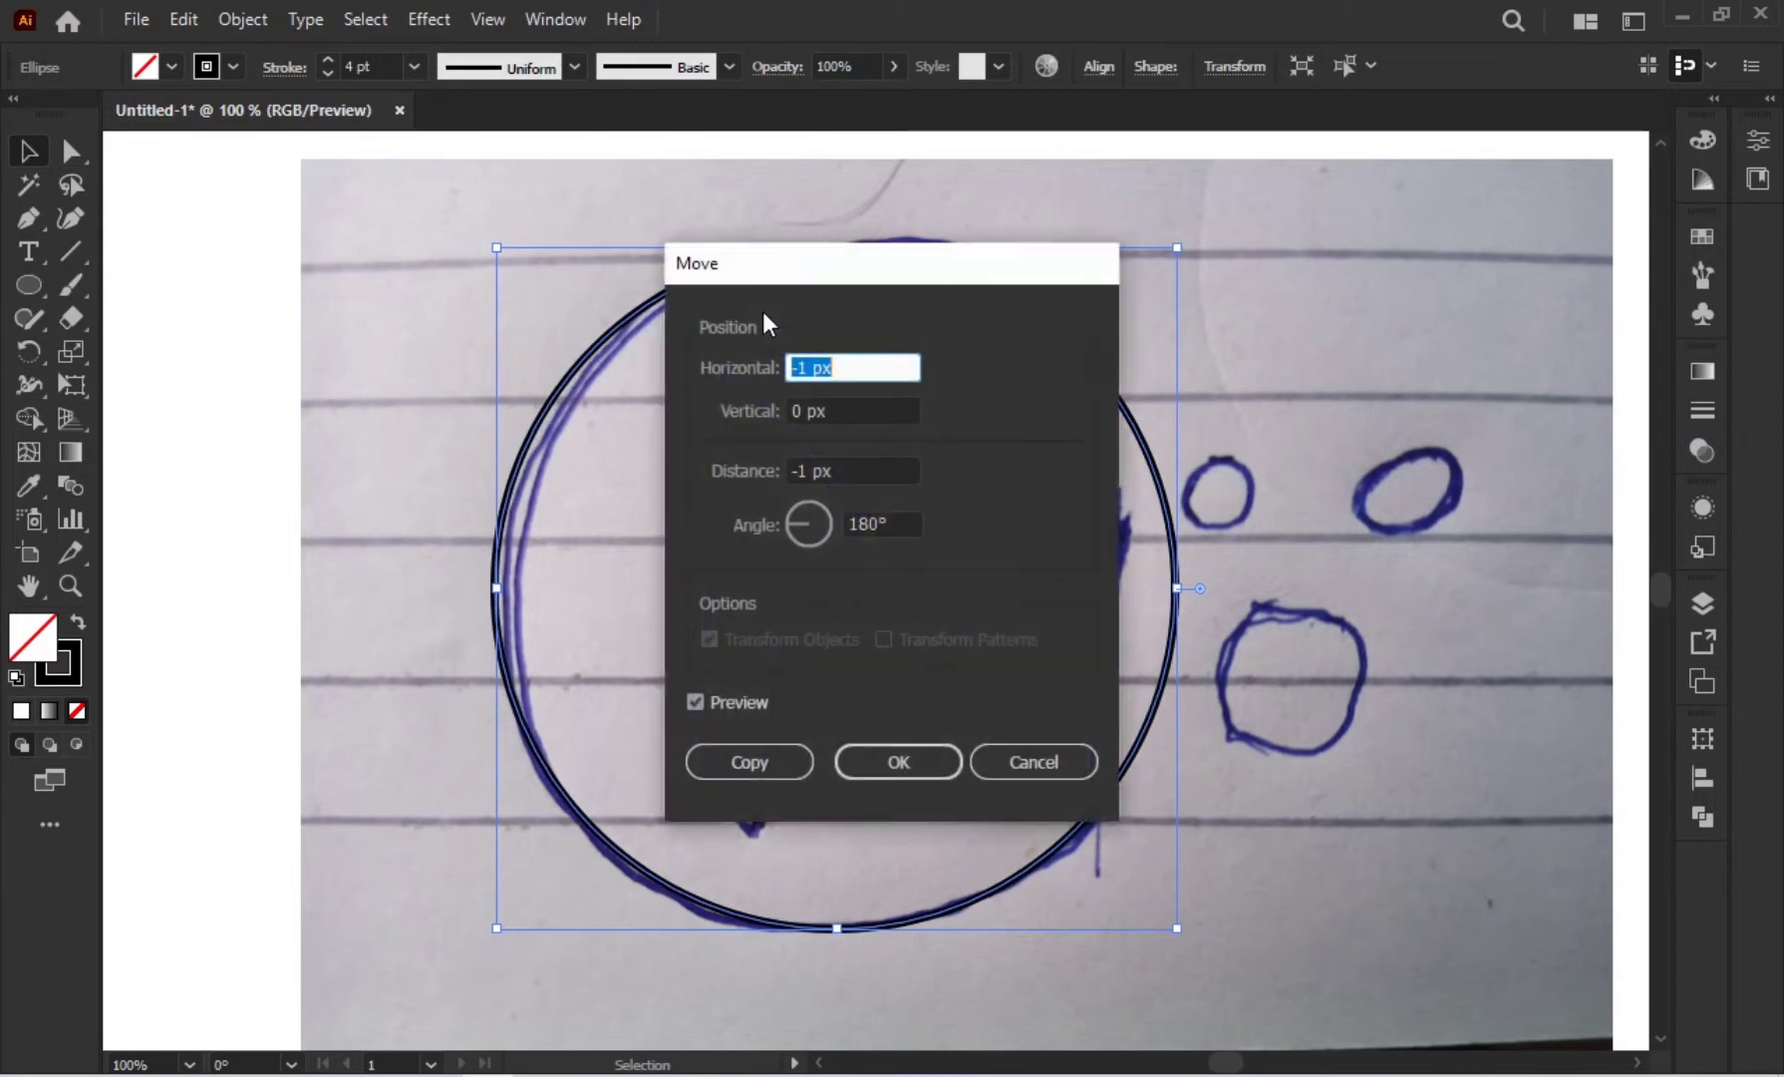
pyautogui.click(1026, 767)
pyautogui.click(1410, 310)
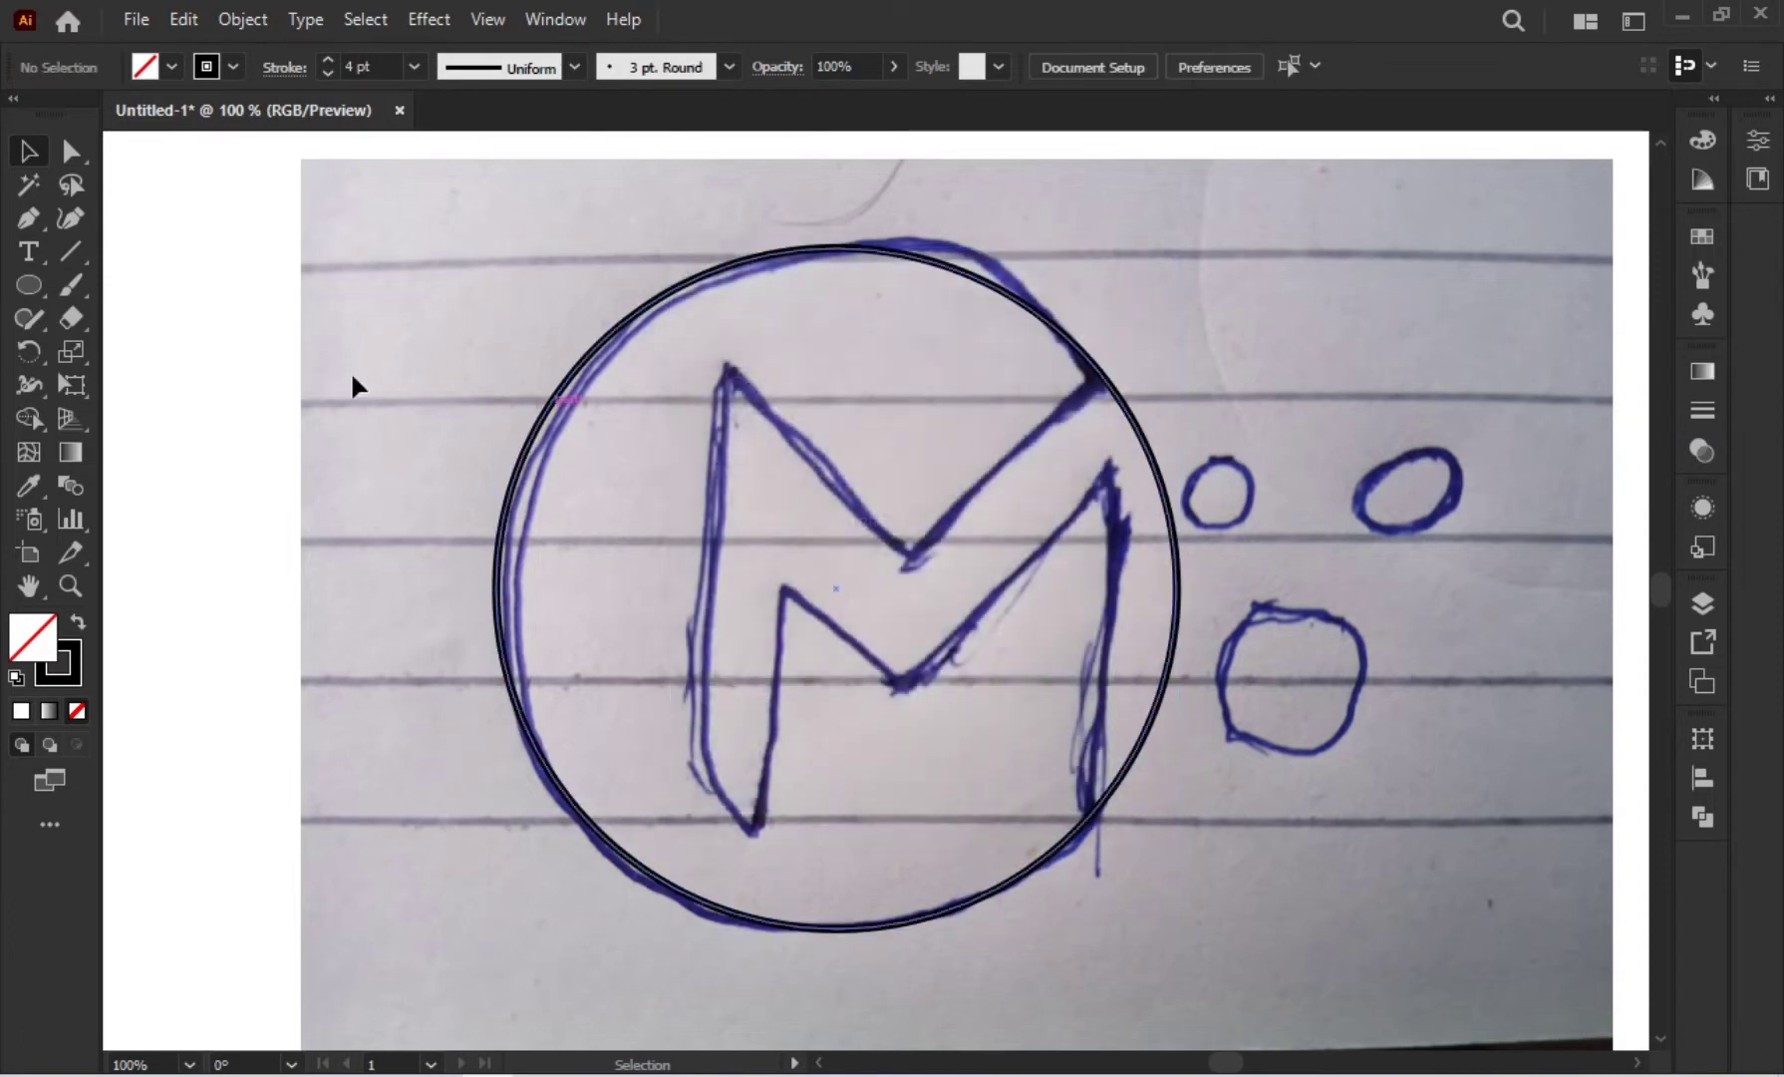
# Step: Draw a tall narrow rectangle over the circle's right edge and remove the overlapping part and the rectangle with Shape Builder
pyautogui.moveTo(28, 286); pyautogui.dragTo(129, 284)
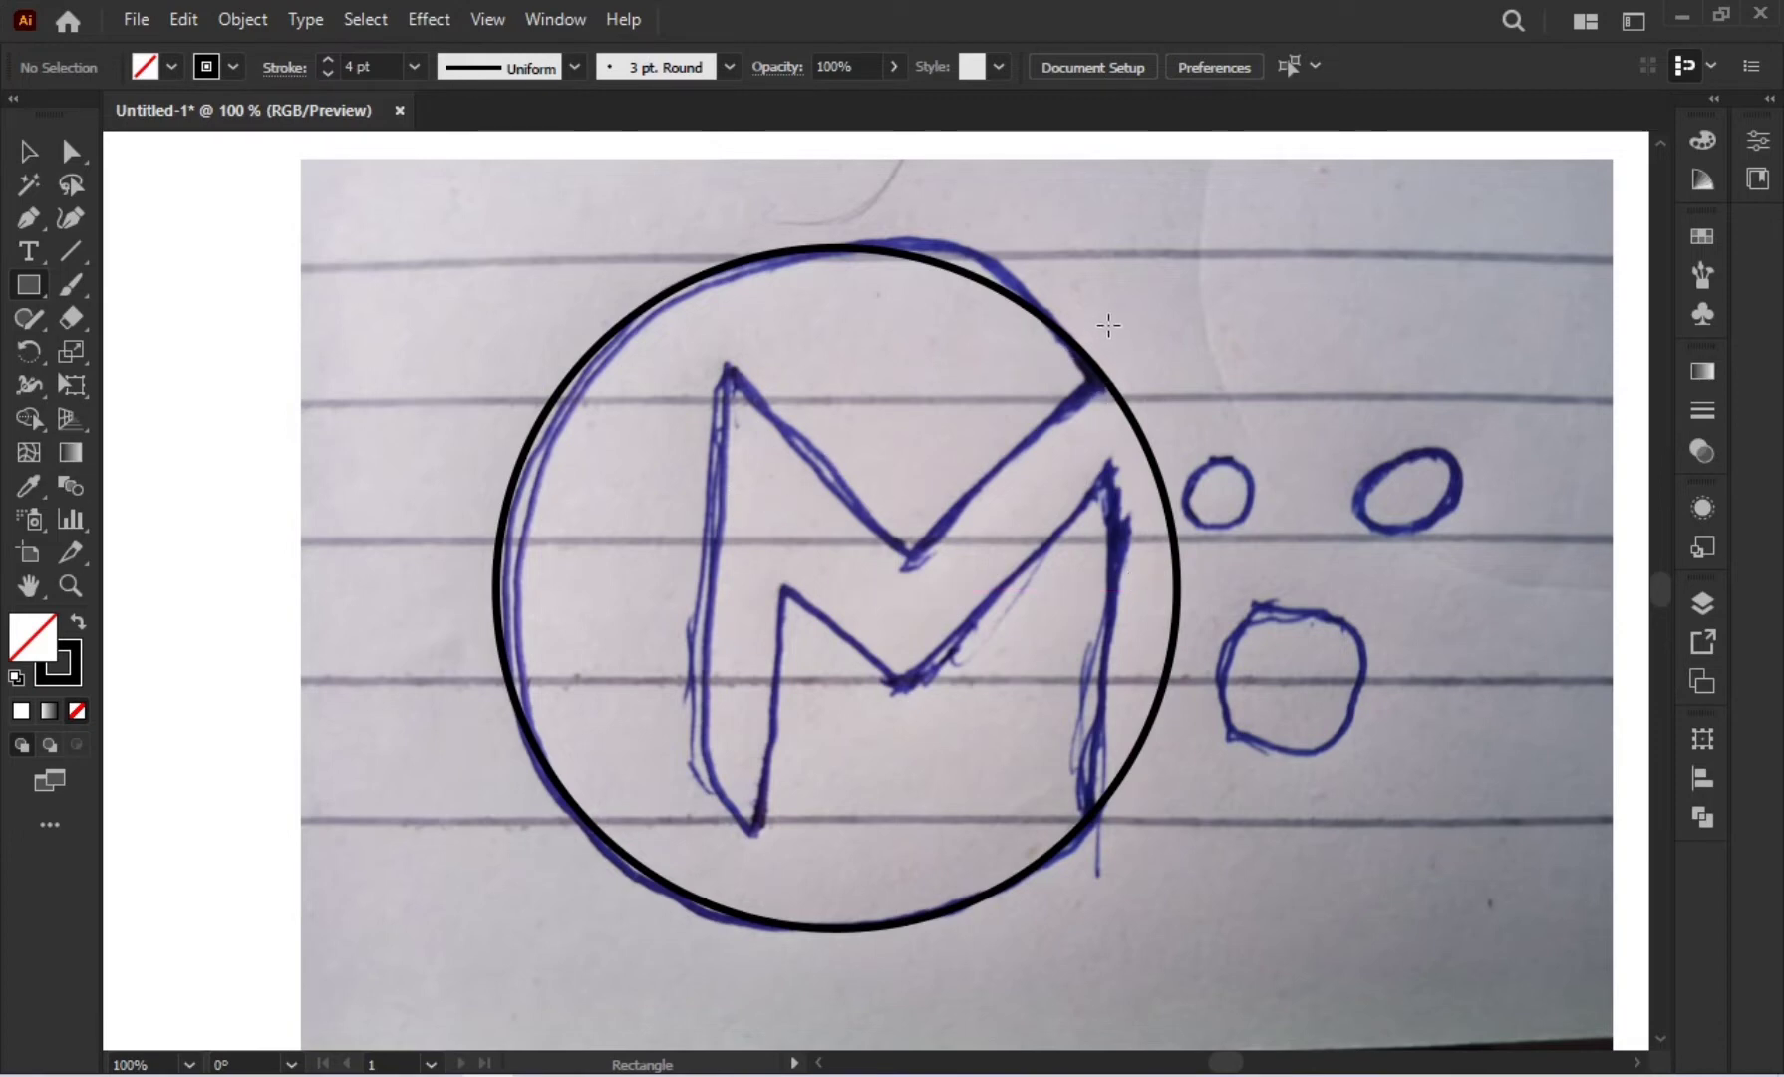
pyautogui.moveTo(1104, 306); pyautogui.dragTo(1248, 899)
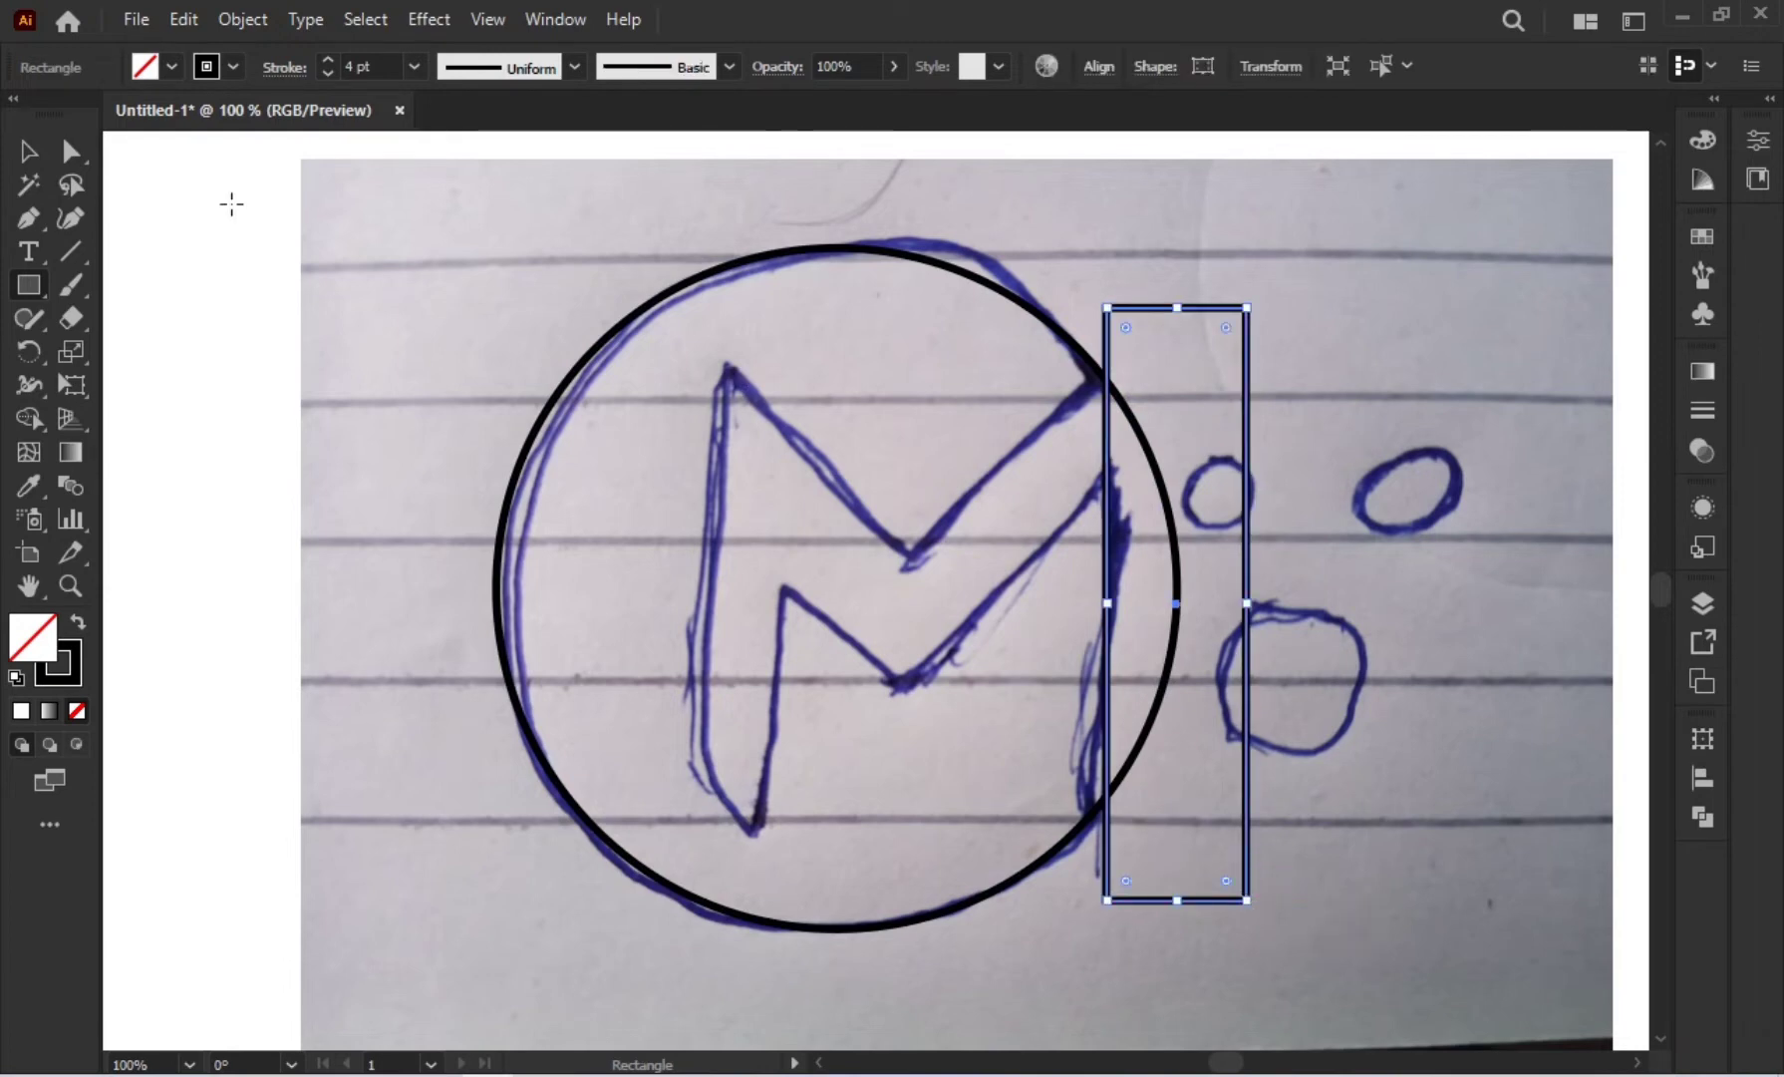
pyautogui.click(34, 150)
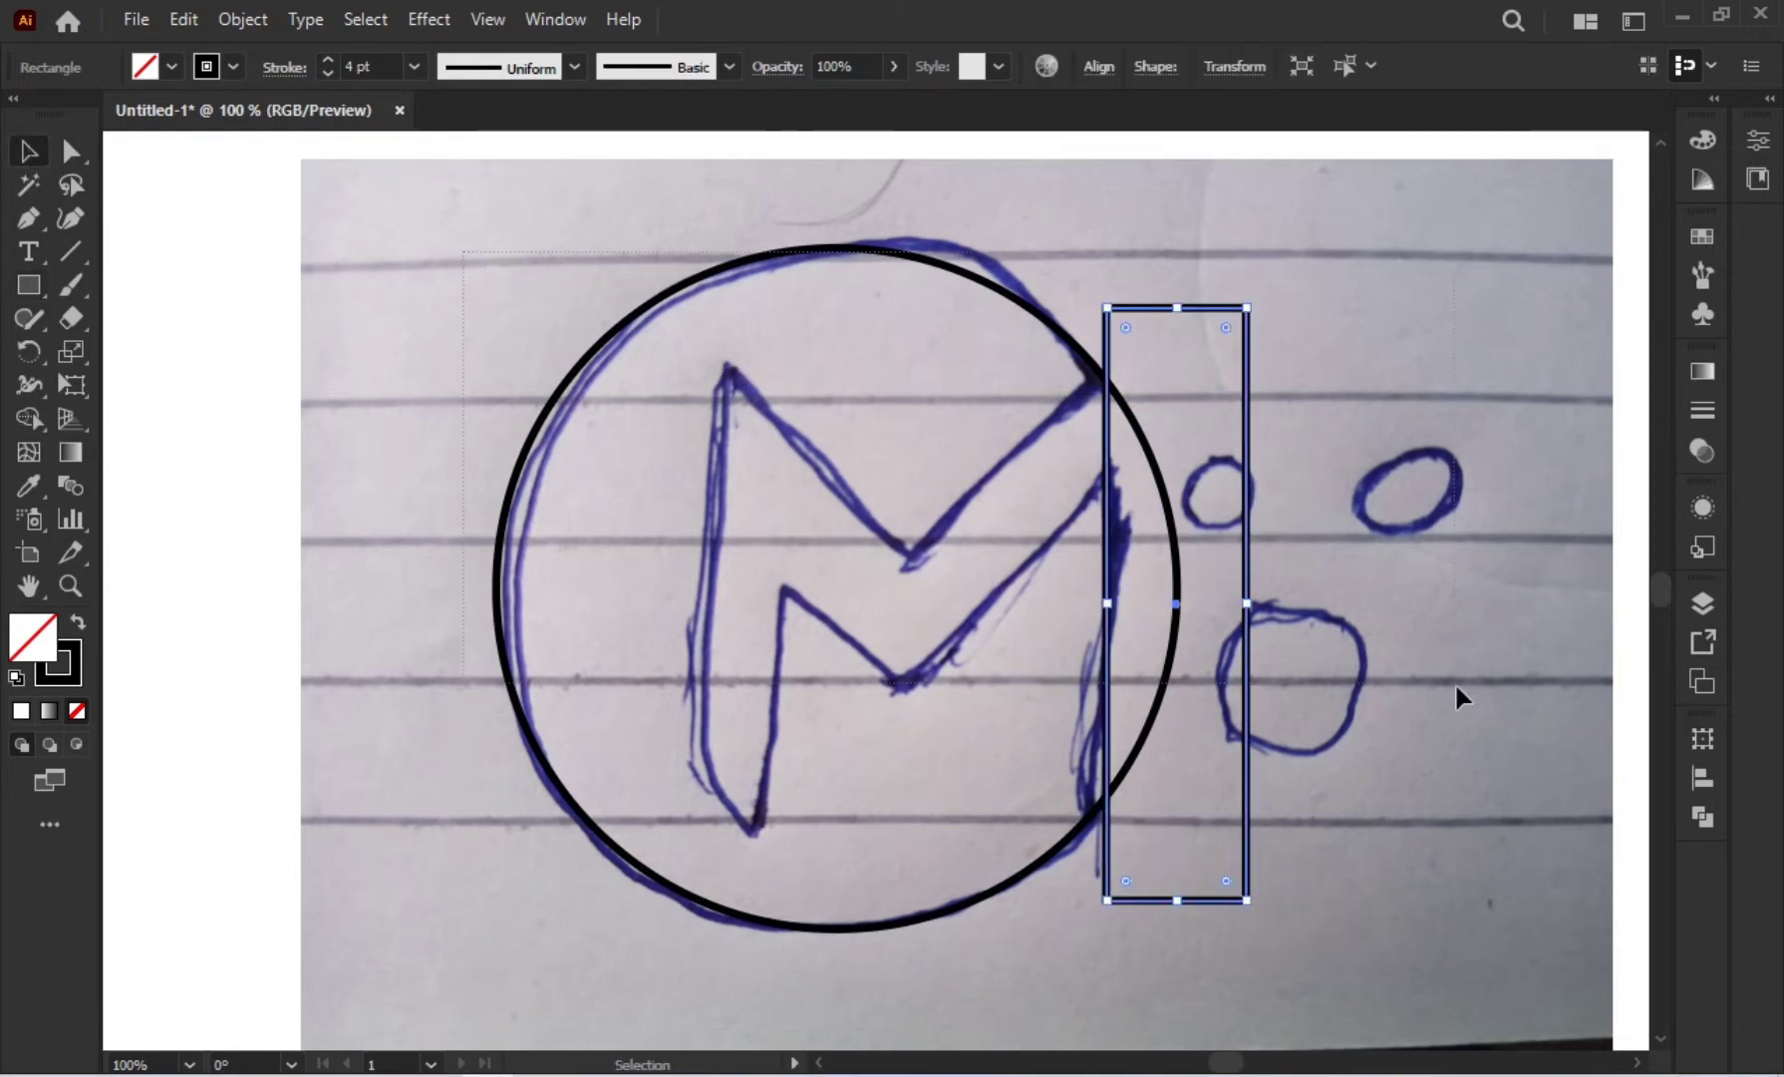
pyautogui.hotkey('ctrl', 'a')
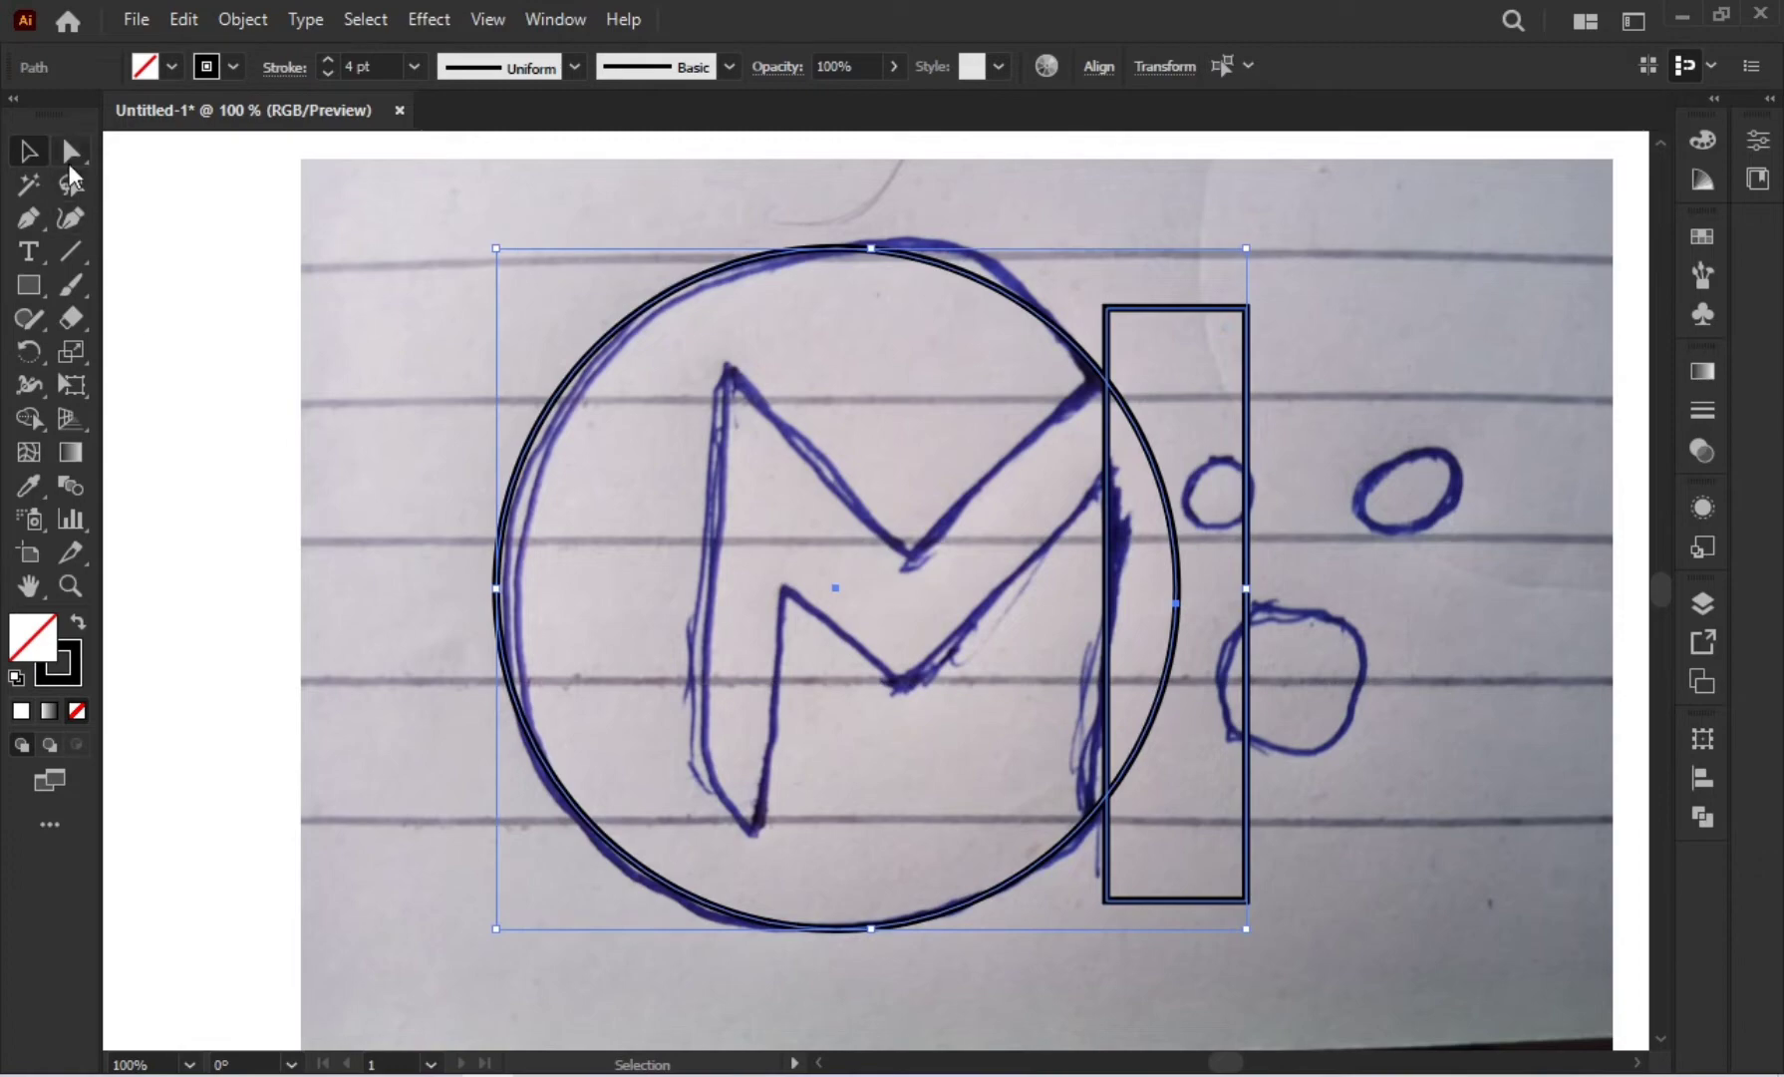
pyautogui.click(36, 426)
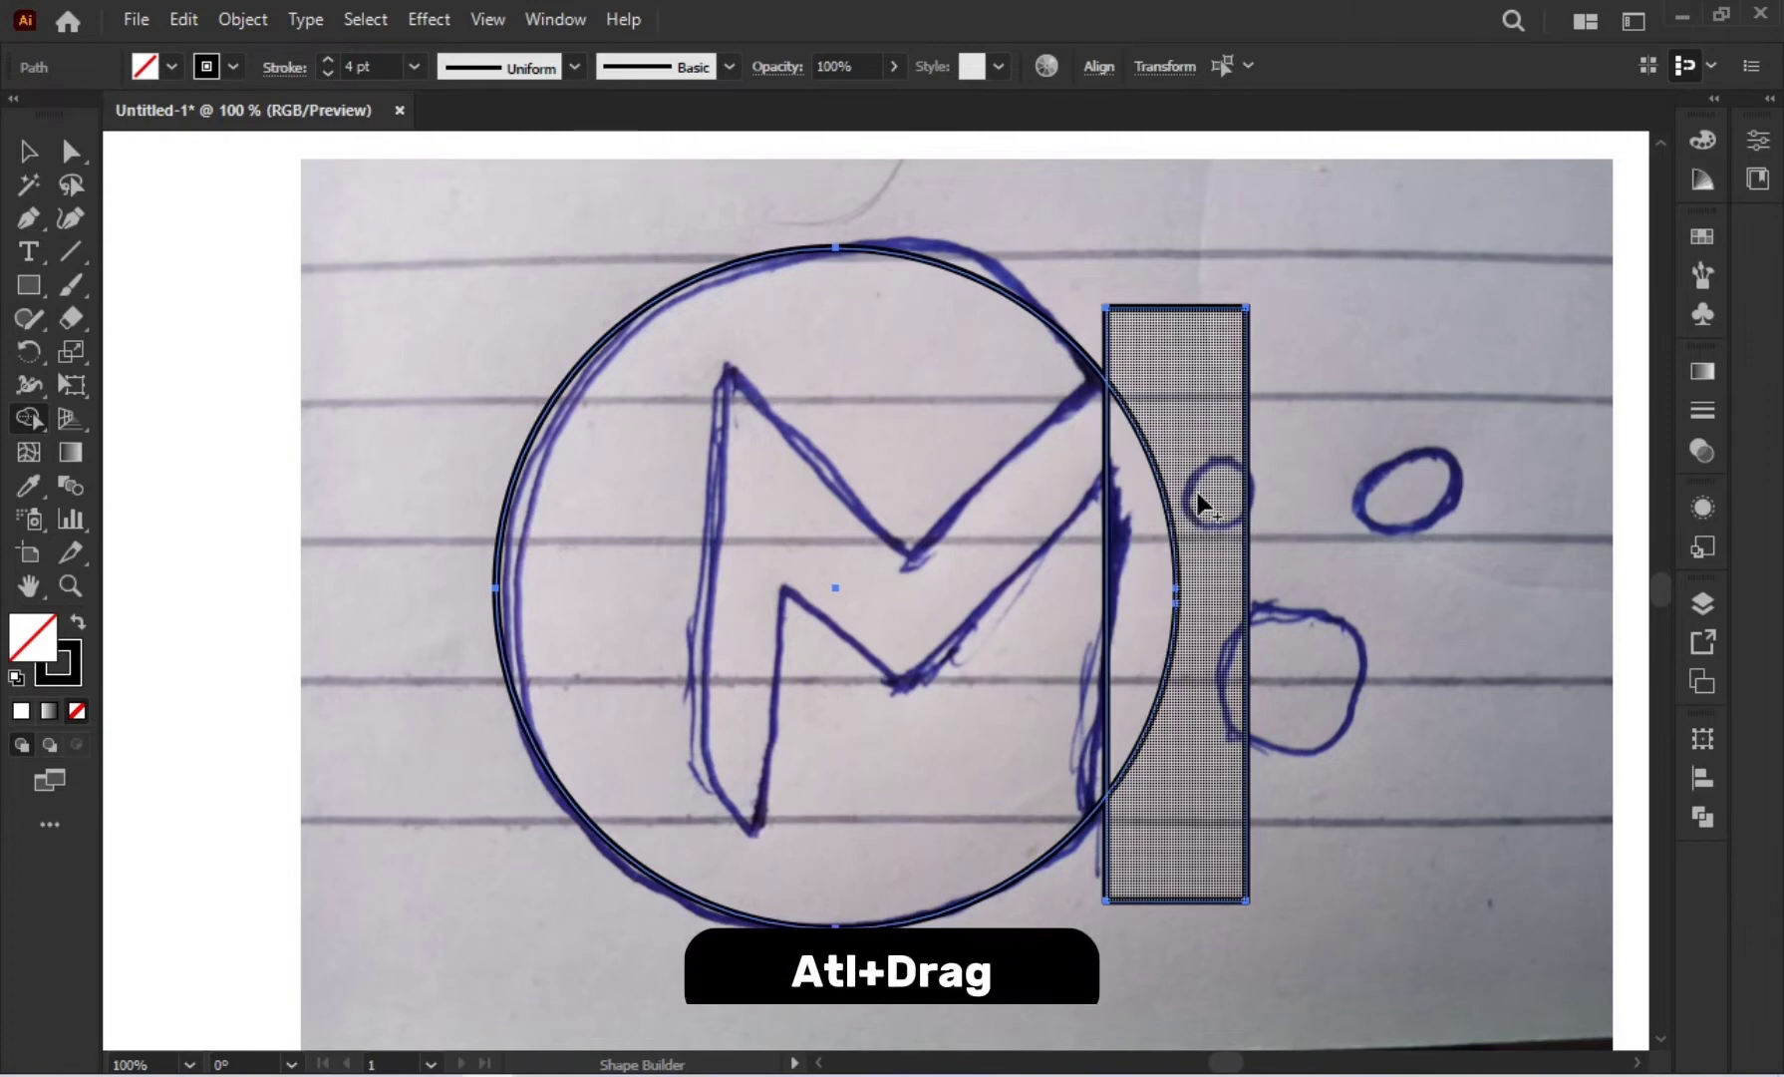
pyautogui.keyDown('alt'); pyautogui.click(1165, 558); pyautogui.keyUp('alt')
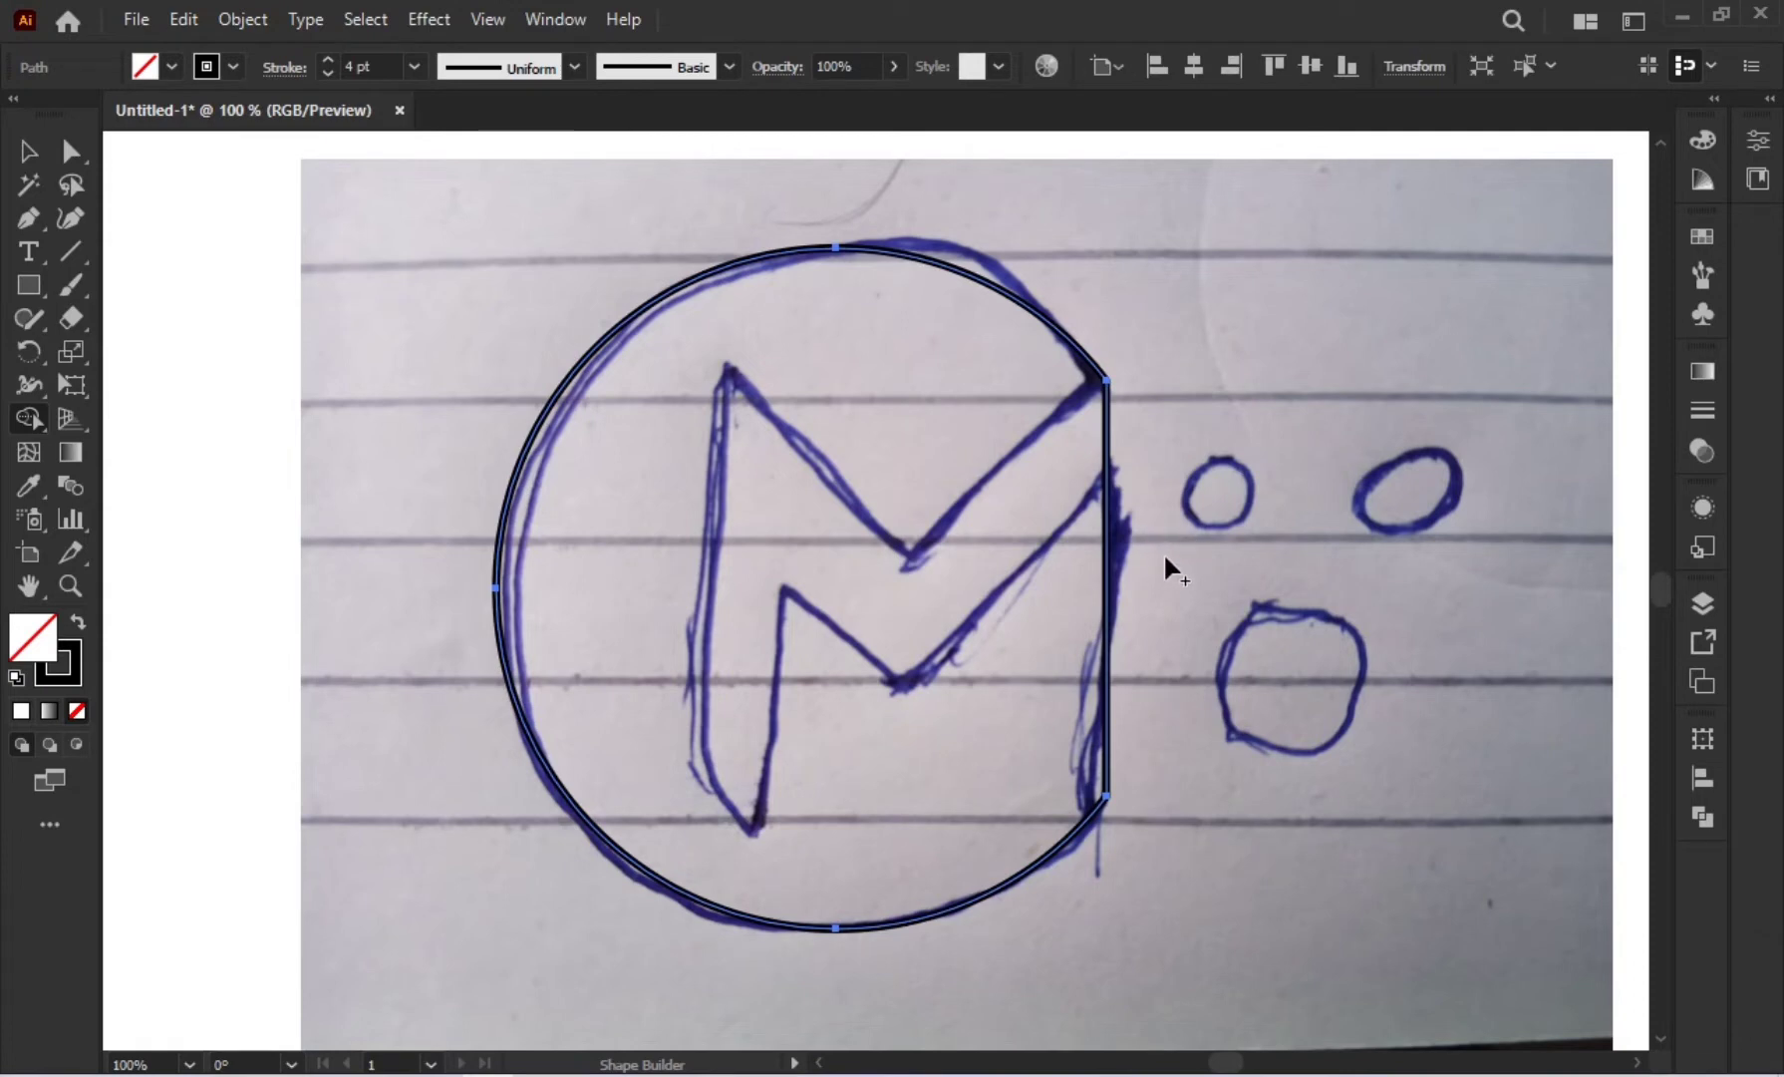
pyautogui.click(28, 152)
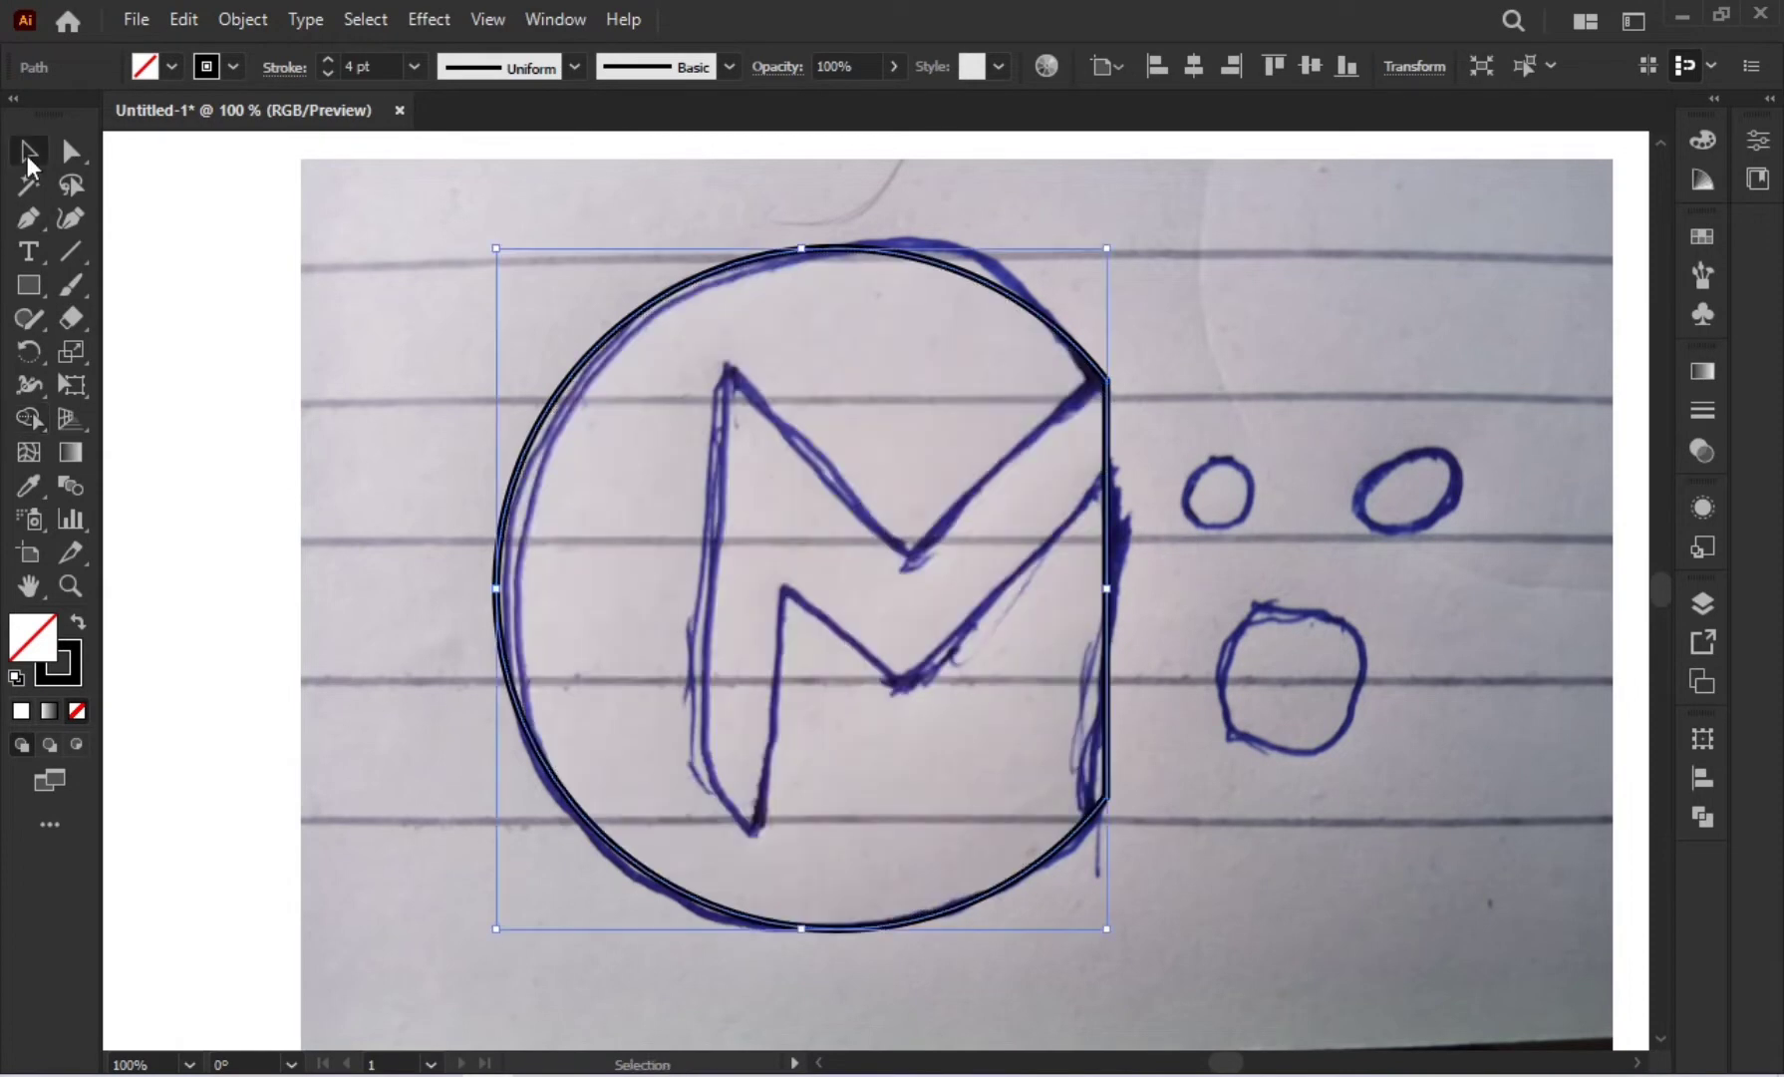
pyautogui.click(439, 338)
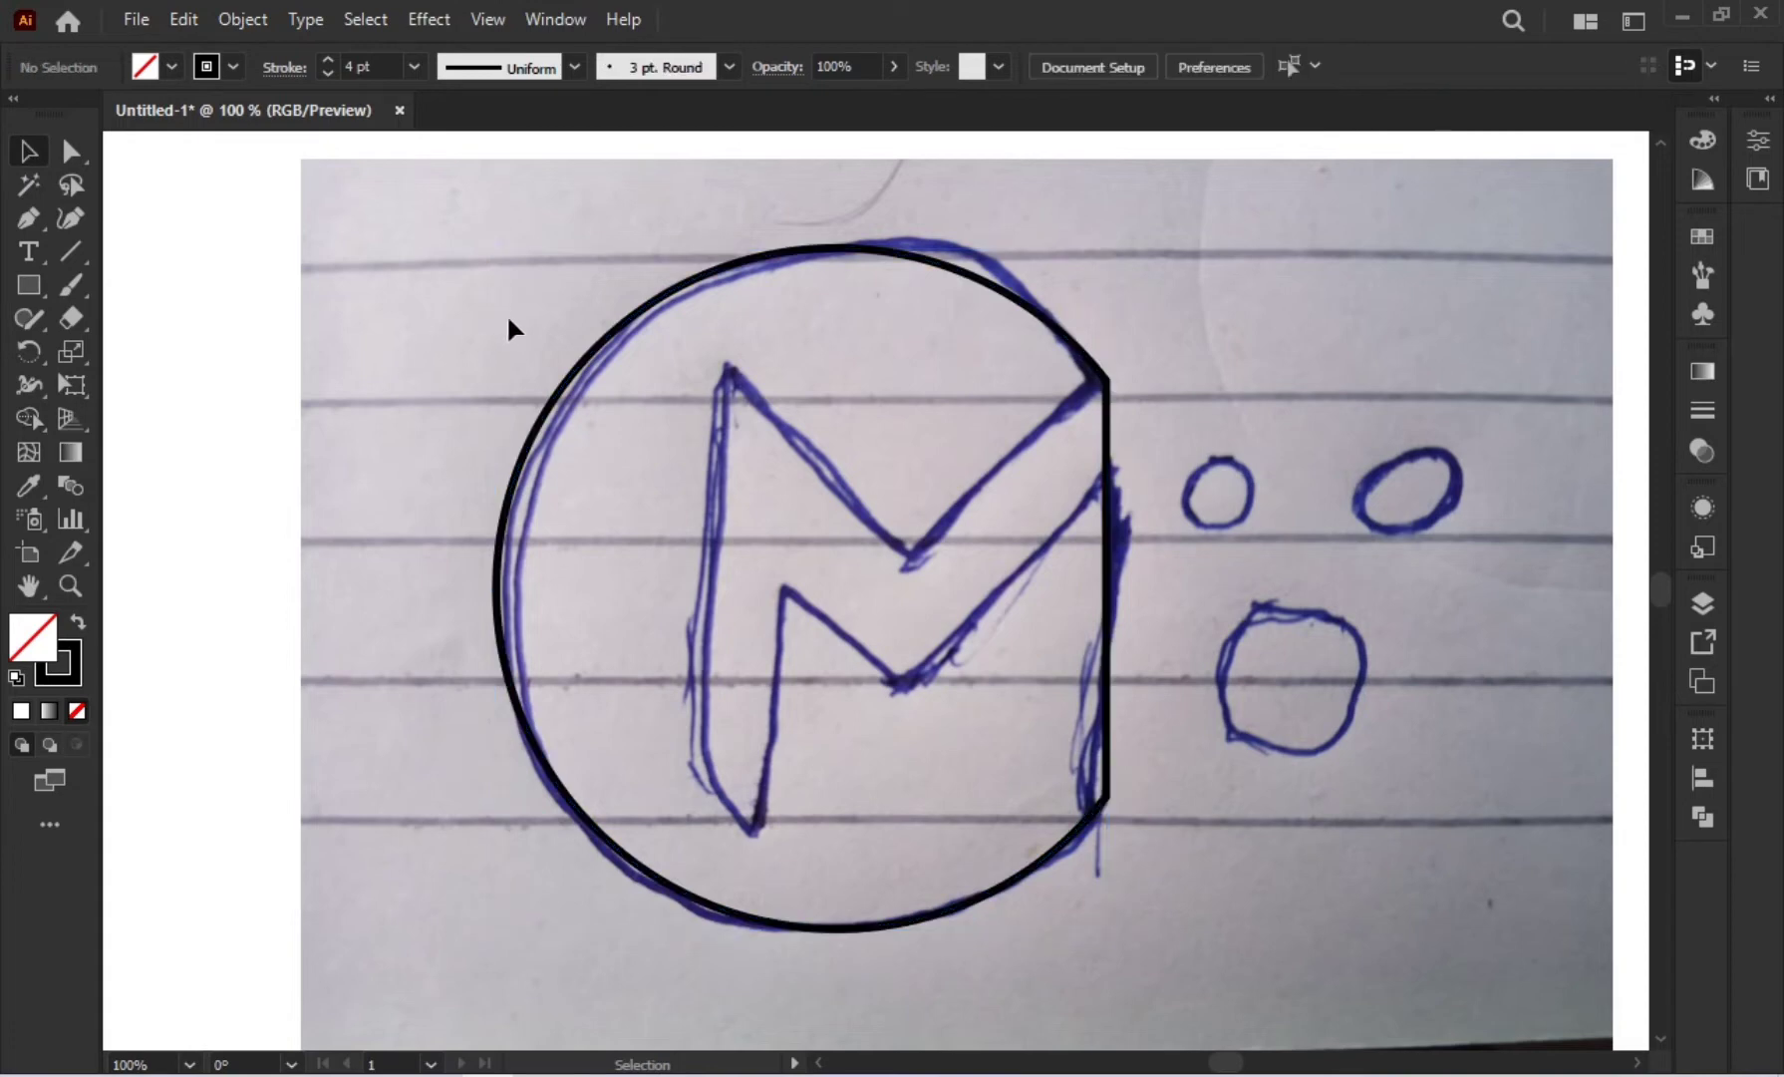
# Step: Lock the trimmed outer circle so it stays fixed while the letter is traced
pyautogui.click(638, 305)
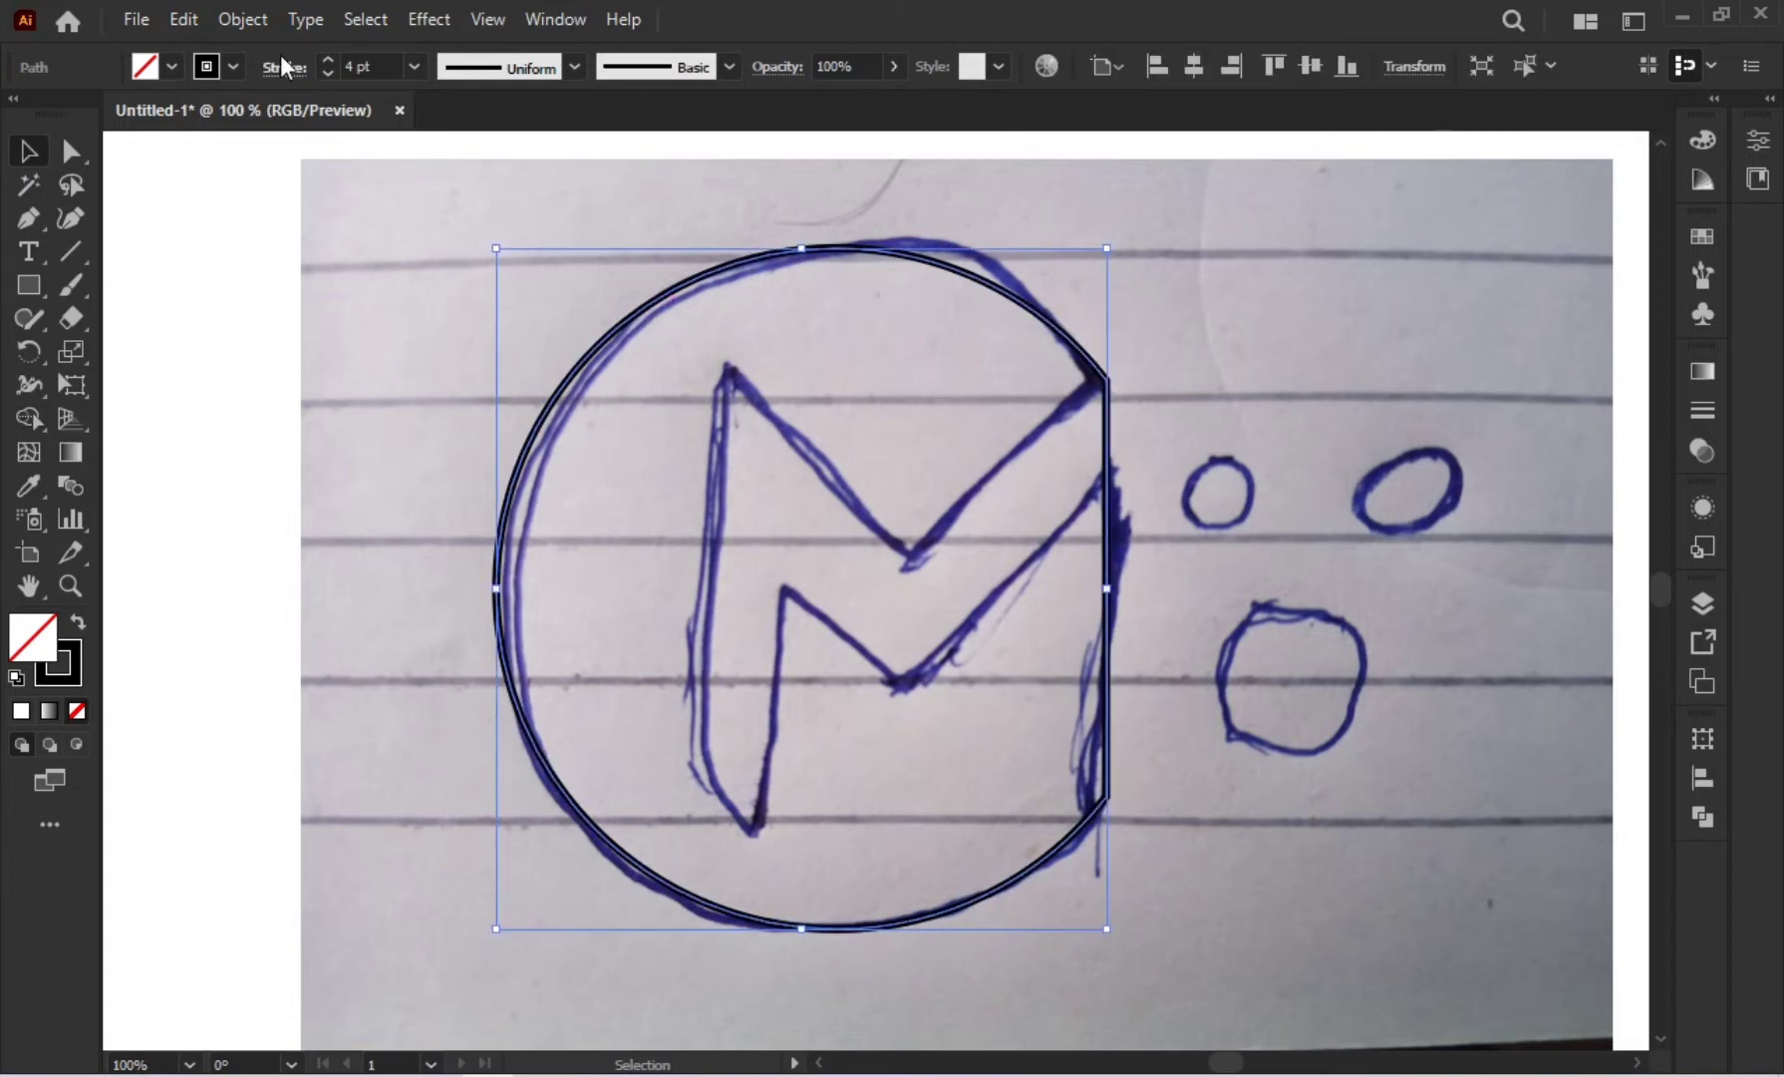
pyautogui.click(249, 24)
pyautogui.moveTo(330, 209)
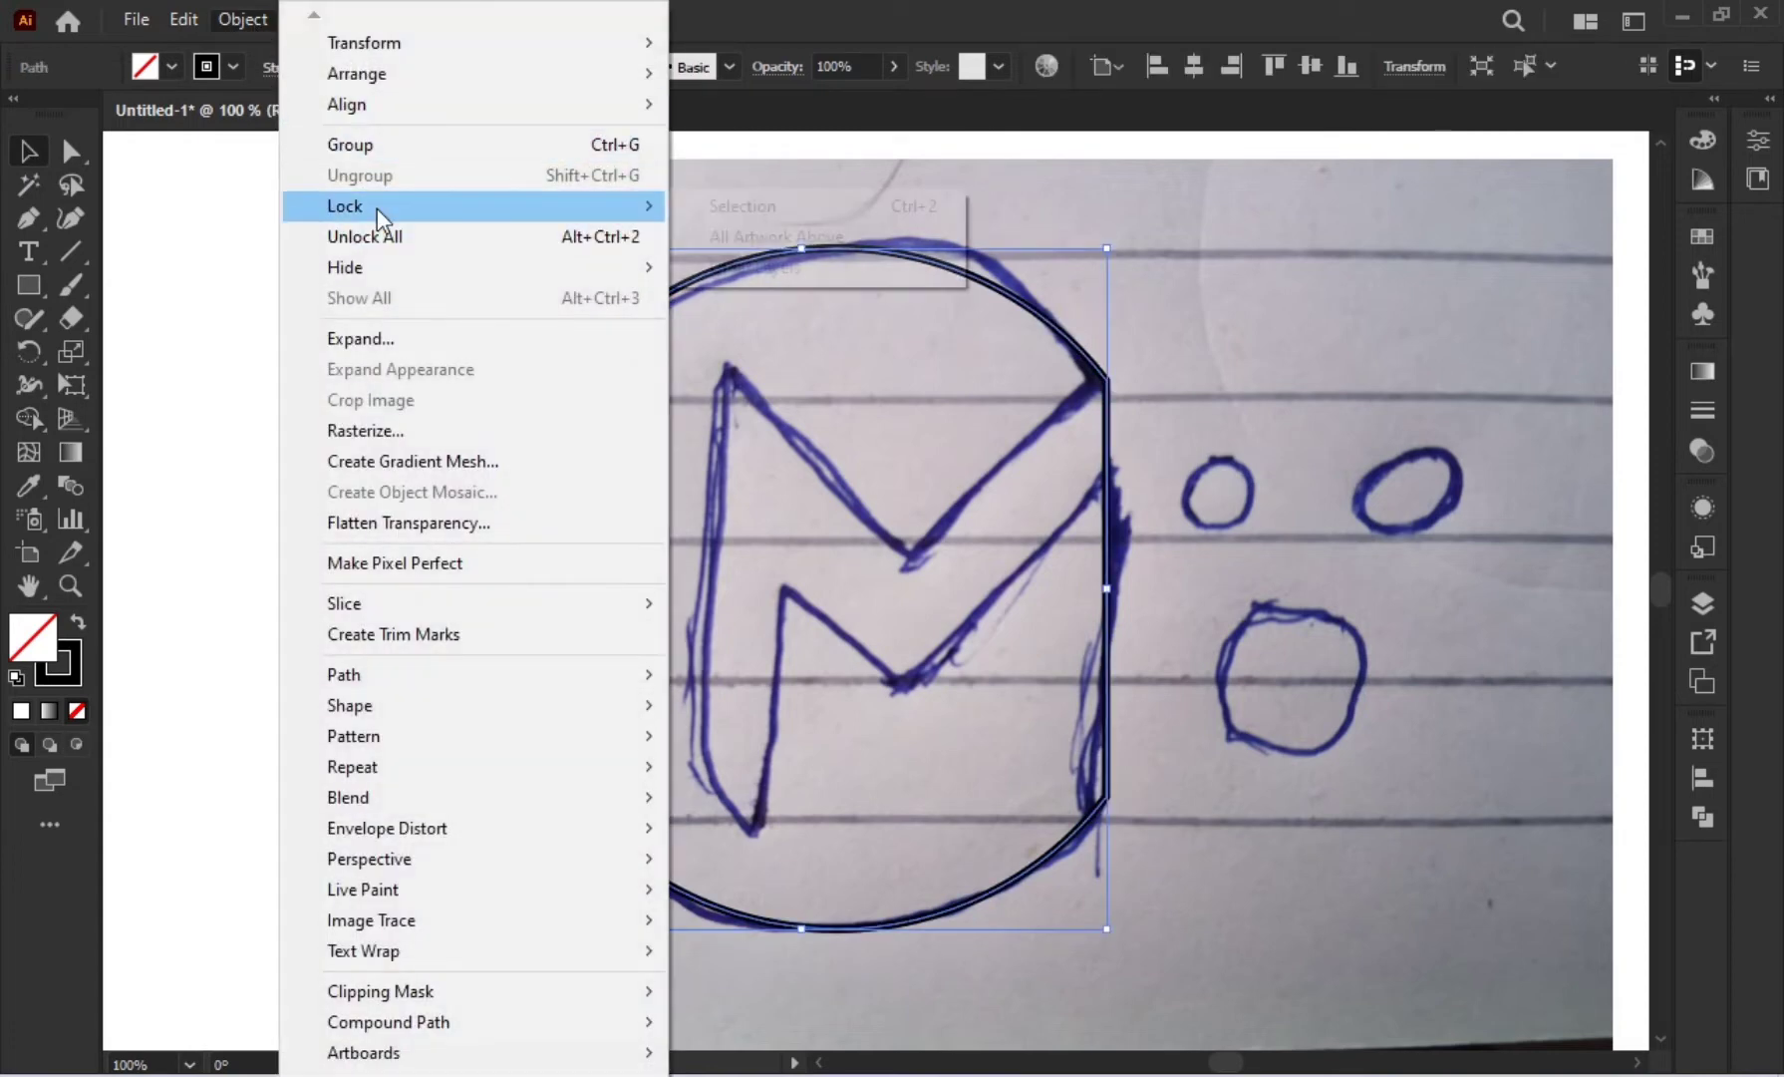
pyautogui.click(688, 207)
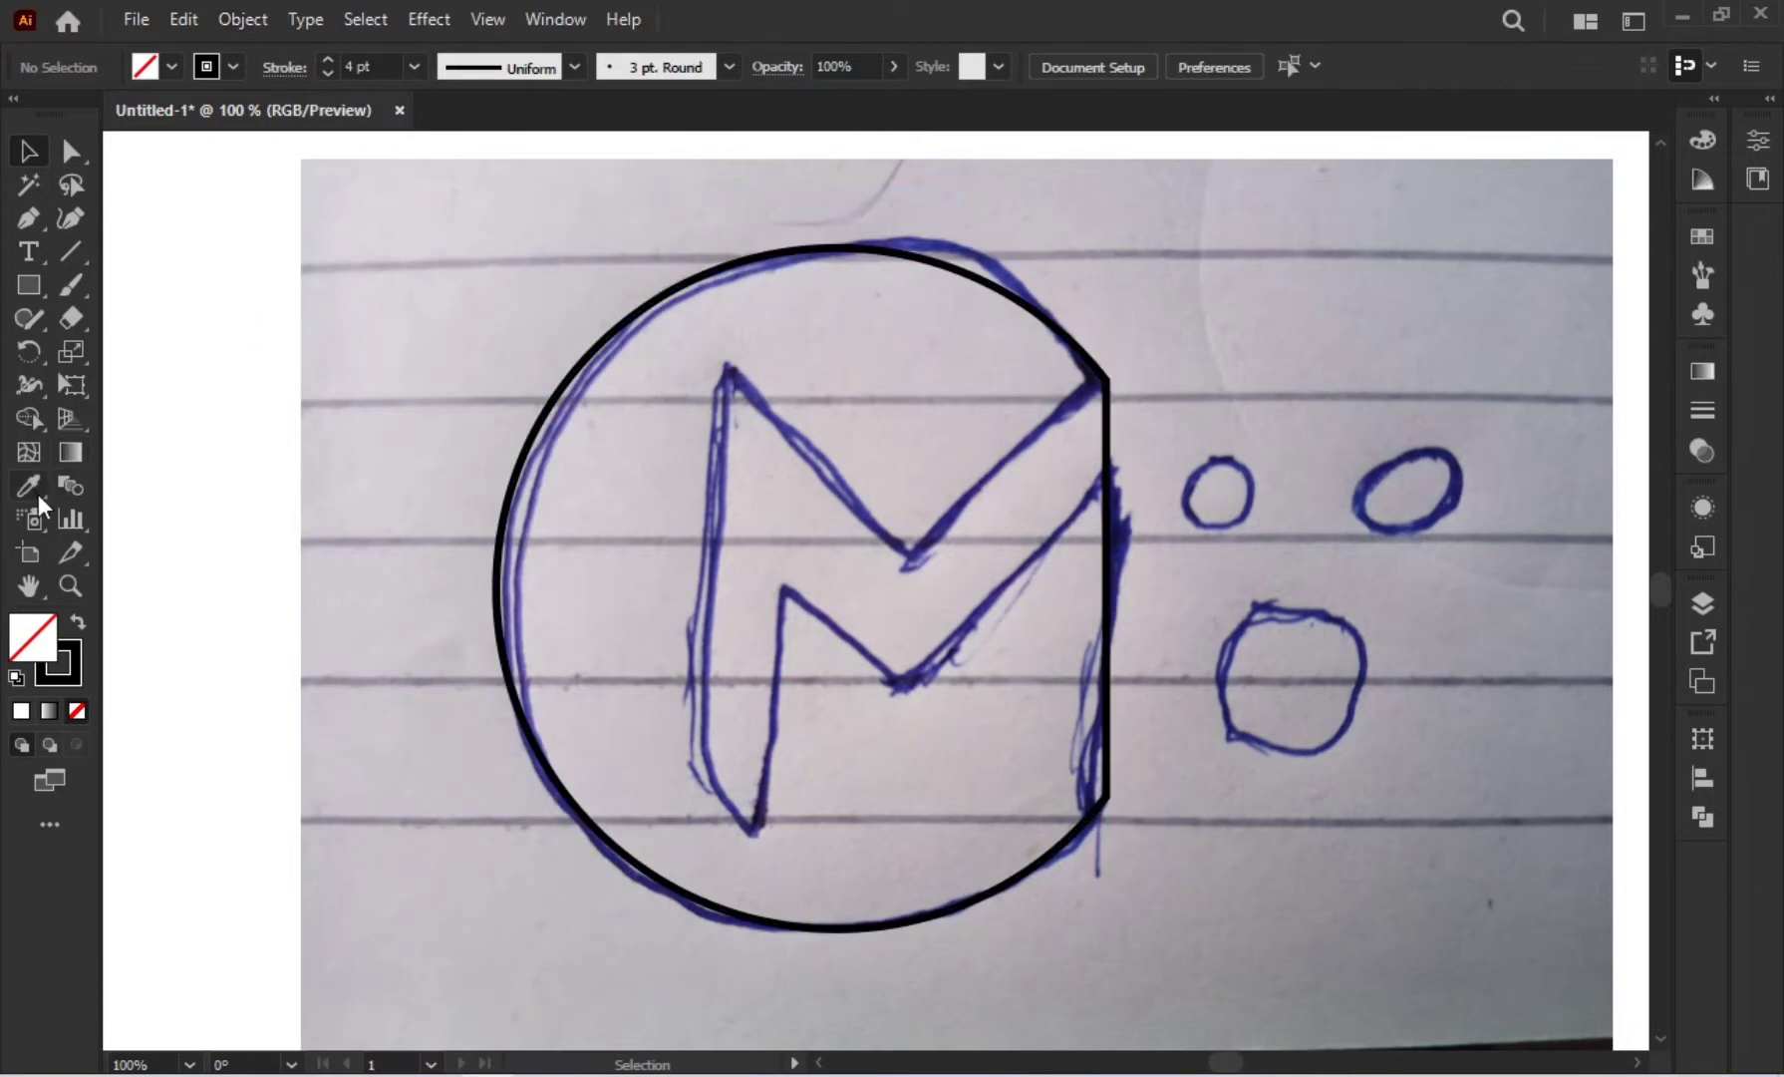
# Step: Trace the sketched M with the Pen tool as a closed straight-sided path from the circle's upper-right corner, ending along its flat edge, and deselect it
pyautogui.click(28, 218)
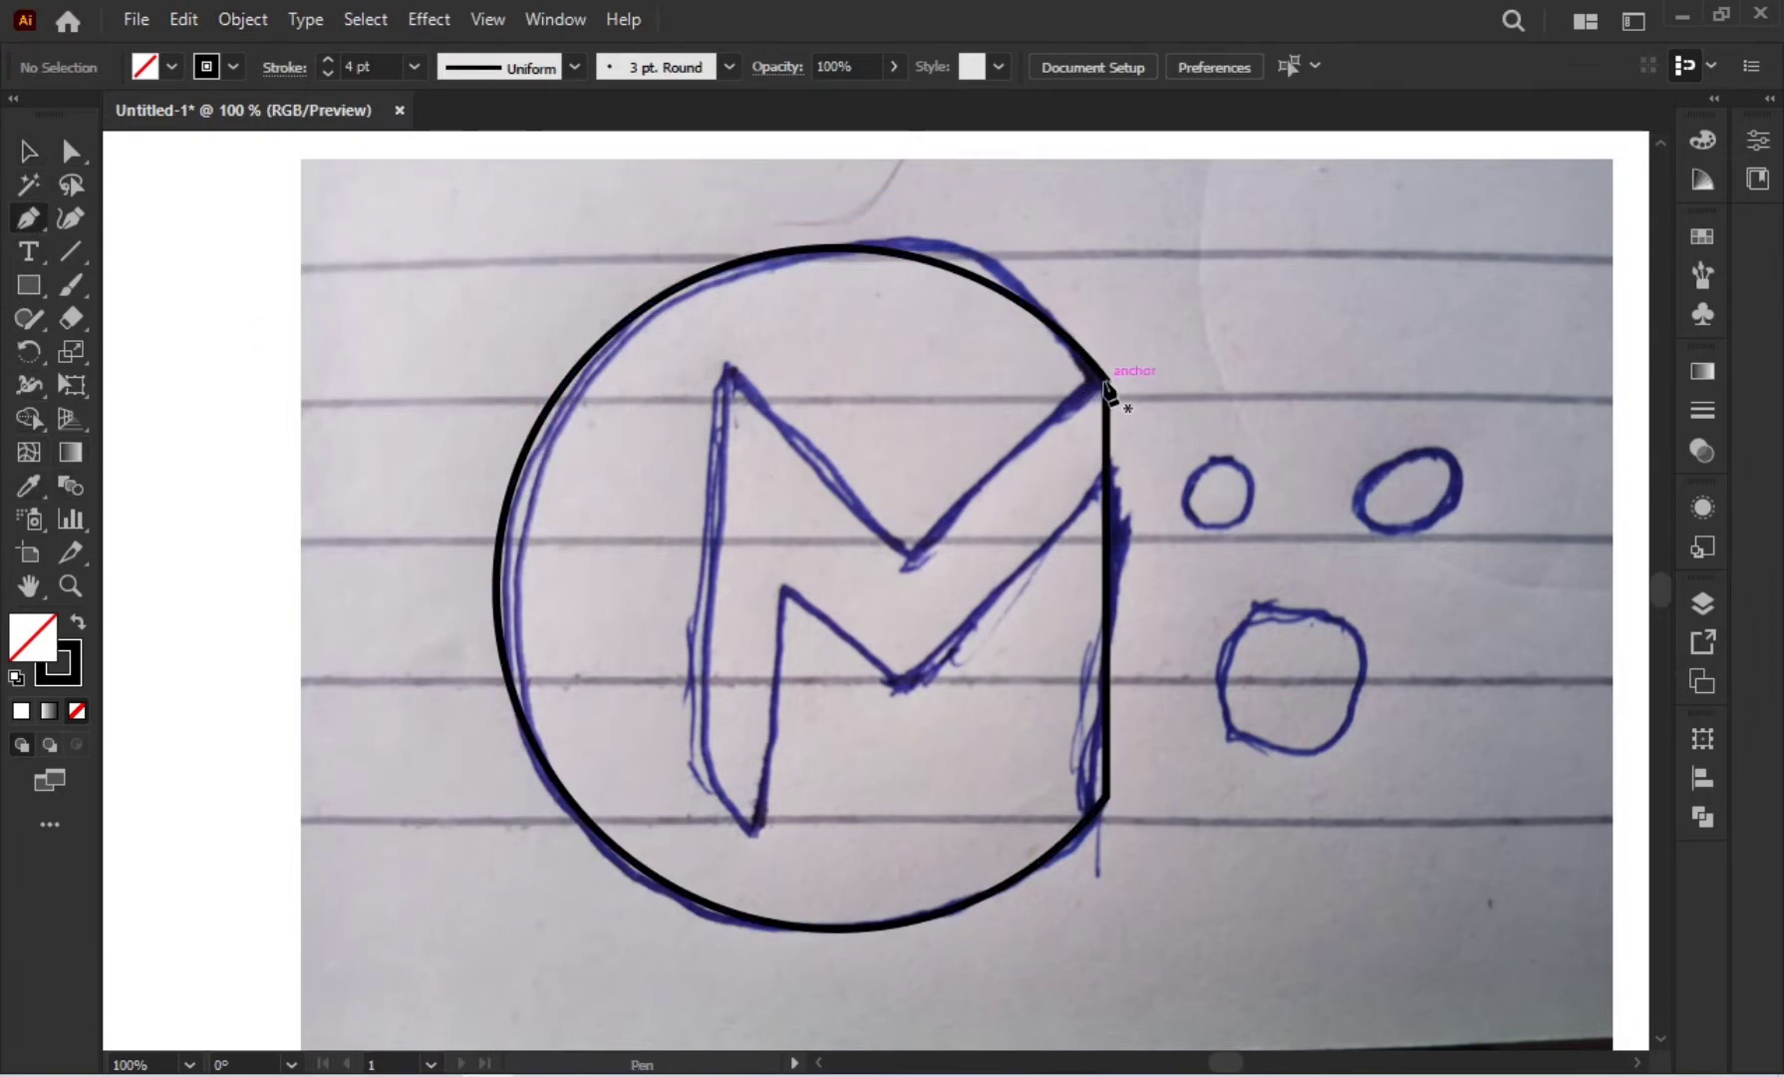
pyautogui.click(1107, 387)
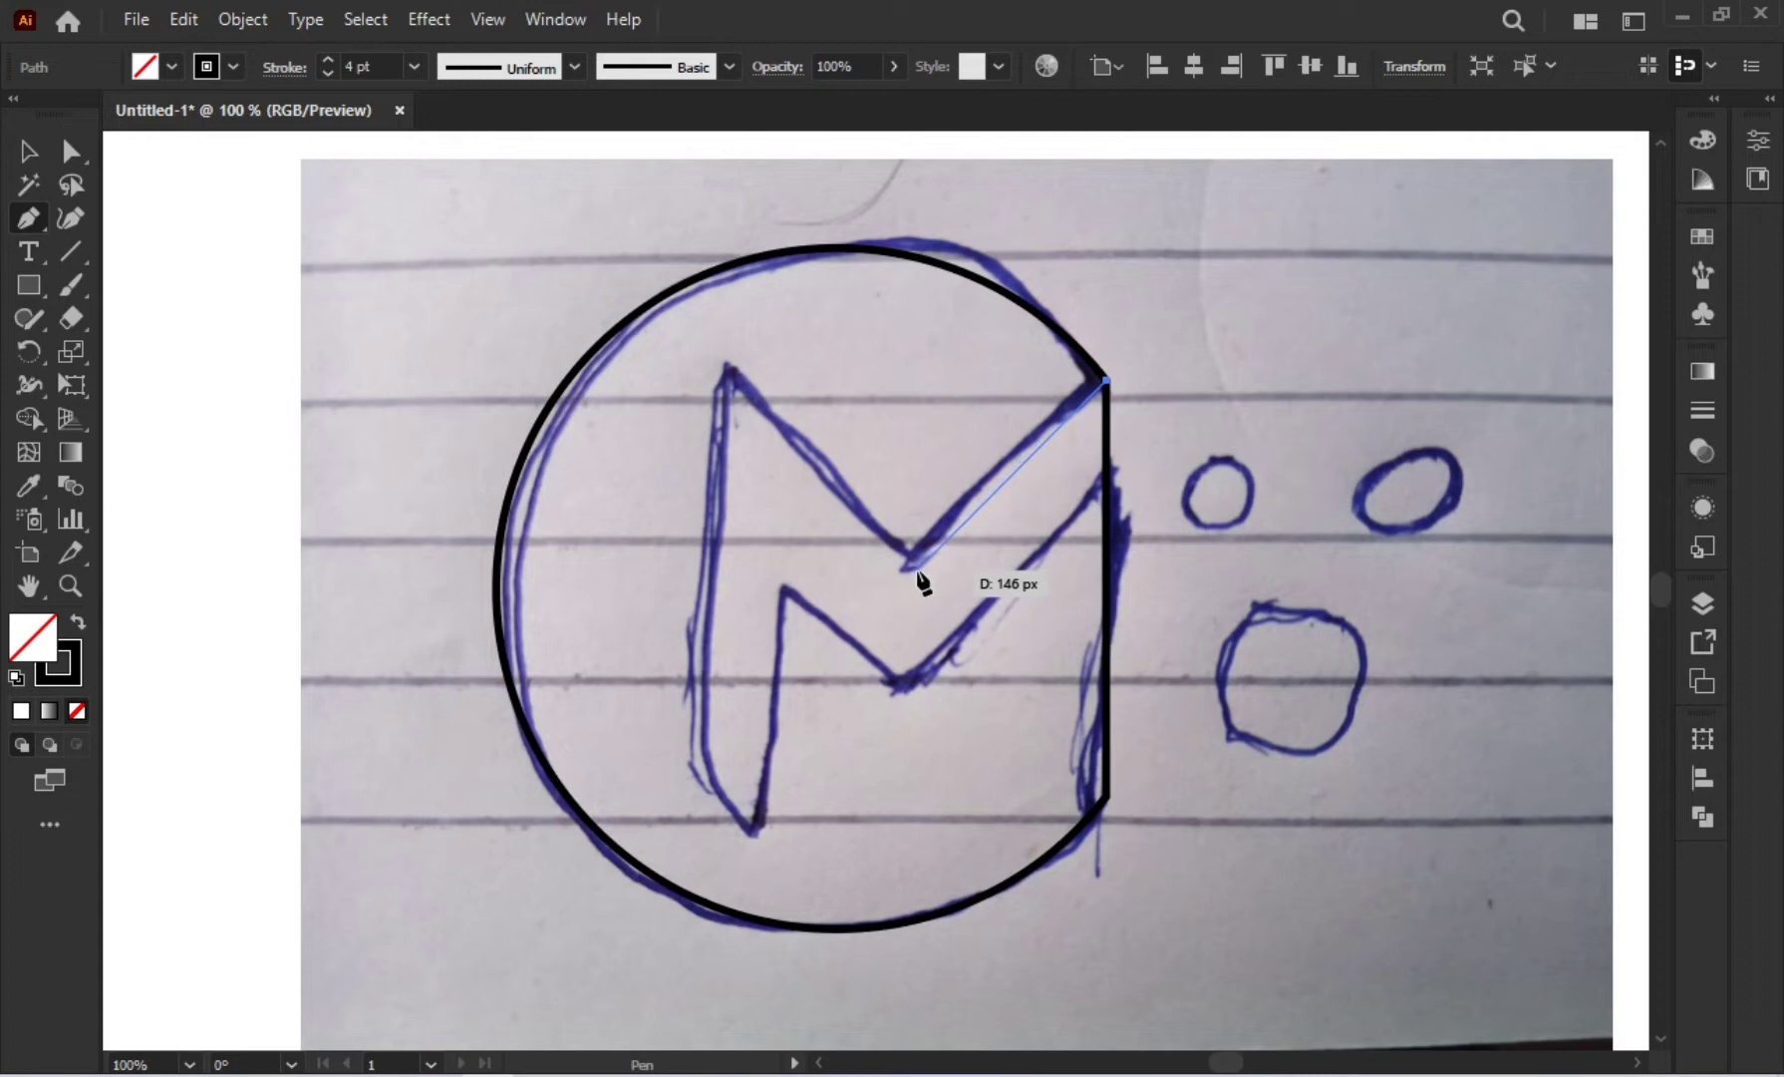
pyautogui.click(915, 569)
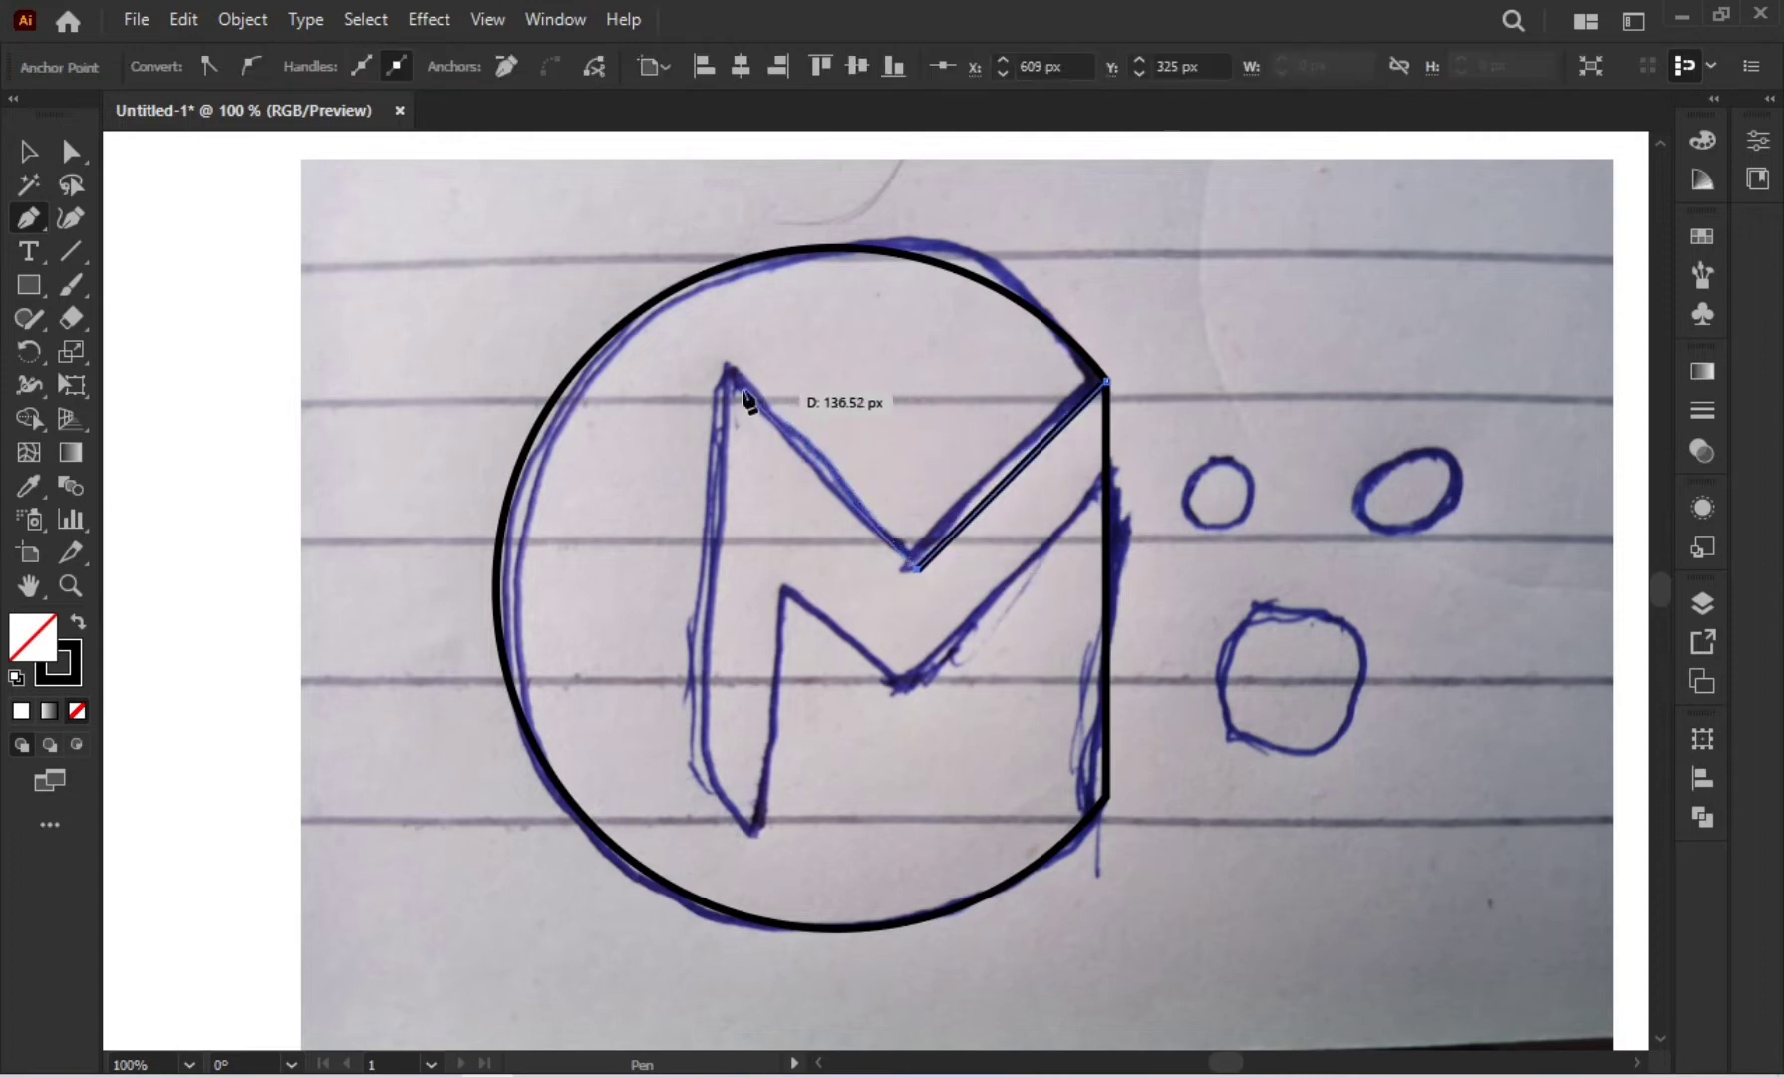
pyautogui.click(728, 369)
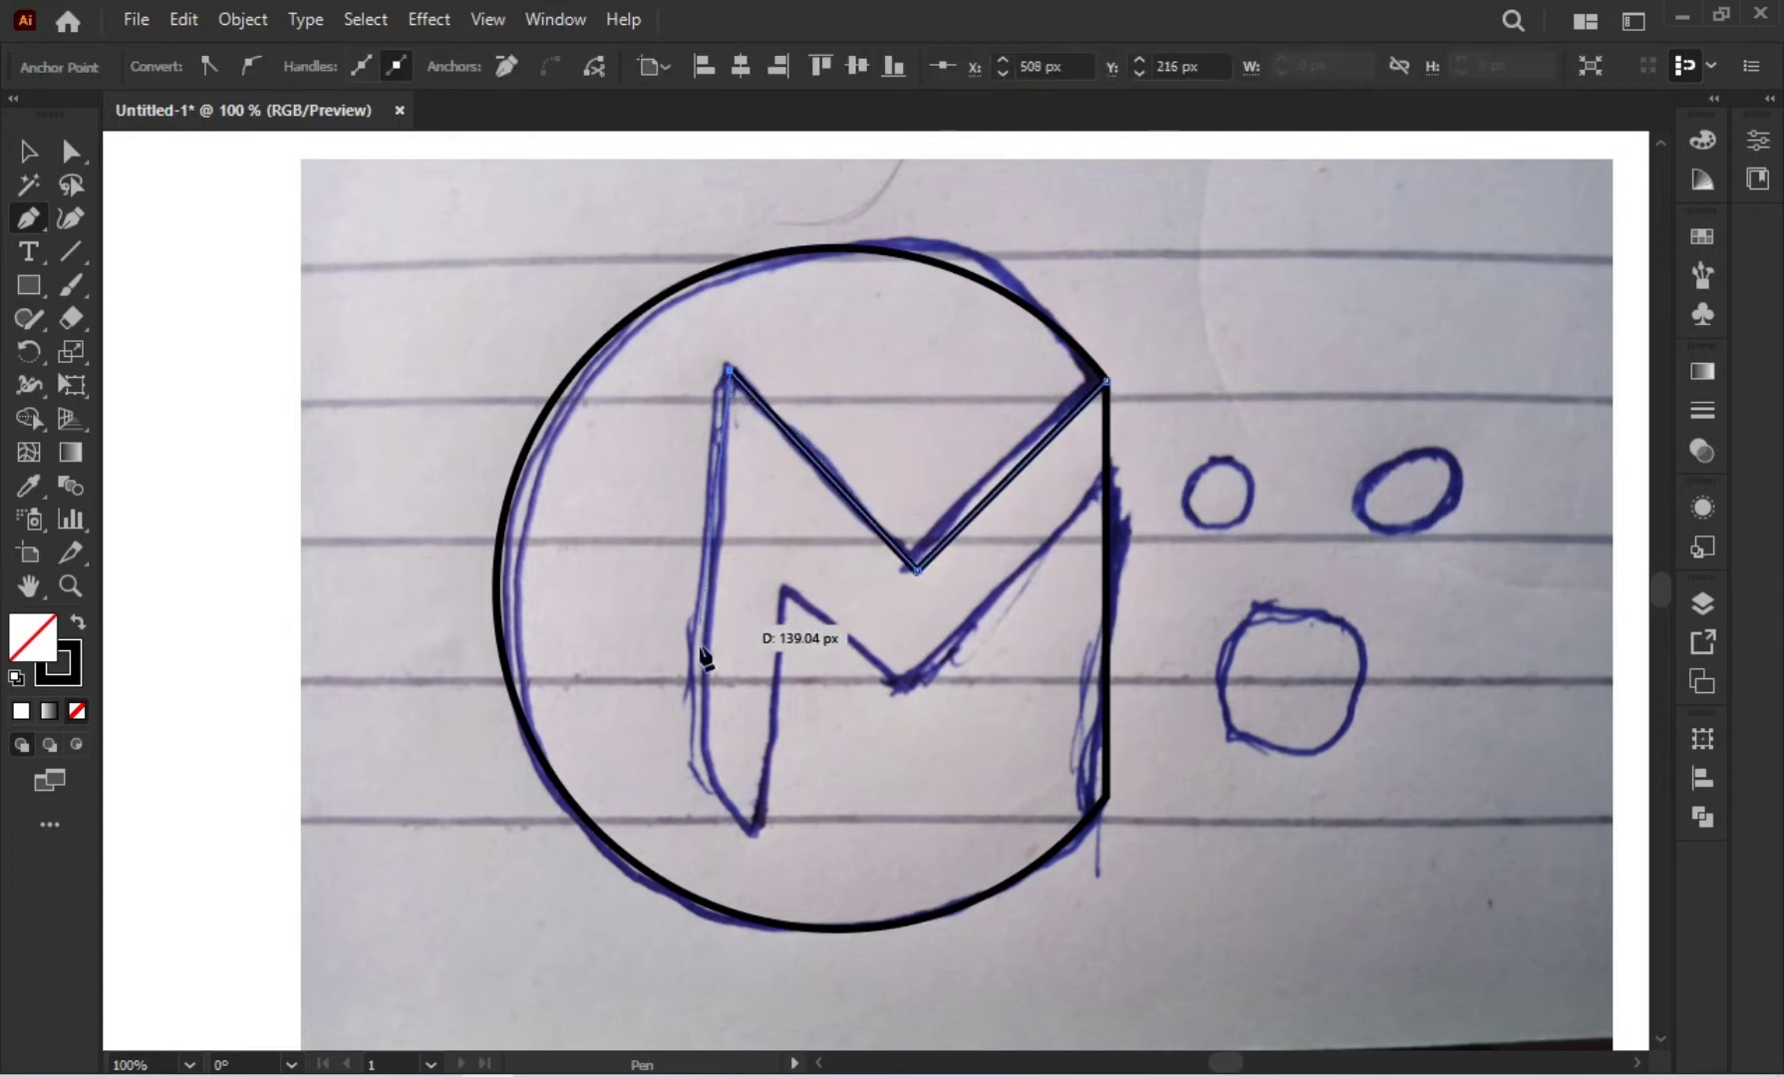
pyautogui.click(705, 758)
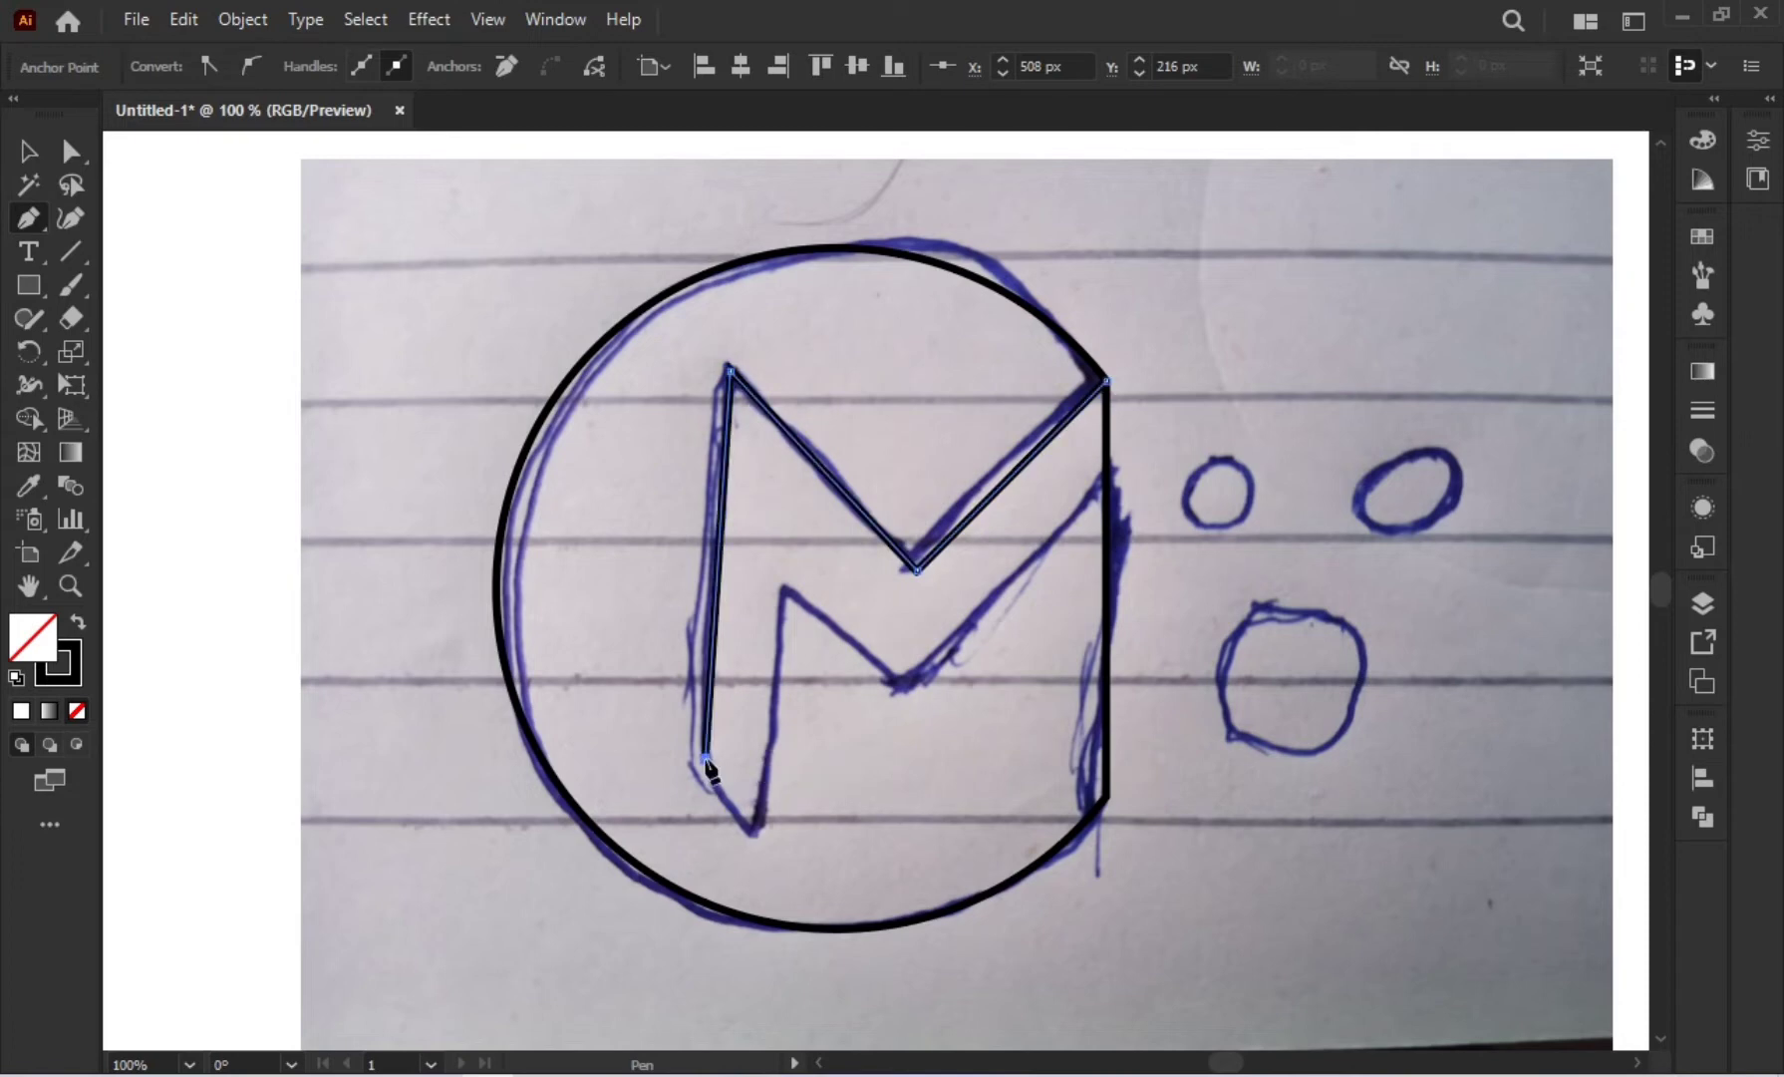
pyautogui.click(755, 833)
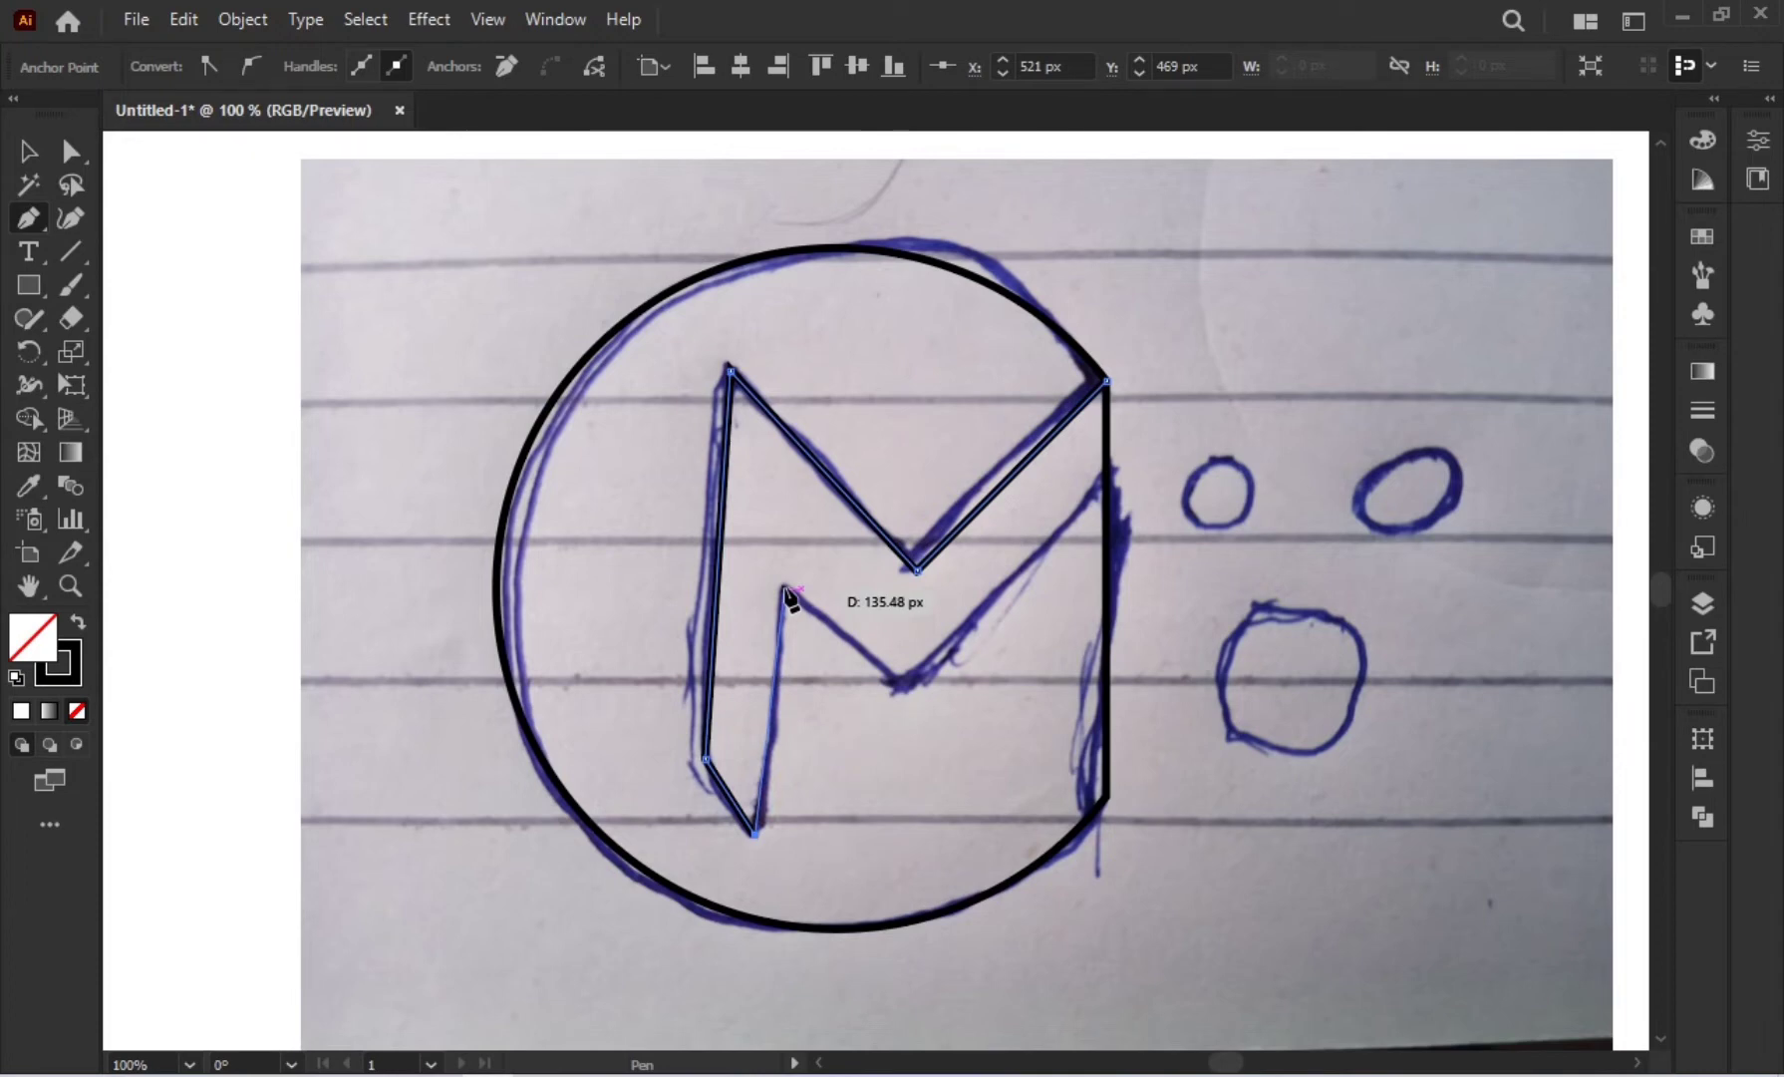
pyautogui.click(785, 589)
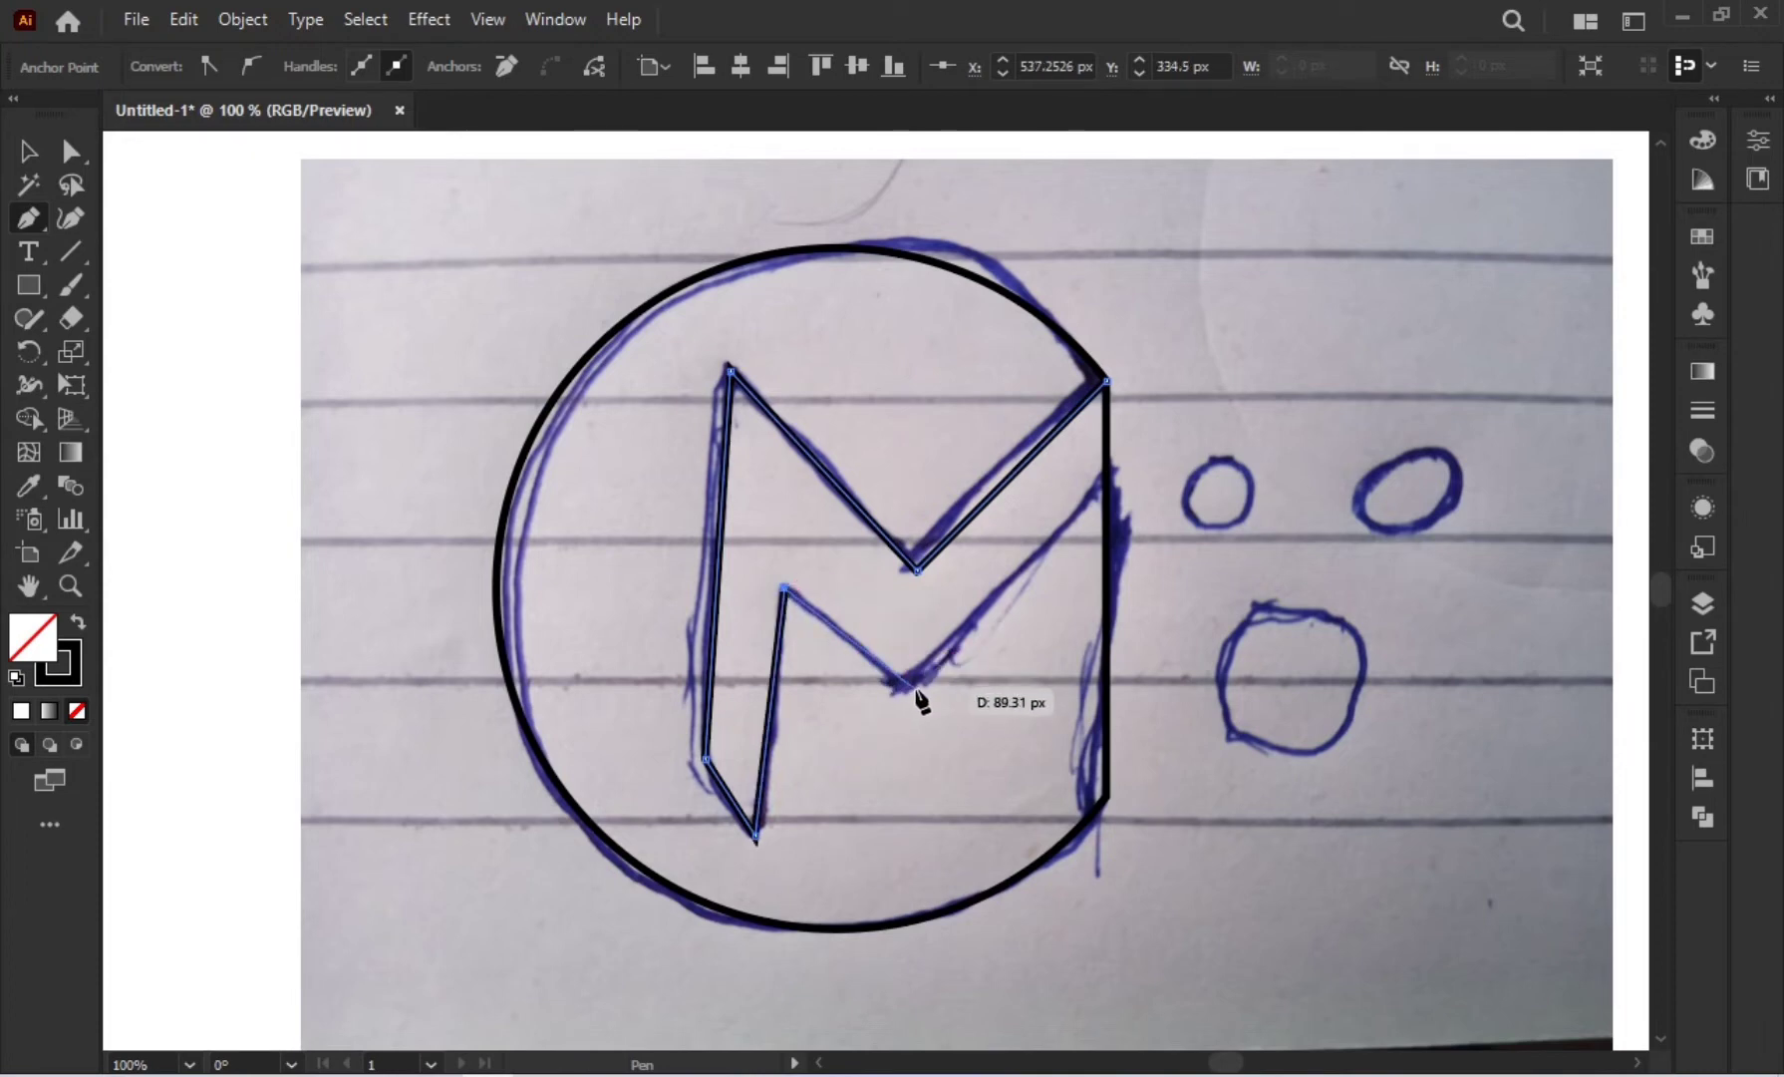
pyautogui.click(915, 688)
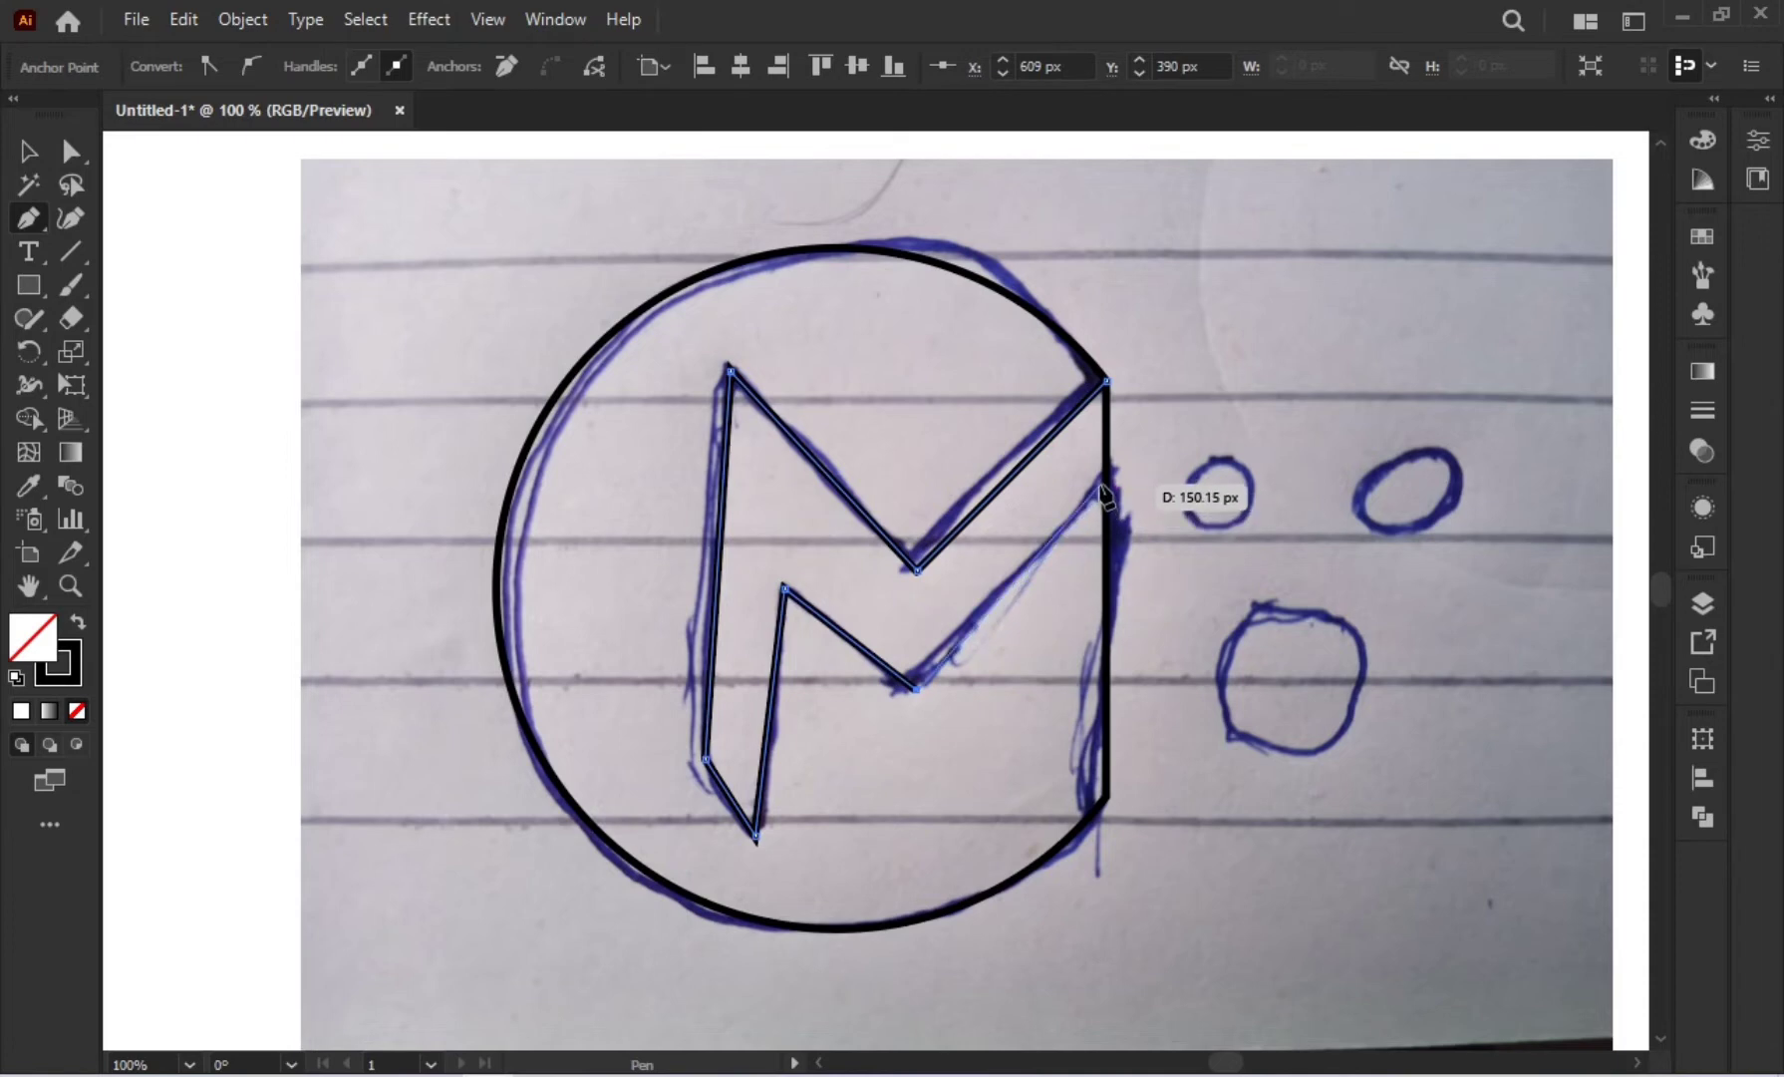
pyautogui.click(1107, 480)
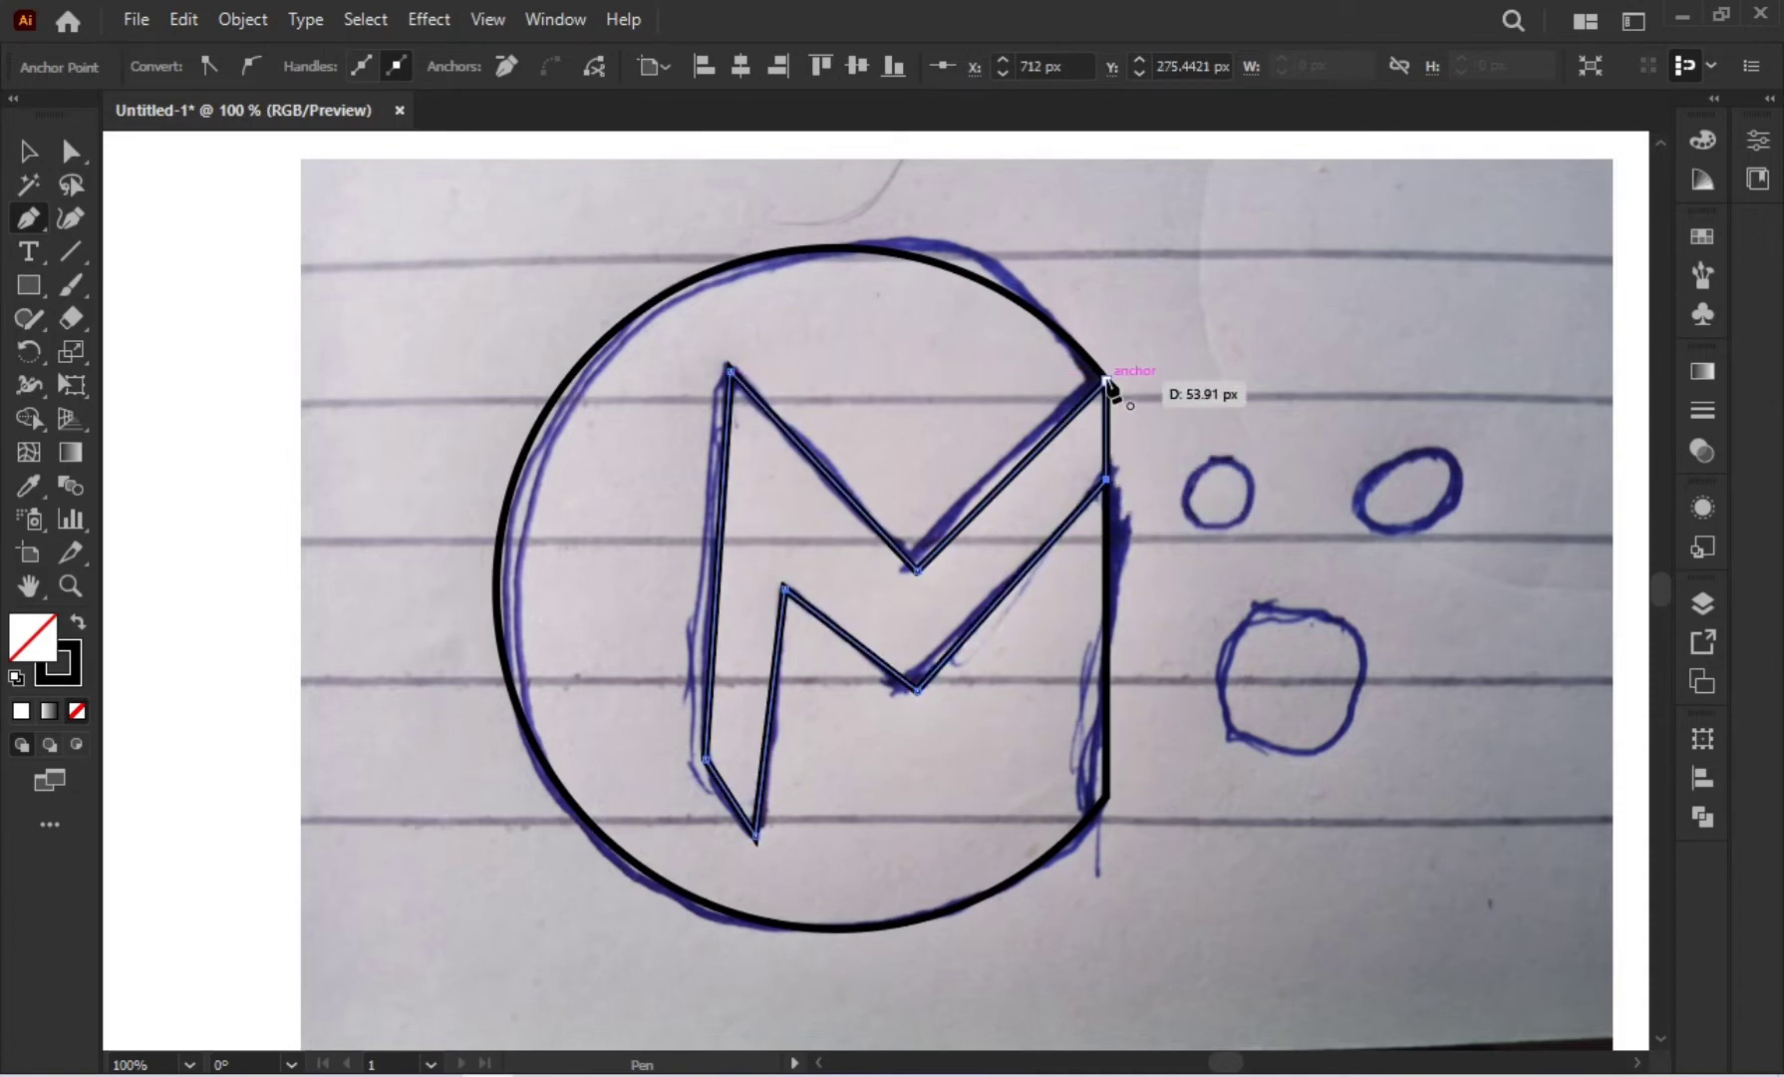
pyautogui.click(1107, 380)
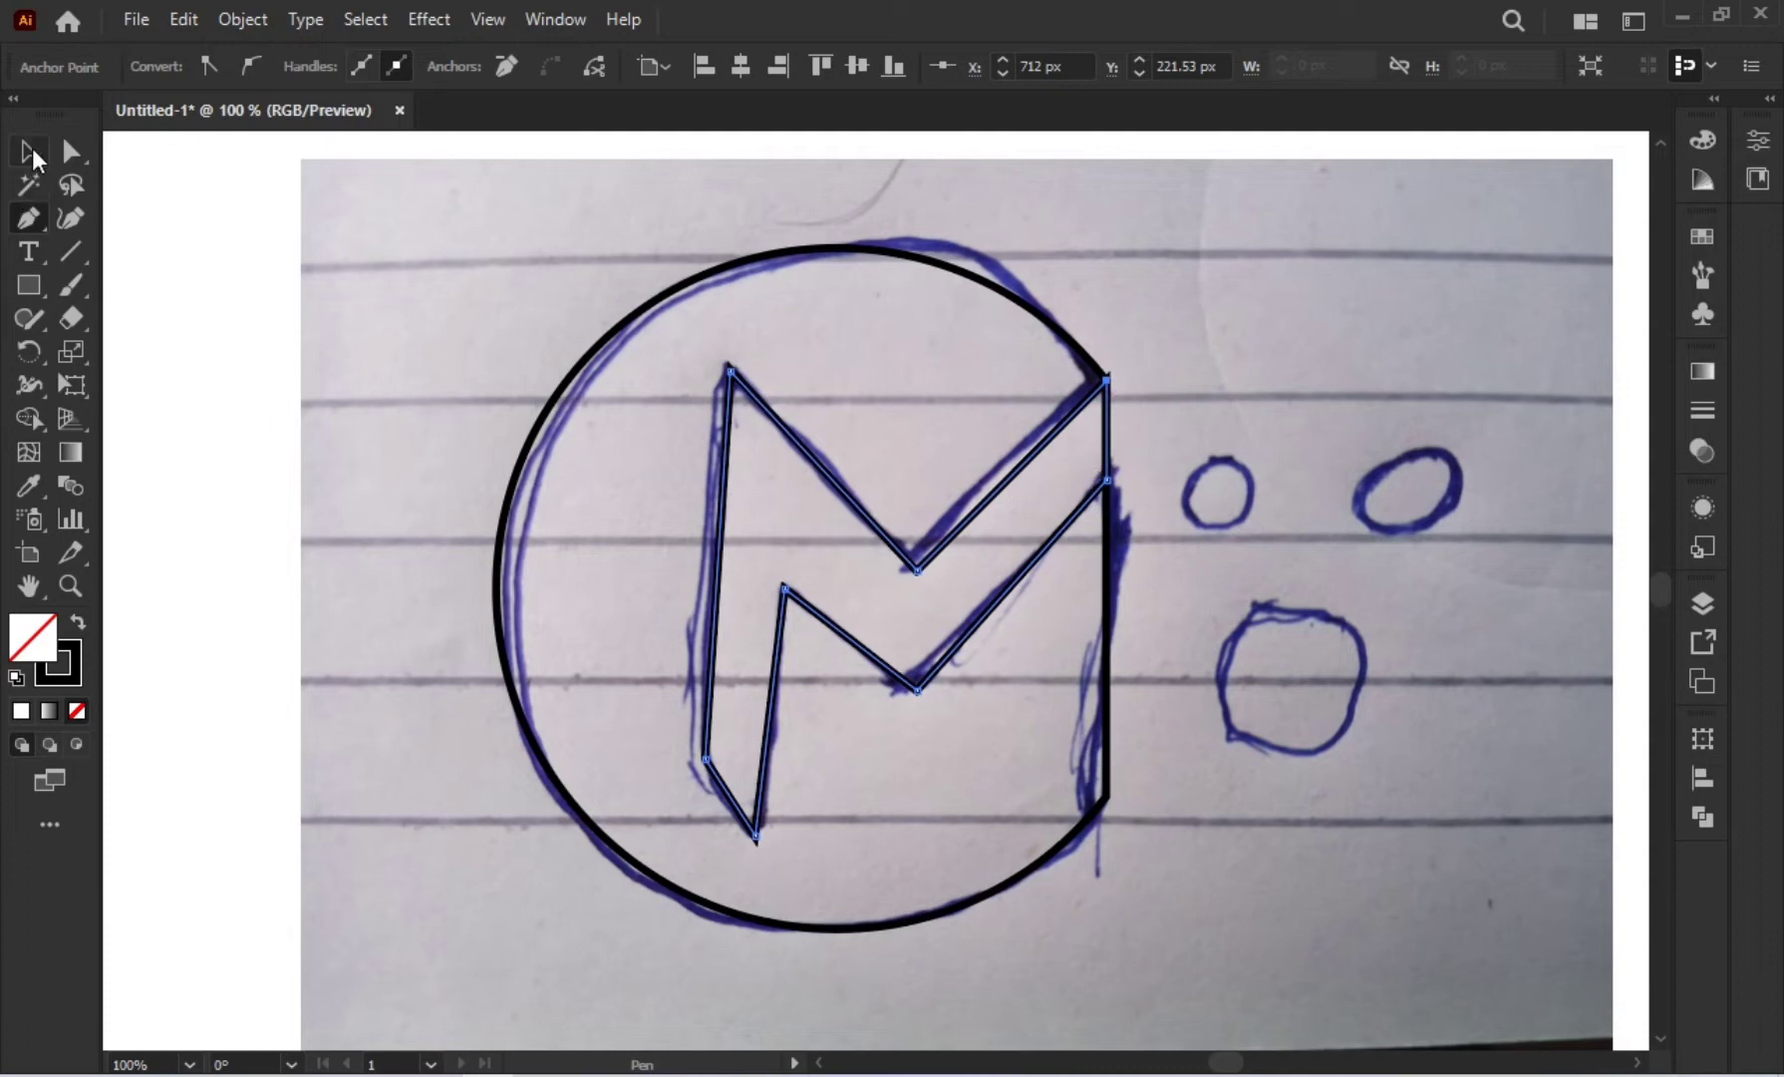
pyautogui.click(31, 148)
pyautogui.click(573, 431)
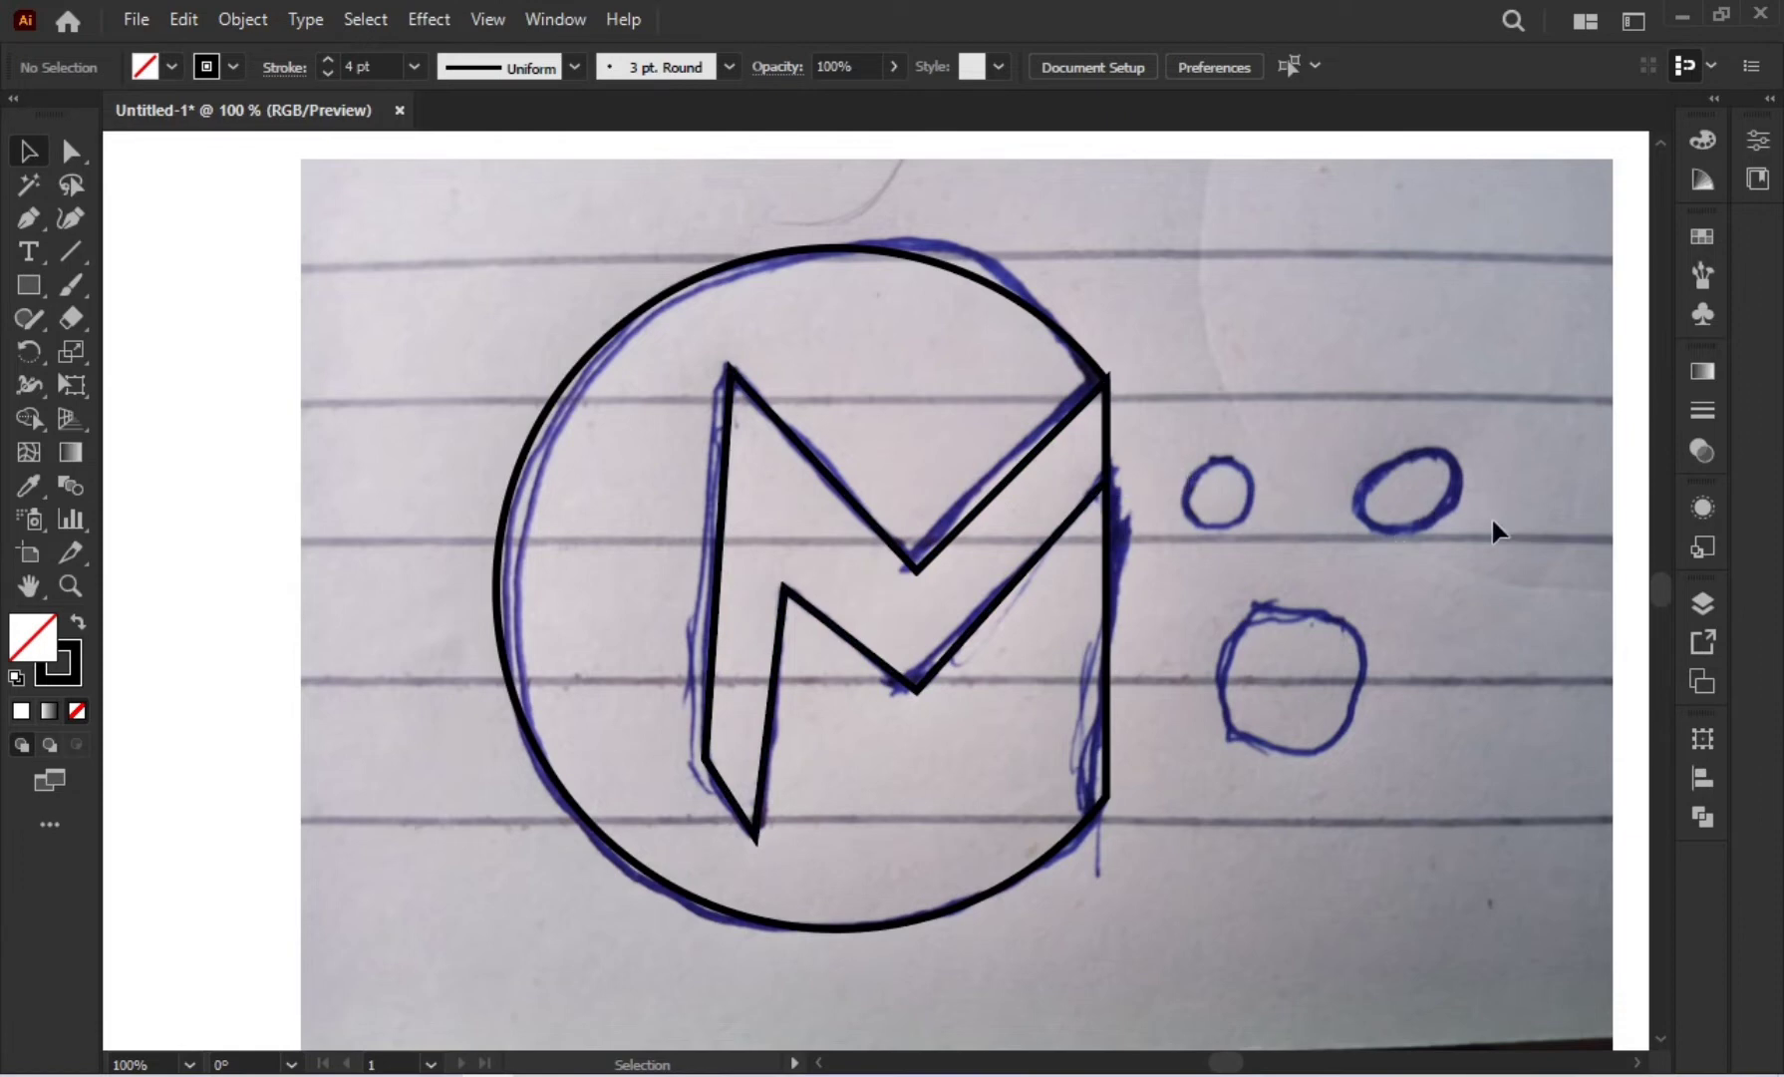
# Step: Draw a rounded rectangle over the sketch's large lower mark and adjust it to a square with rounder corners
pyautogui.click(30, 286)
pyautogui.click(98, 321)
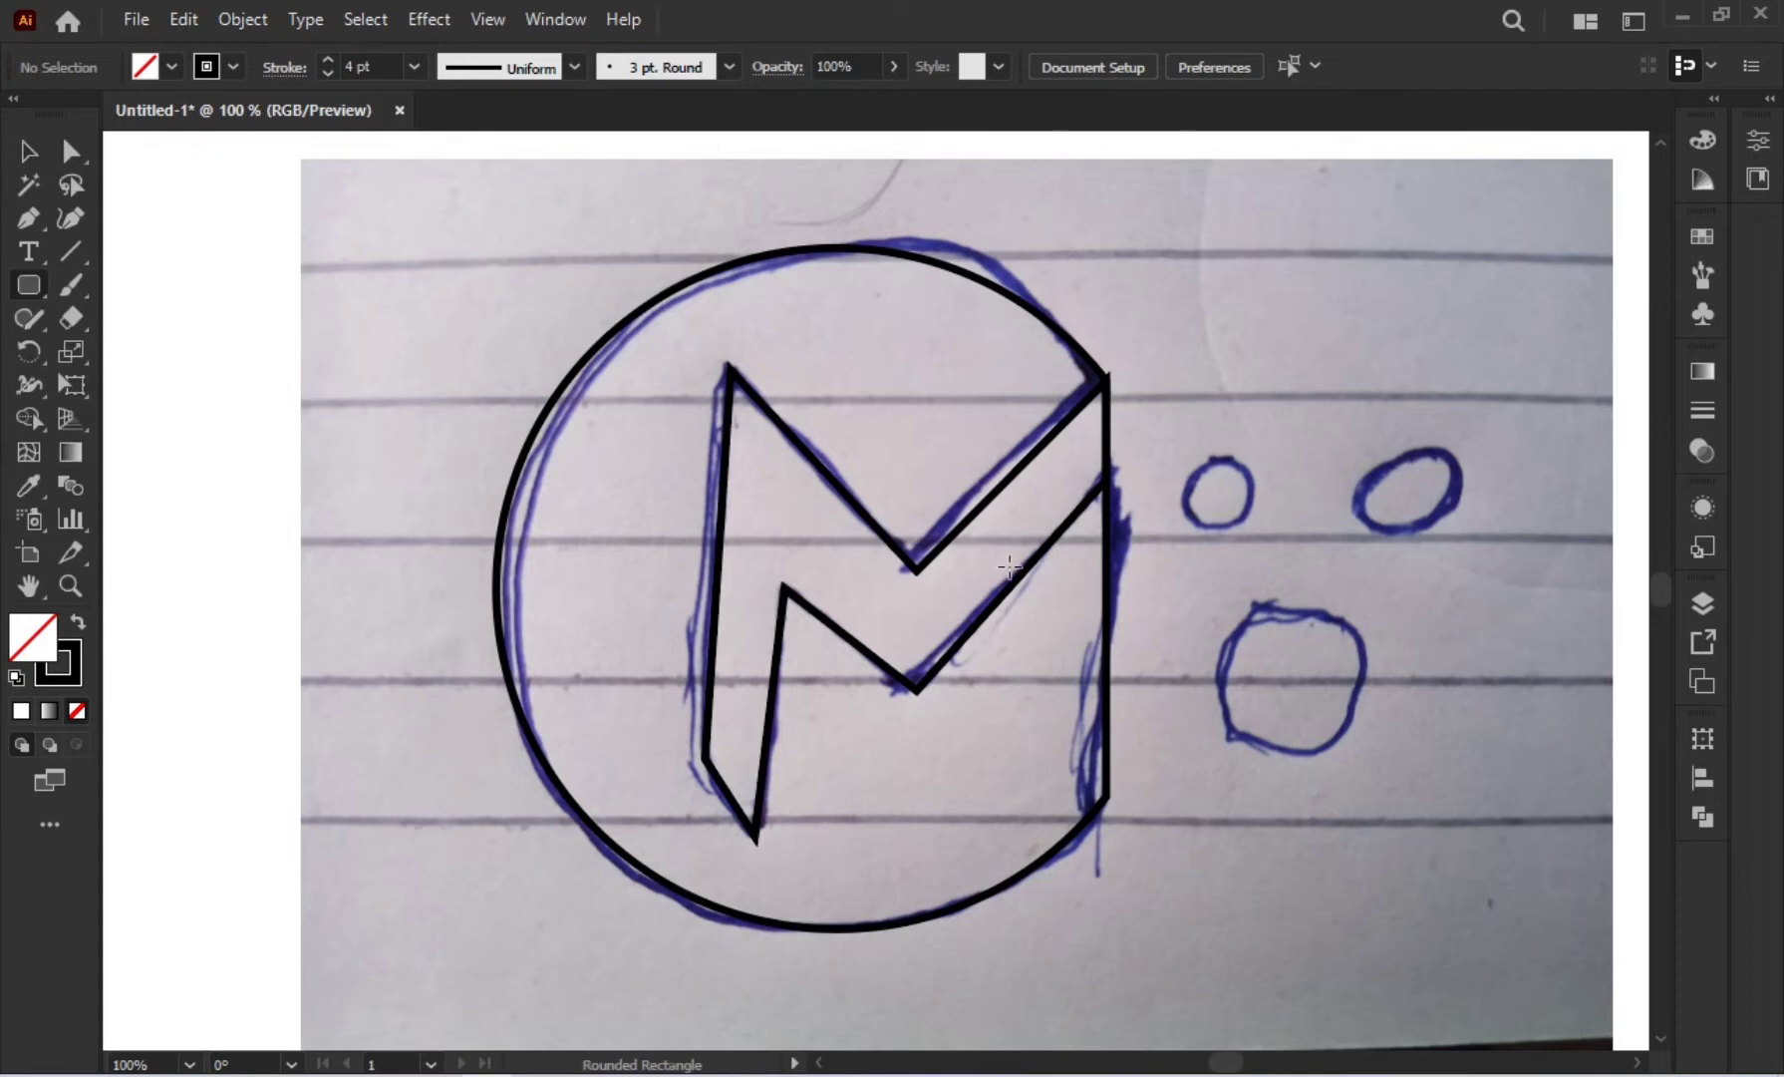
pyautogui.moveTo(1227, 603); pyautogui.dragTo(1359, 748)
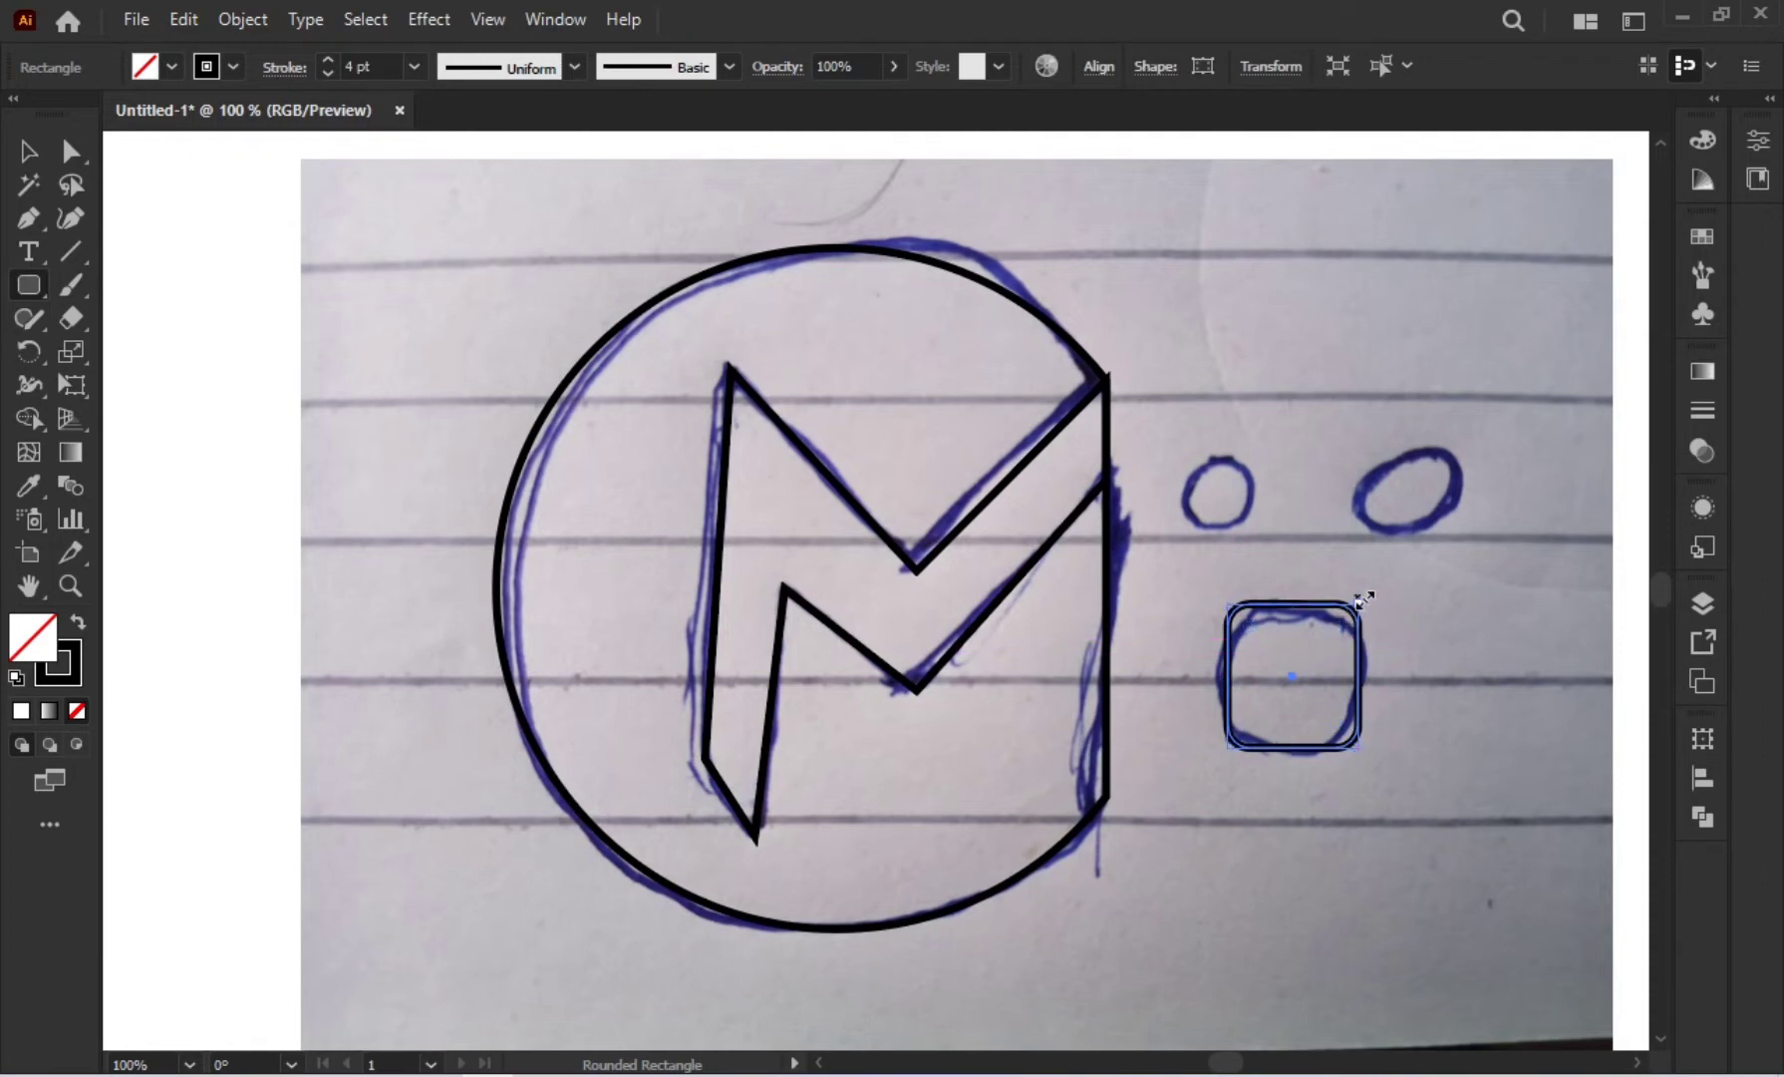
pyautogui.moveTo(1365, 598); pyautogui.dragTo(1333, 649)
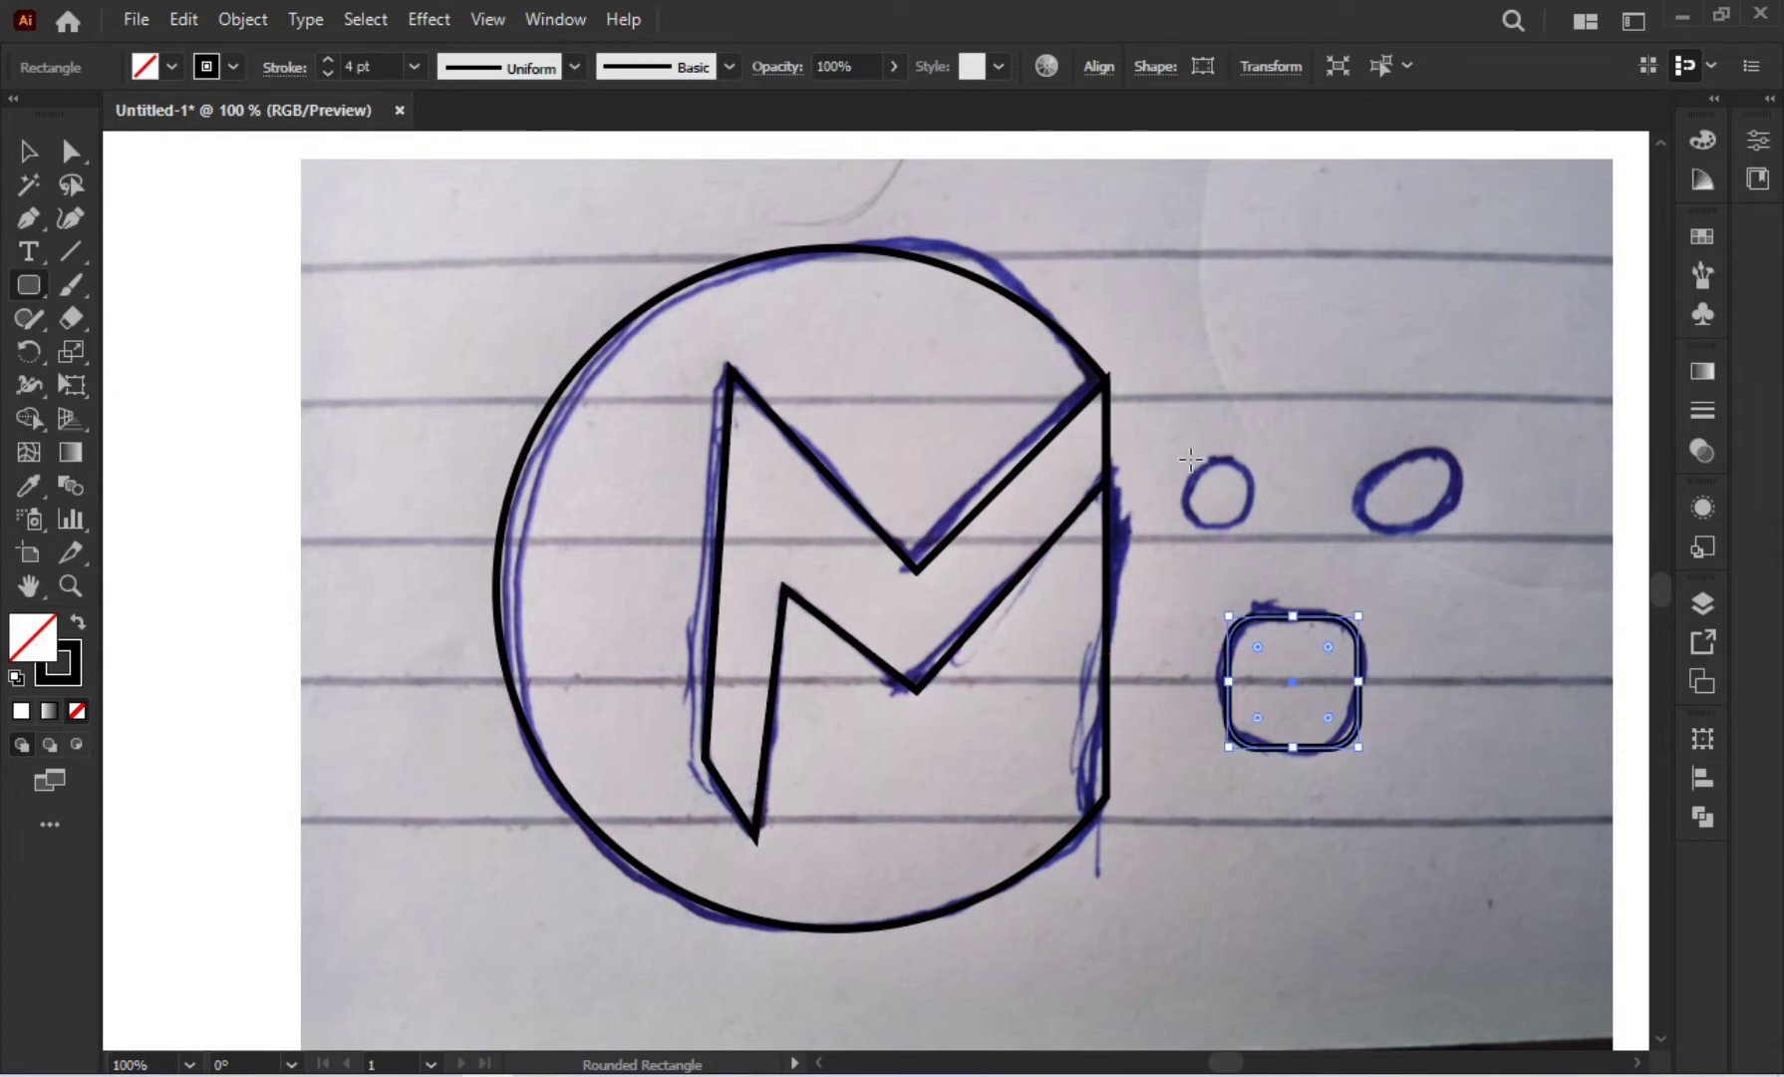
# Step: Draw smaller rounded shapes over the two upper marks, fully rounding the right one into a circle, and deselect
pyautogui.moveTo(1195, 457); pyautogui.dragTo(1252, 524)
pyautogui.moveTo(1364, 438); pyautogui.dragTo(1461, 526)
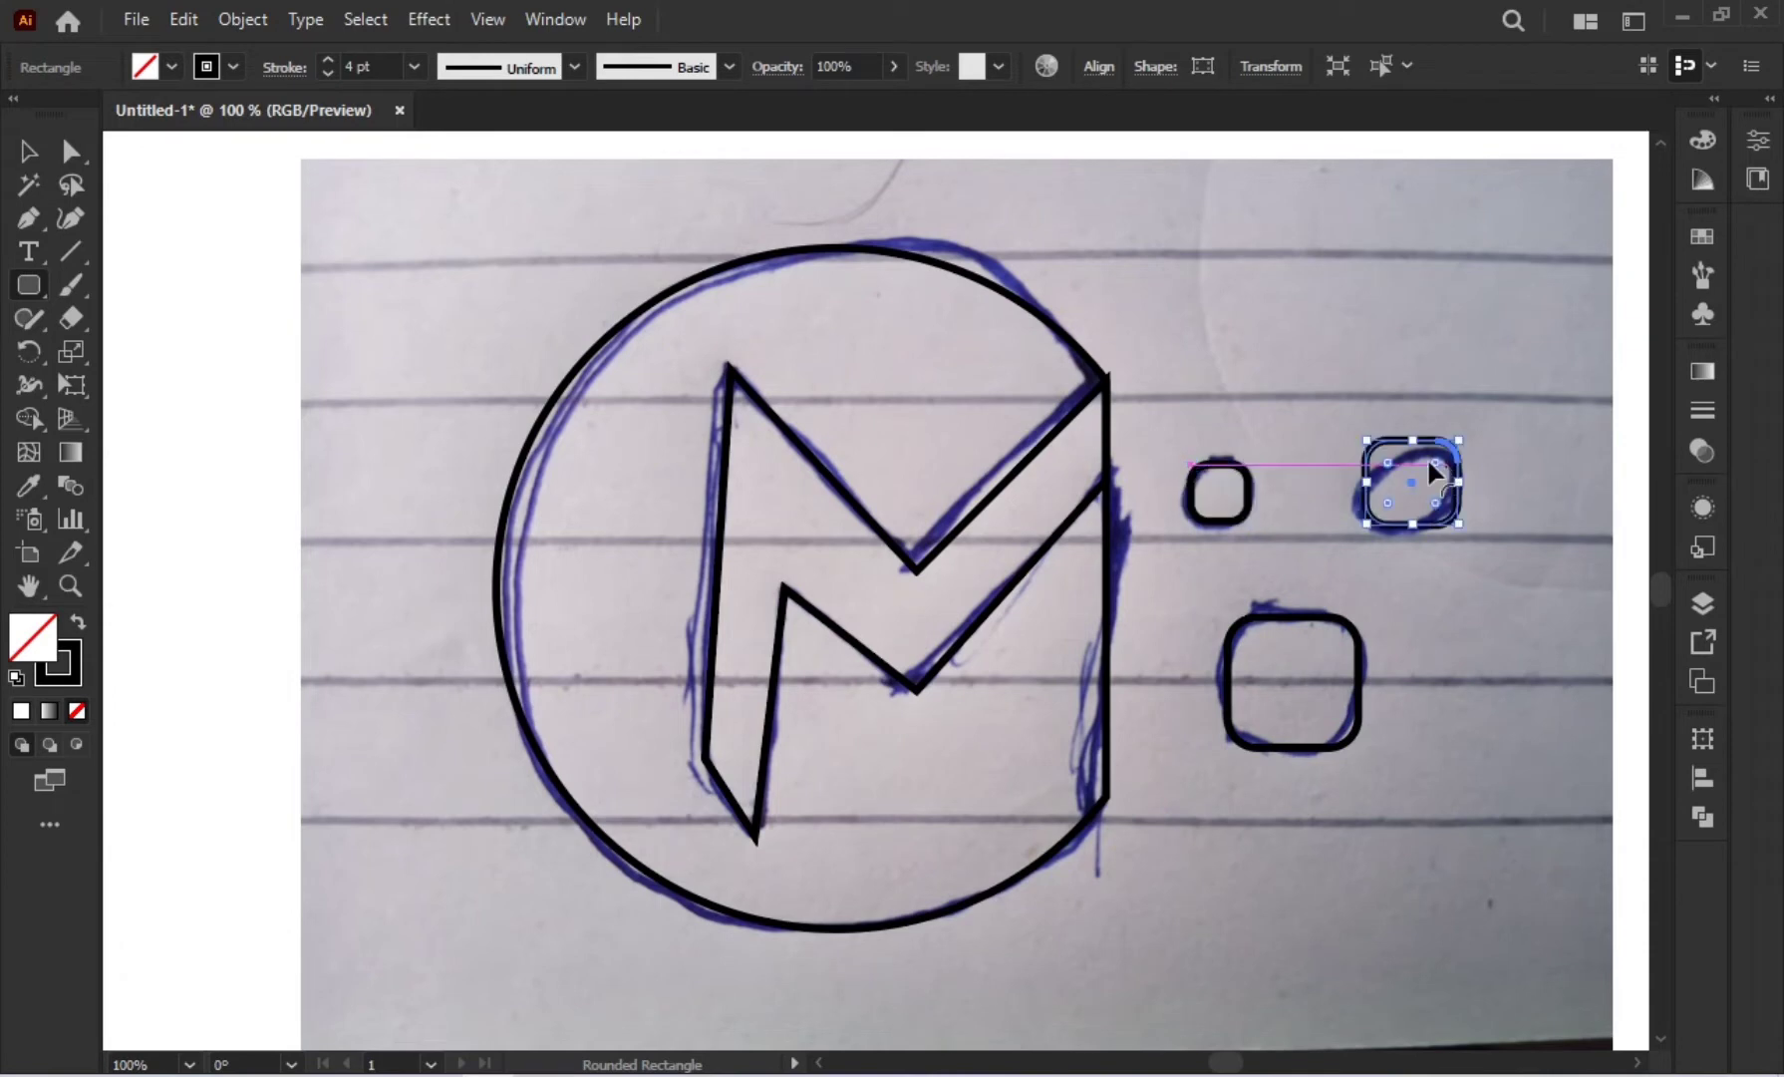
pyautogui.press('v')
pyautogui.click(1635, 540)
# Step: Remove the sketch photo so only the traced outlines stay on the artboard
pyautogui.click(399, 214)
pyautogui.scroll(-2, 864, 317)
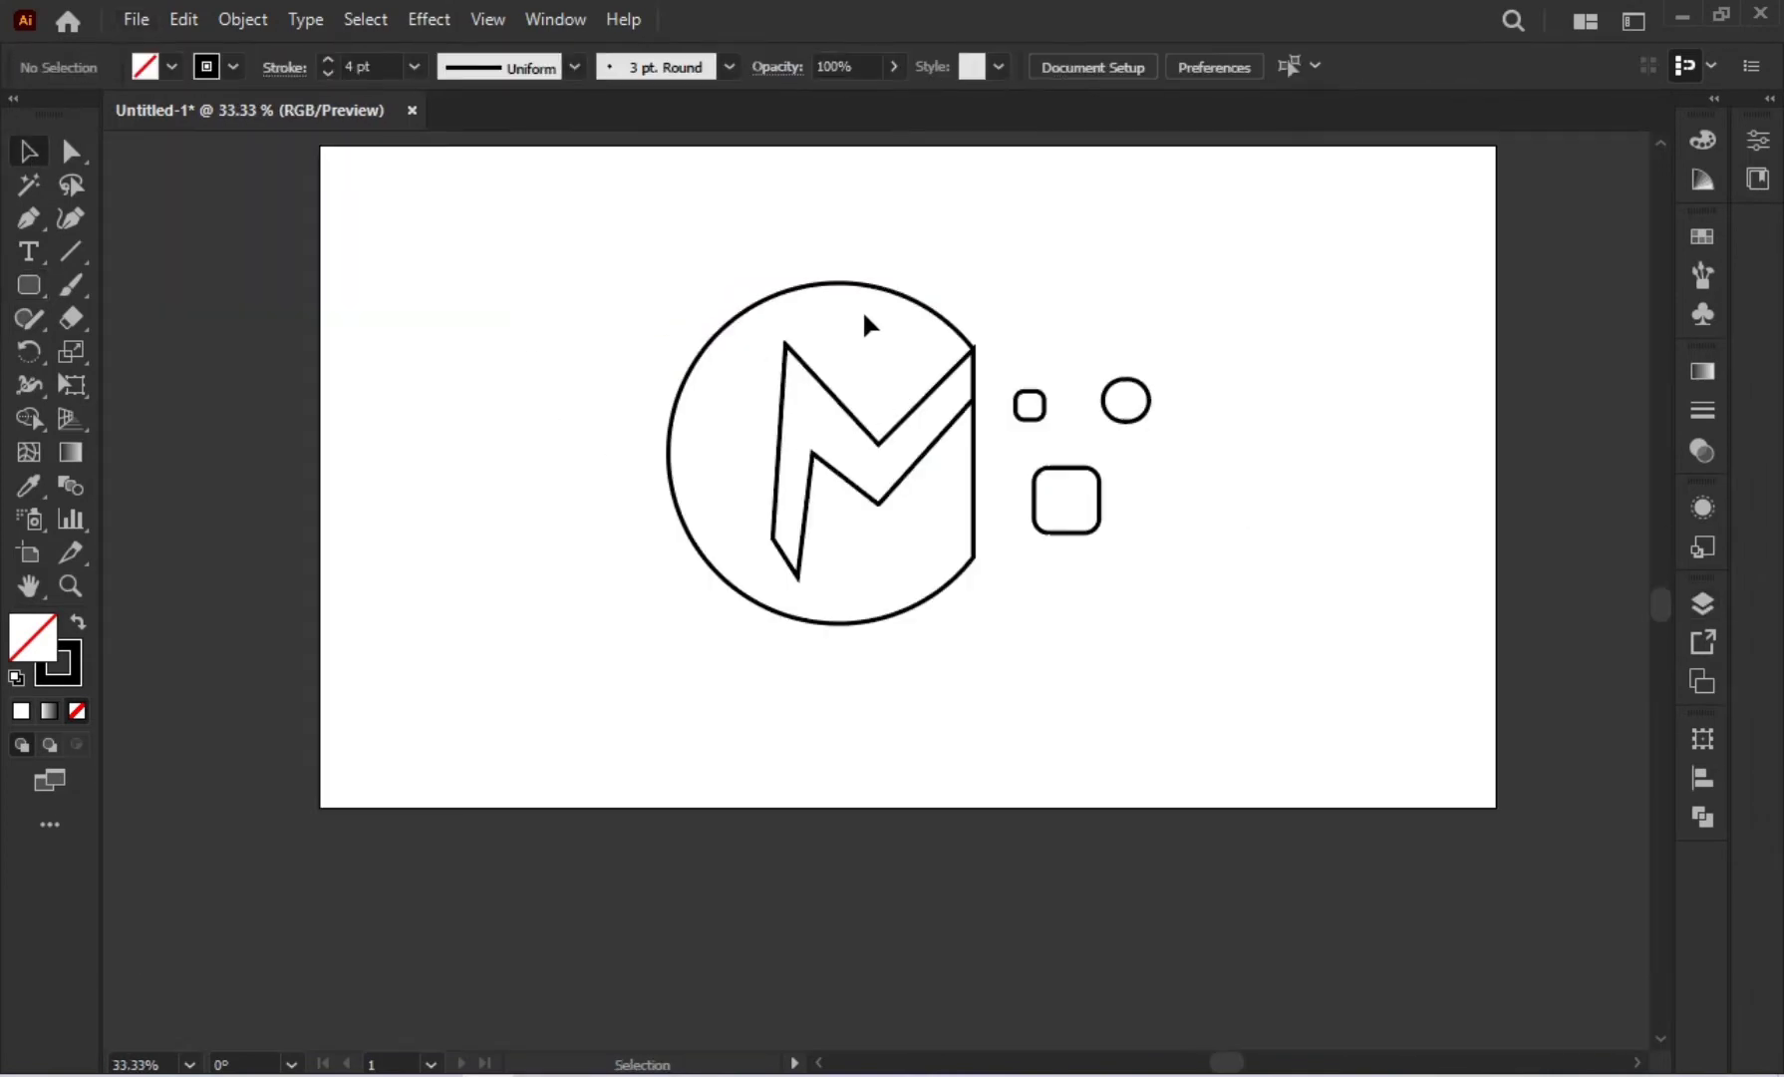
pyautogui.scroll(2, 863, 309)
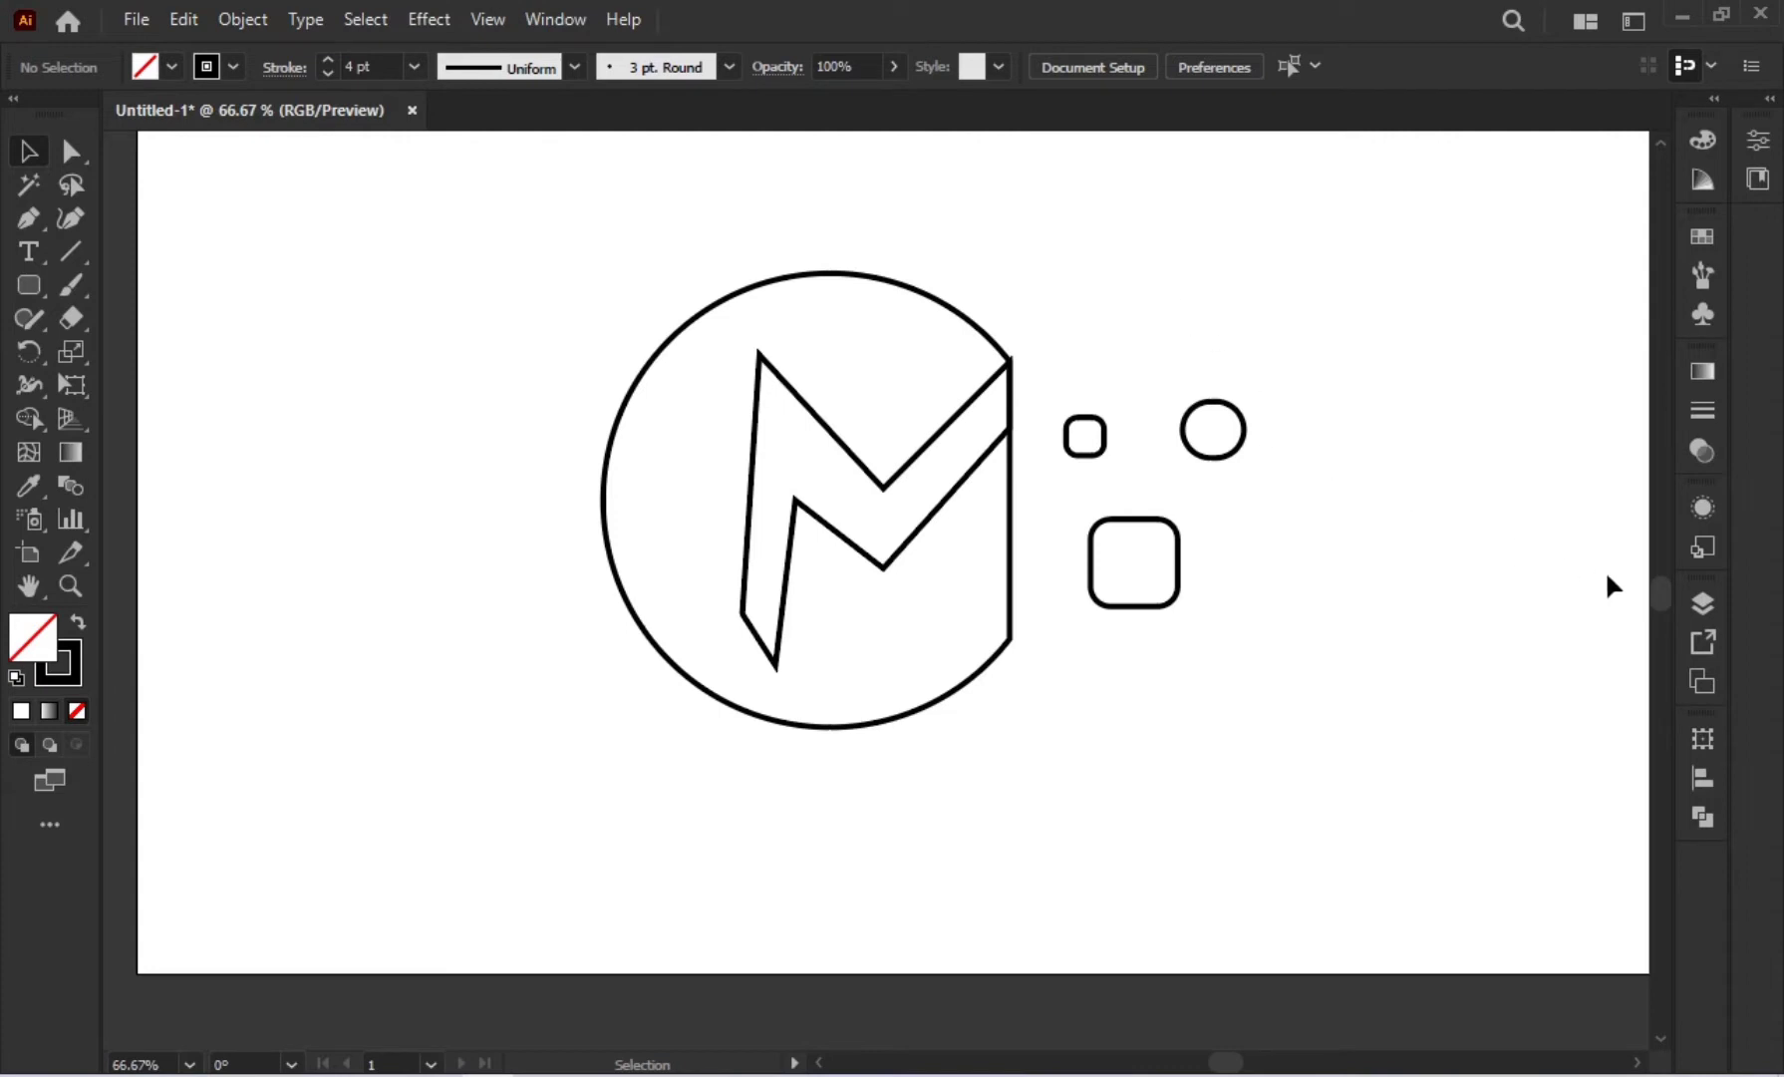
pyautogui.moveTo(1657, 591); pyautogui.dragTo(1661, 588)
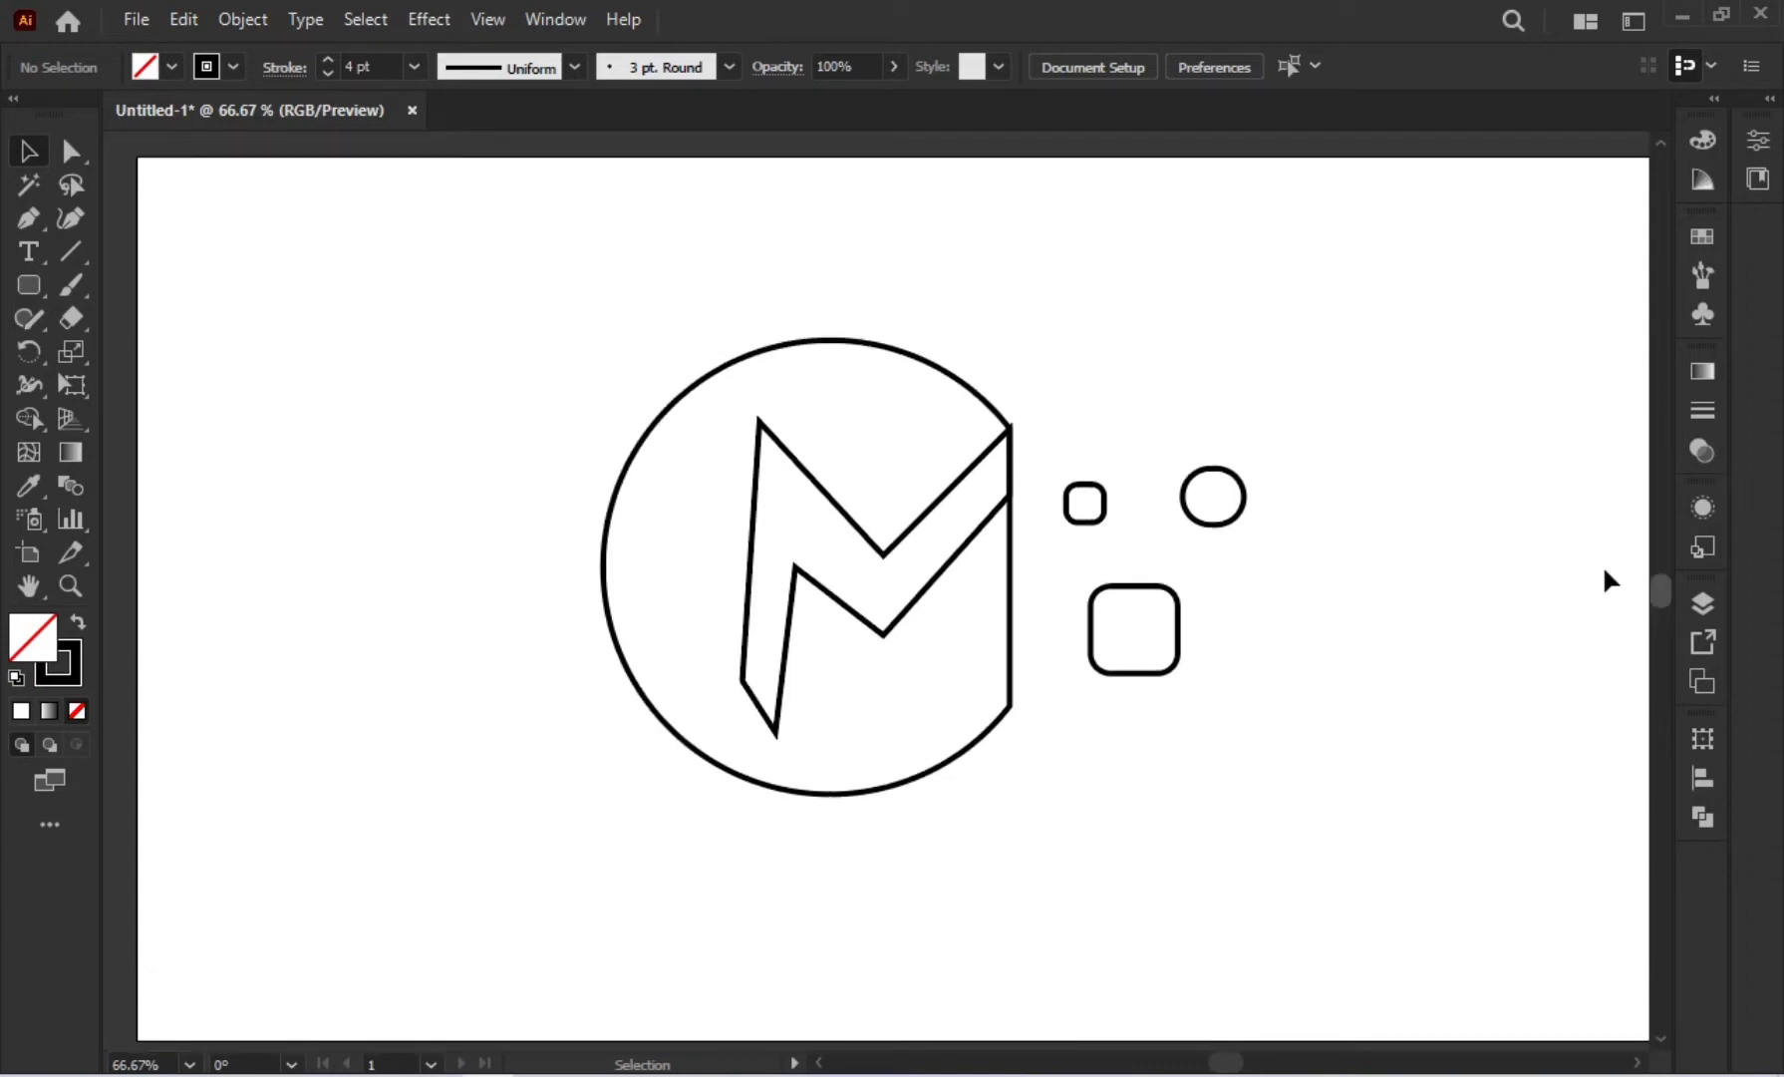
pyautogui.scroll(-1, 1532, 564)
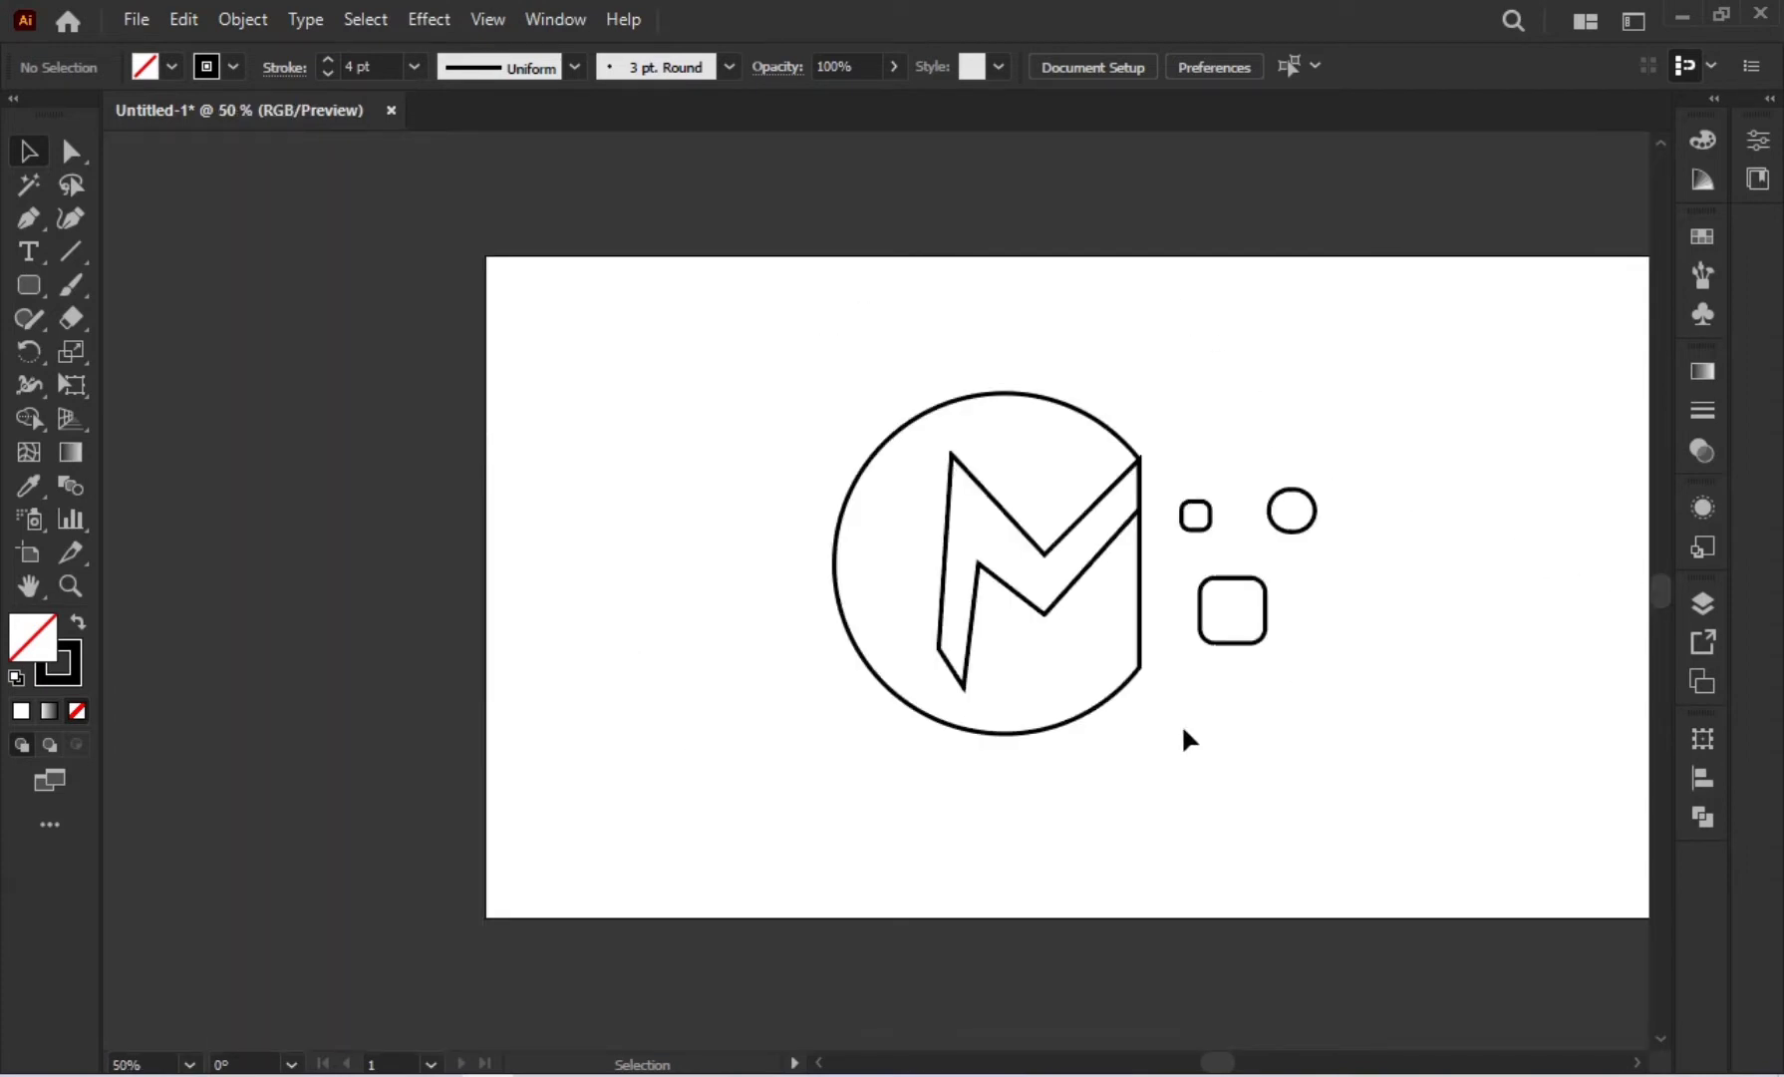
pyautogui.moveTo(1227, 705); pyautogui.dragTo(1010, 690)
# Step: Draw a rectangle covering the whole artboard and swap its fill and stroke to make it solid black
pyautogui.moveTo(29, 285); pyautogui.dragTo(105, 289)
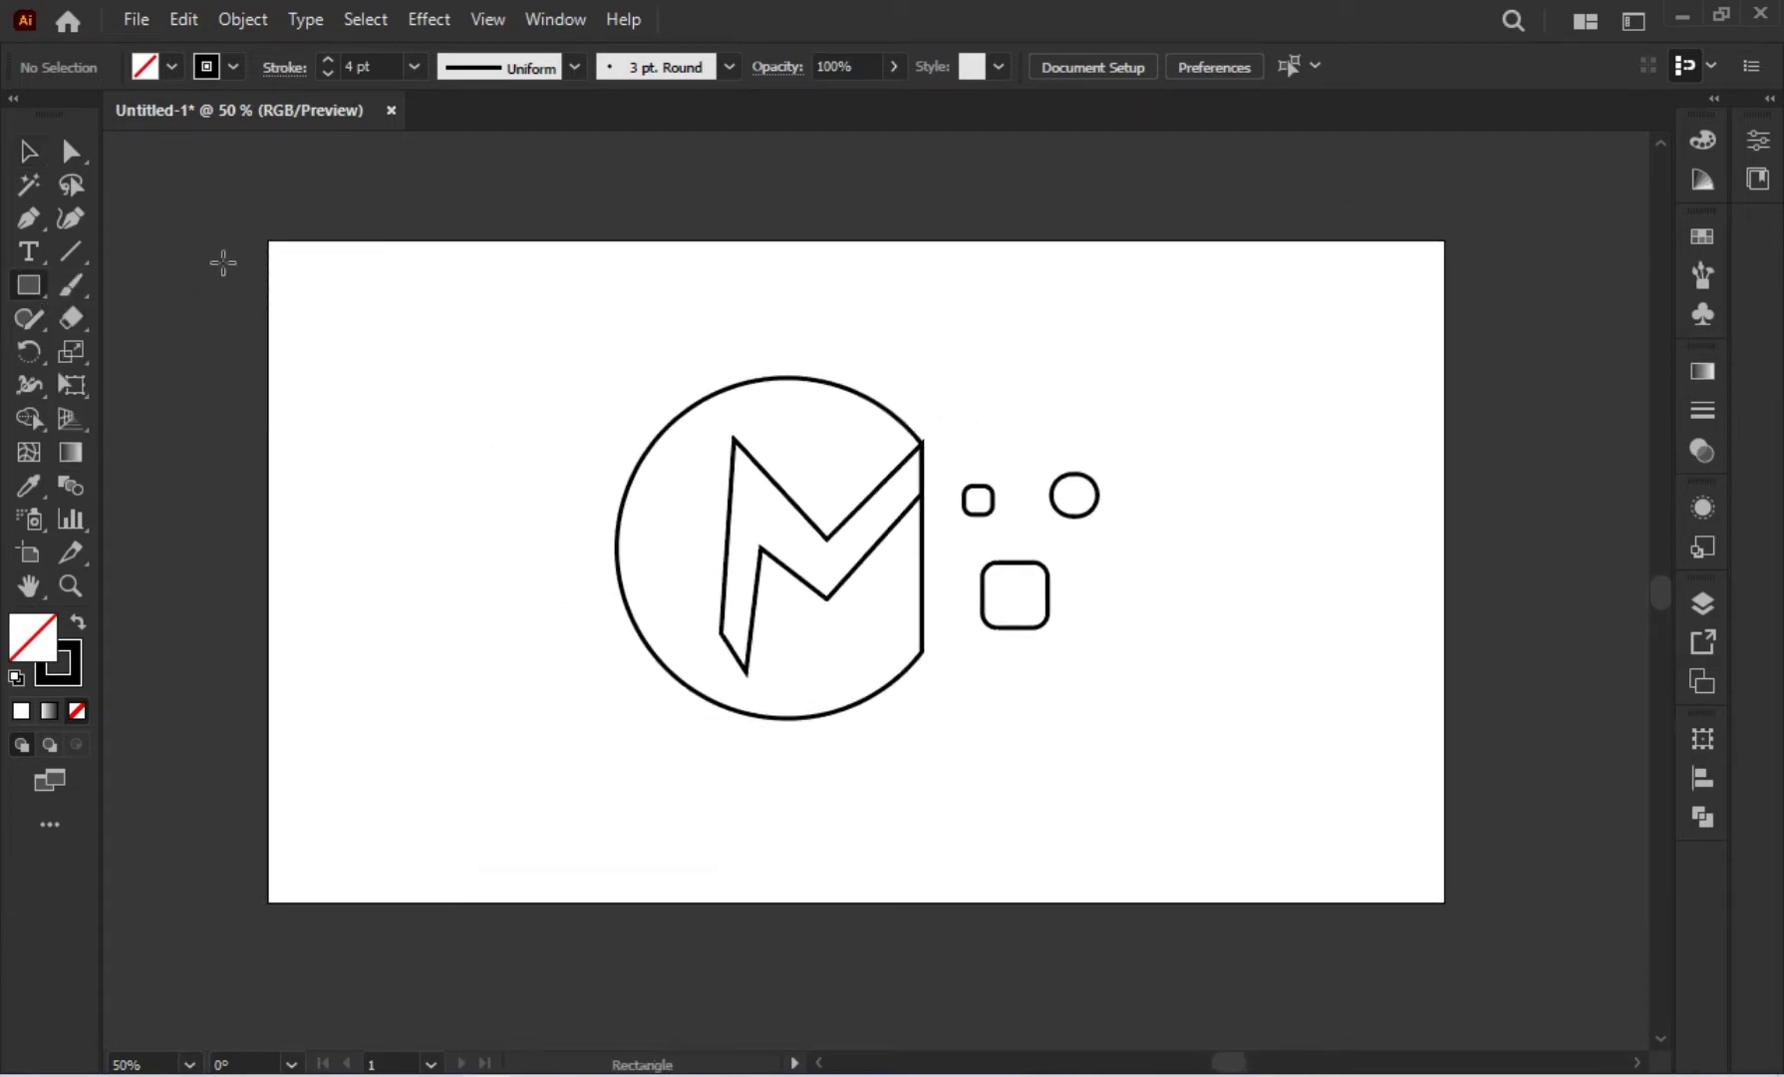
pyautogui.moveTo(268, 241); pyautogui.dragTo(1446, 902)
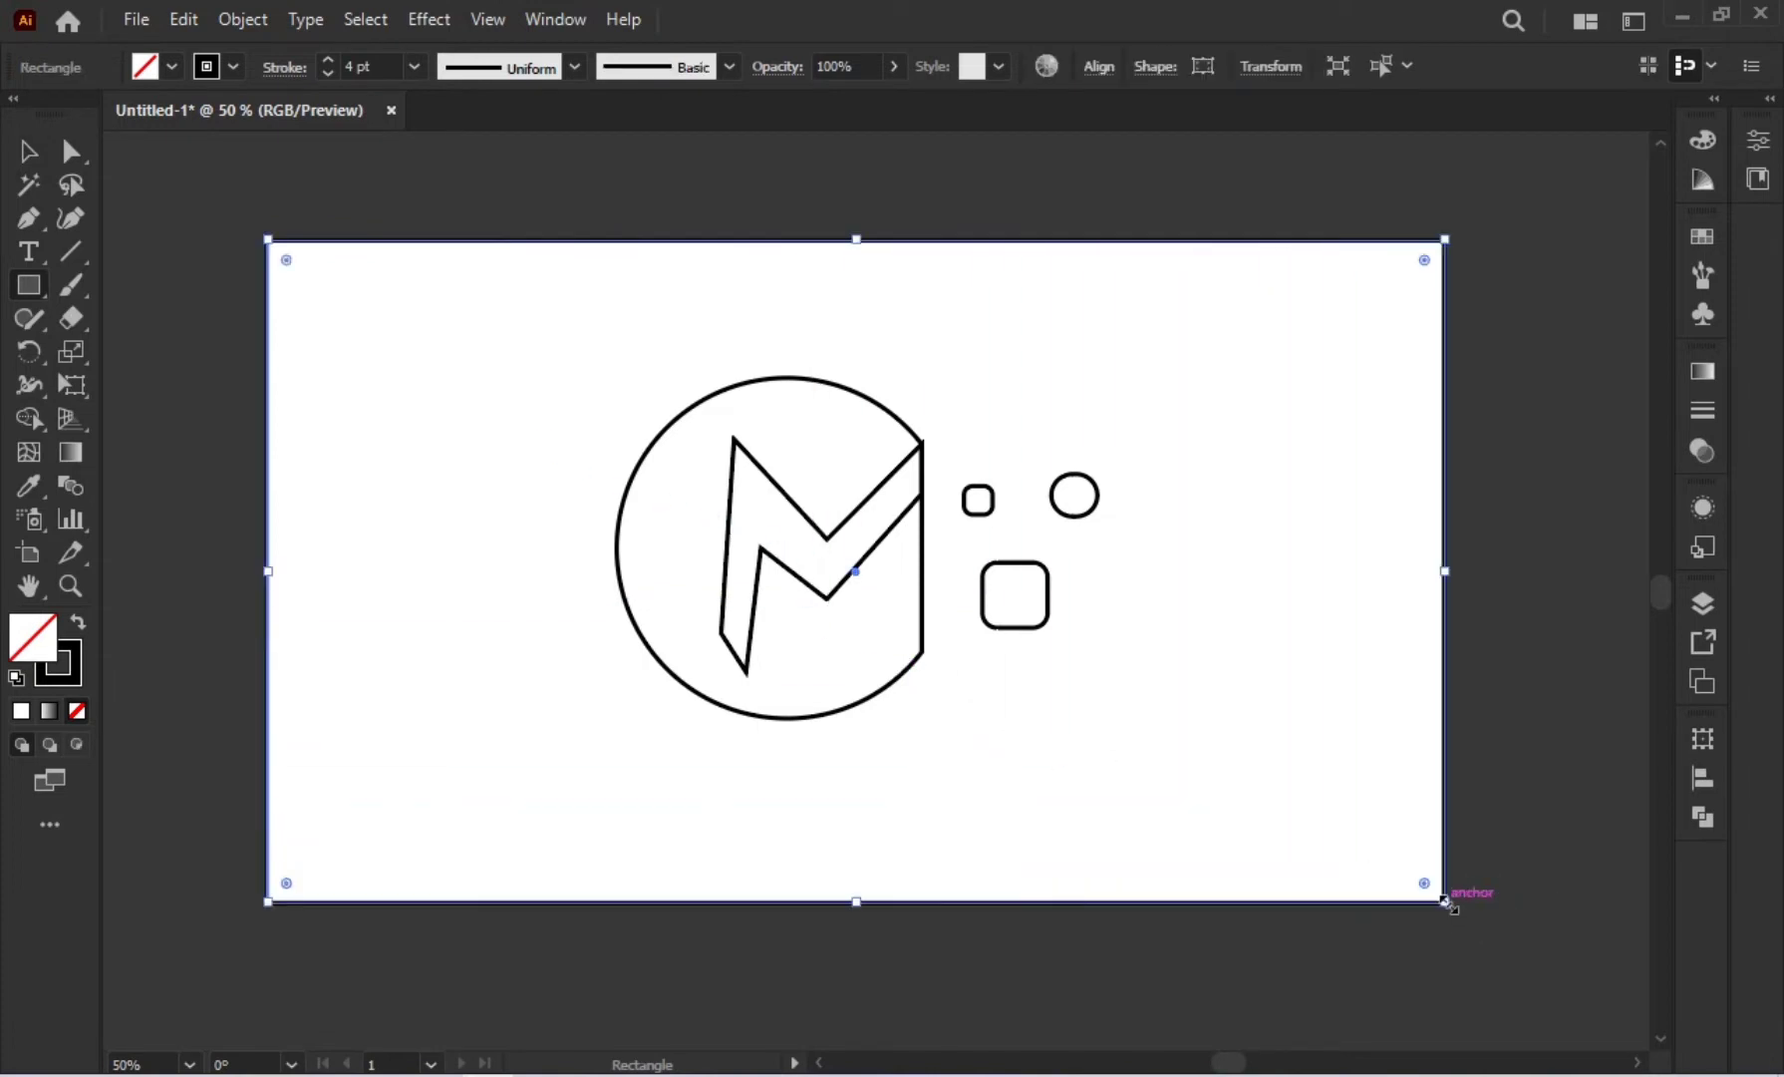
pyautogui.click(77, 623)
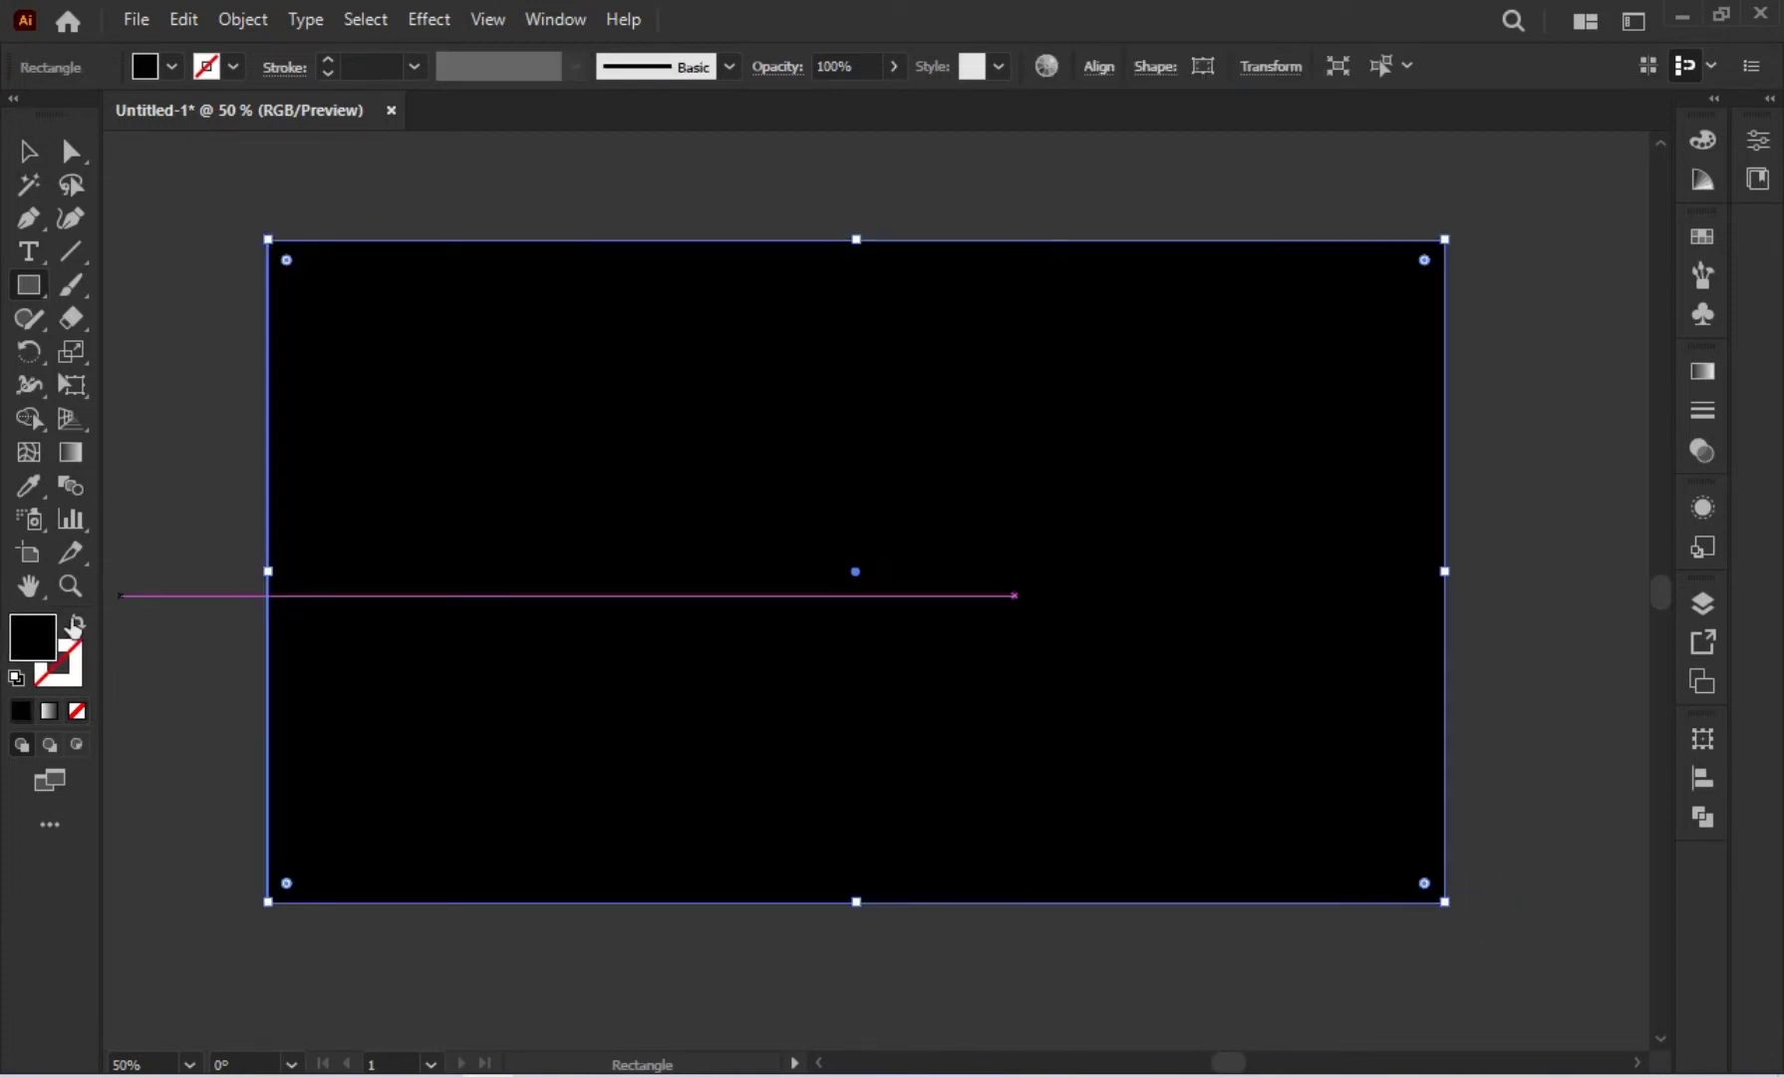
# Step: Set the artboard-sized rectangle's fill to pale blue B5DCE8
pyautogui.doubleClick(33, 643)
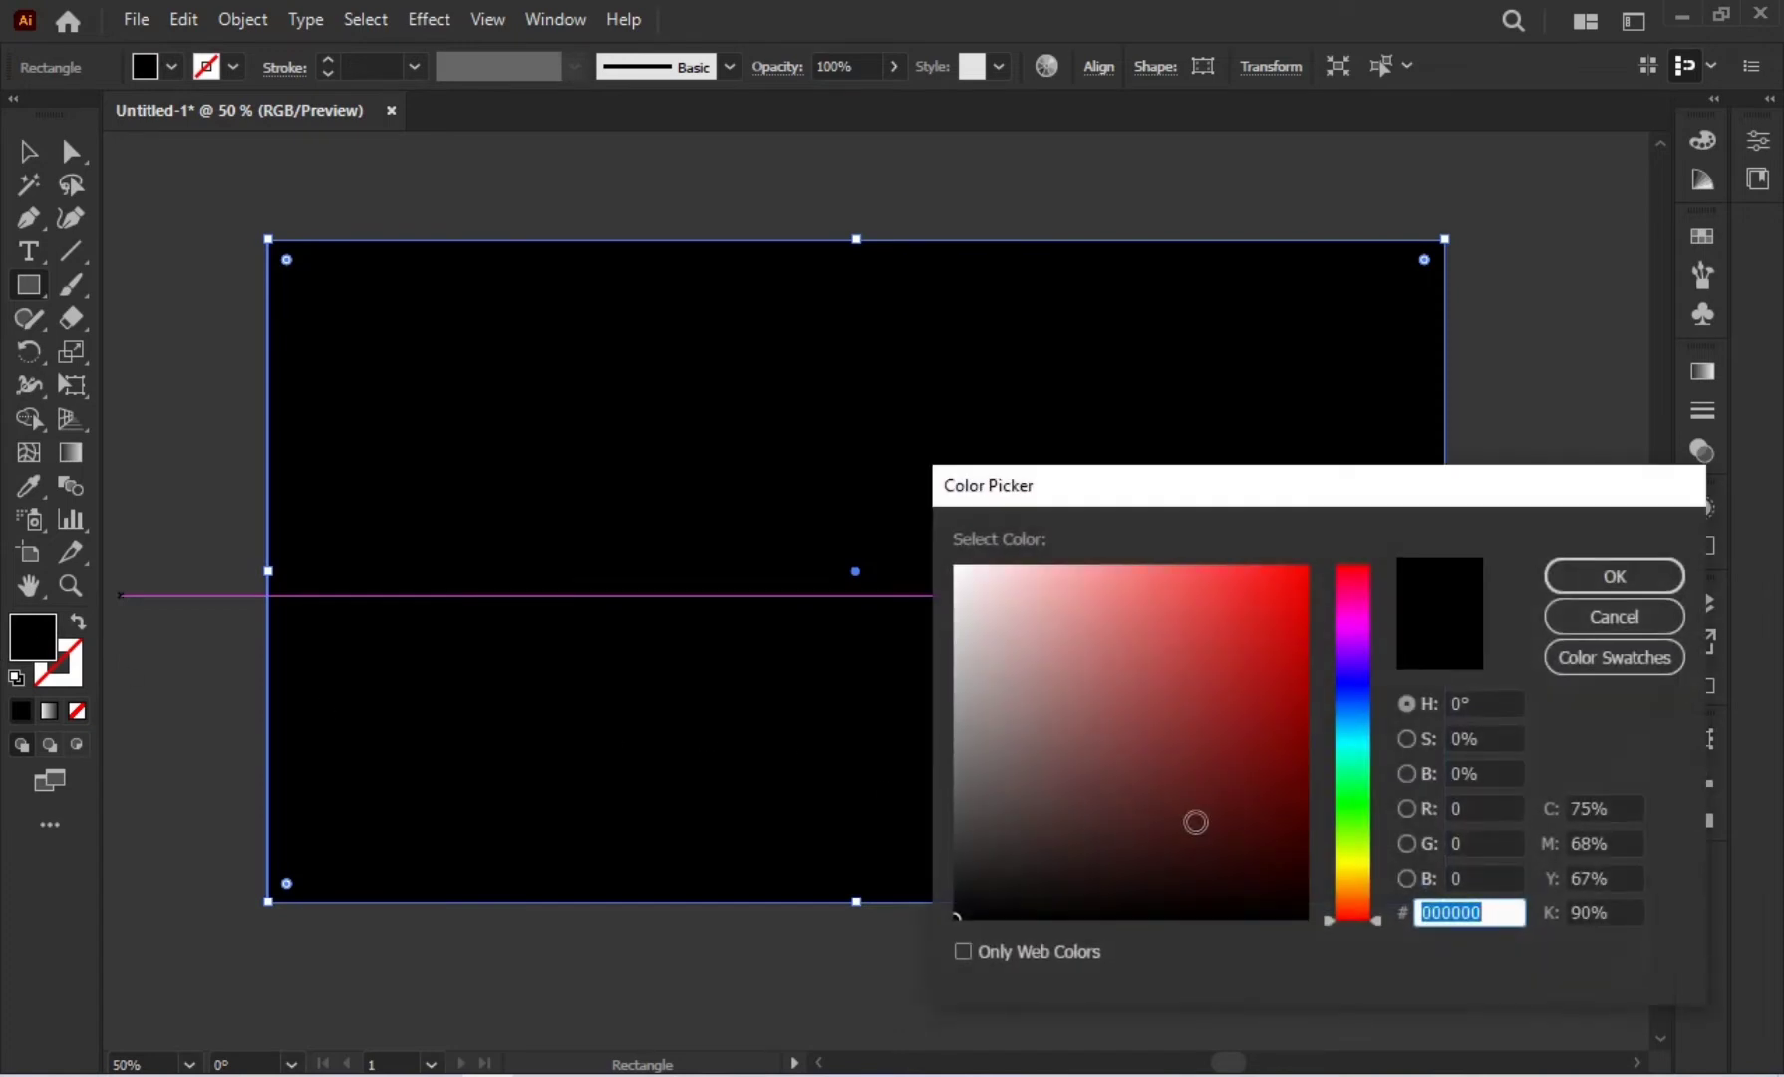
pyautogui.moveTo(1354, 750); pyautogui.dragTo(1361, 725)
pyautogui.moveTo(1125, 602)
pyautogui.mouseDown()
pyautogui.moveTo(1074, 575)
pyautogui.moveTo(1051, 587)
pyautogui.mouseUp()
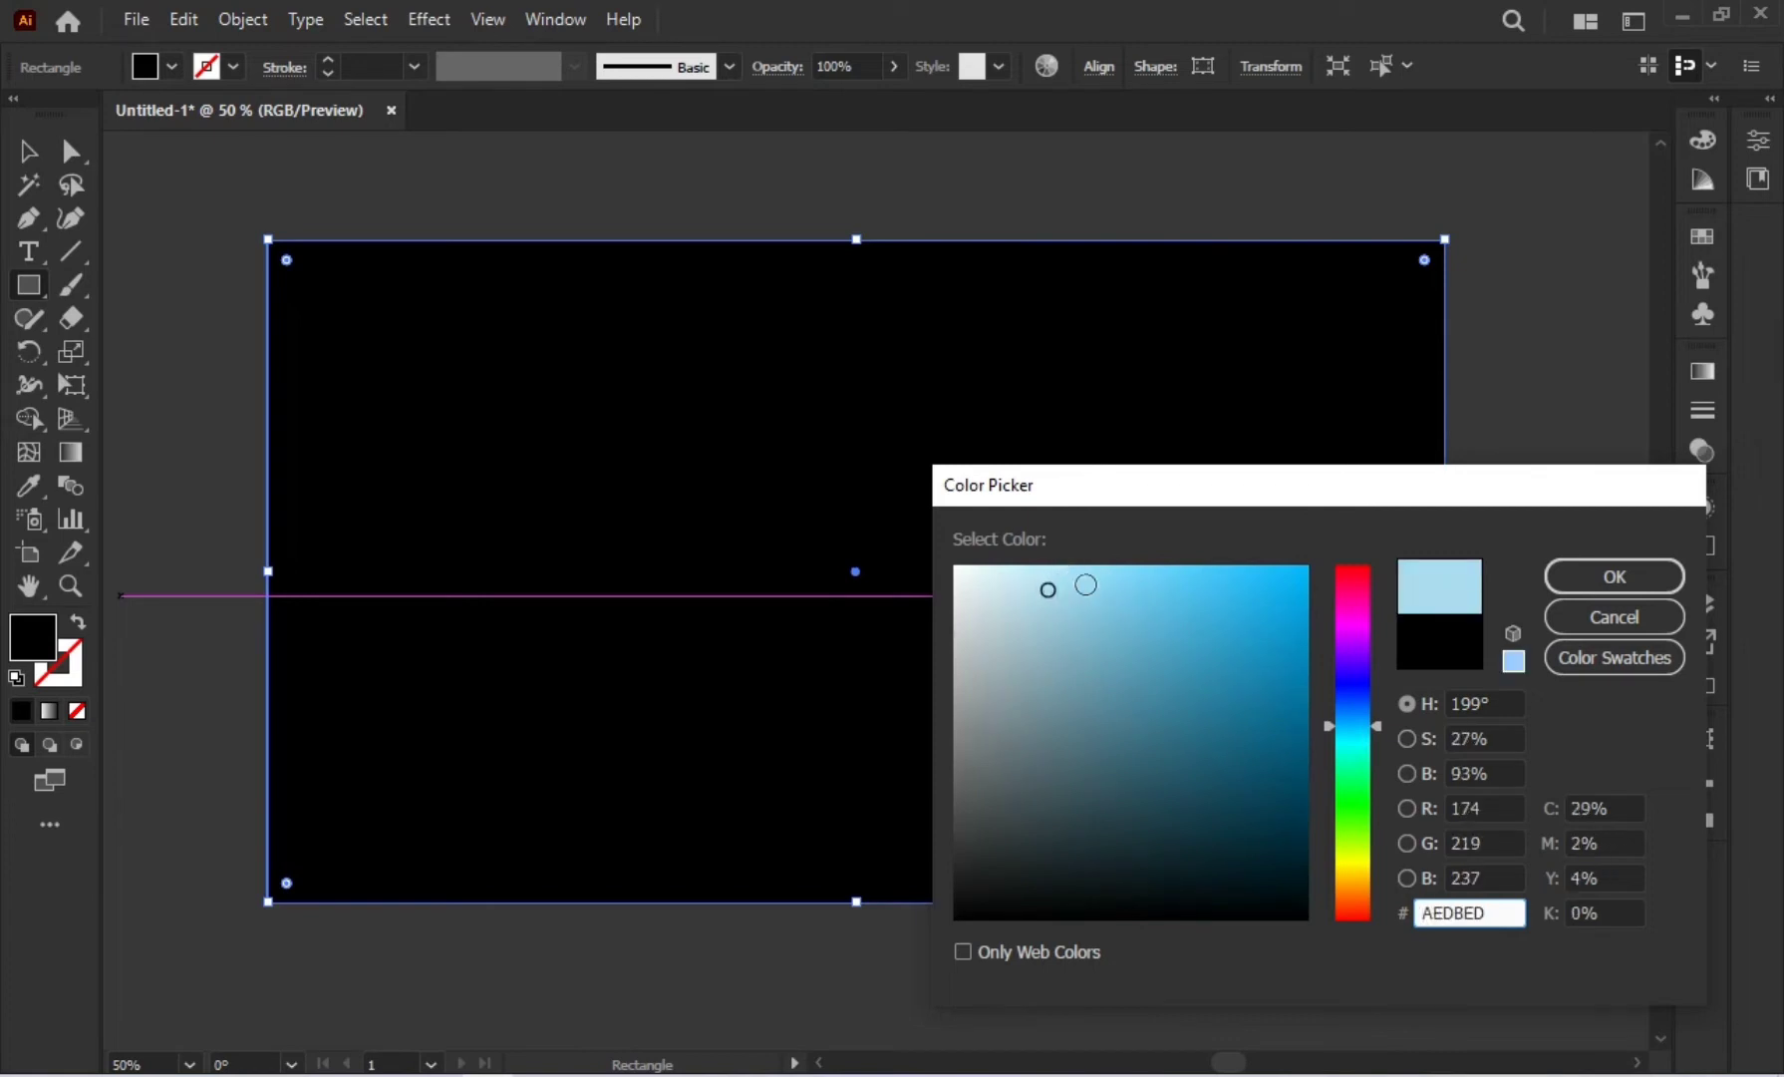
pyautogui.click(1659, 575)
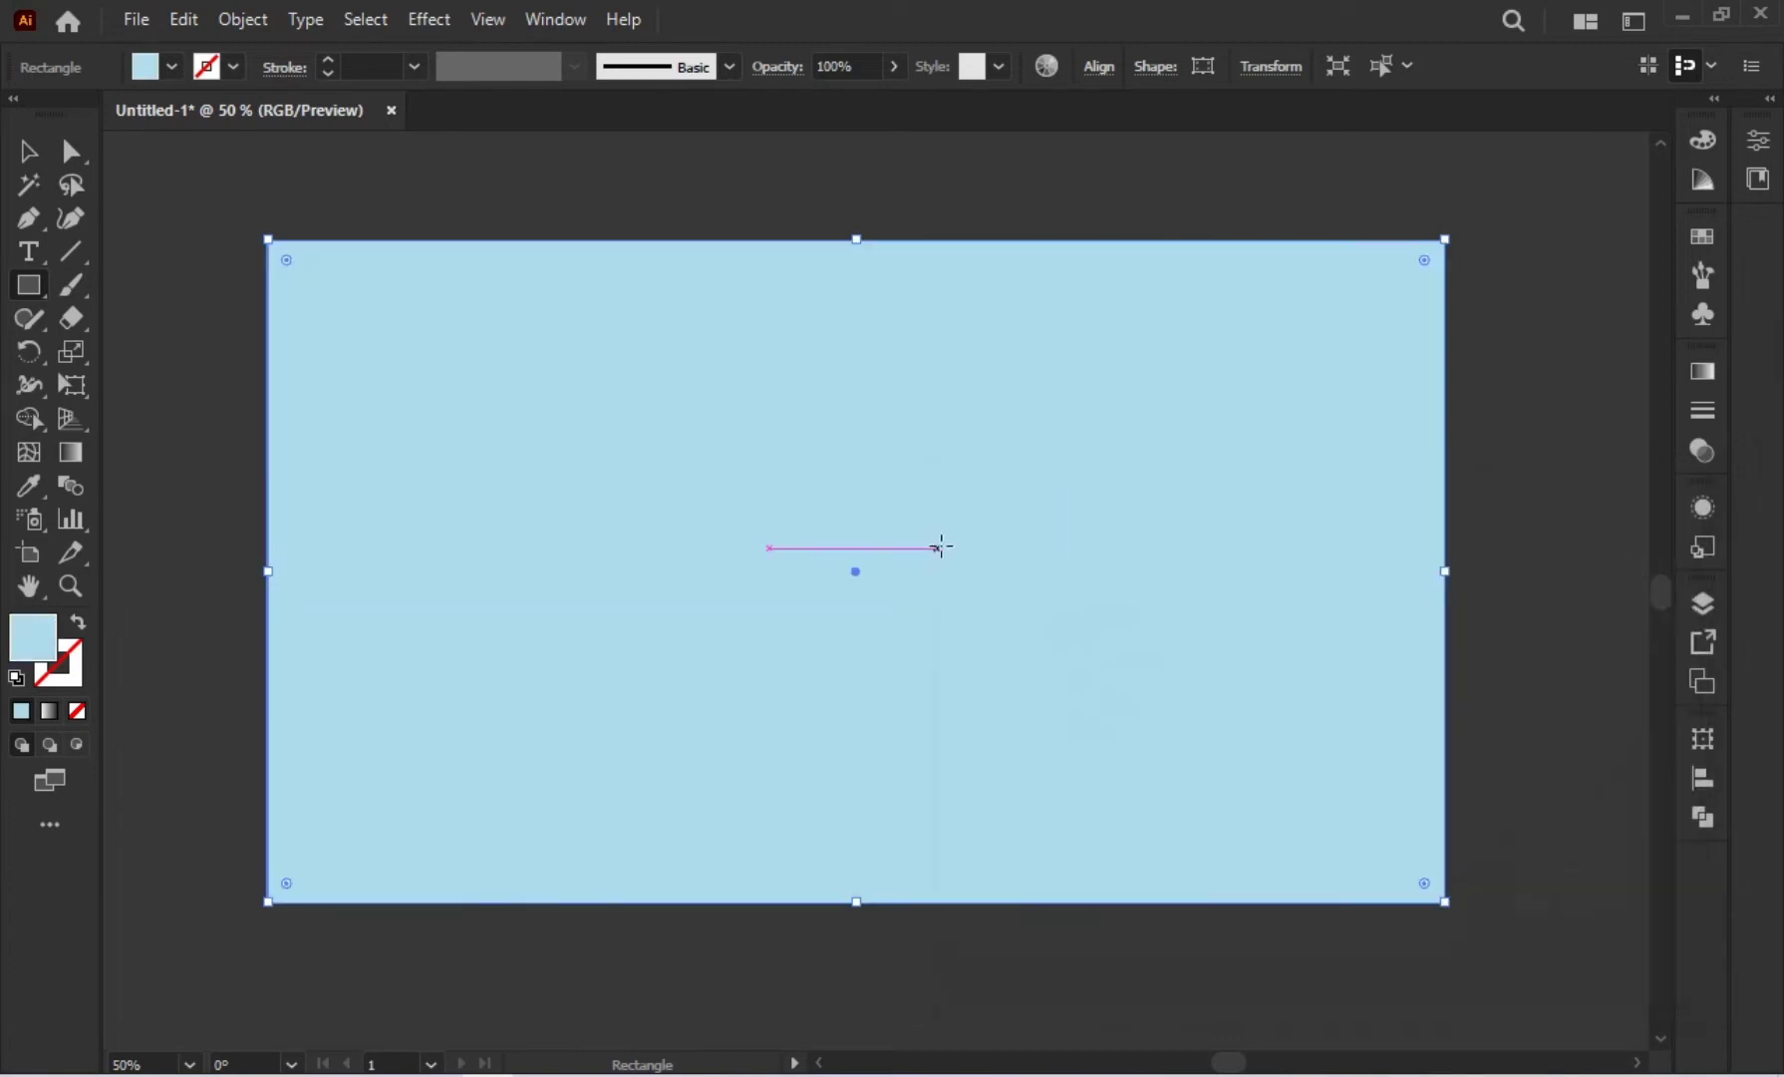
pyautogui.doubleClick(32, 632)
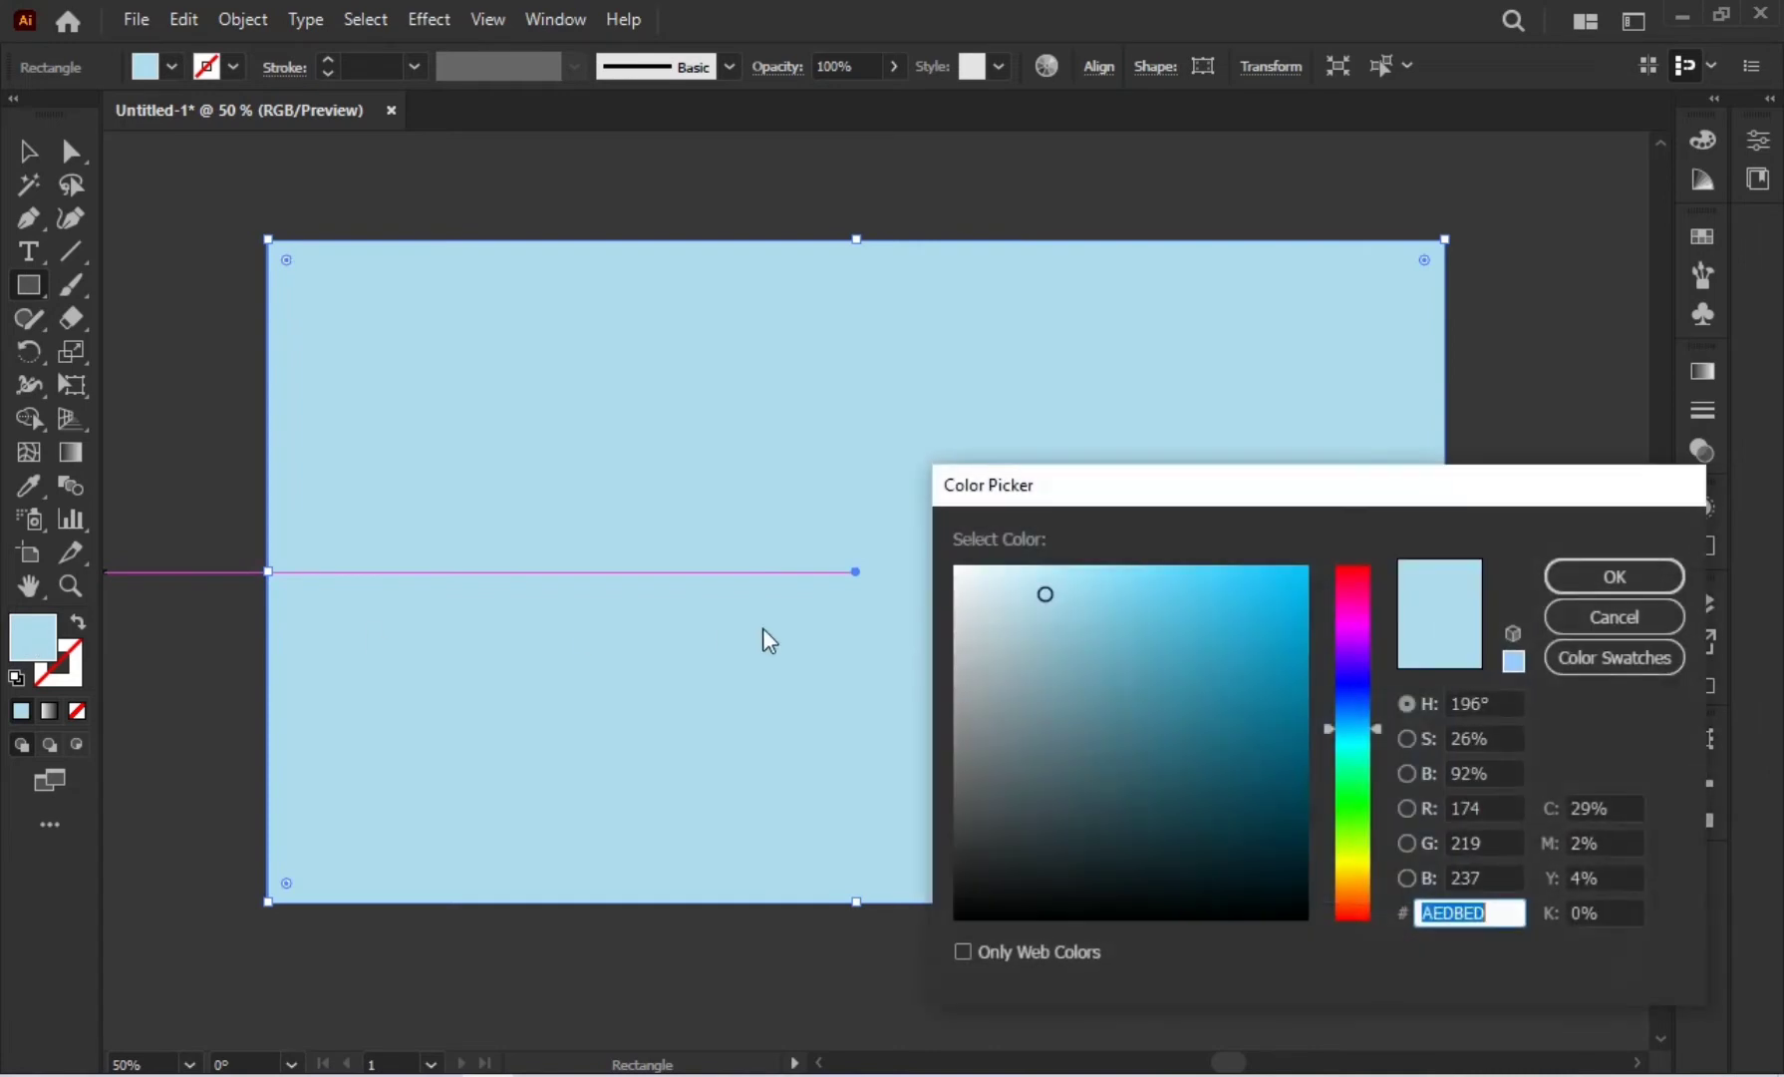
pyautogui.click(1031, 597)
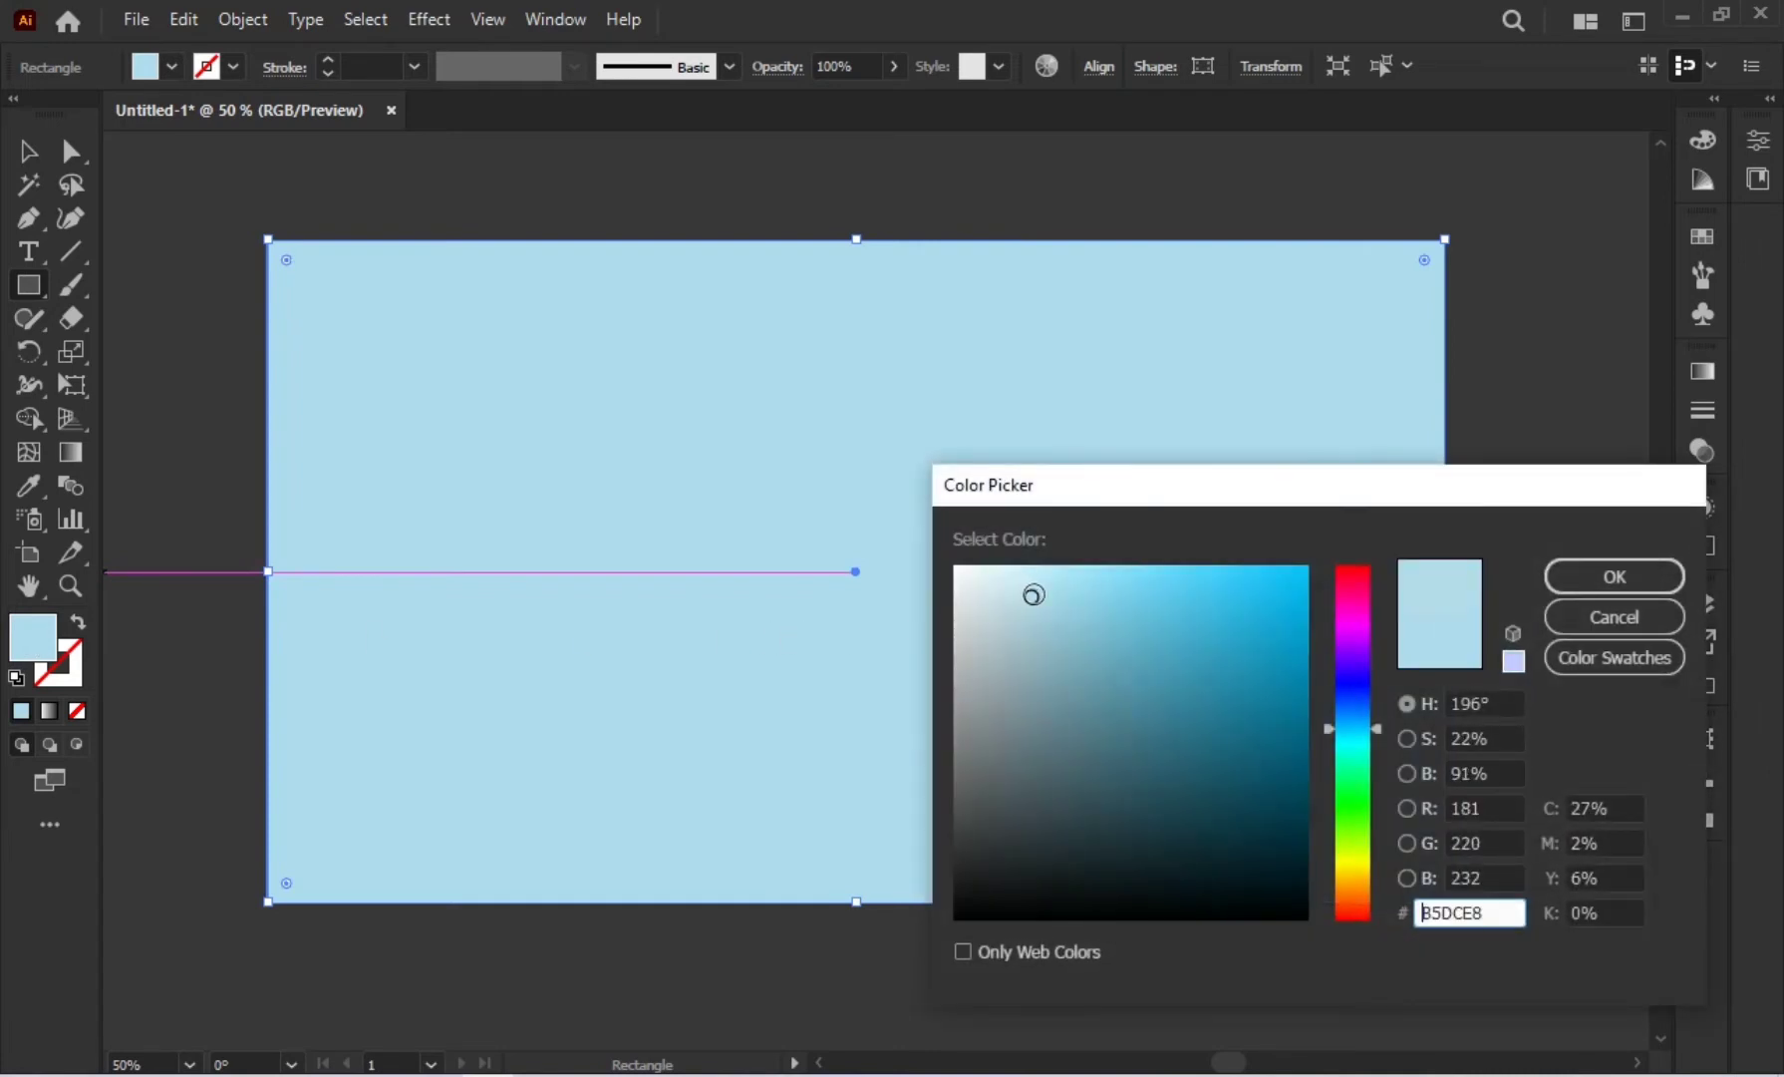
pyautogui.click(1626, 575)
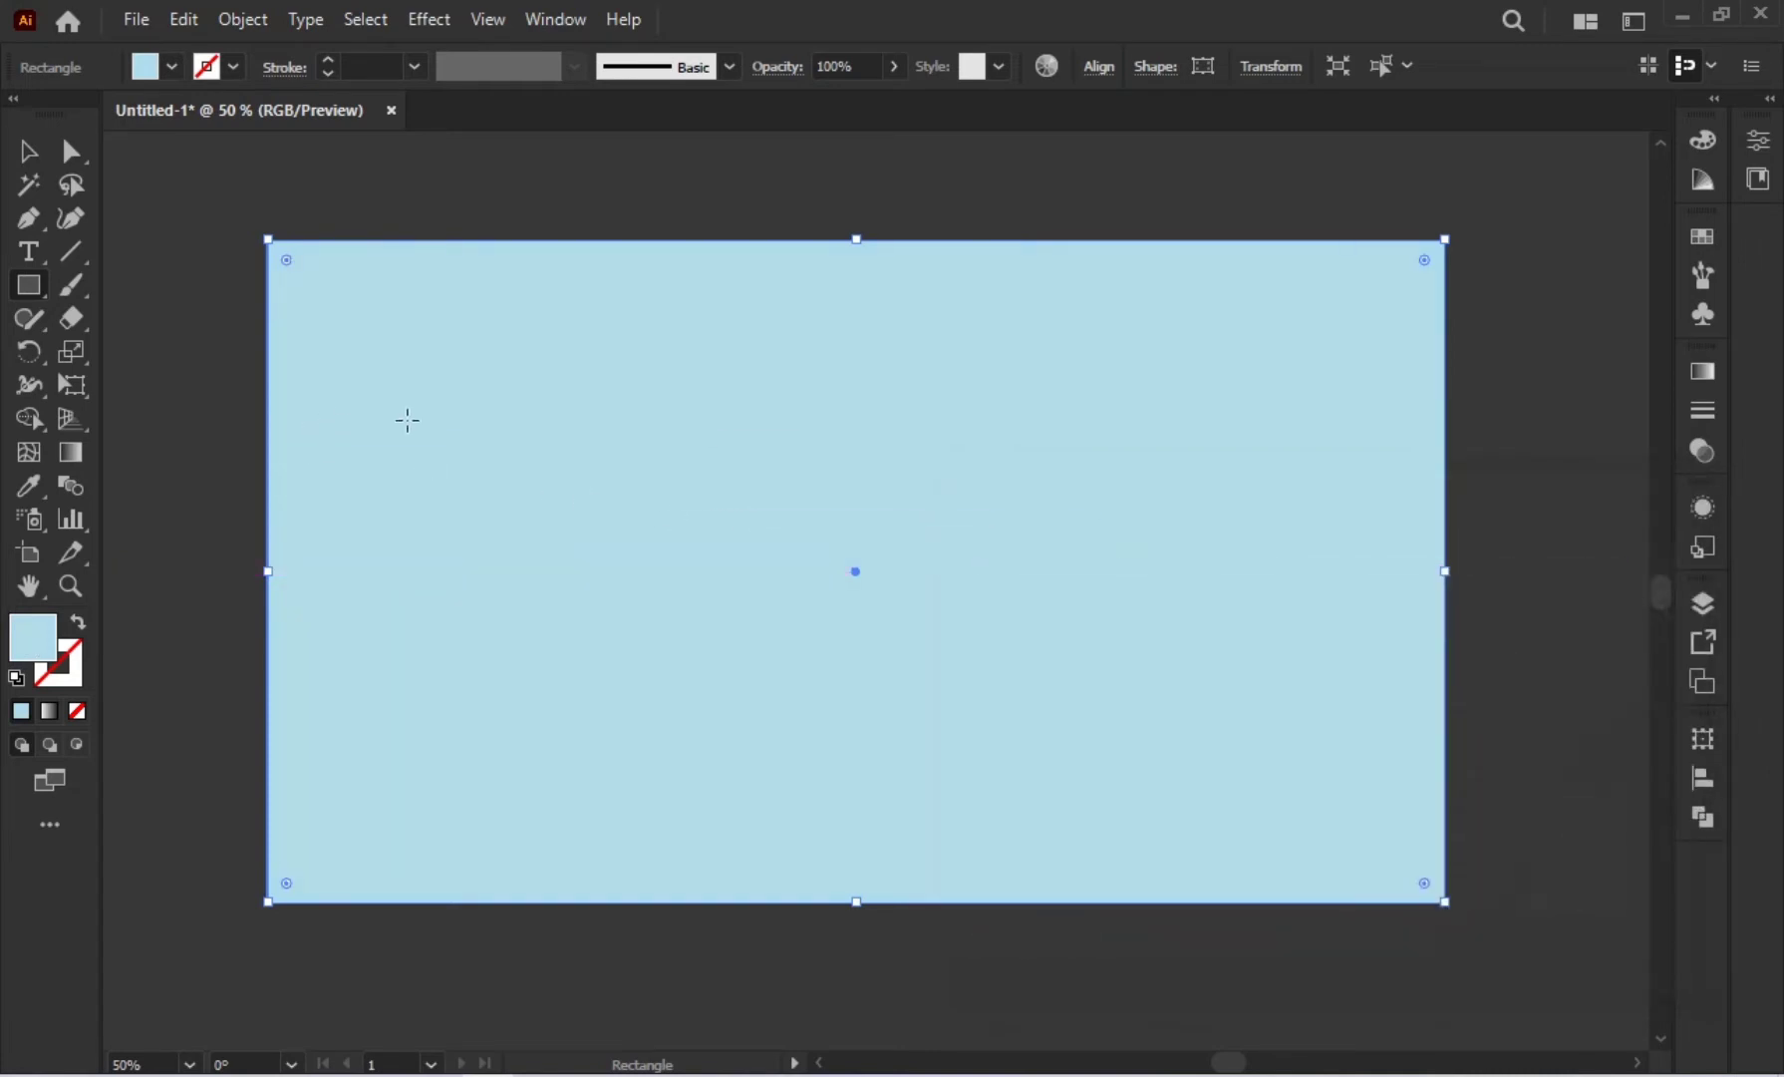
# Step: Send the pale blue rectangle to the back behind the logo outlines and lock it
pyautogui.rightClick(407, 418)
pyautogui.moveTo(526, 929)
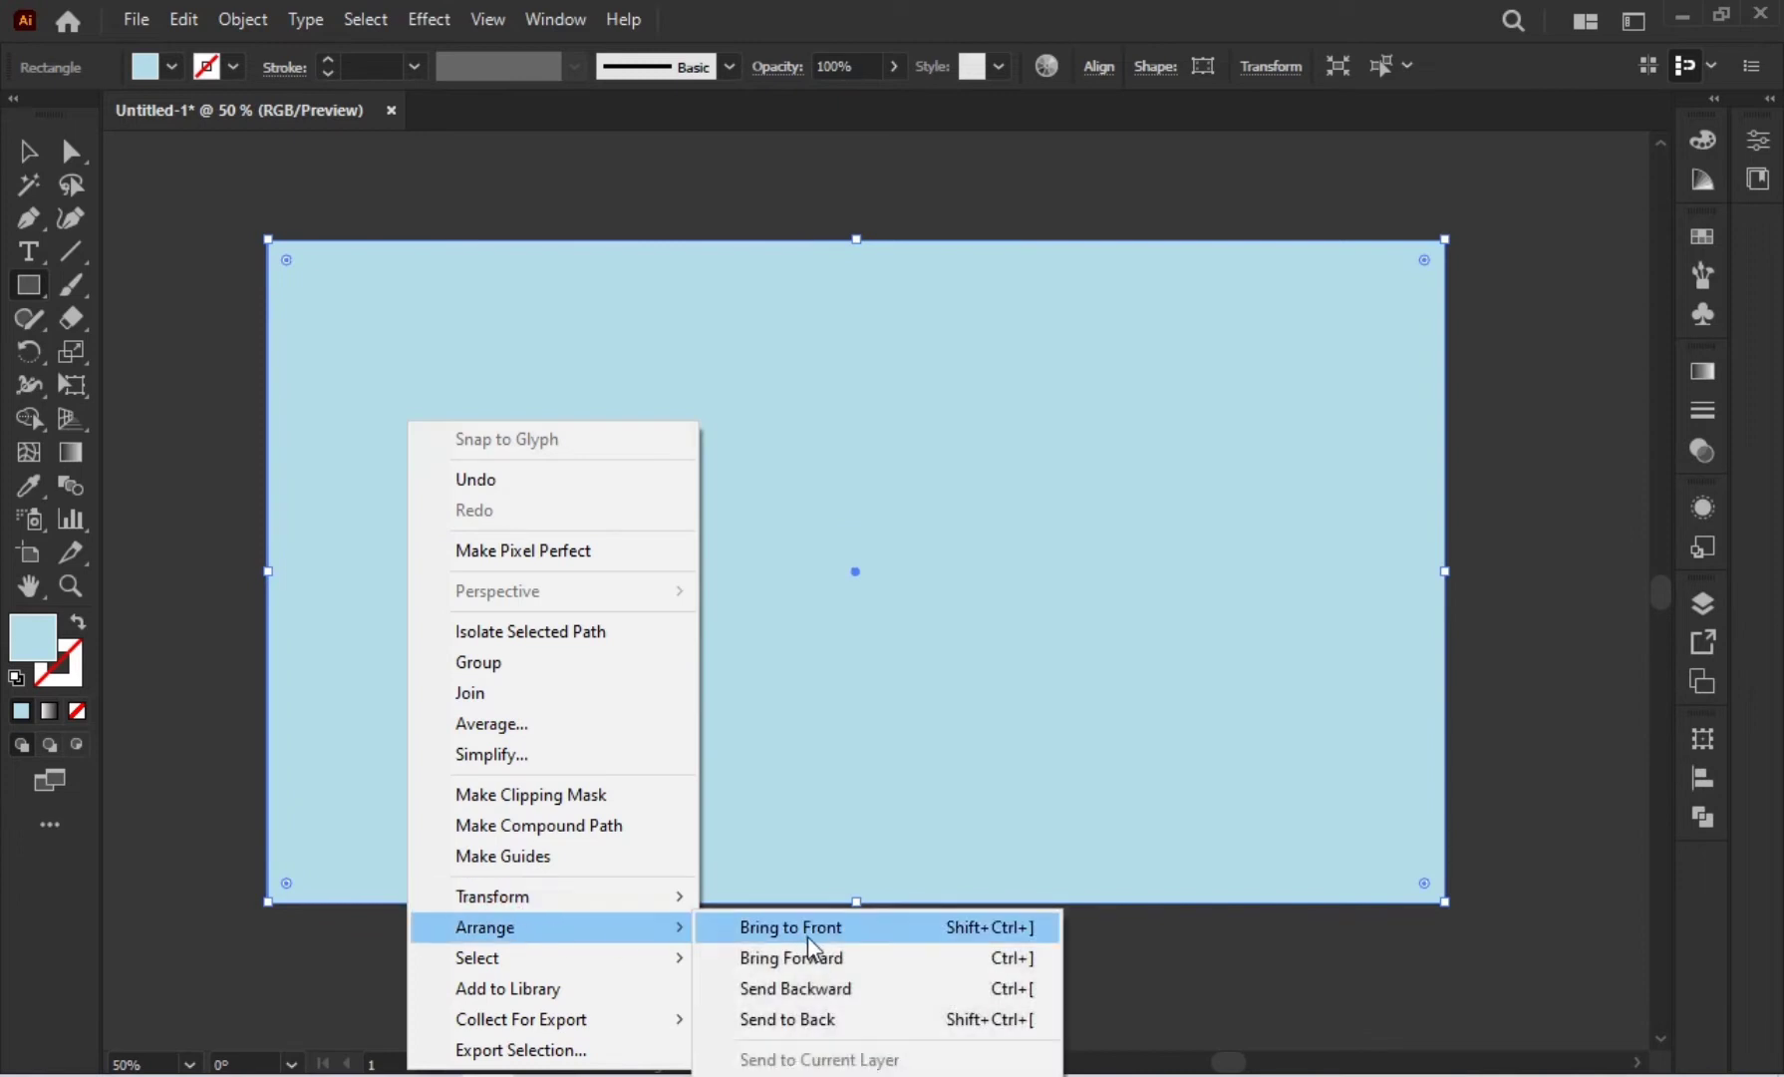
pyautogui.click(787, 1015)
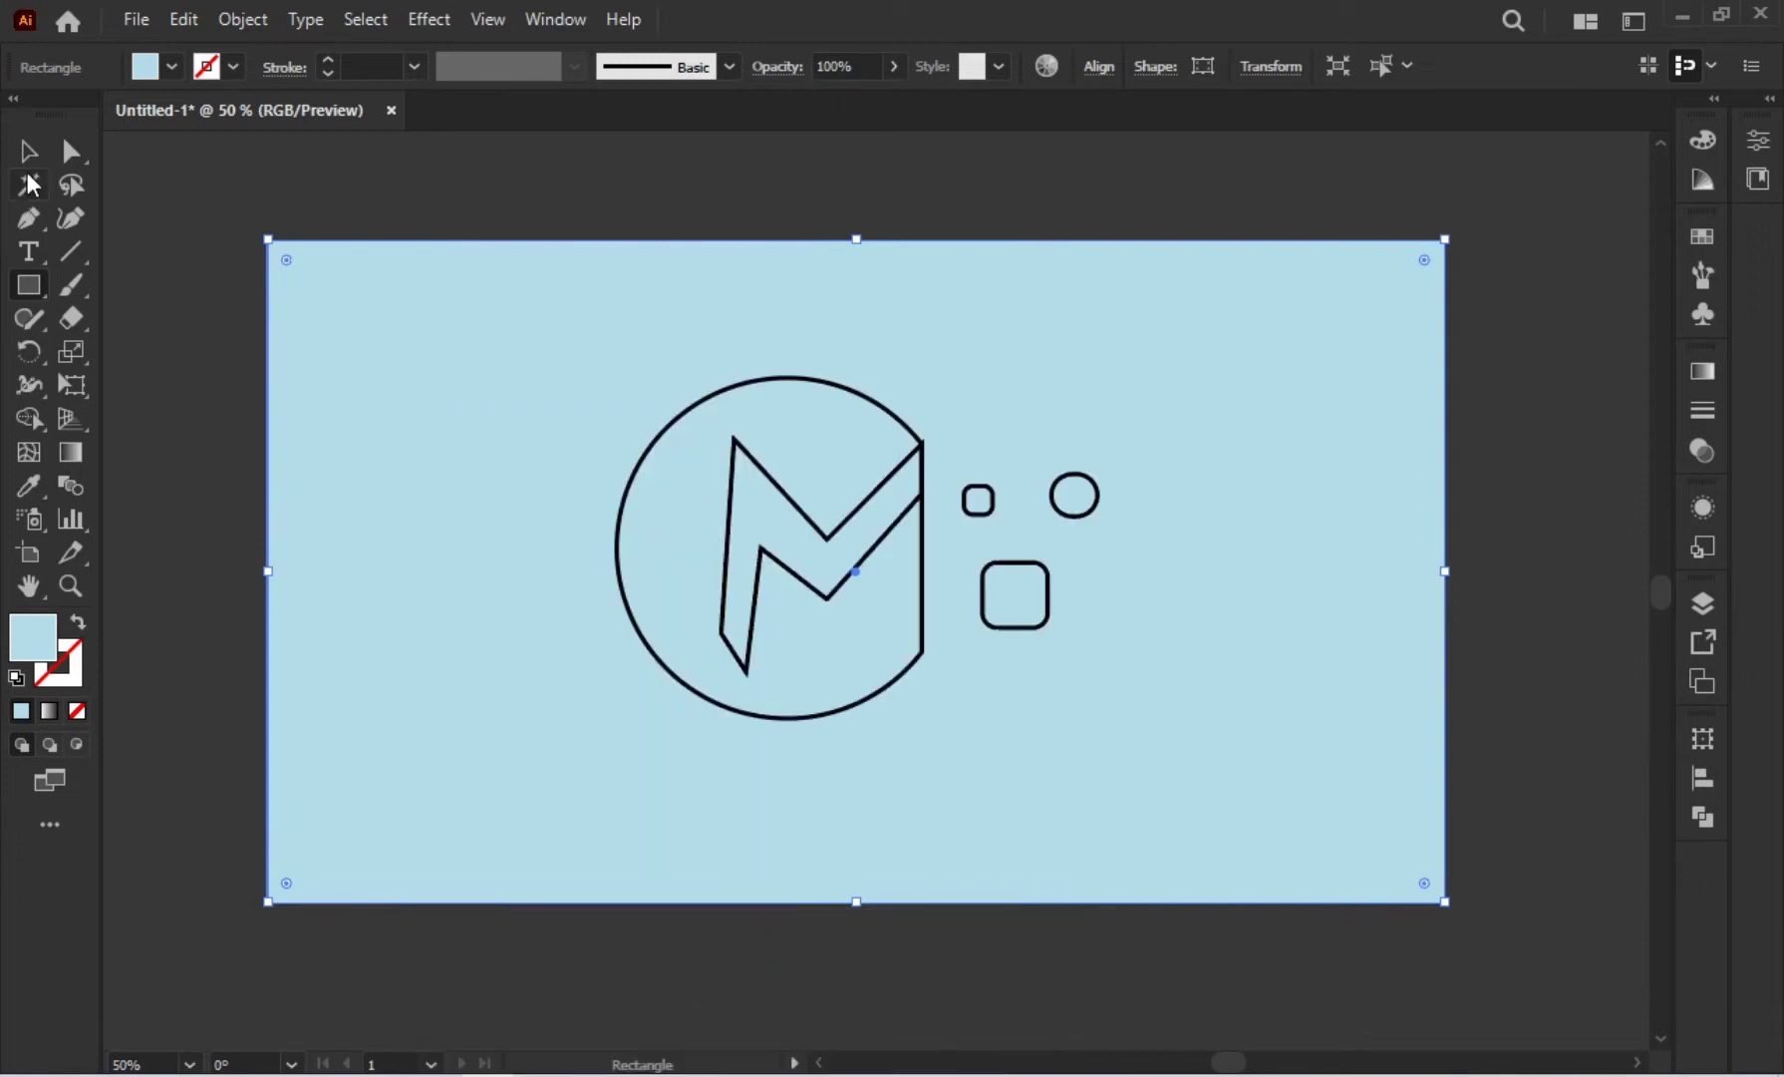
pyautogui.click(261, 22)
pyautogui.moveTo(322, 201)
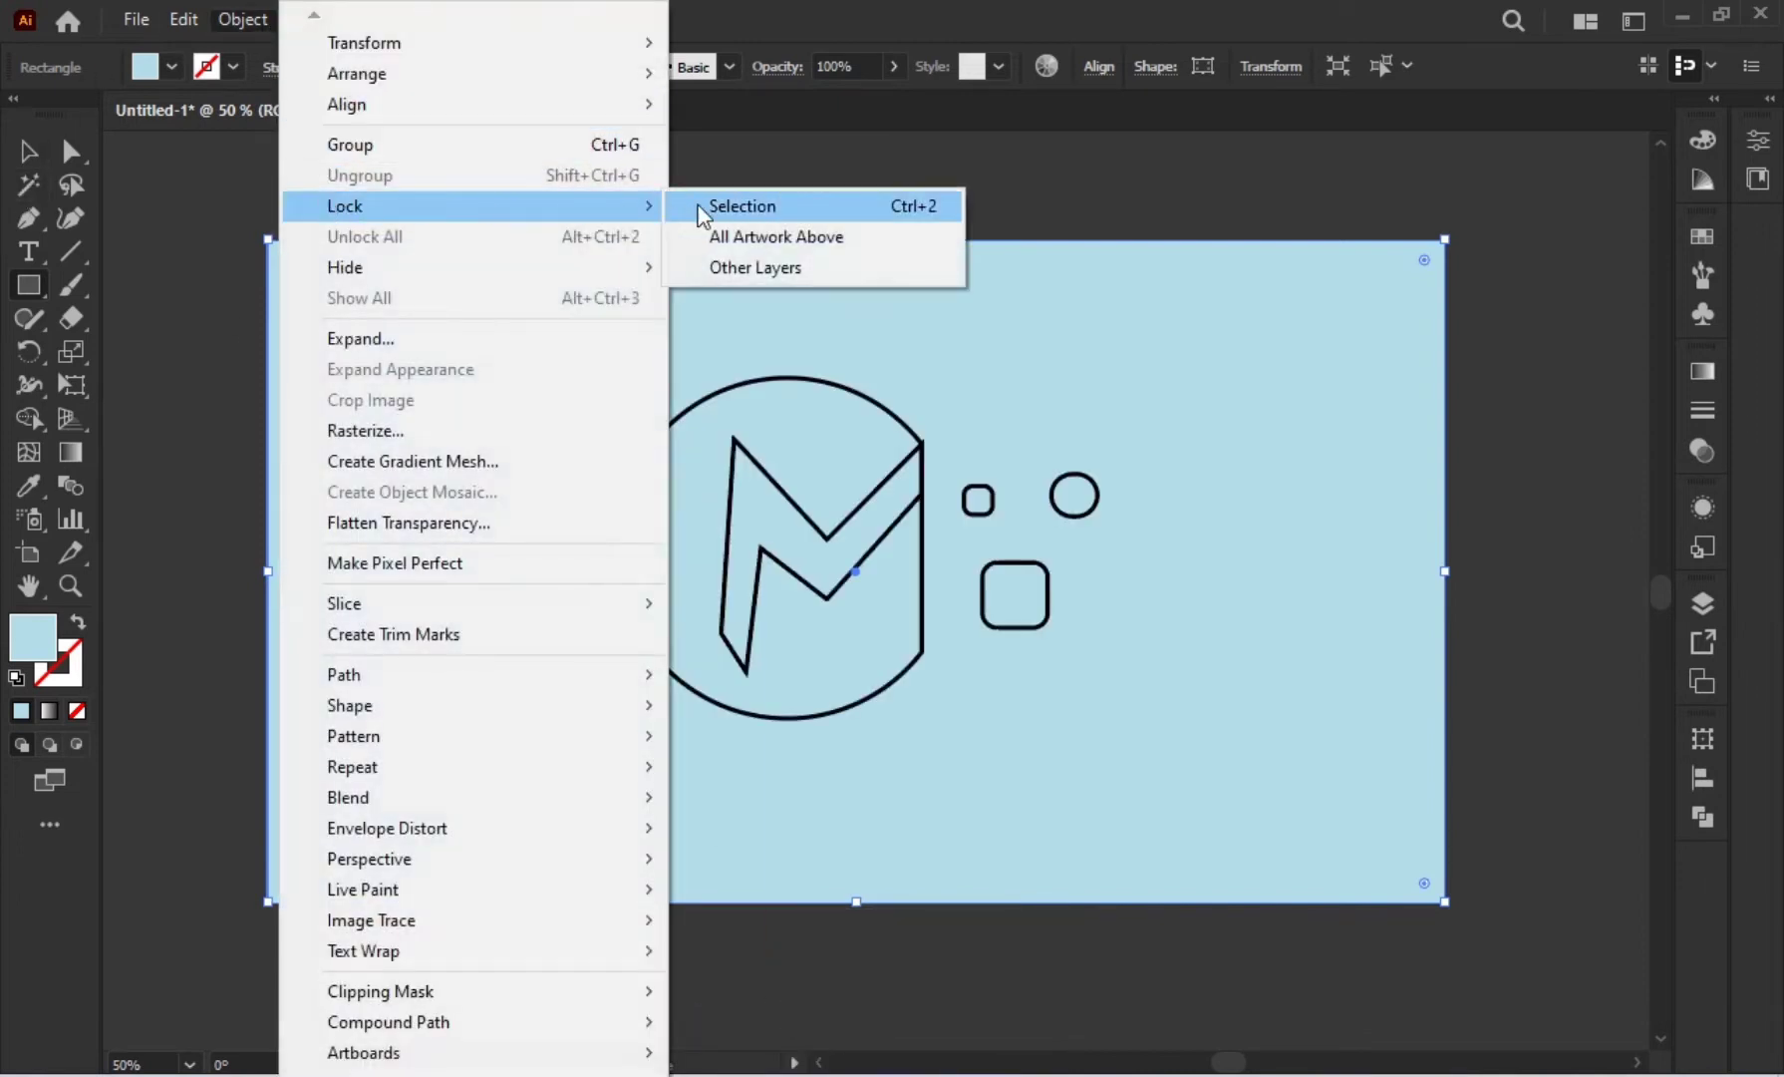
pyautogui.click(743, 206)
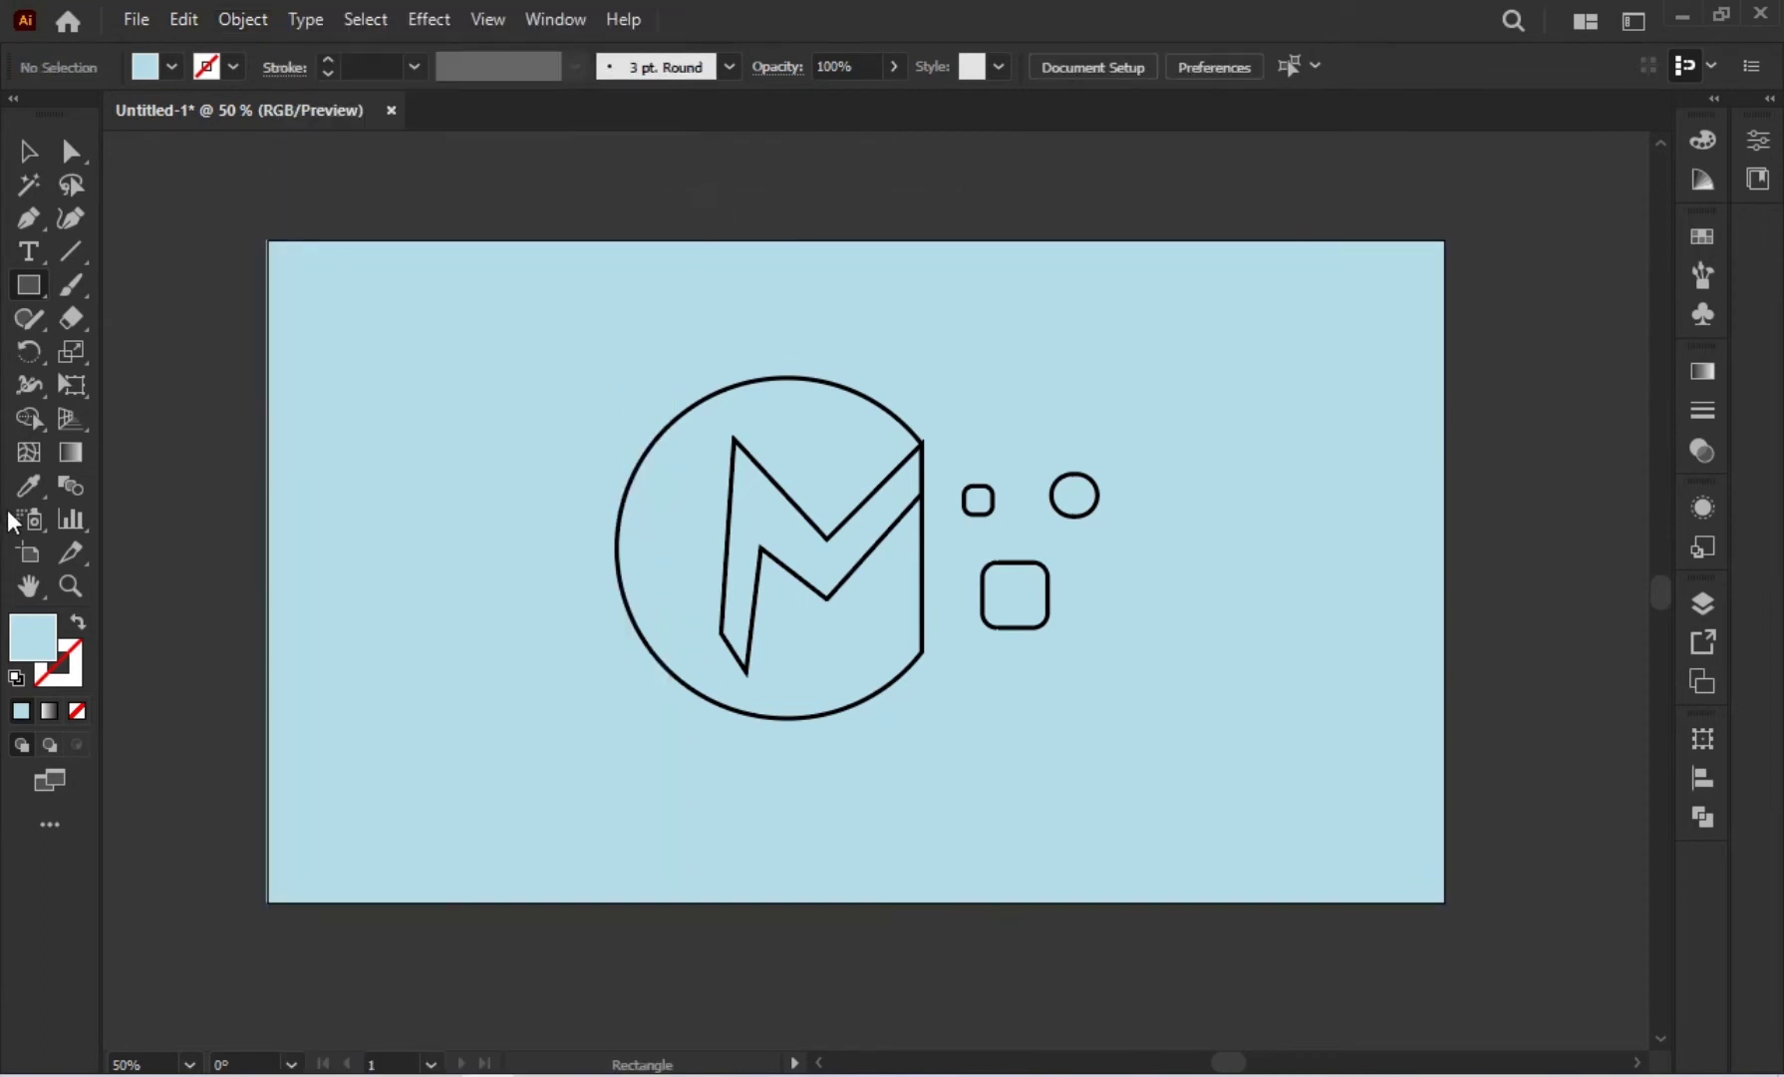
# Step: Select the cut circle outline and swap its fill and stroke to make it solid black
pyautogui.click(28, 150)
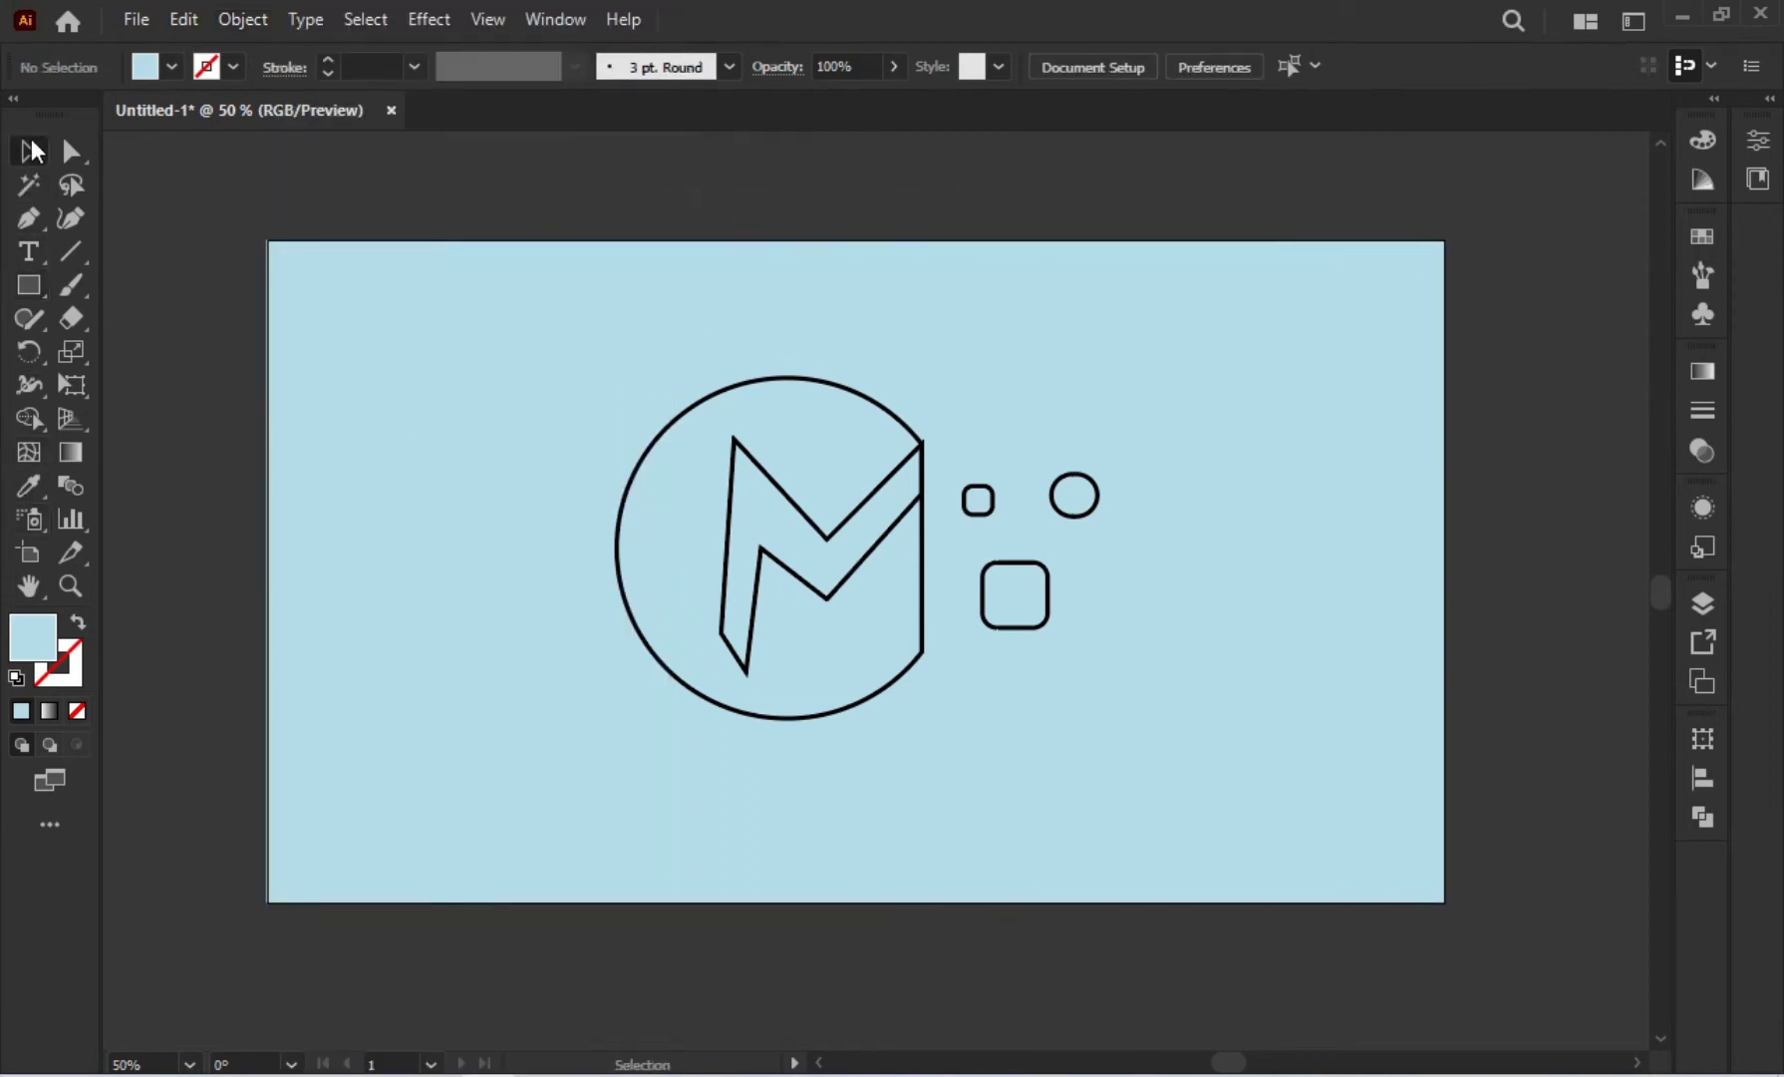
pyautogui.click(788, 382)
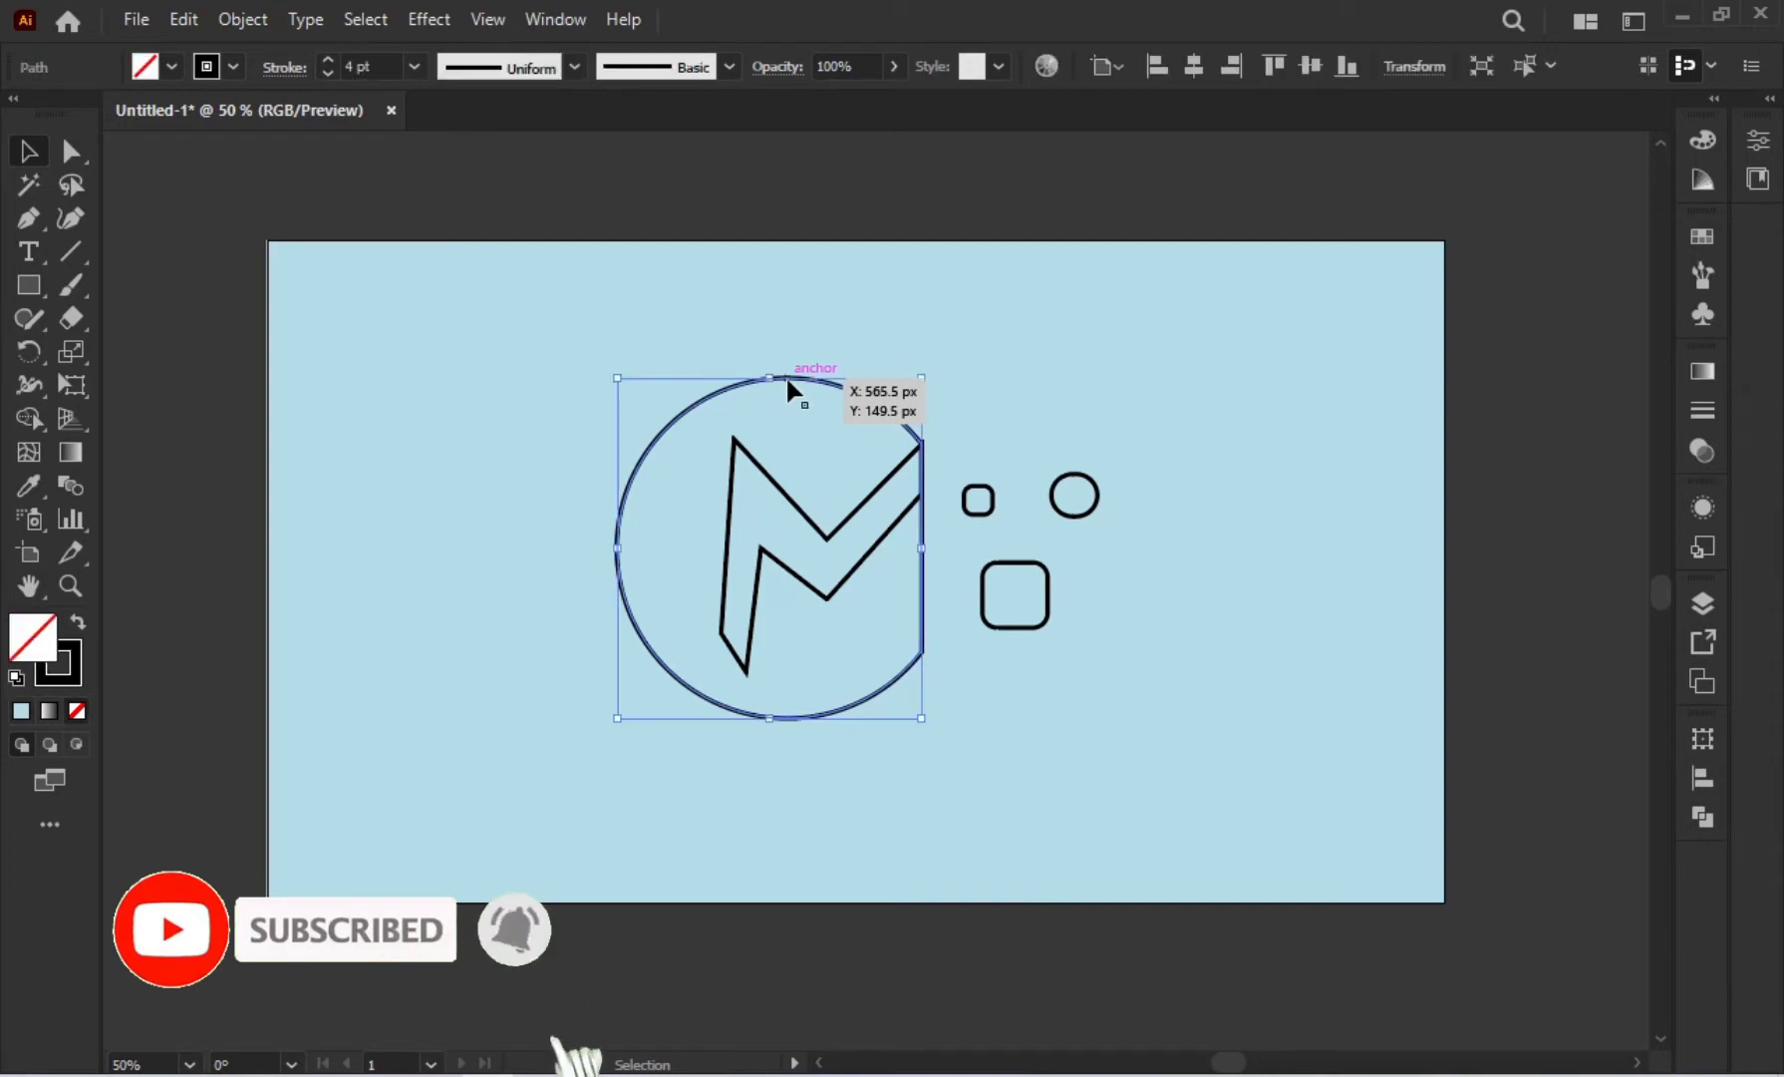
pyautogui.click(78, 628)
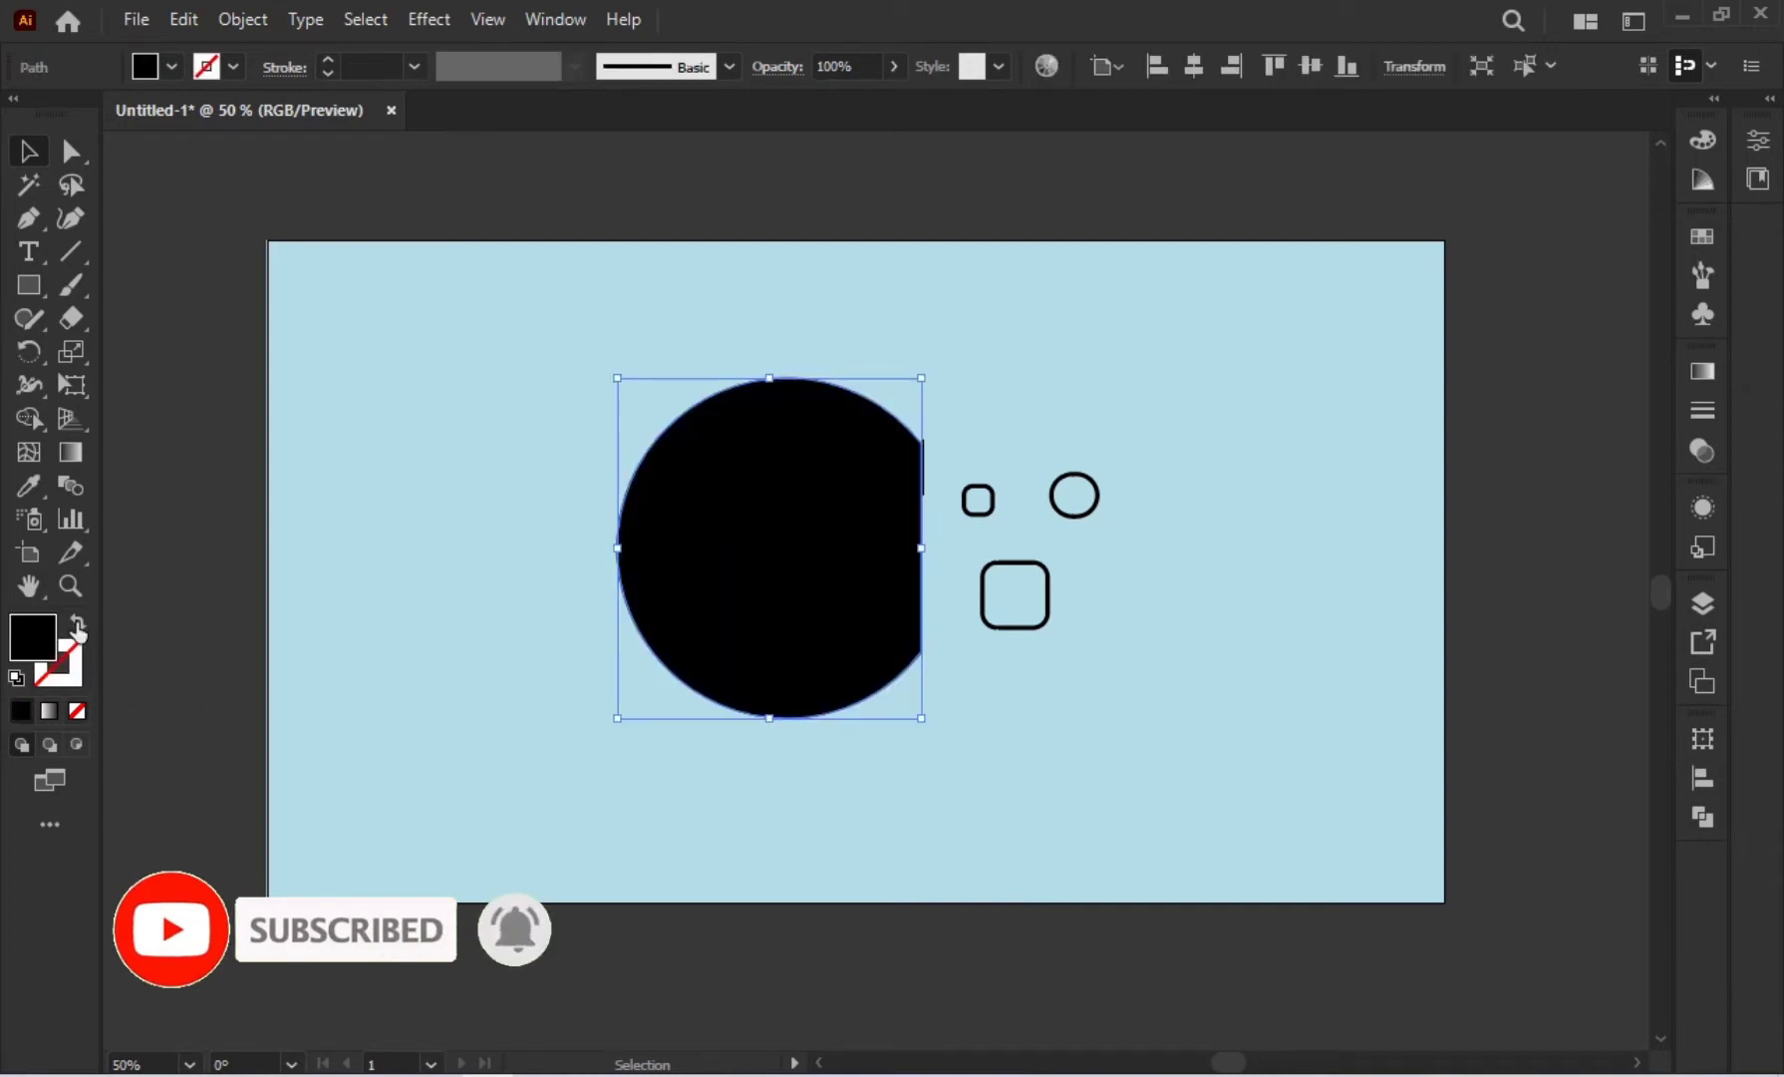
pyautogui.doubleClick(21, 632)
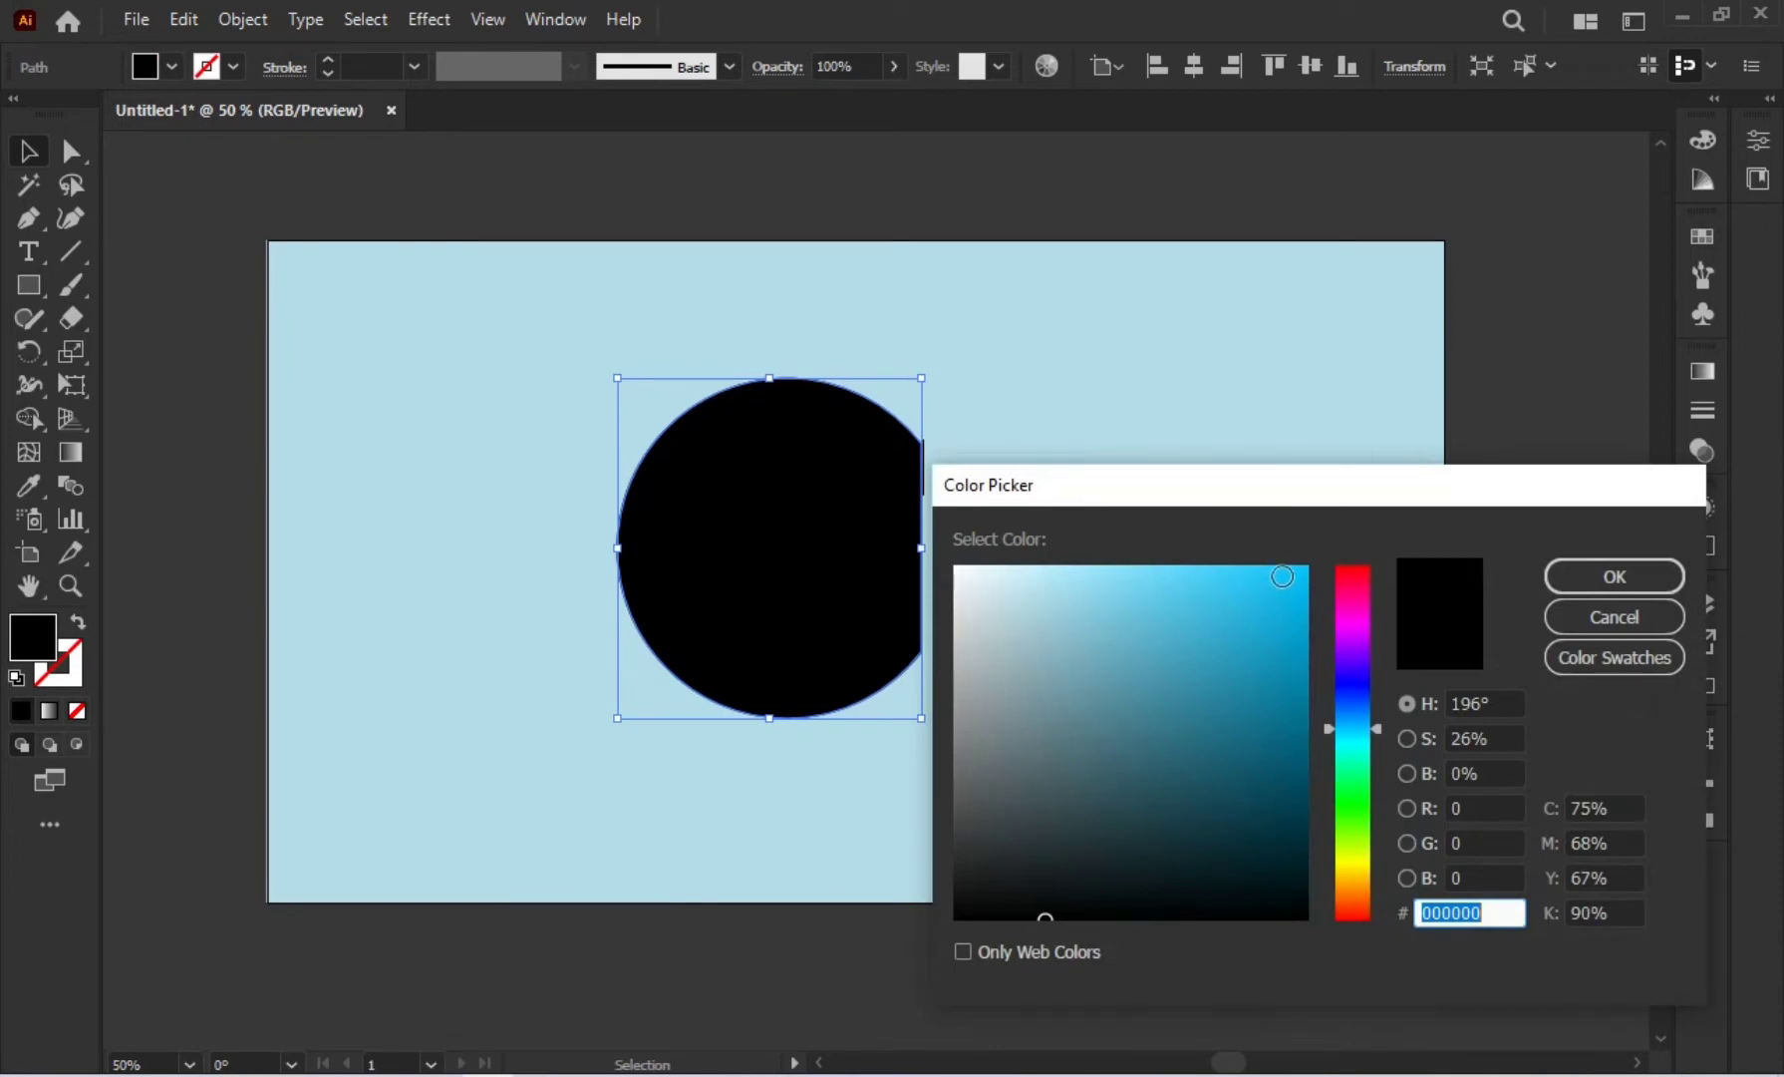
pyautogui.click(1607, 615)
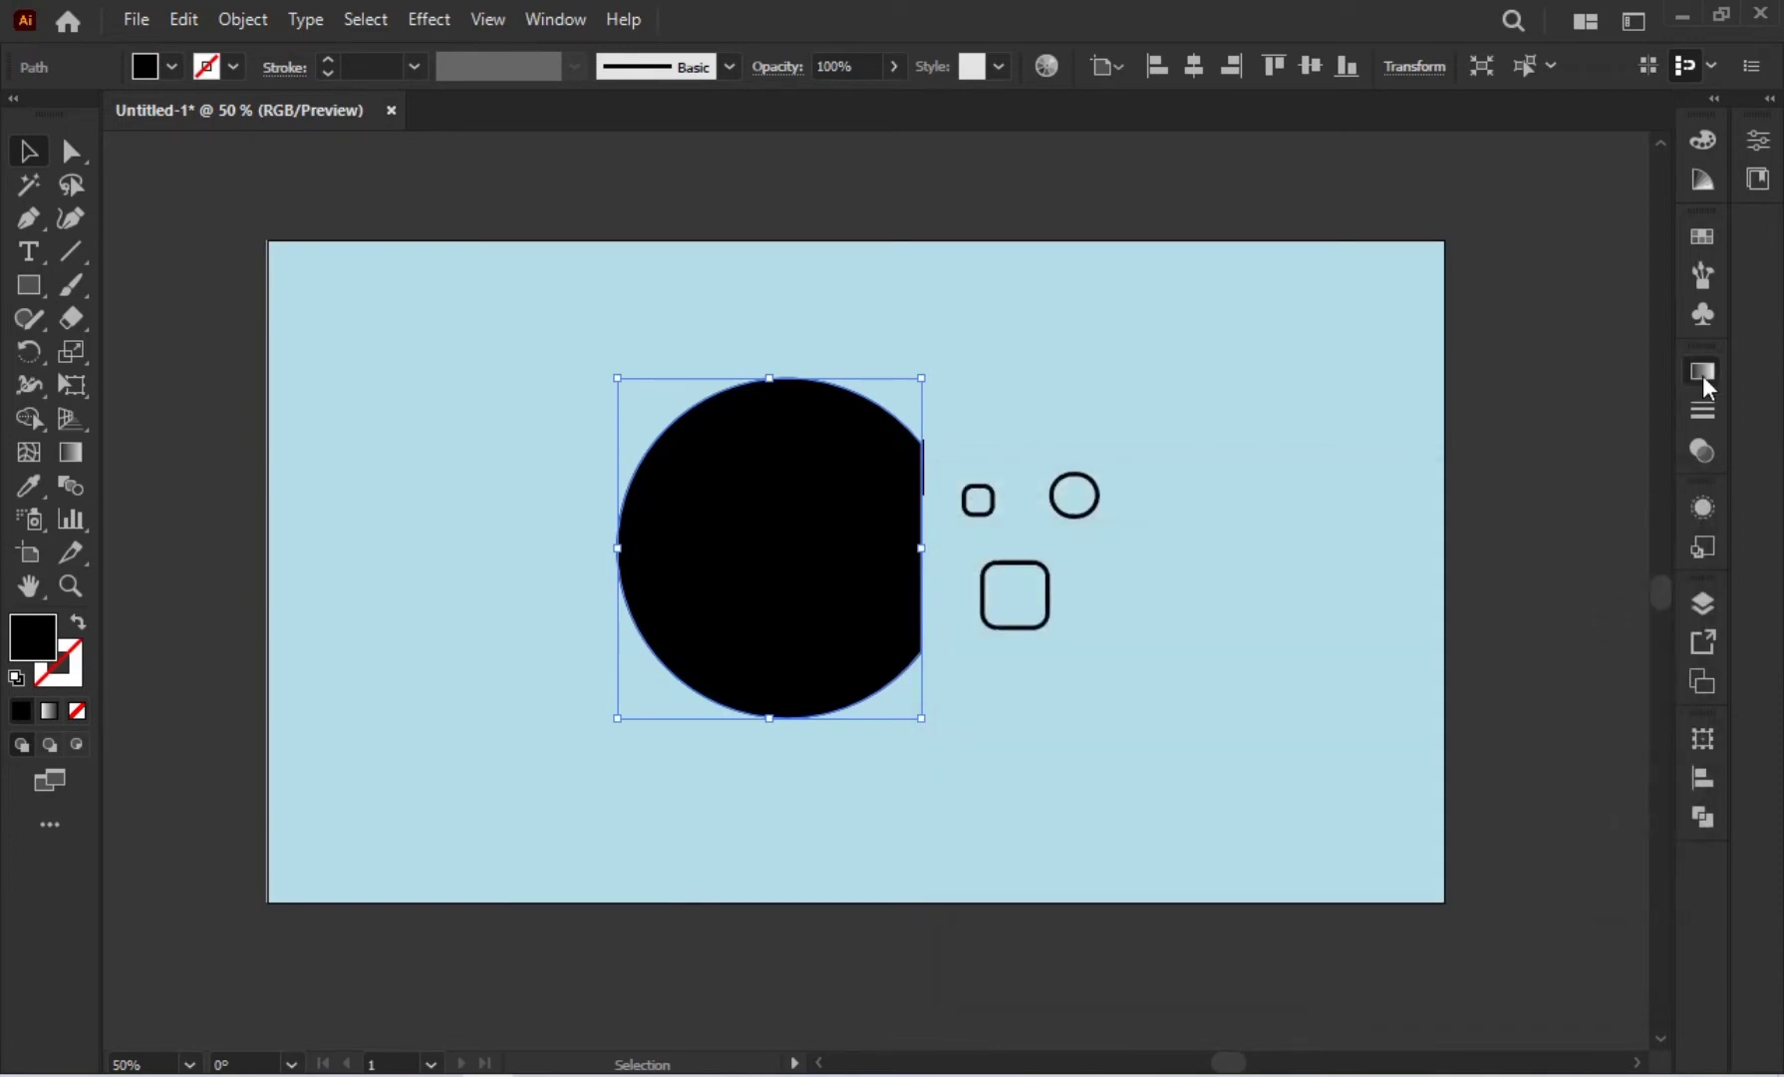
# Step: Fill the circle with a linear gradient from white to blue, adding some green to the pure blue end stop
pyautogui.click(1702, 373)
pyautogui.click(1529, 571)
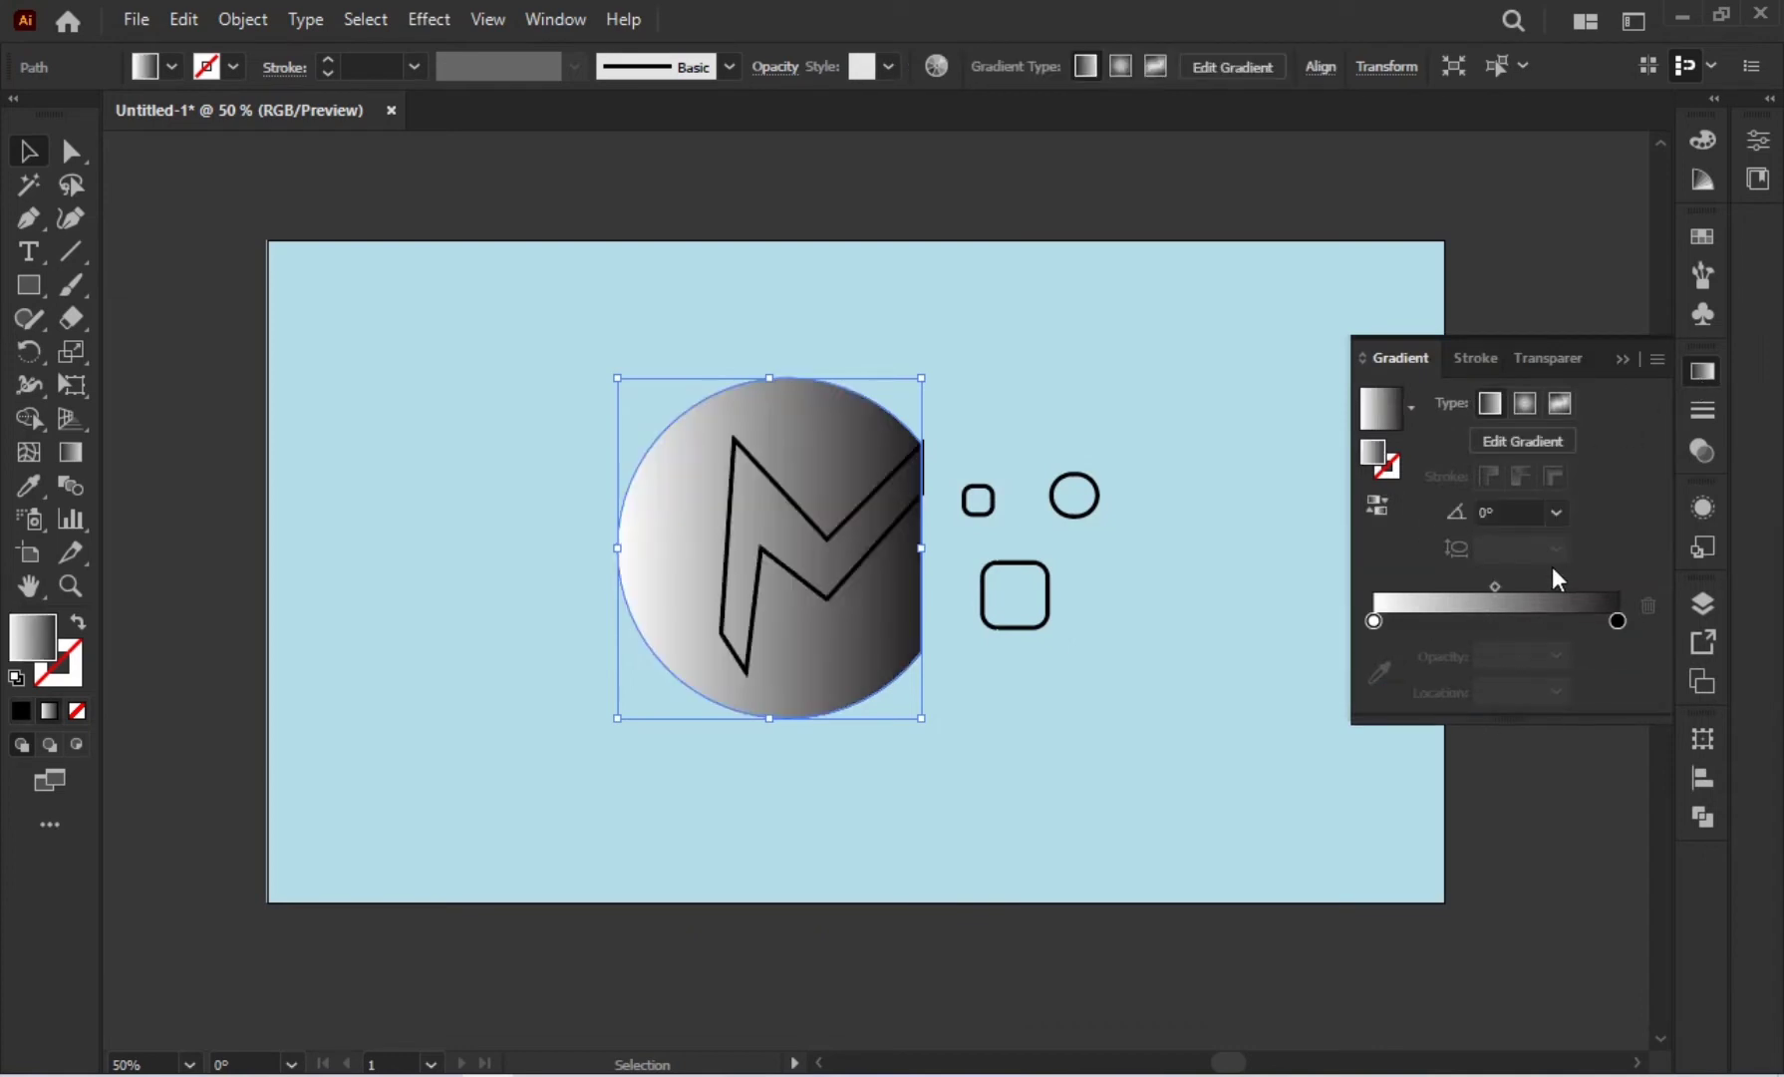
pyautogui.doubleClick(1618, 621)
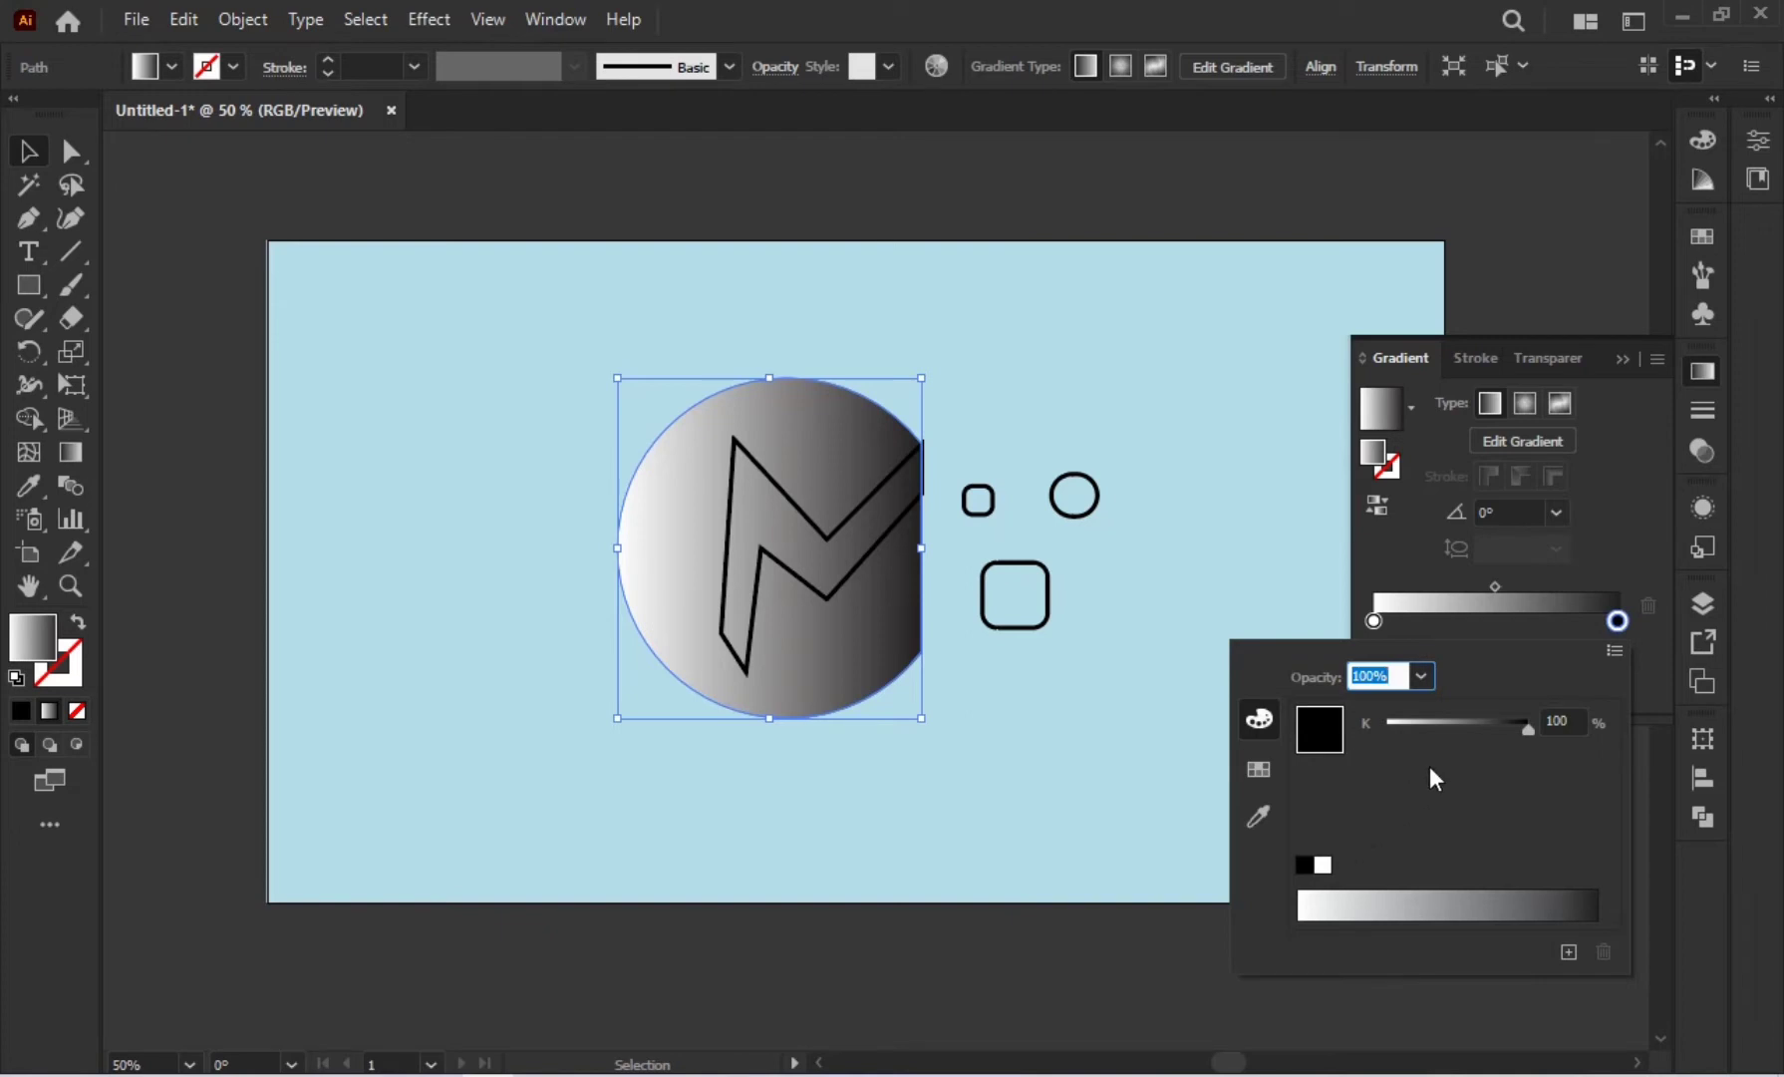
pyautogui.click(1260, 769)
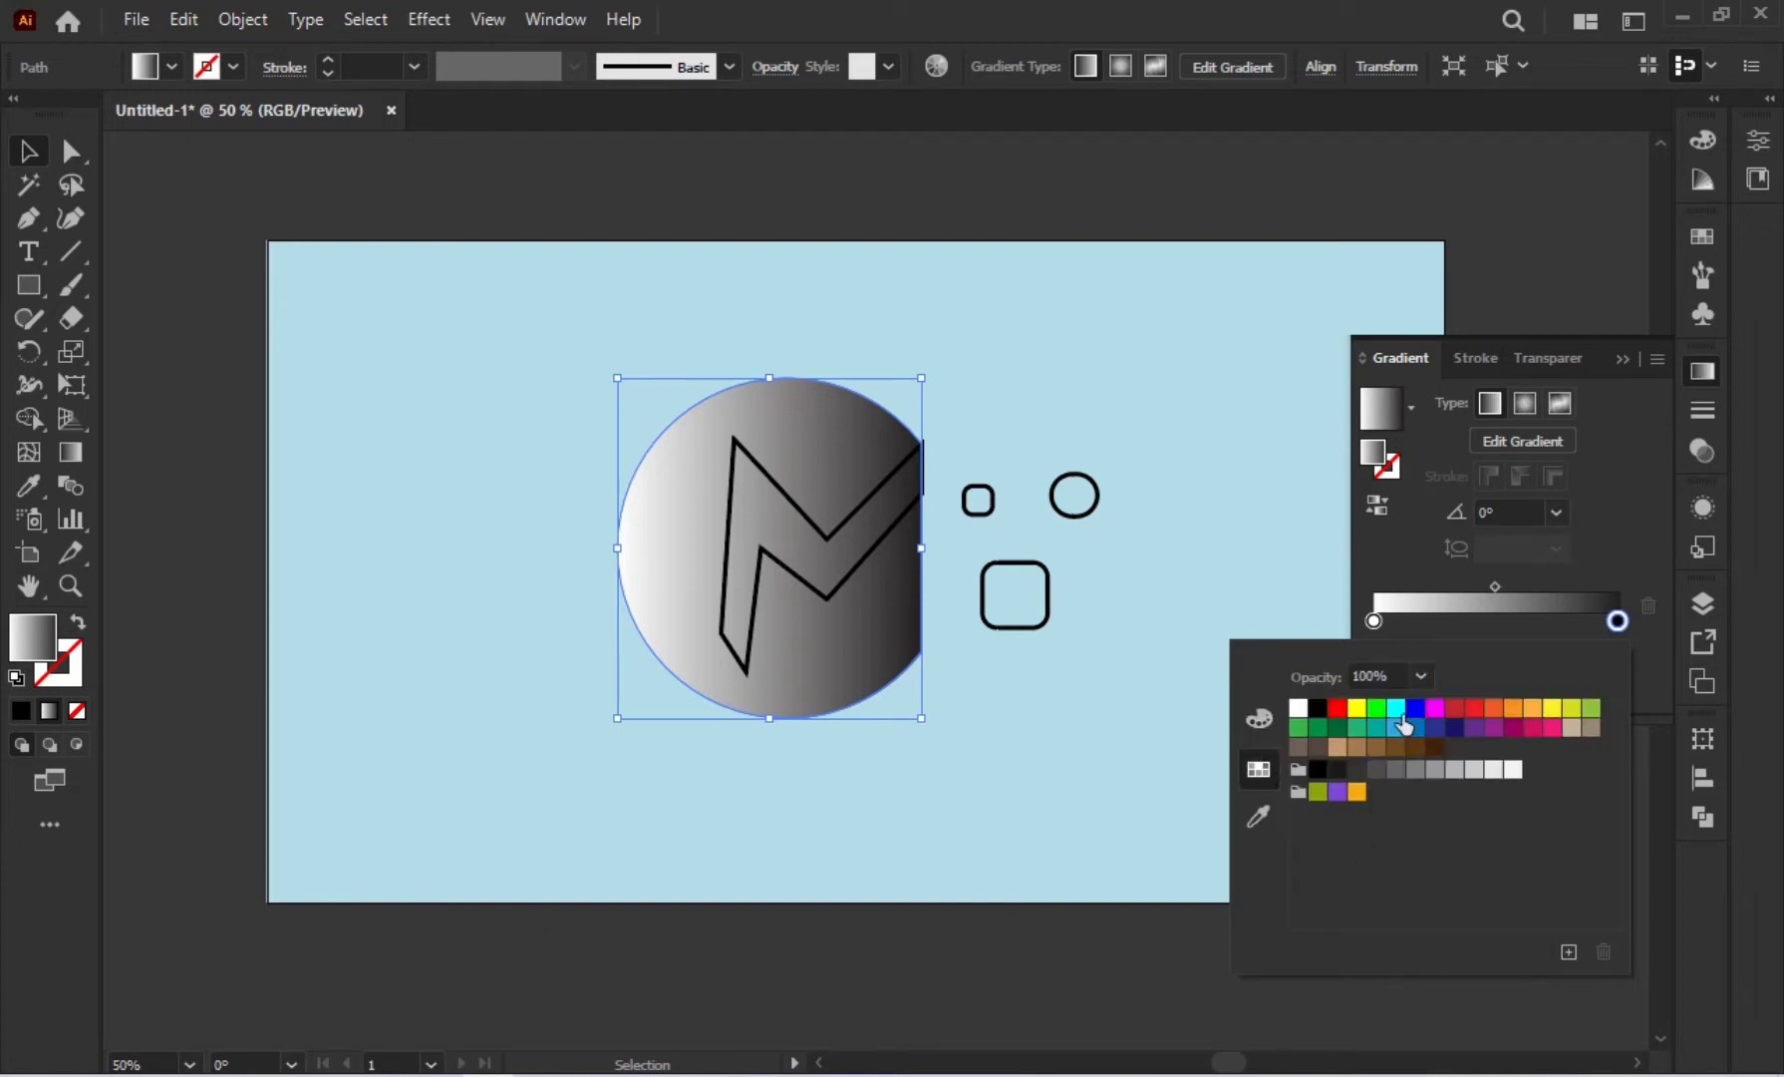
pyautogui.click(1259, 720)
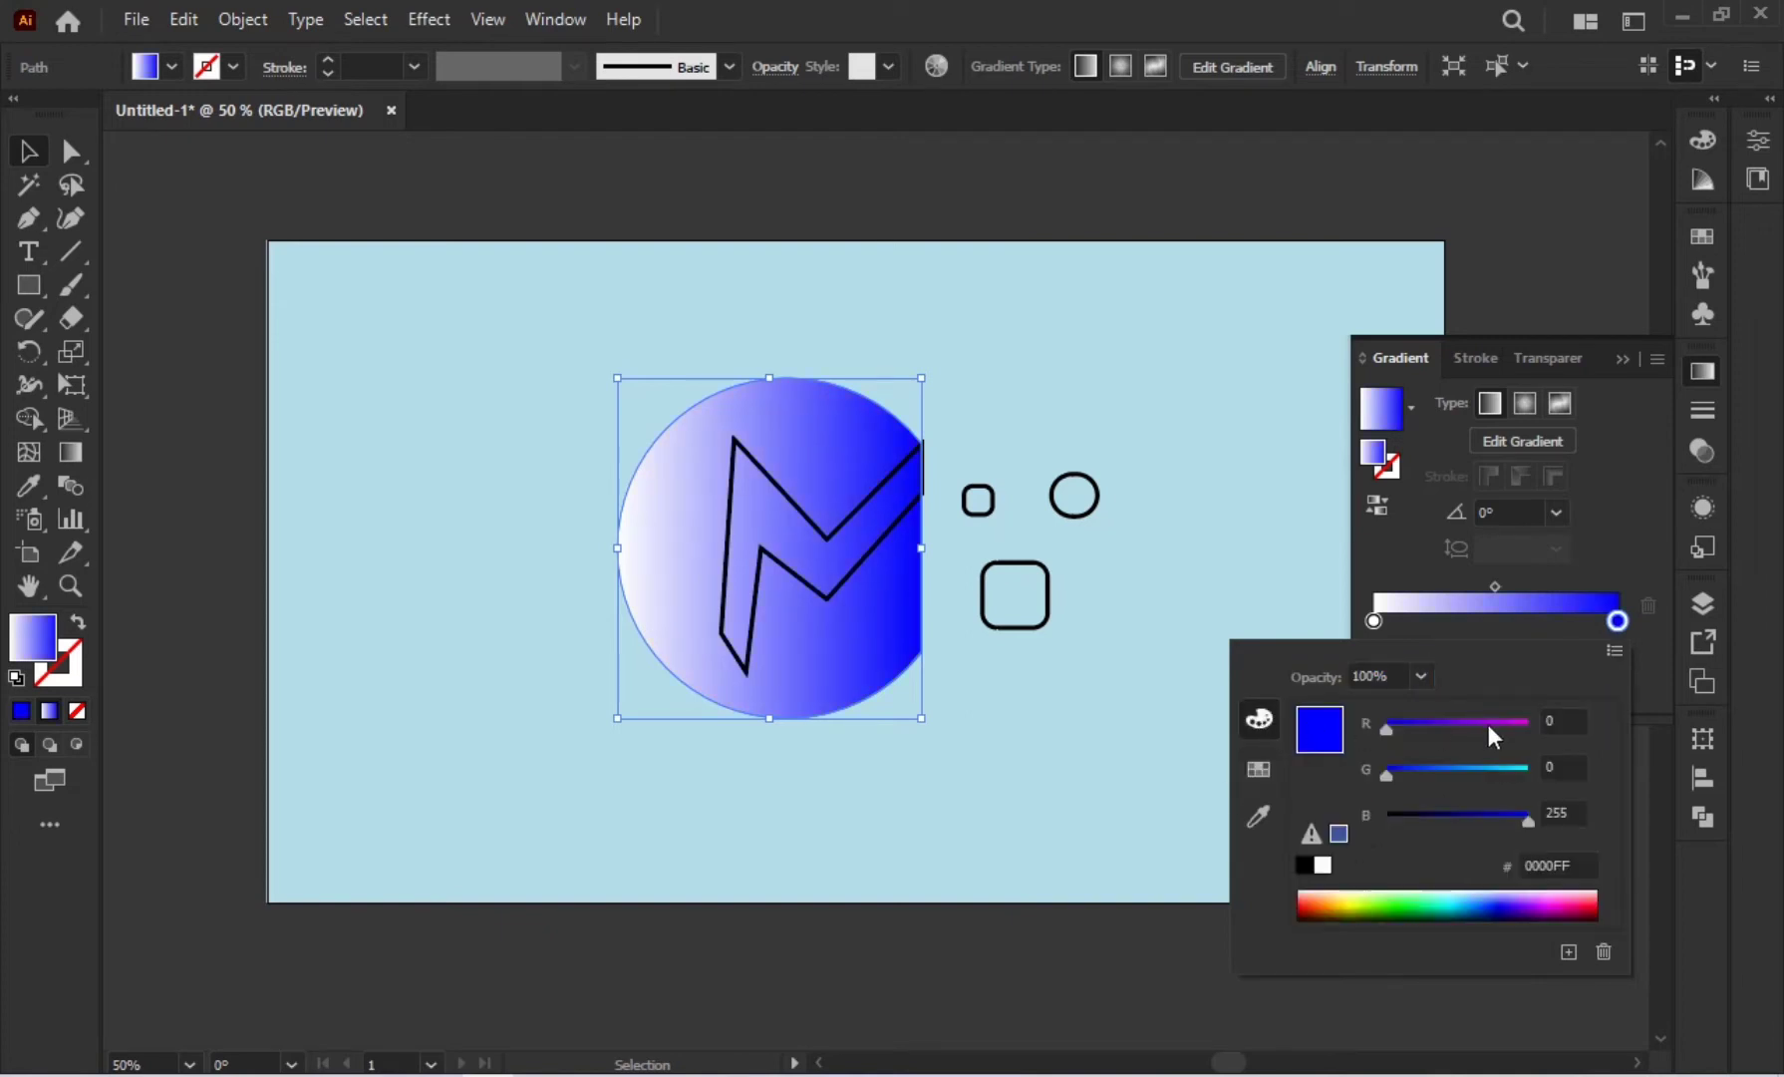
pyautogui.moveTo(1386, 775); pyautogui.dragTo(1438, 770)
# Step: Place the blue stop mid-gradient between two white stops and stretch the gradient past both sides of the circle at about -8°
pyautogui.click(1513, 621)
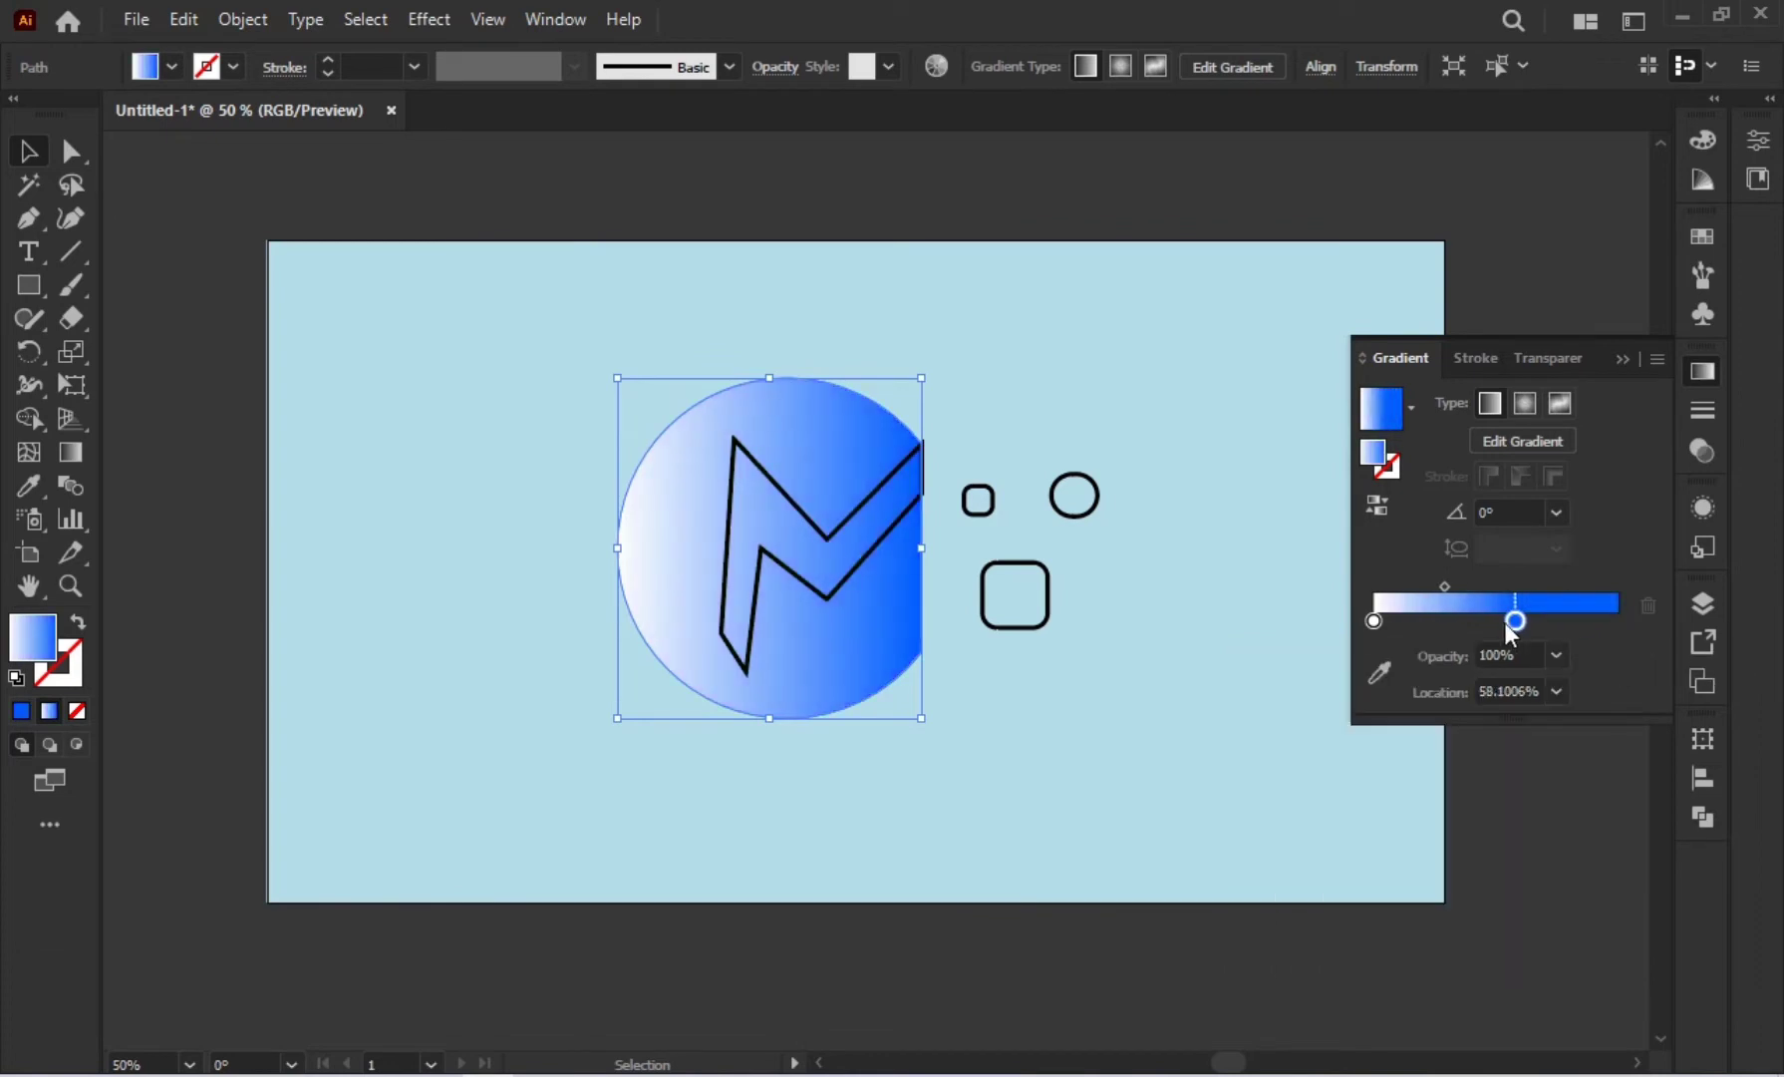
pyautogui.moveTo(1513, 621); pyautogui.dragTo(1497, 621)
pyautogui.press('g')
pyautogui.moveTo(521, 487); pyautogui.dragTo(1249, 588)
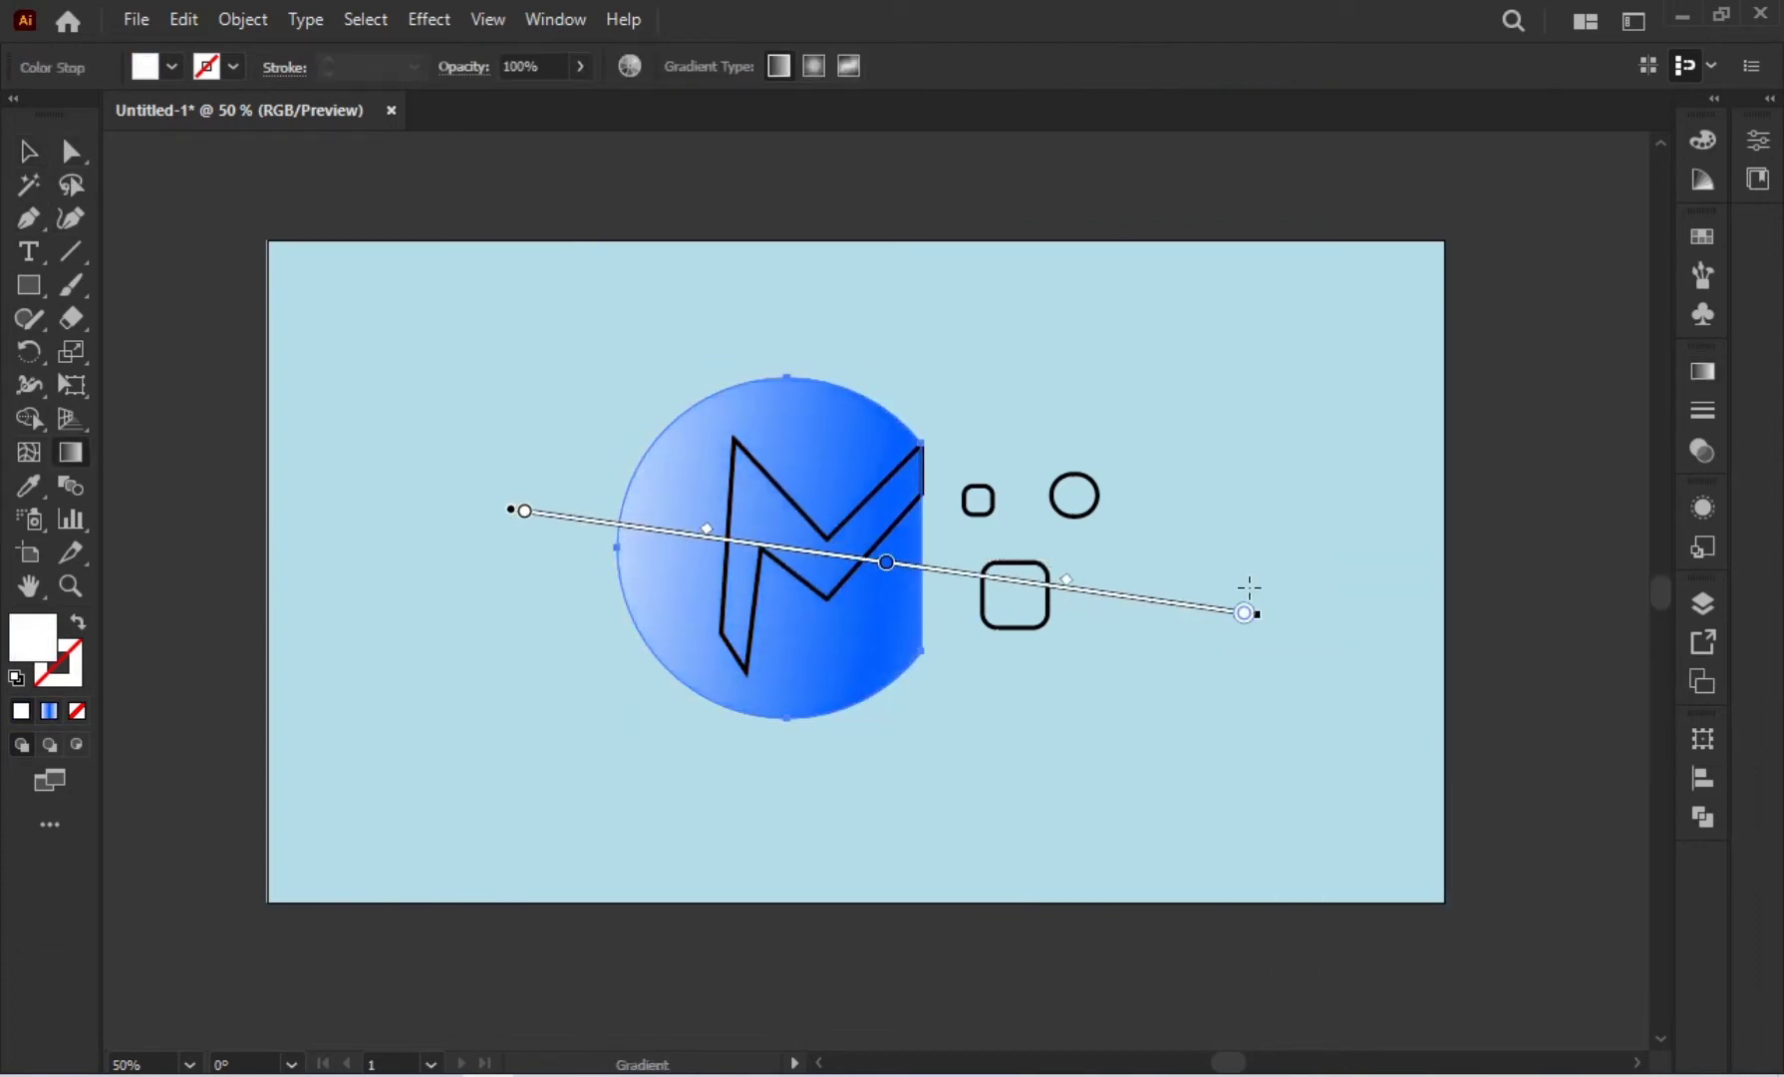
pyautogui.click(26, 151)
pyautogui.click(513, 377)
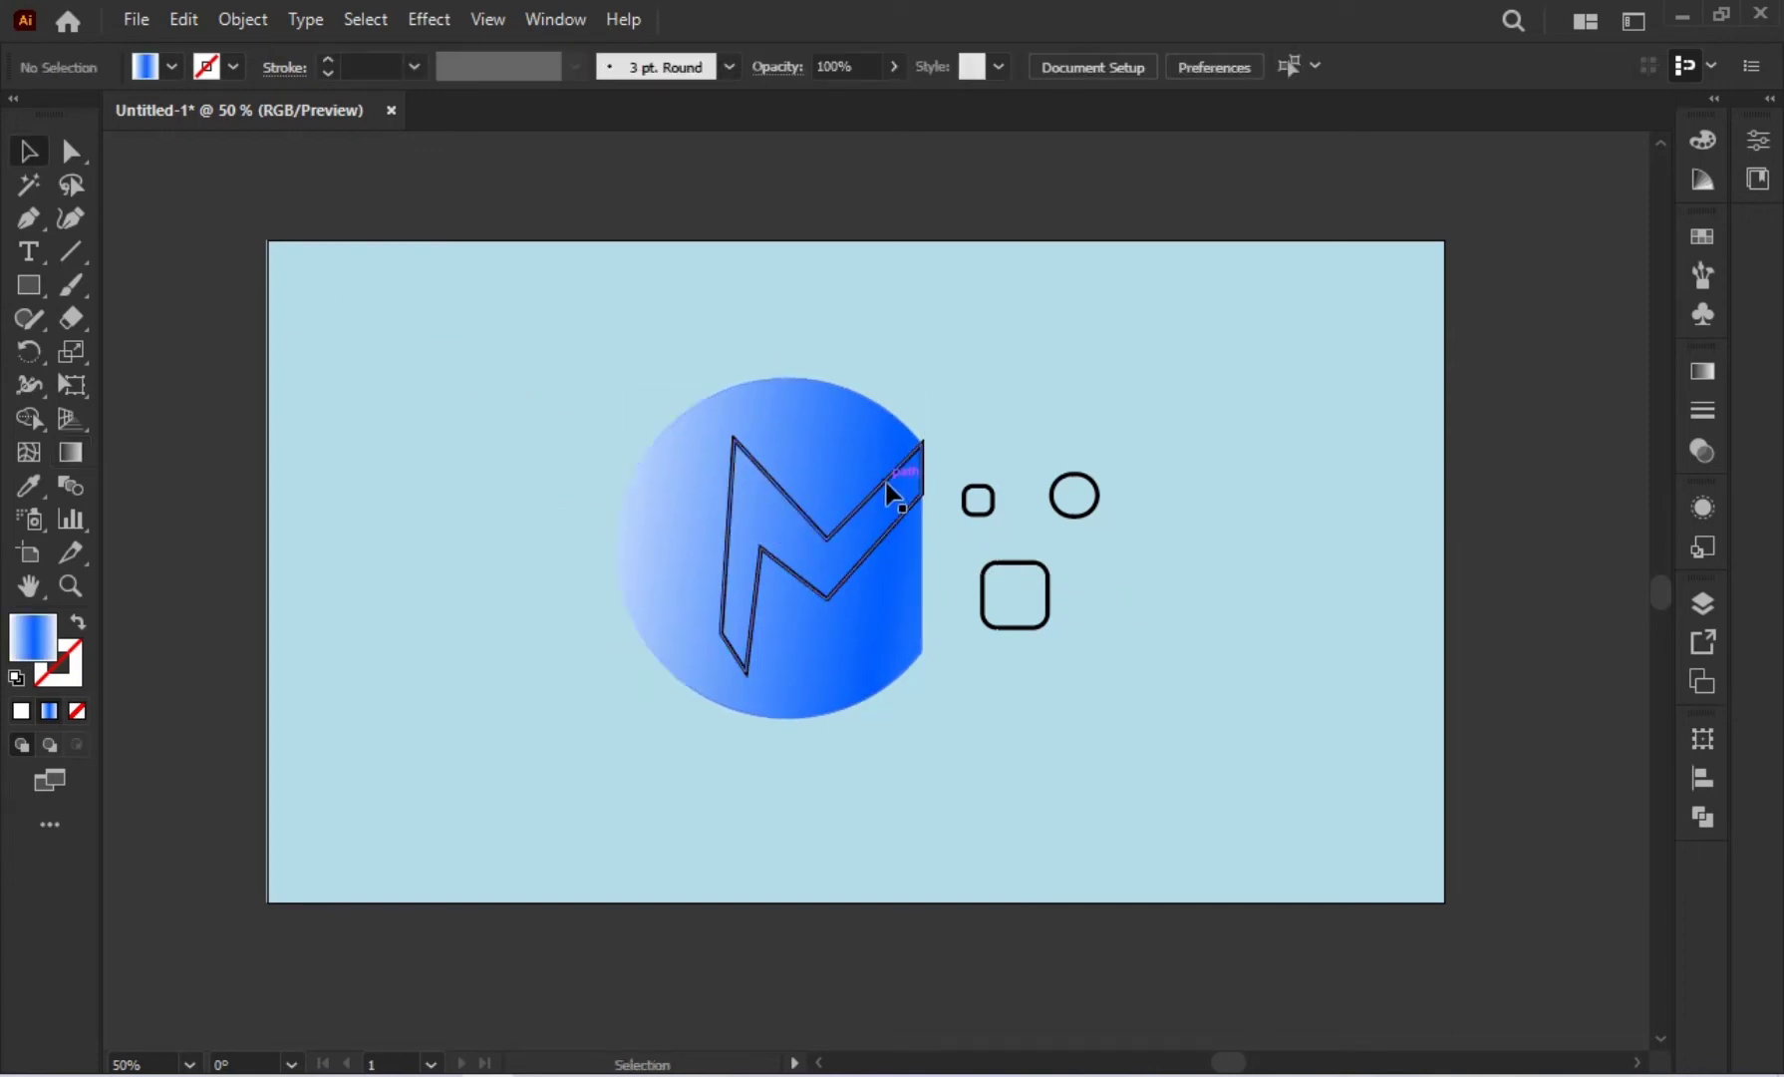
# Step: Swap the M outline's fill and stroke and fill the letter with the pale blue of the background
pyautogui.click(857, 507)
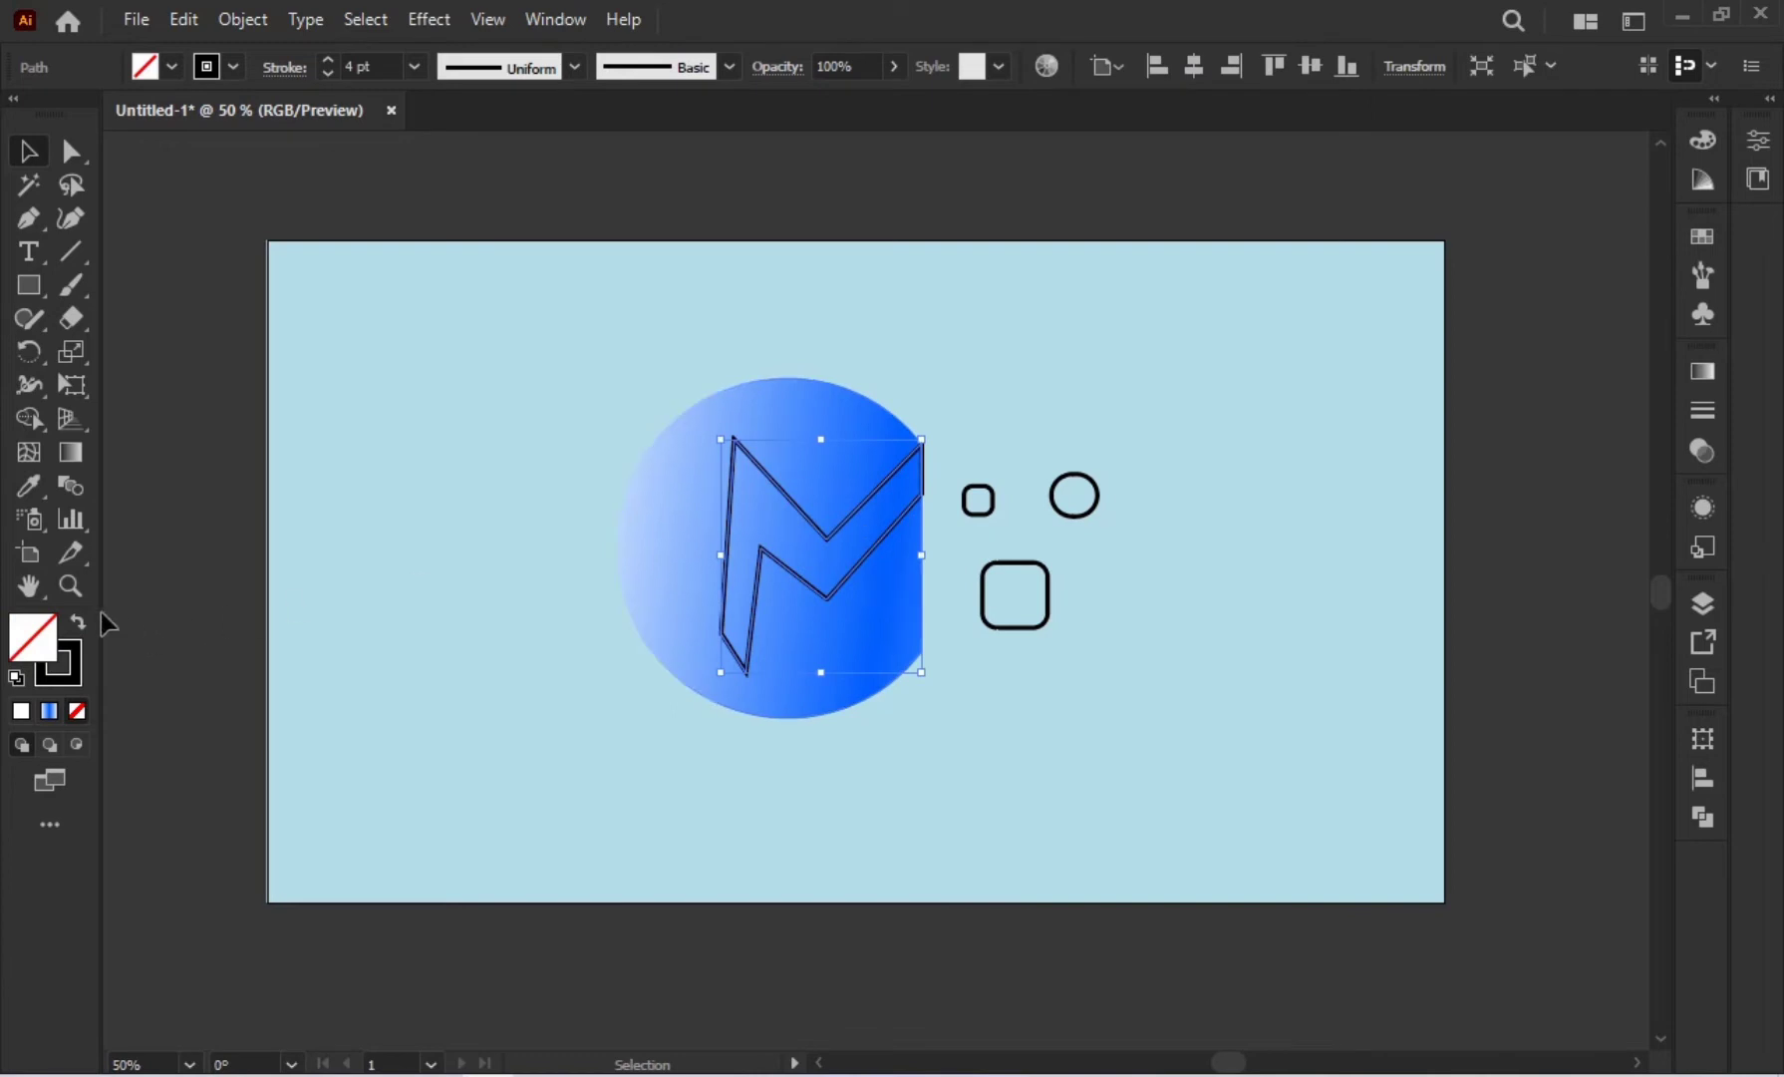
pyautogui.click(78, 625)
pyautogui.doubleClick(36, 637)
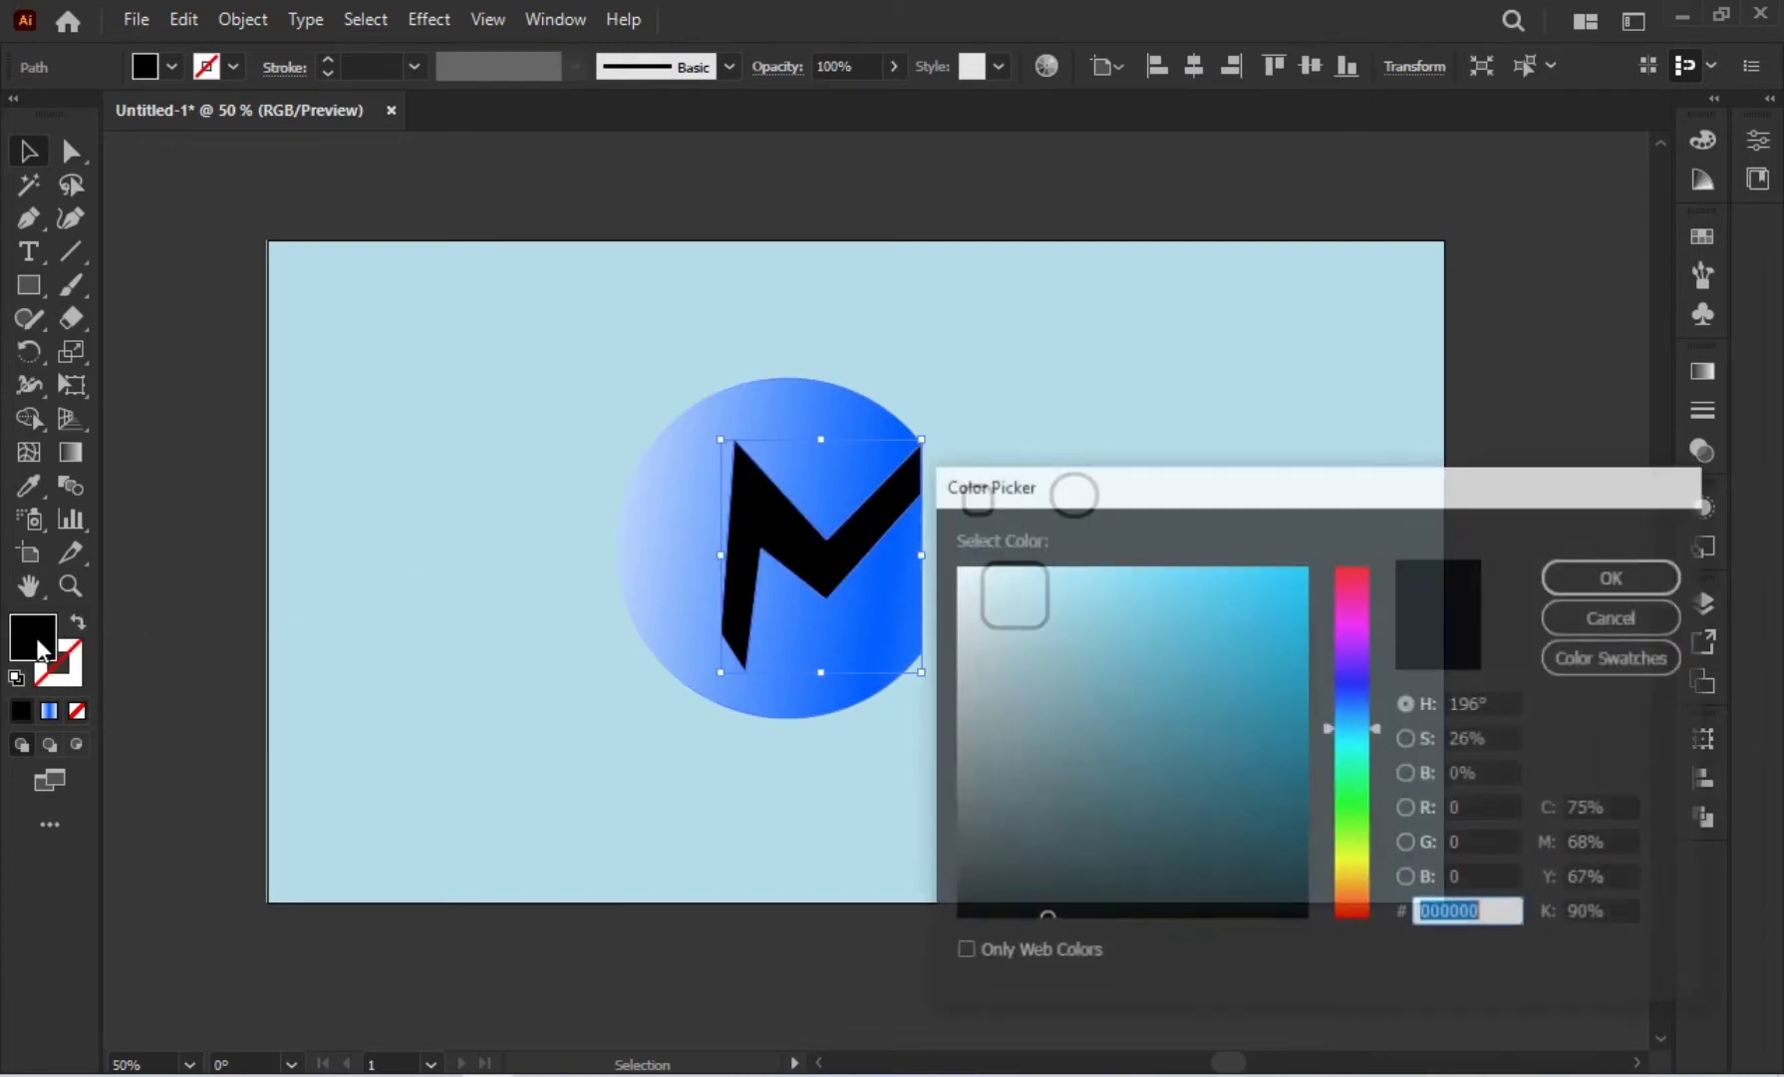
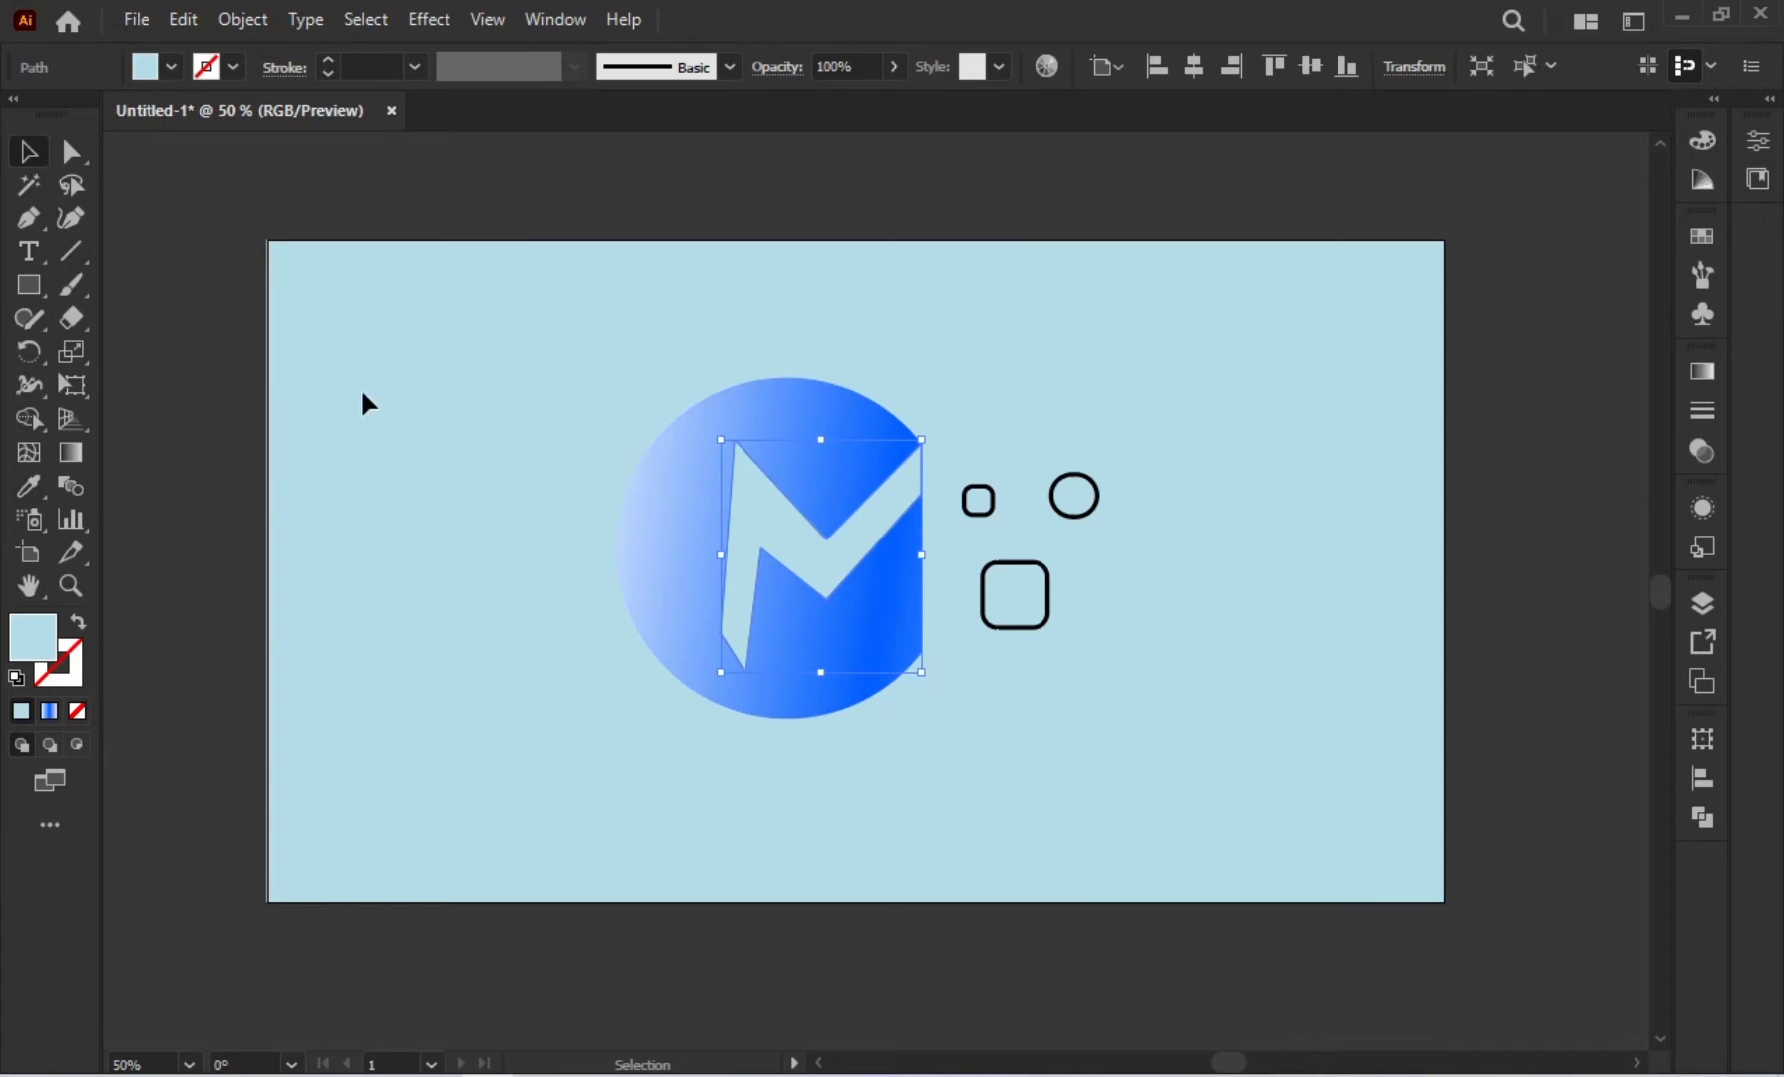
# Step: Raise the M's inner notch point, where the left leg meets the diagonal
pyautogui.scroll(2, 745, 504)
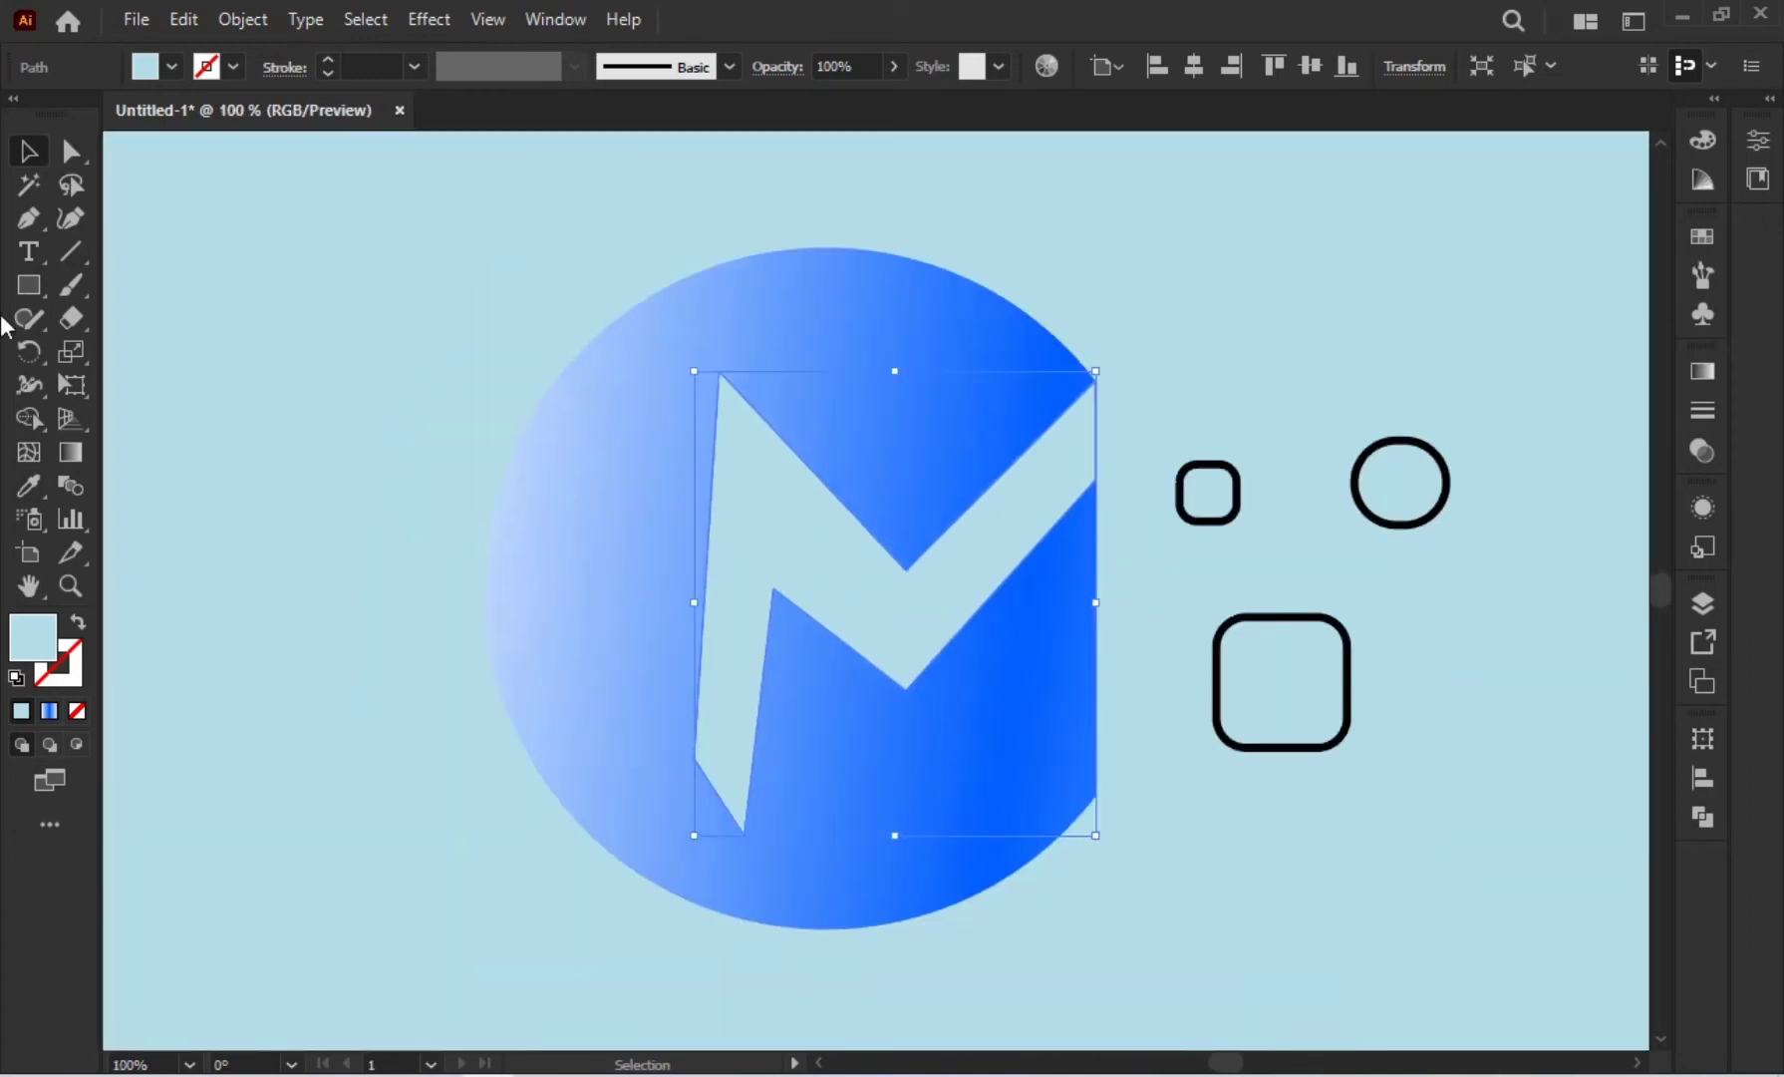
pyautogui.click(71, 150)
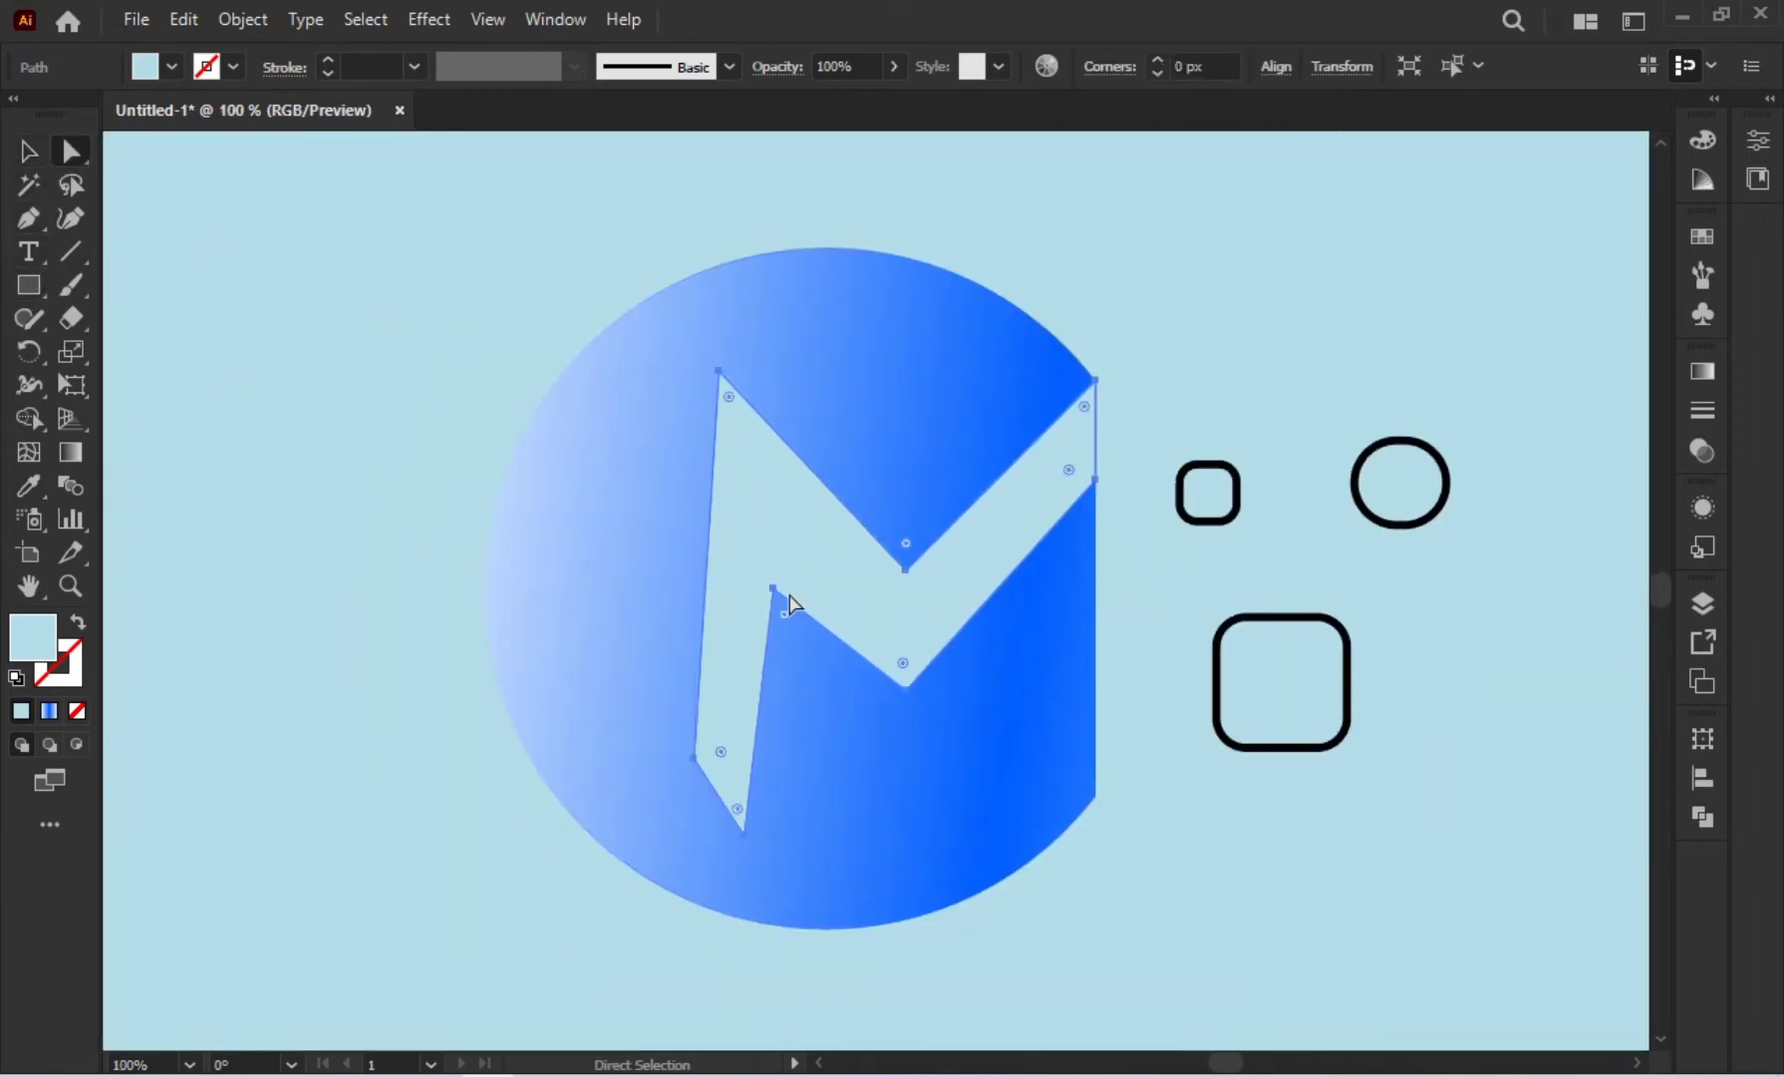
pyautogui.moveTo(778, 590); pyautogui.dragTo(777, 570)
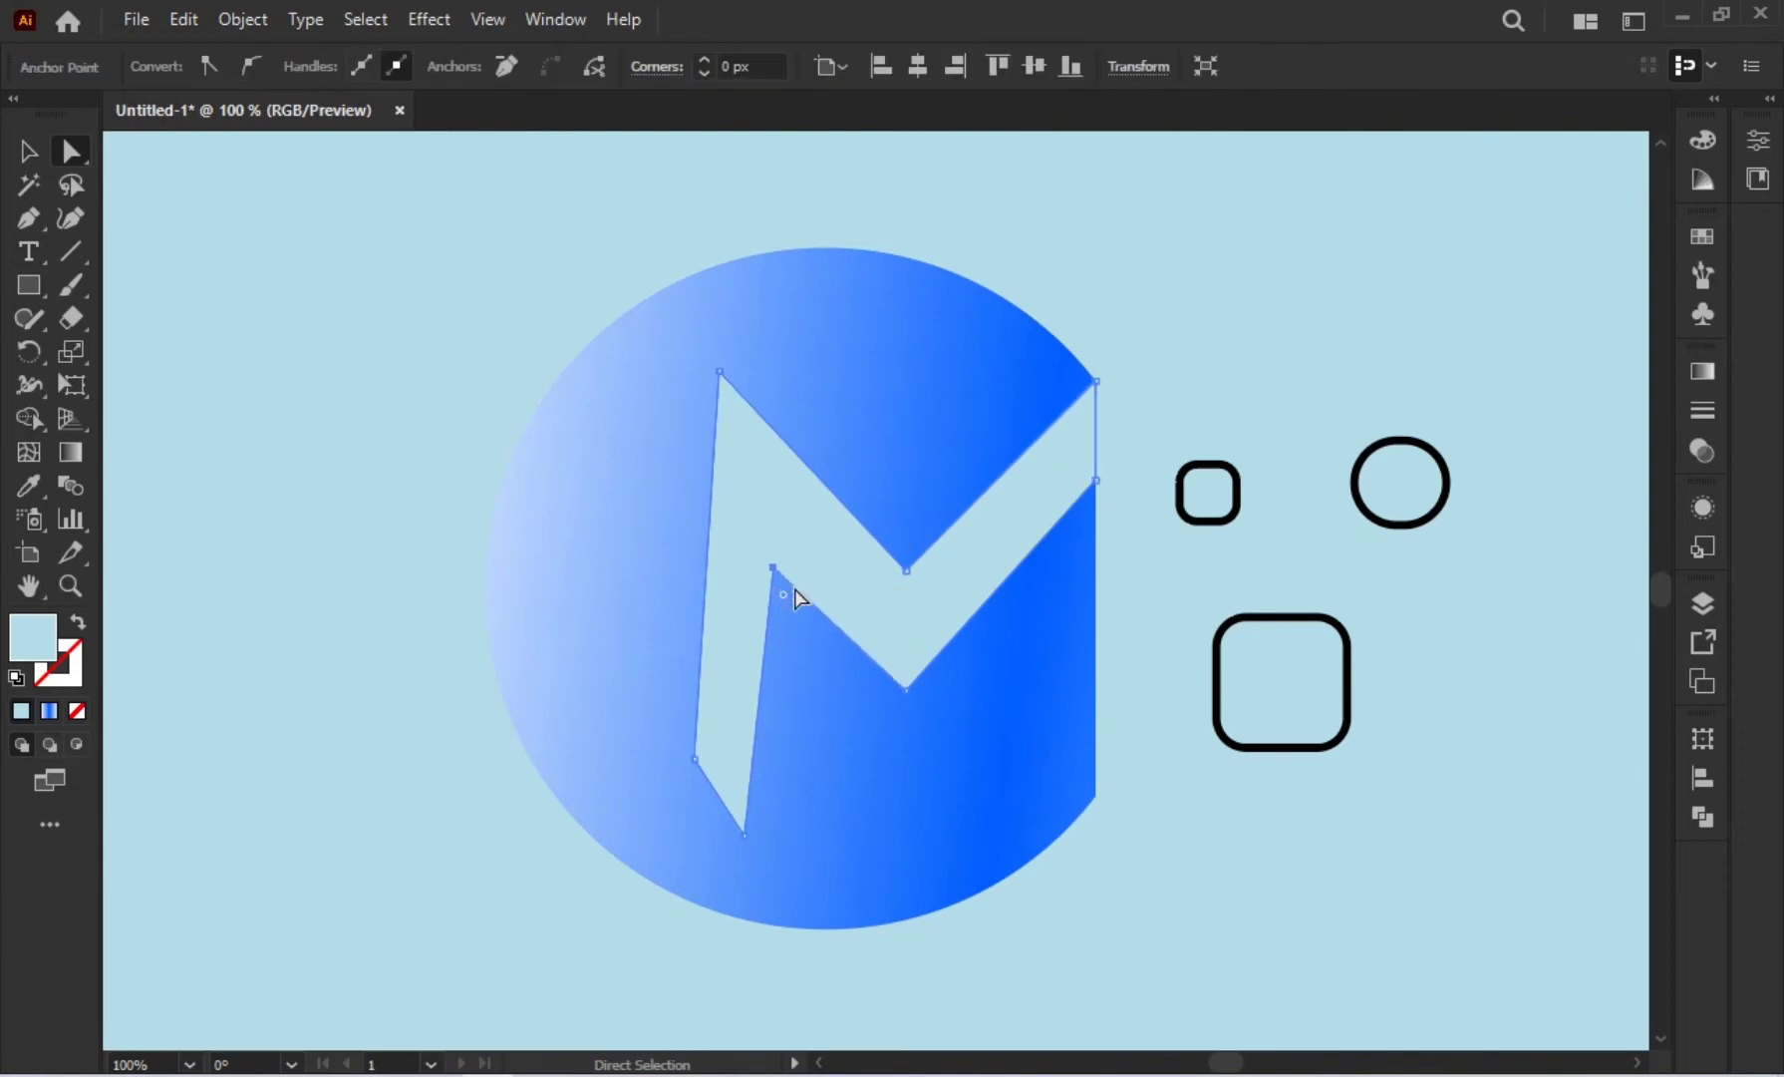
pyautogui.hotkey('shift', 'Up')
pyautogui.hotkey('shift', 'Up')
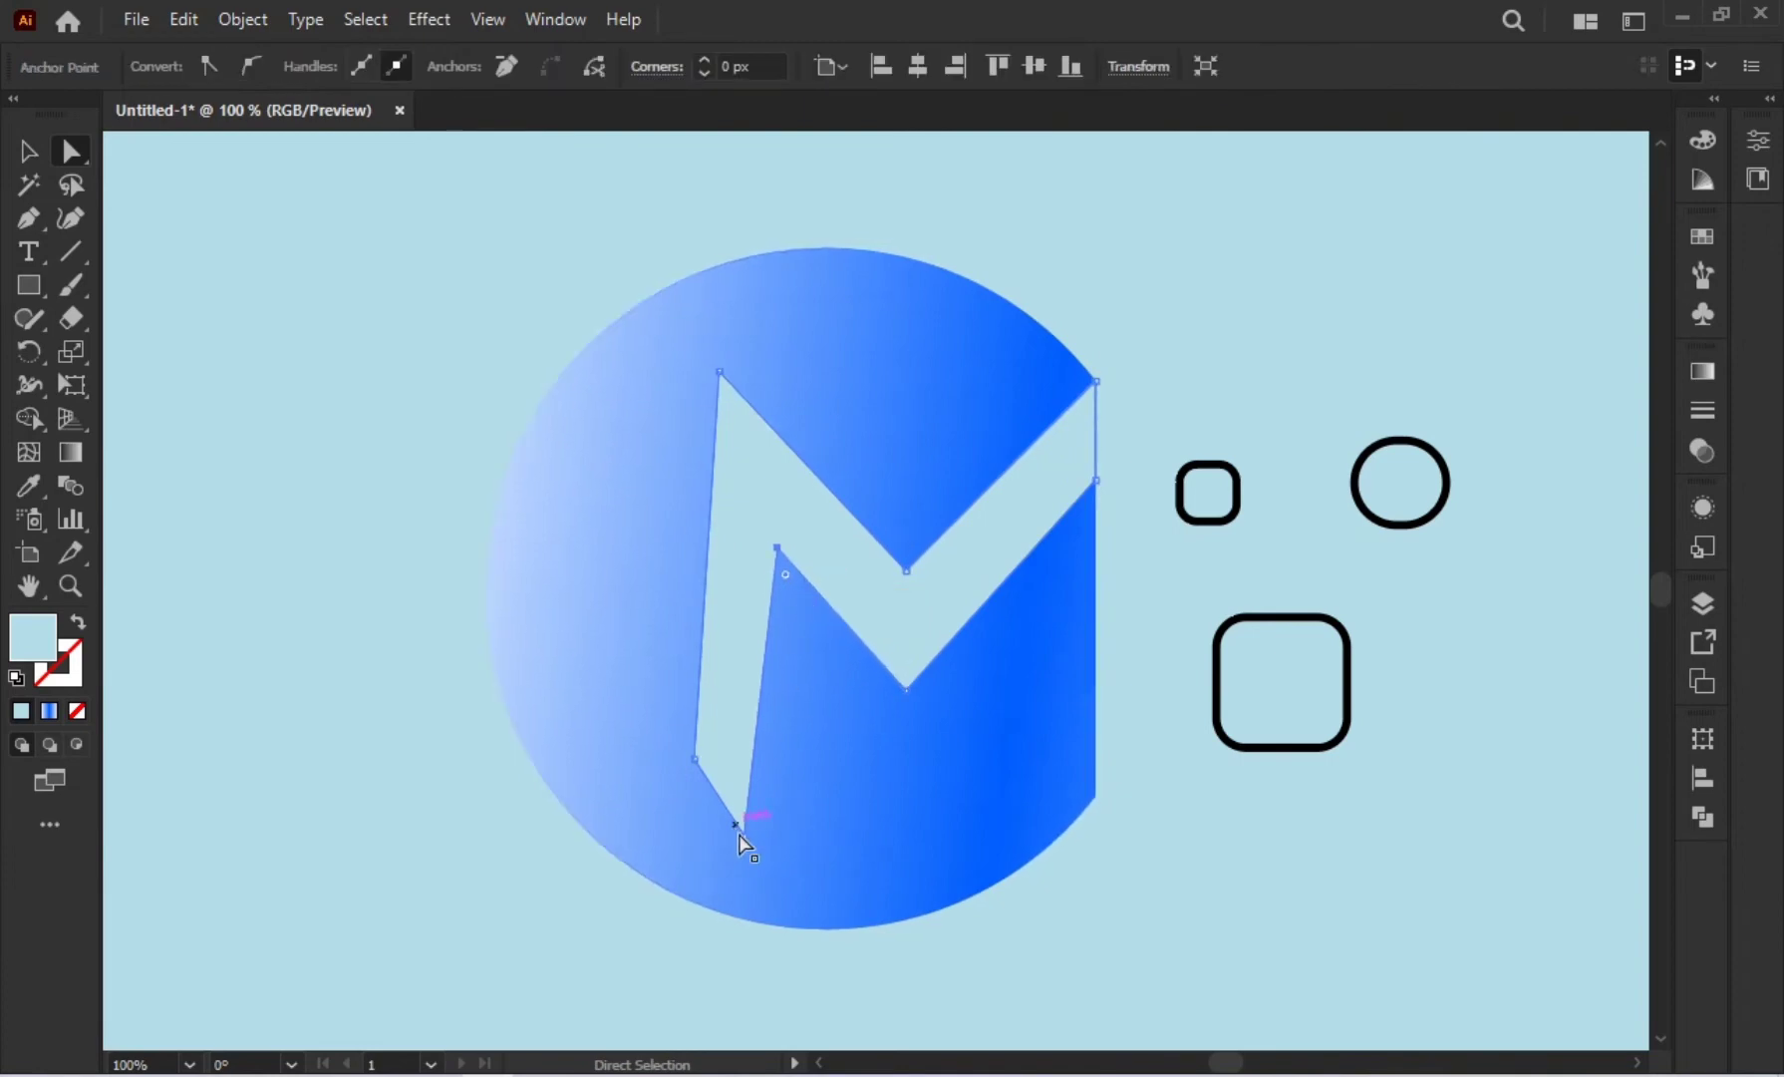
# Step: Shift the bottom tip of the M's left leg to the right and round the leg's outer lower corner to about 53 px
pyautogui.moveTo(737, 833); pyautogui.dragTo(767, 841)
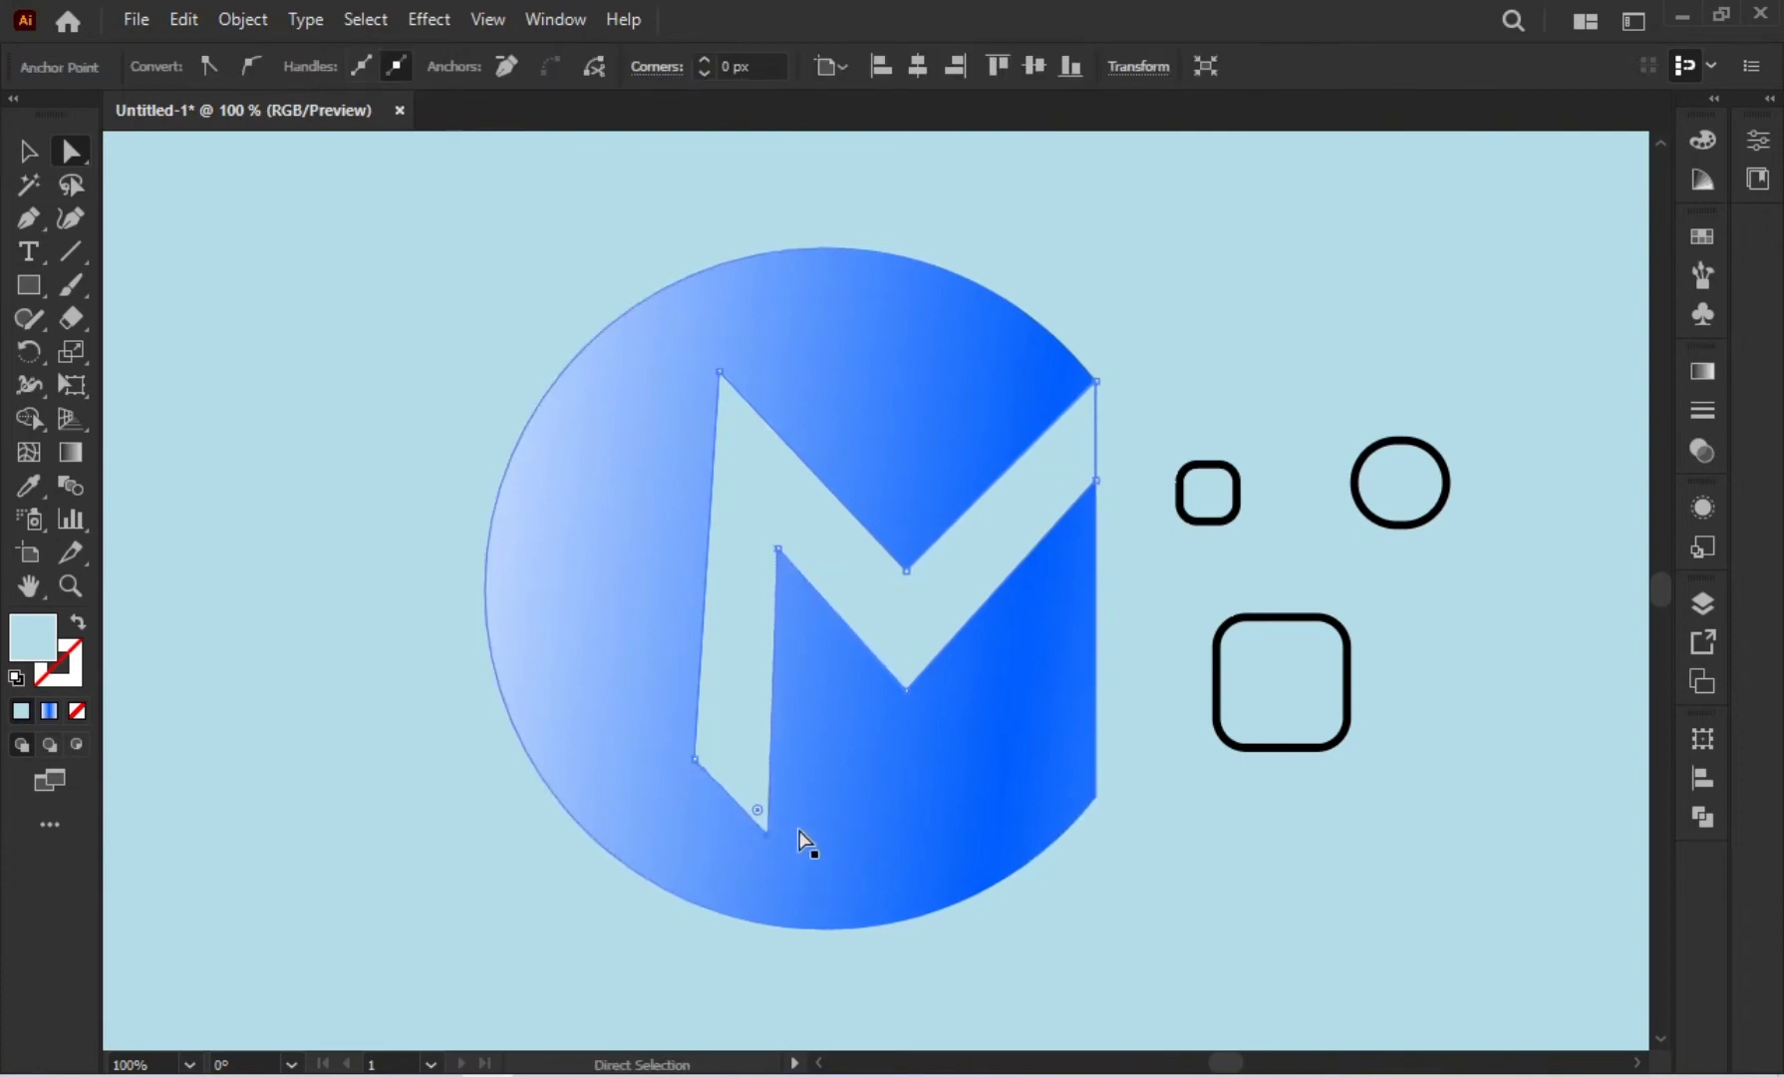
pyautogui.moveTo(696, 760); pyautogui.dragTo(790, 679)
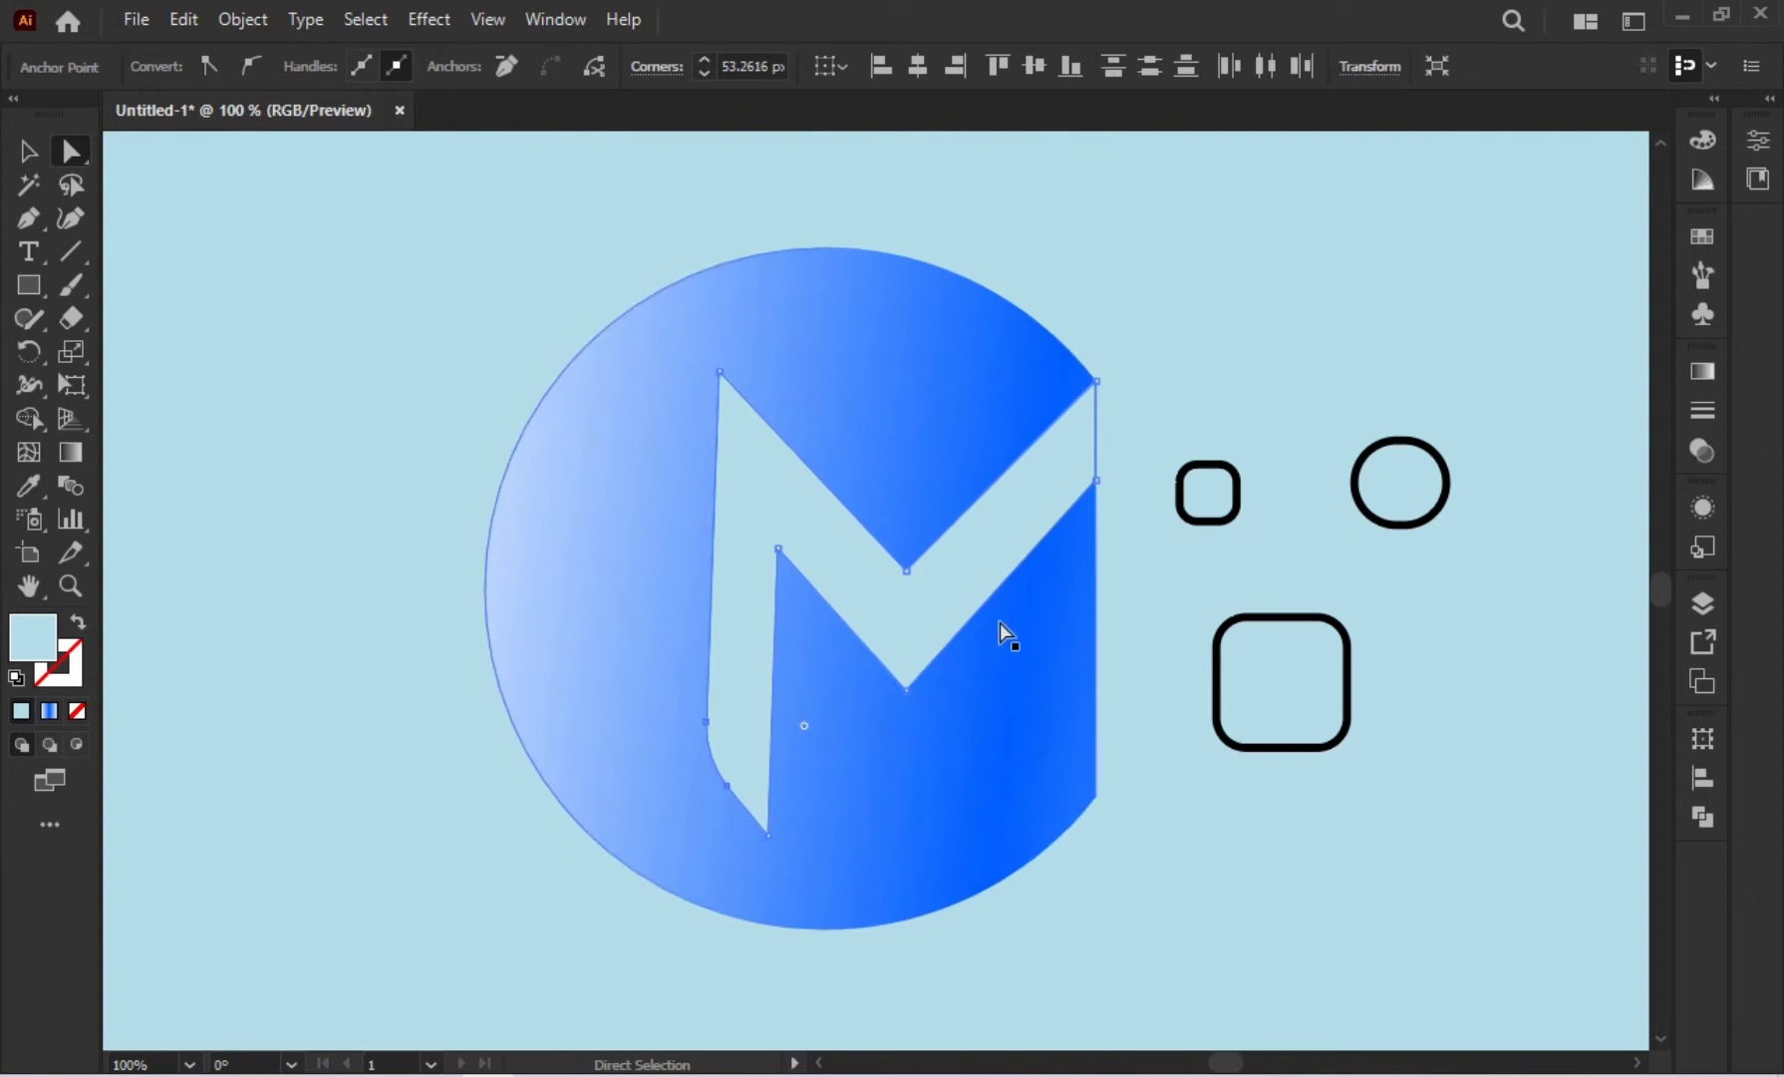
# Step: Raise the lower point of the M's central V and nudge it slightly right to even out the stroke thickness
pyautogui.click(906, 690)
pyautogui.hotkey('shift', 'Up')
pyautogui.hotkey('shift', 'Up')
pyautogui.hotkey('shift', 'Up')
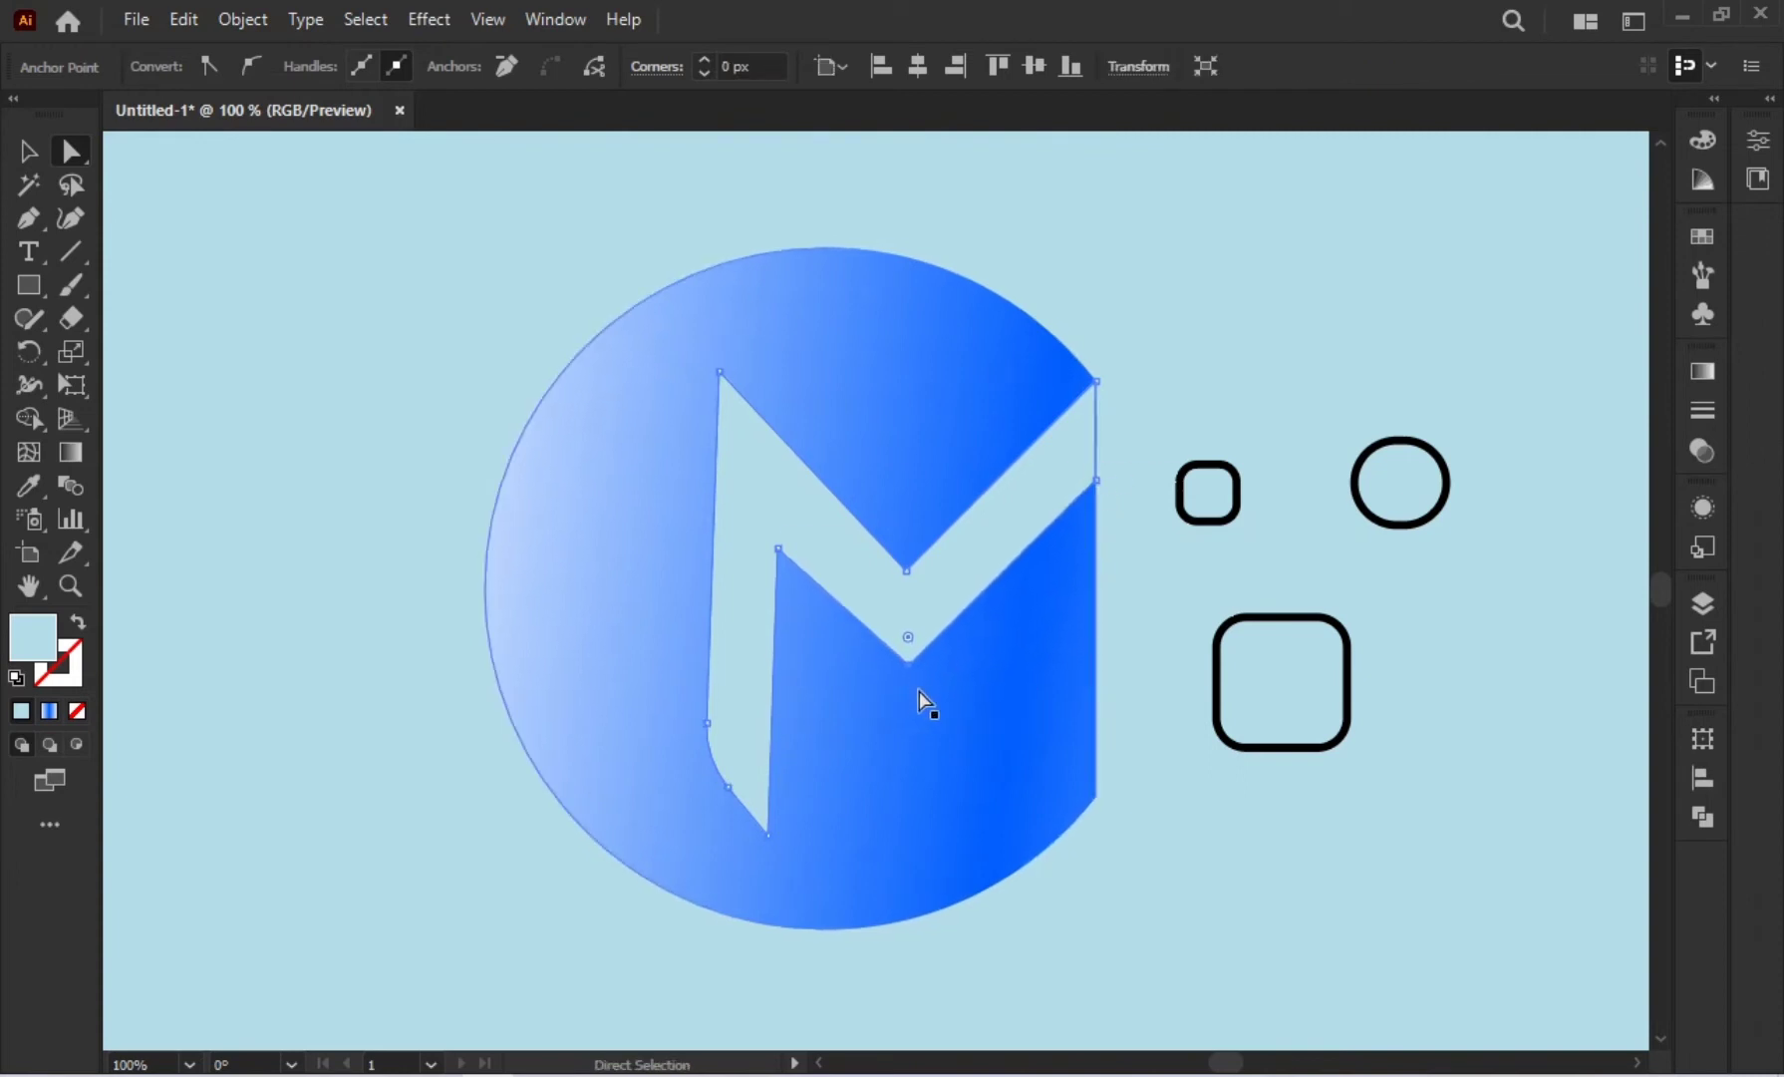
pyautogui.press('Right')
pyautogui.press('Right')
pyautogui.press('Right')
pyautogui.press('Down')
pyautogui.press('Down')
pyautogui.press('Down')
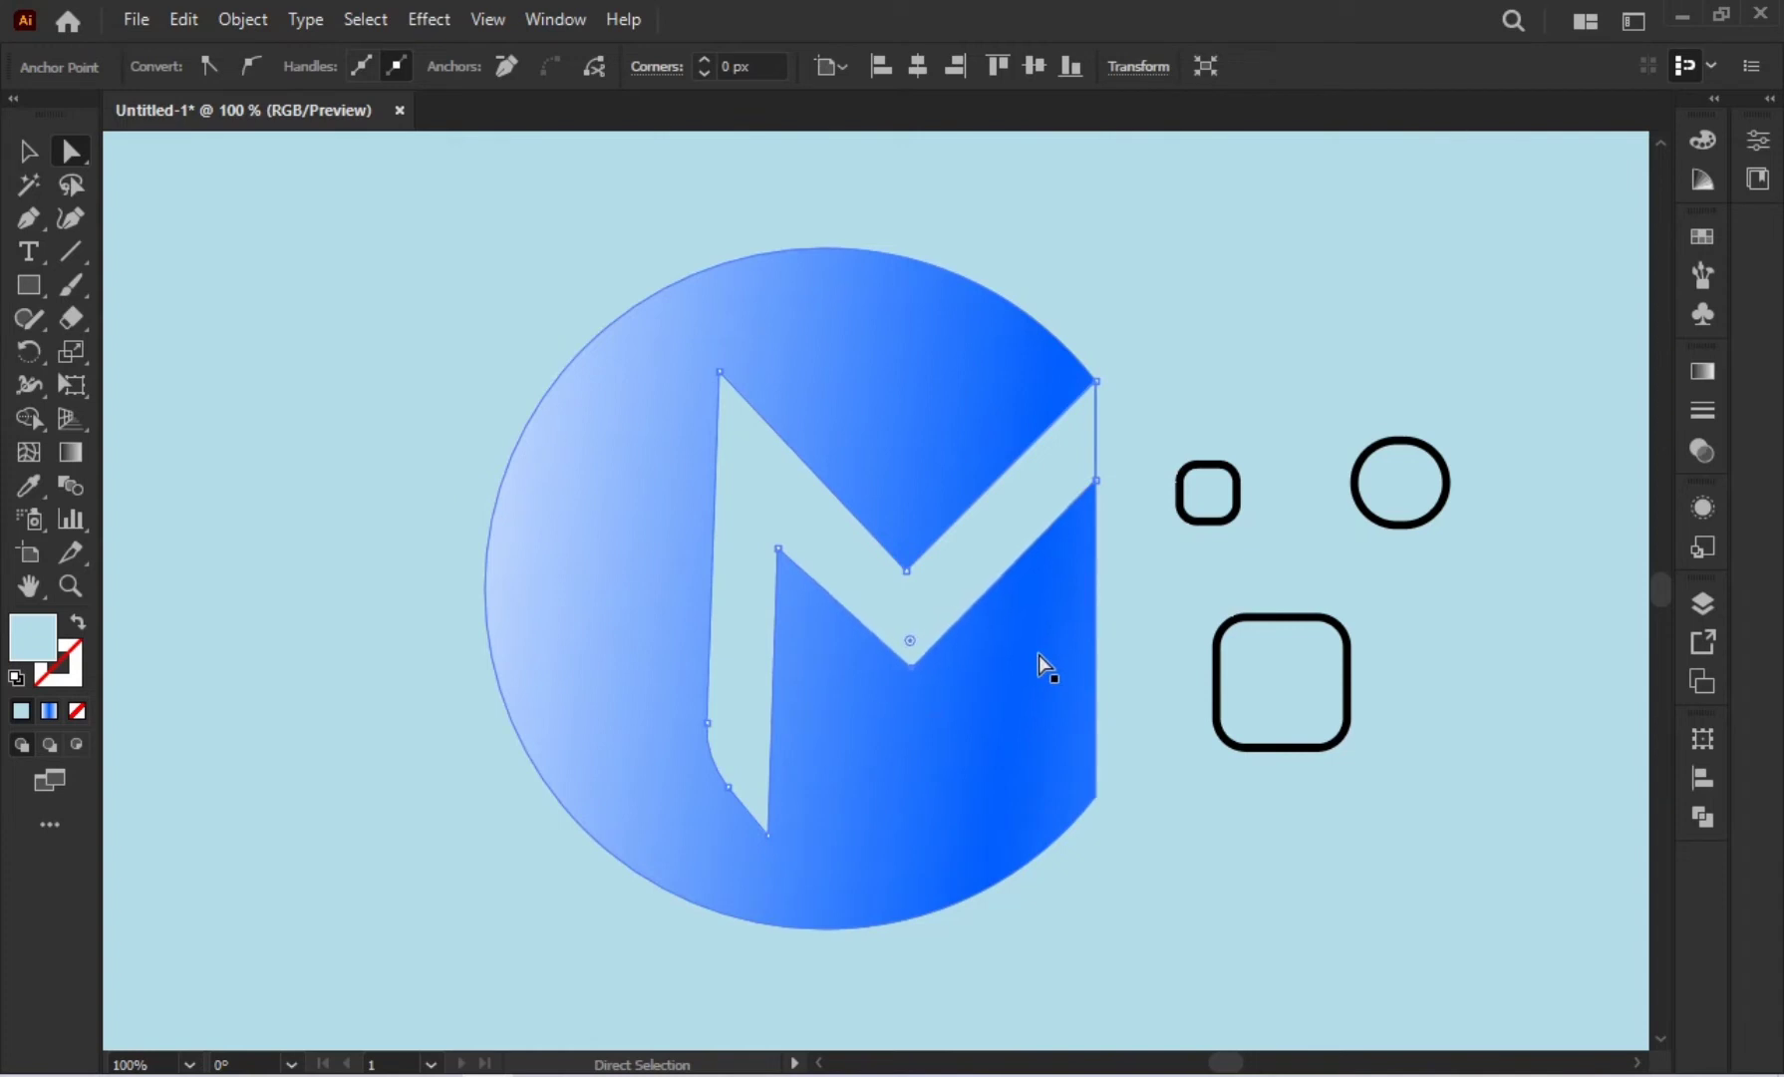
# Step: Nudge the upper point of the M's central V slightly right, in line with the lower point, and deselect the letter
pyautogui.click(908, 574)
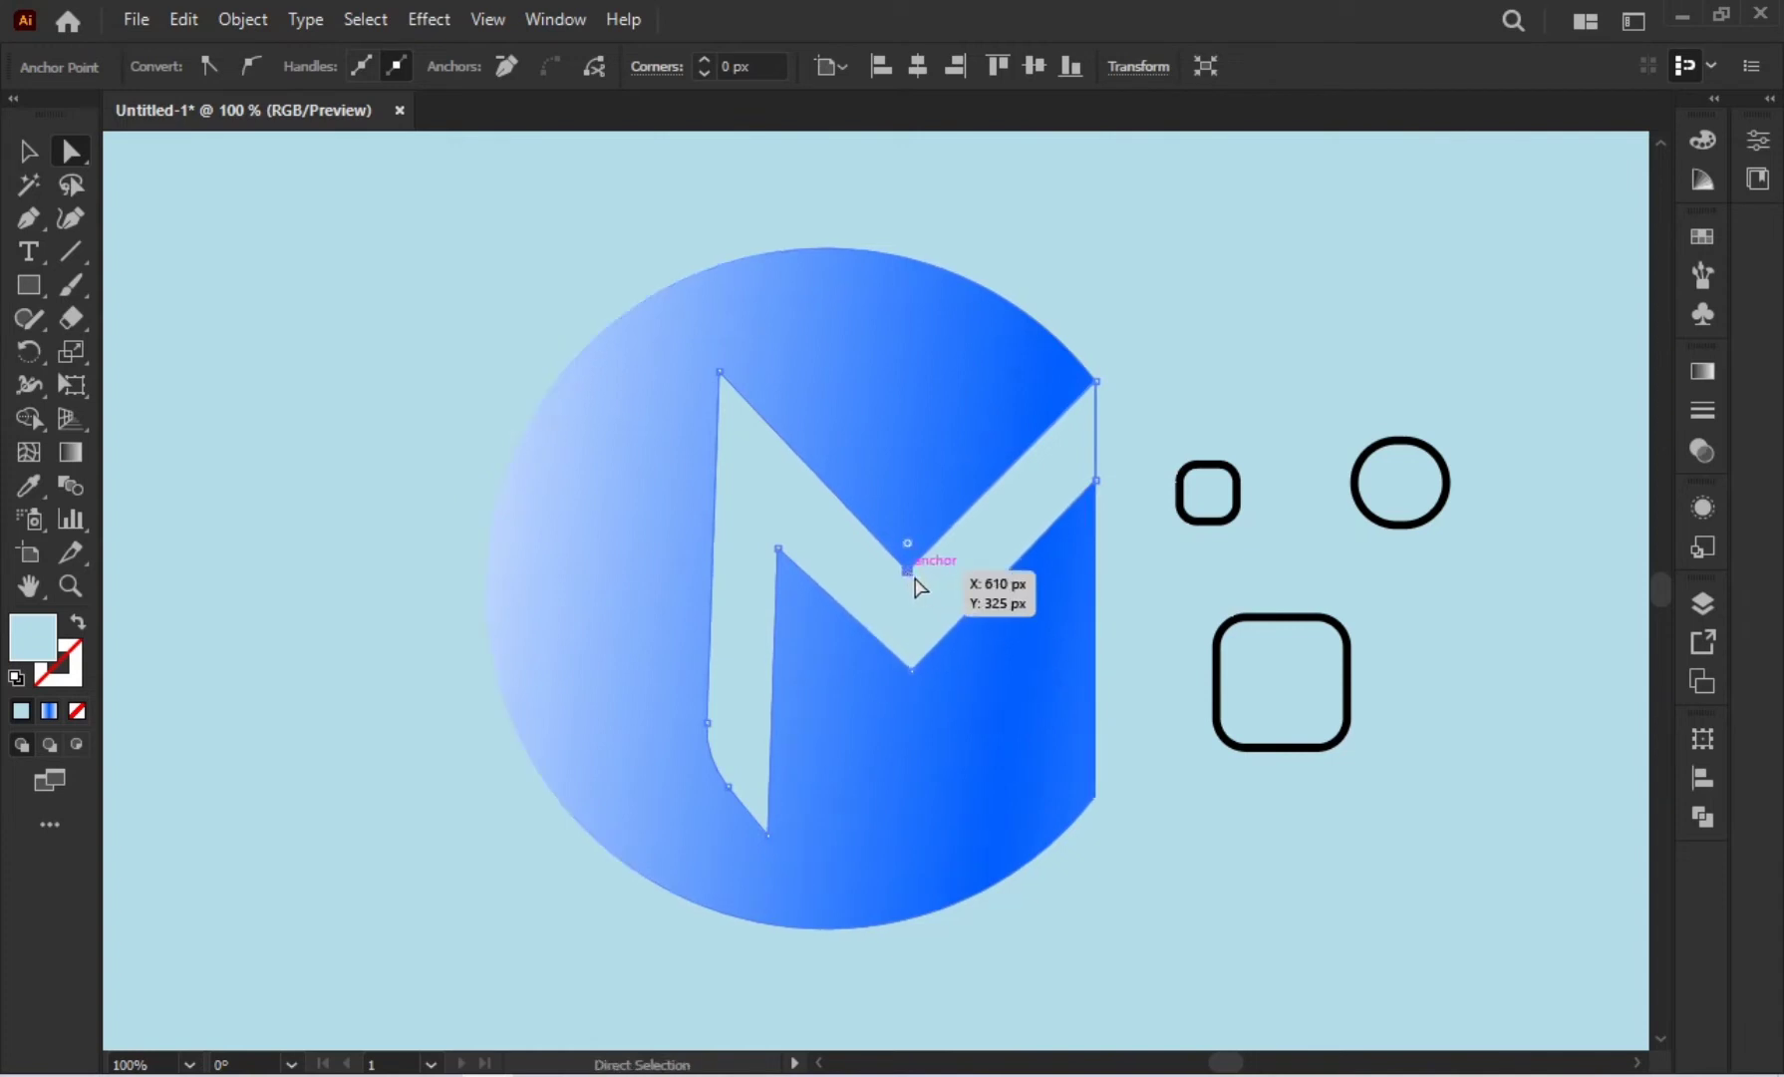
pyautogui.press('Right')
pyautogui.press('Right')
pyautogui.press('Right')
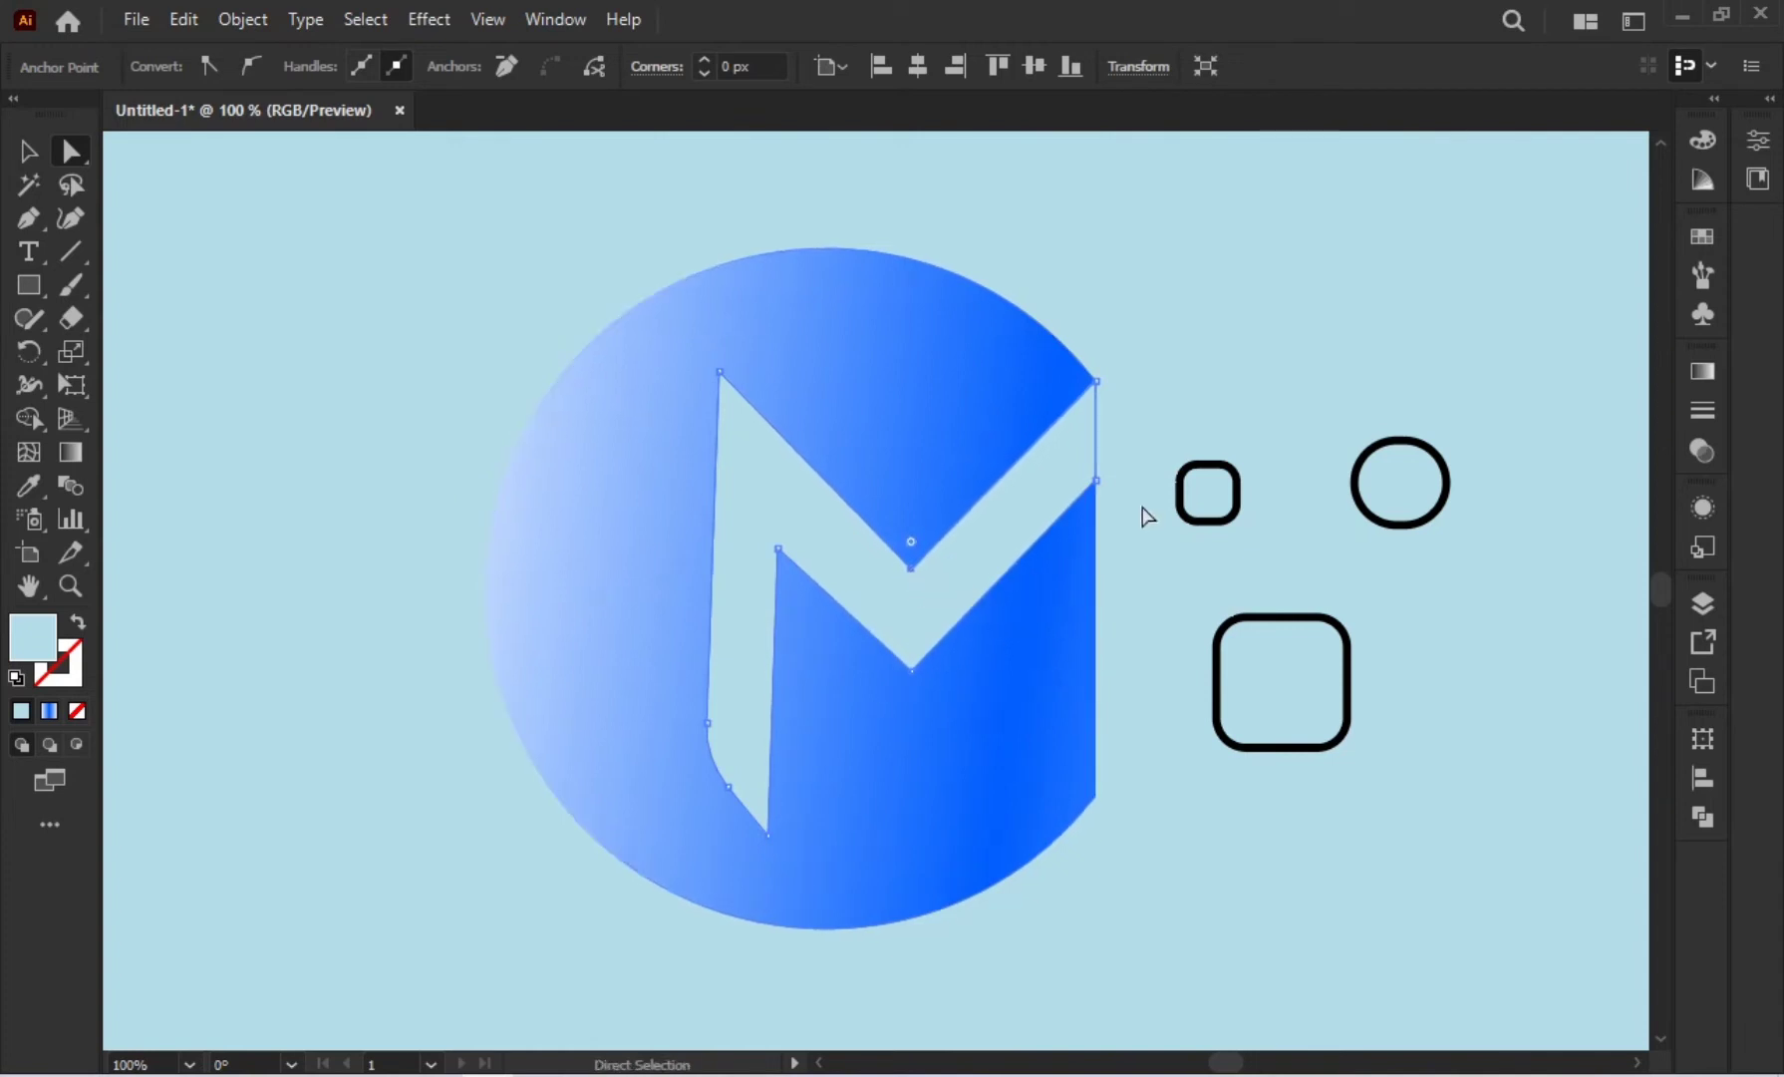
pyautogui.click(1096, 481)
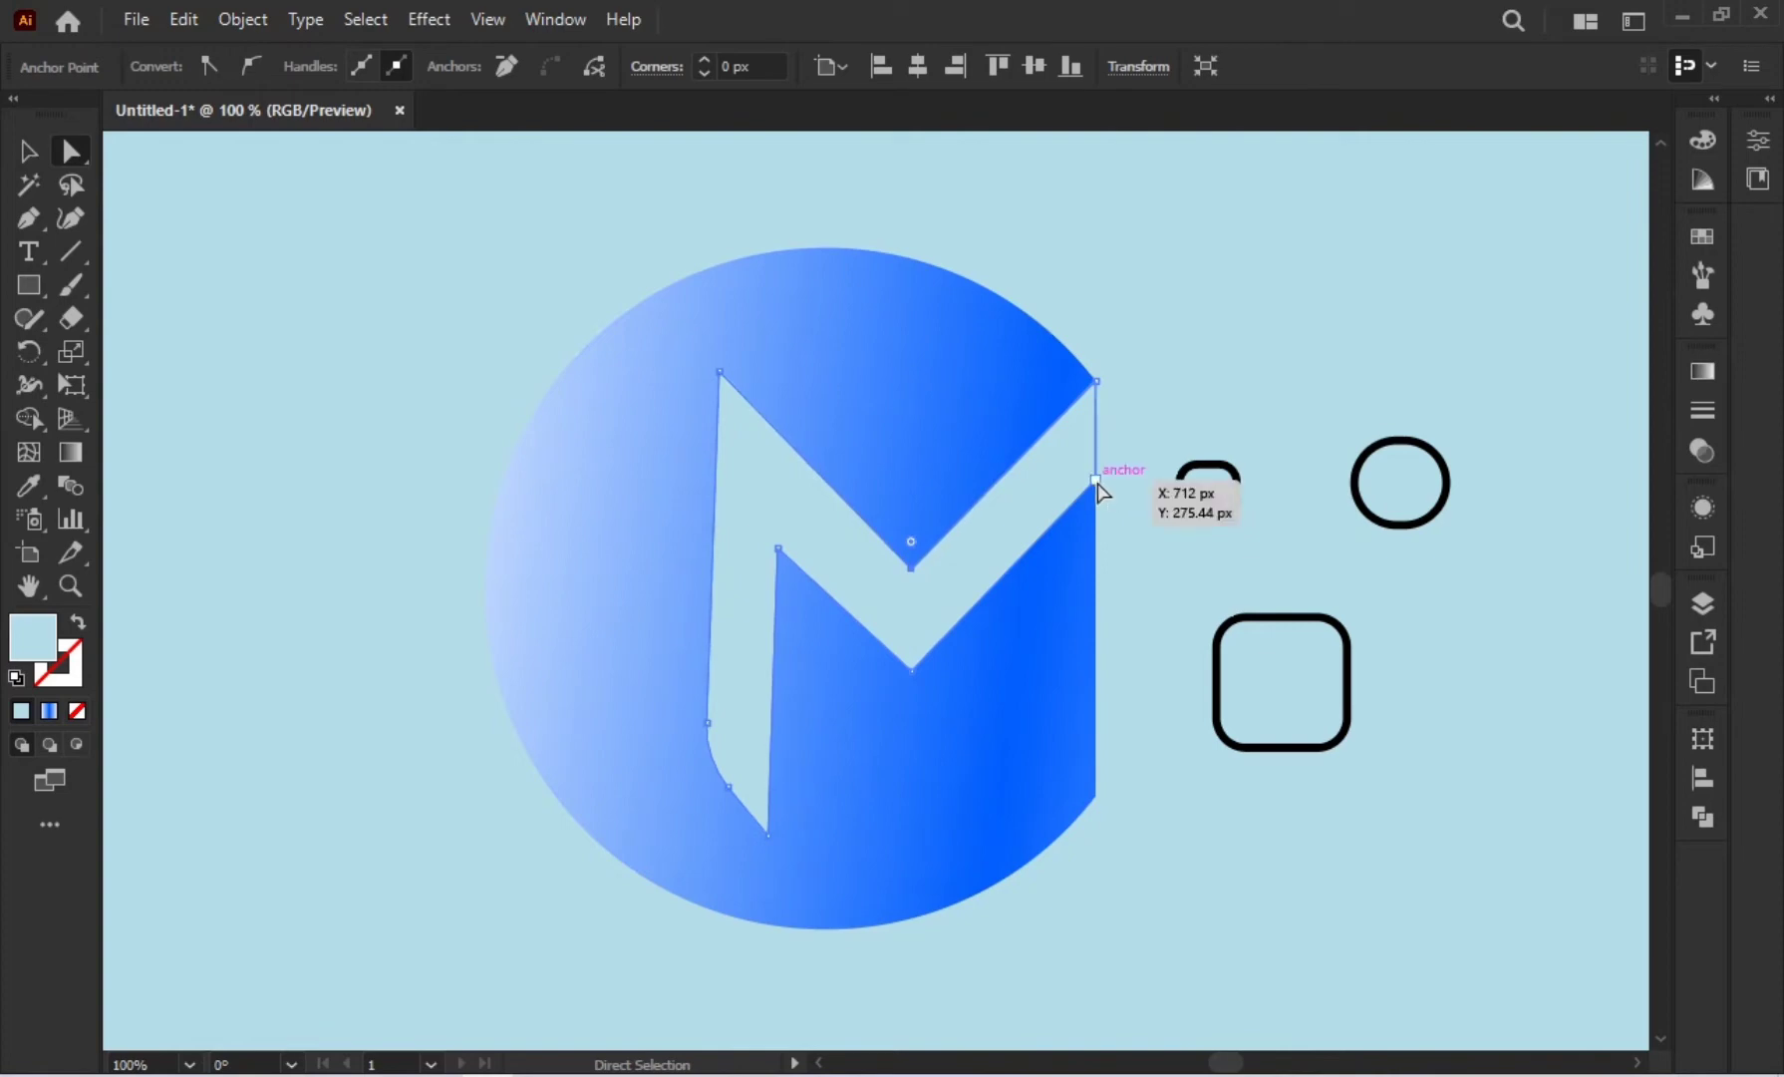
pyautogui.click(1178, 394)
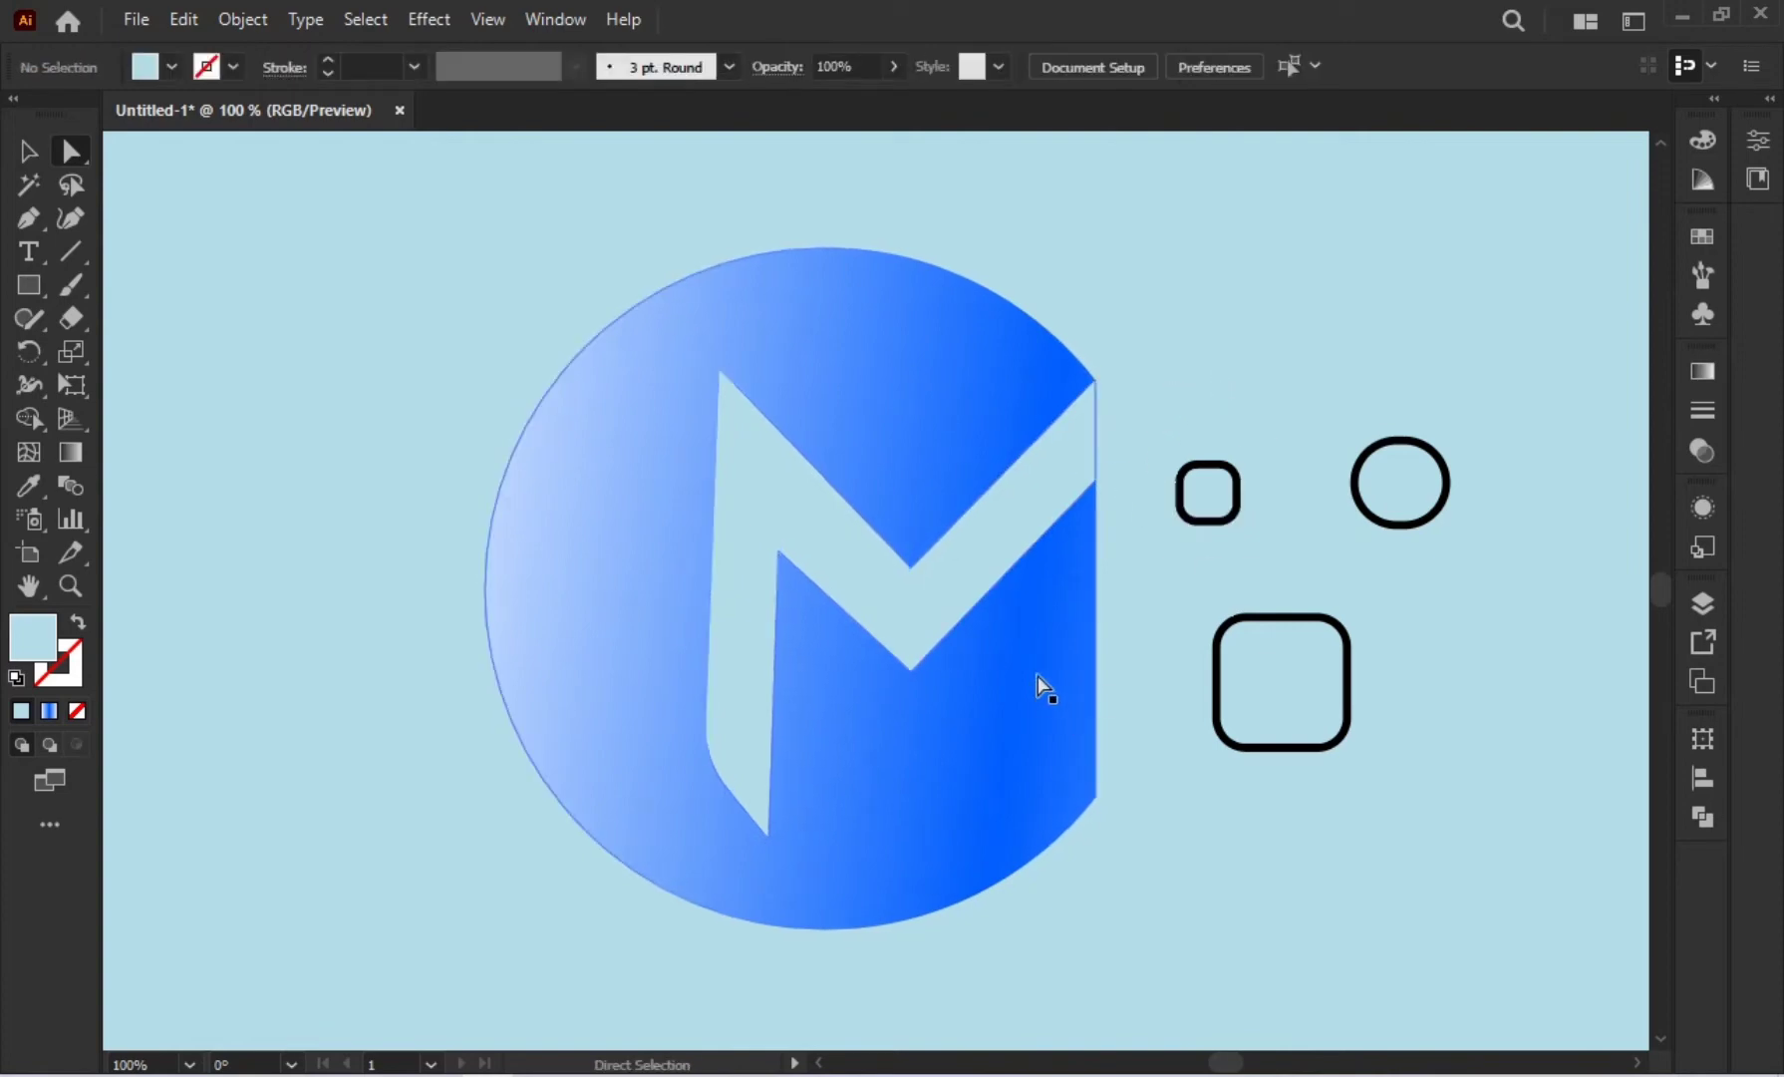
# Step: Move the midpoint between the circle gradient's first white stop and the blue stop to about 38%
pyautogui.scroll(-2, 832, 462)
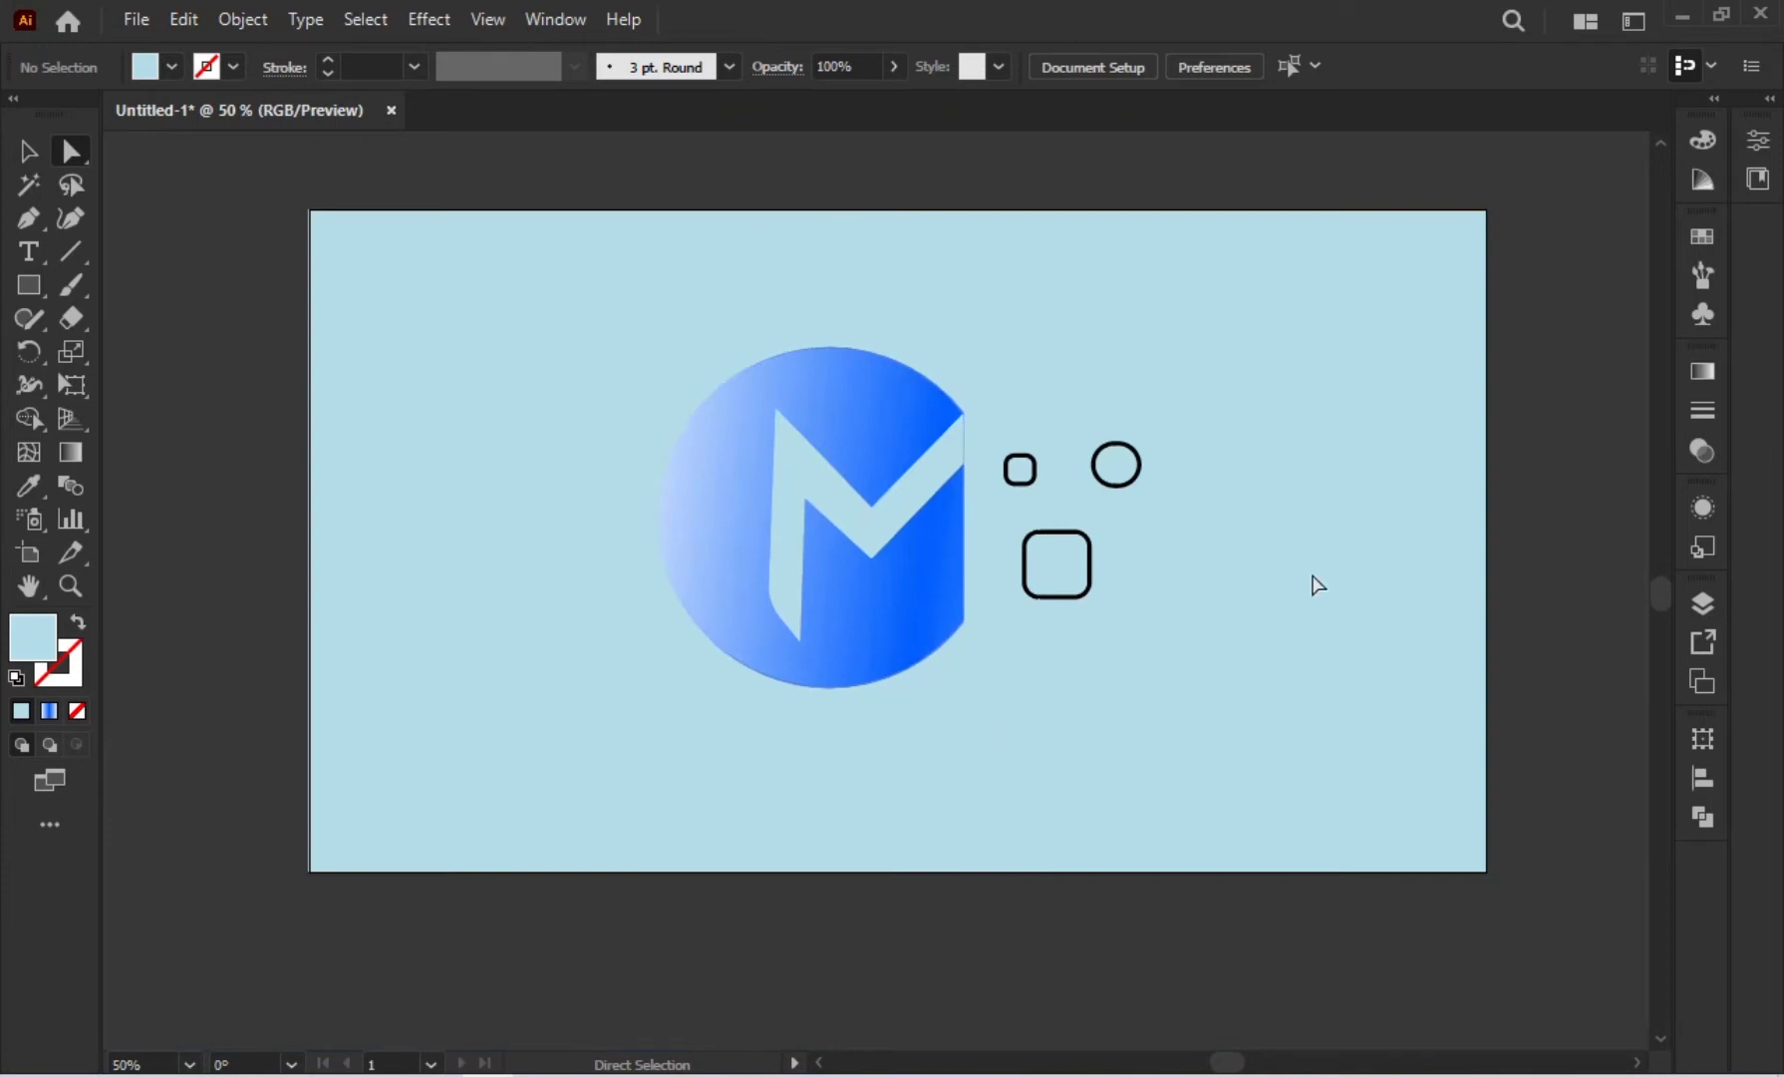
pyautogui.click(690, 499)
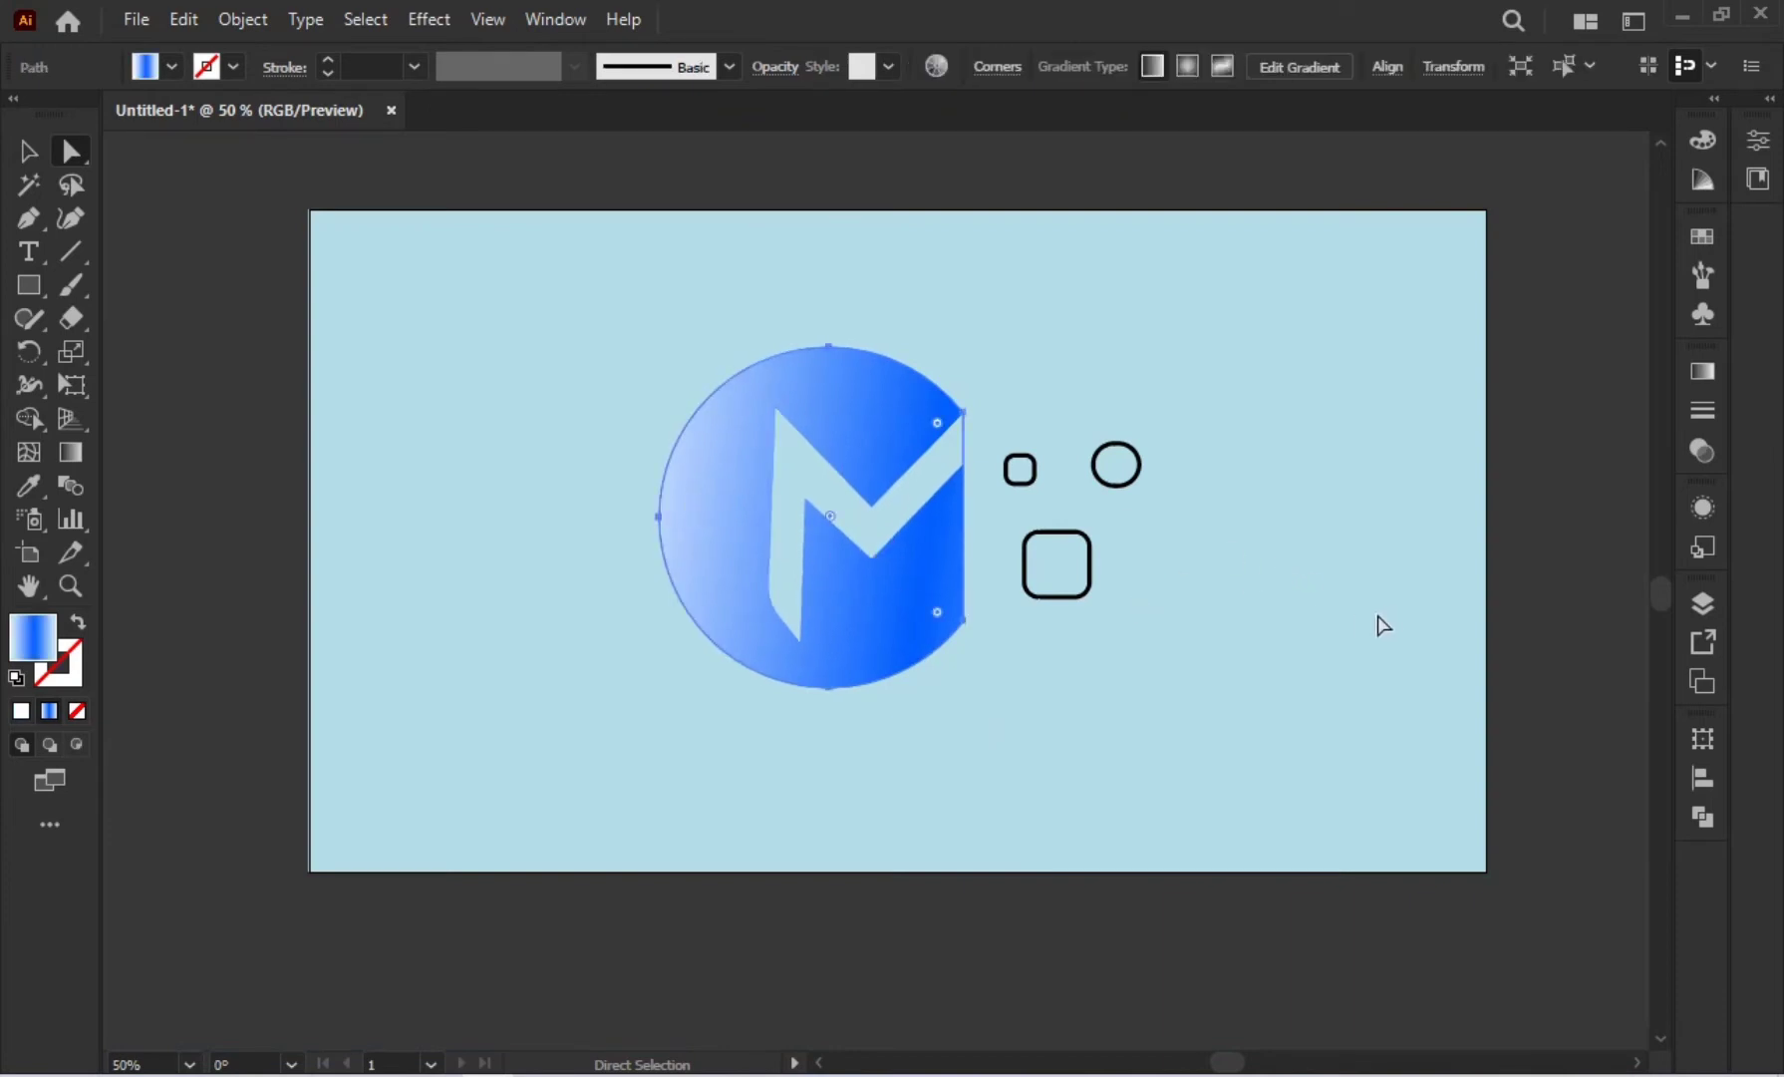
pyautogui.click(1714, 381)
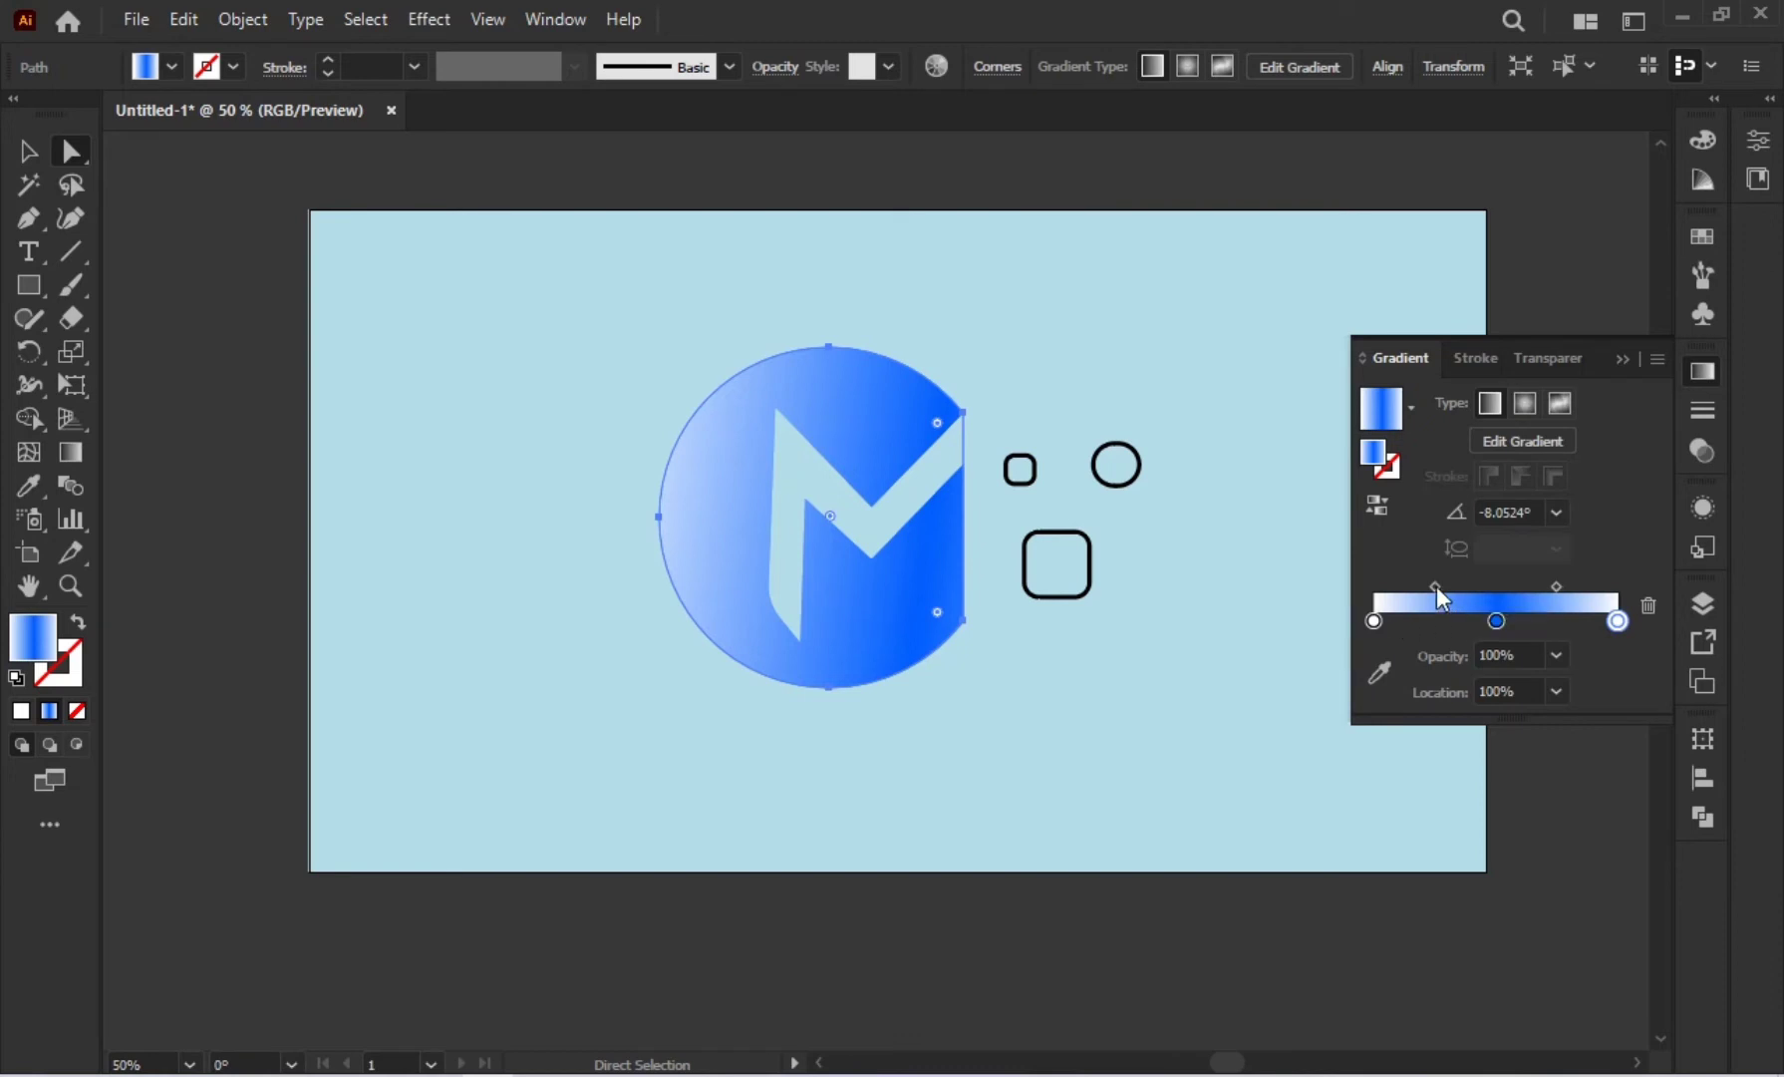
pyautogui.moveTo(1436, 585); pyautogui.dragTo(1420, 592)
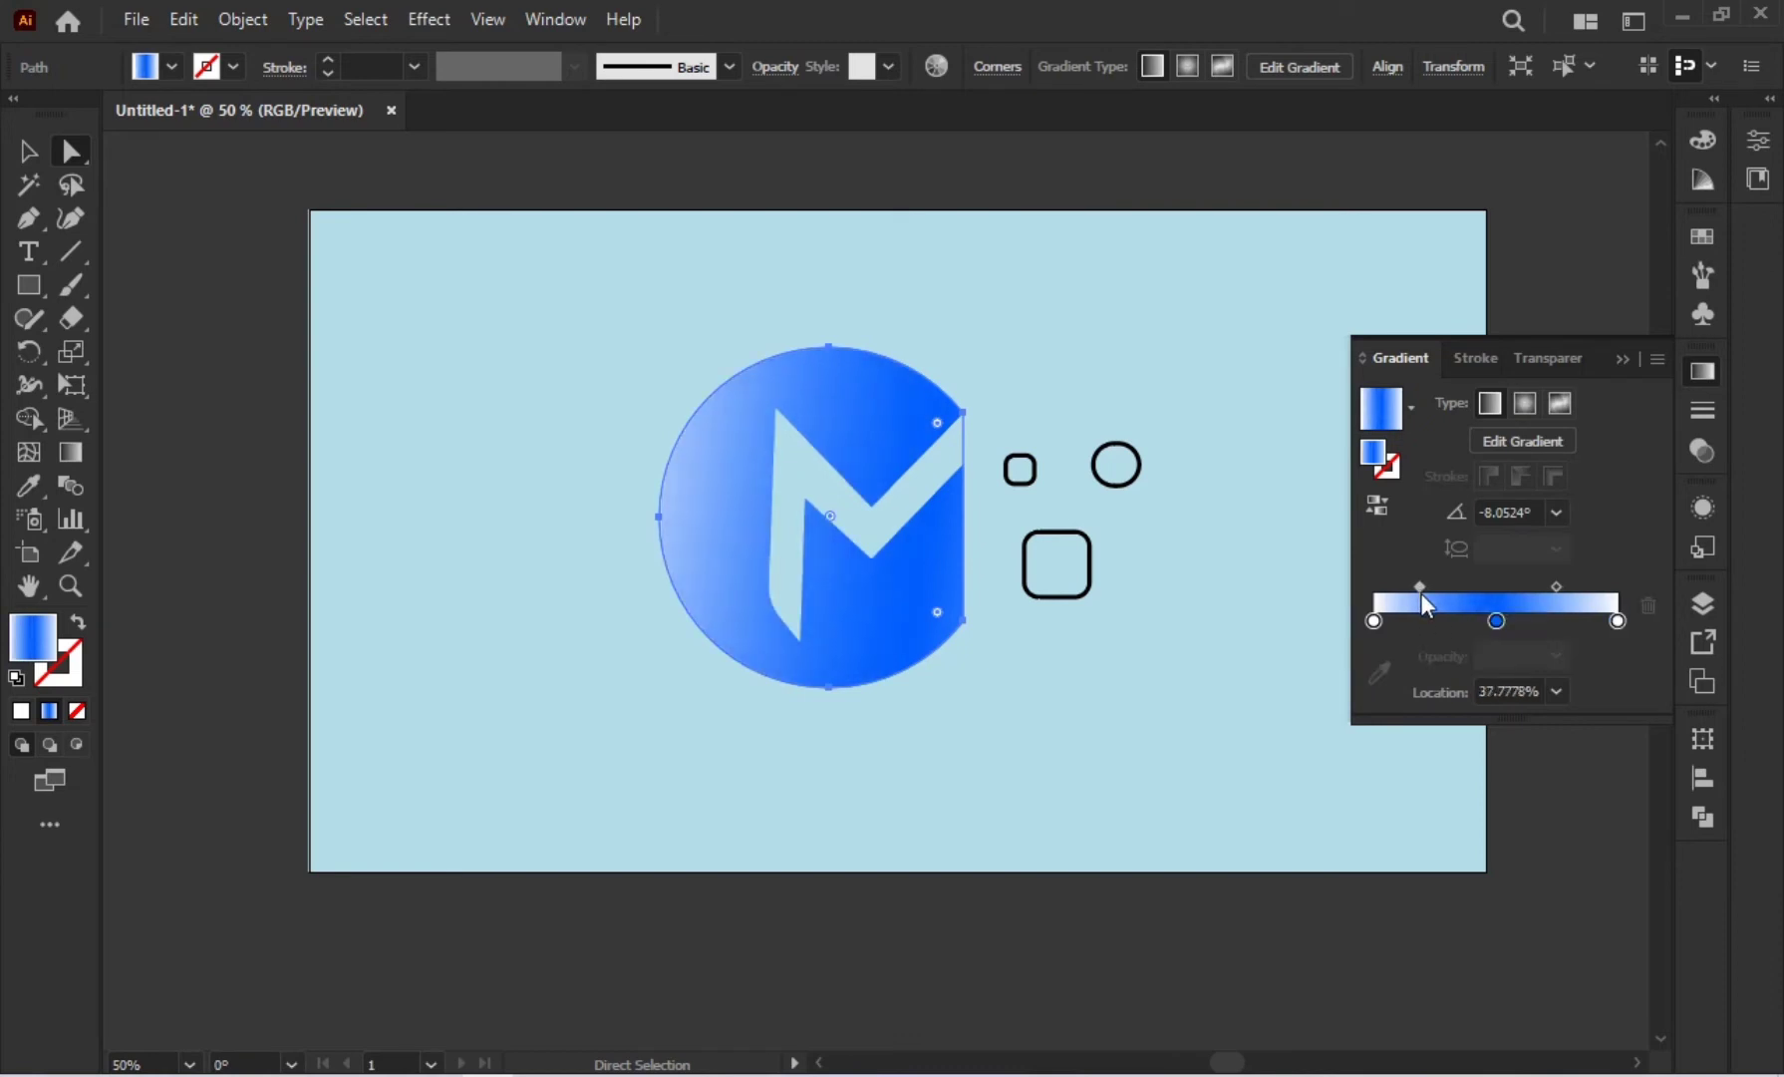
pyautogui.click(1624, 361)
pyautogui.click(1162, 379)
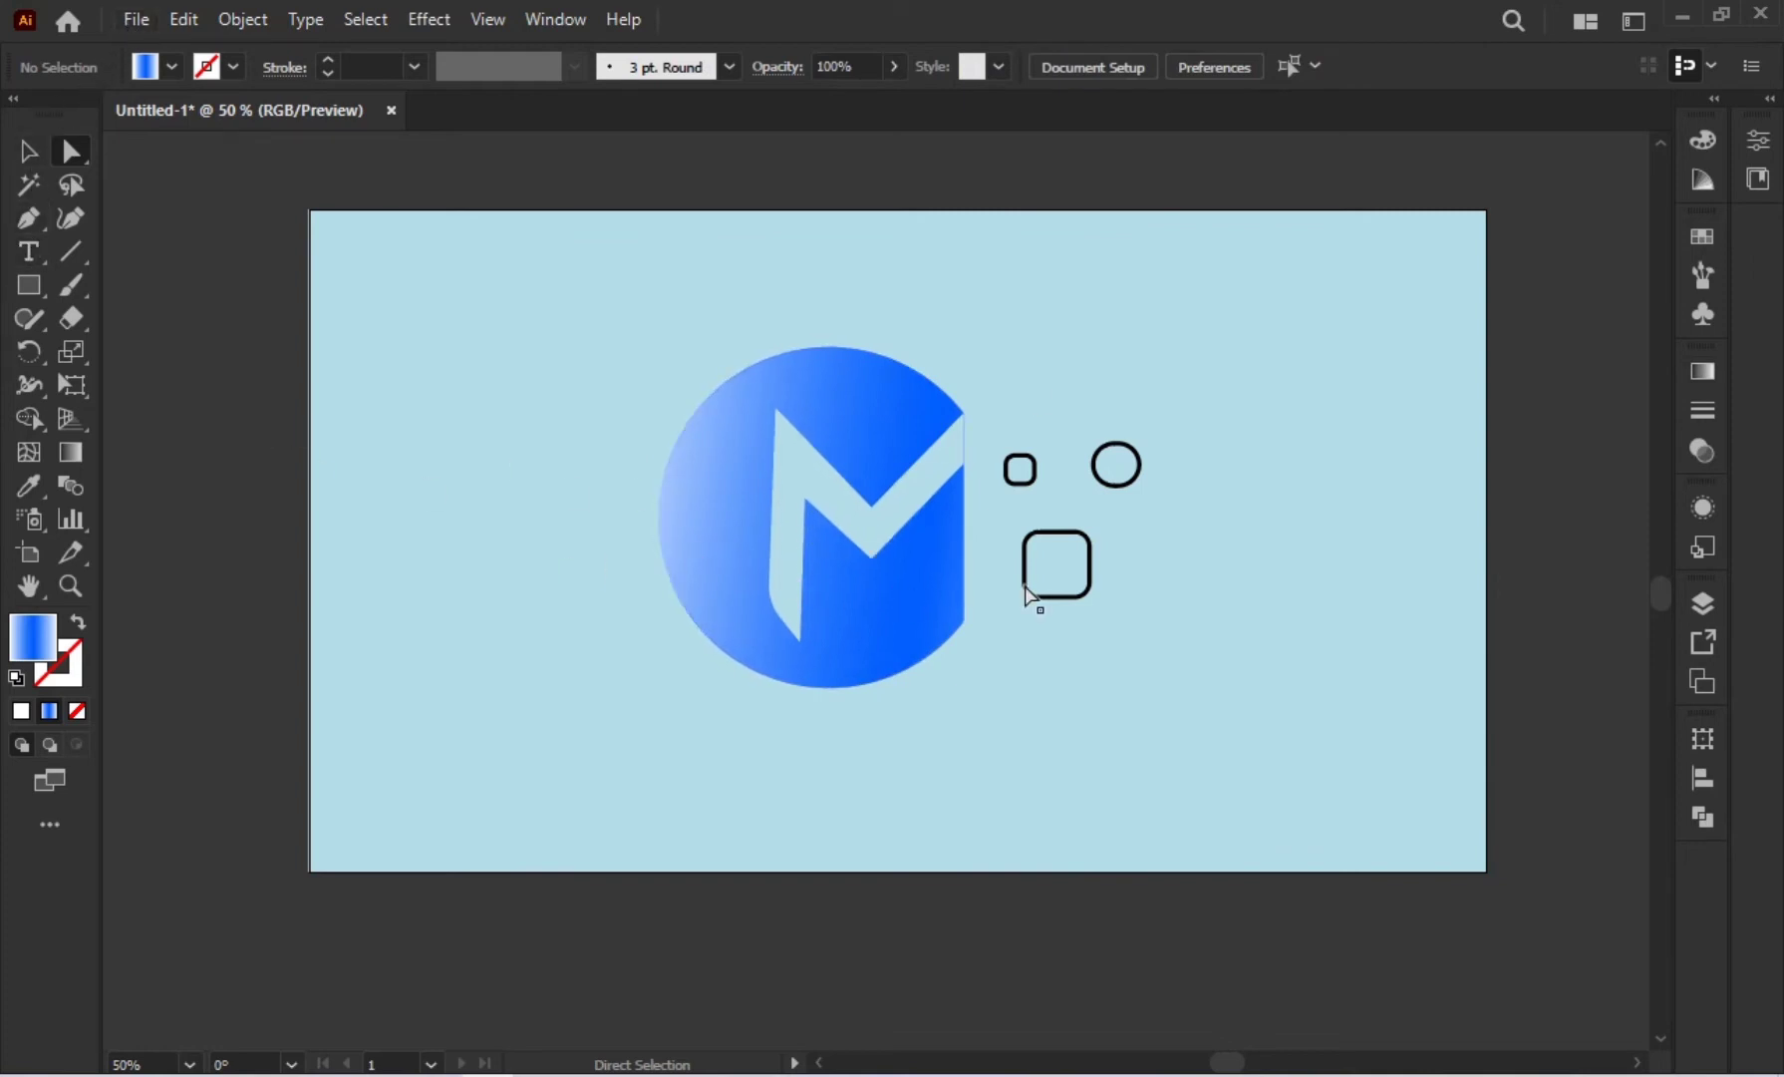
# Step: Copy the circle's blue gradient fill onto the larger rounded square with the Eyedropper
pyautogui.click(1062, 543)
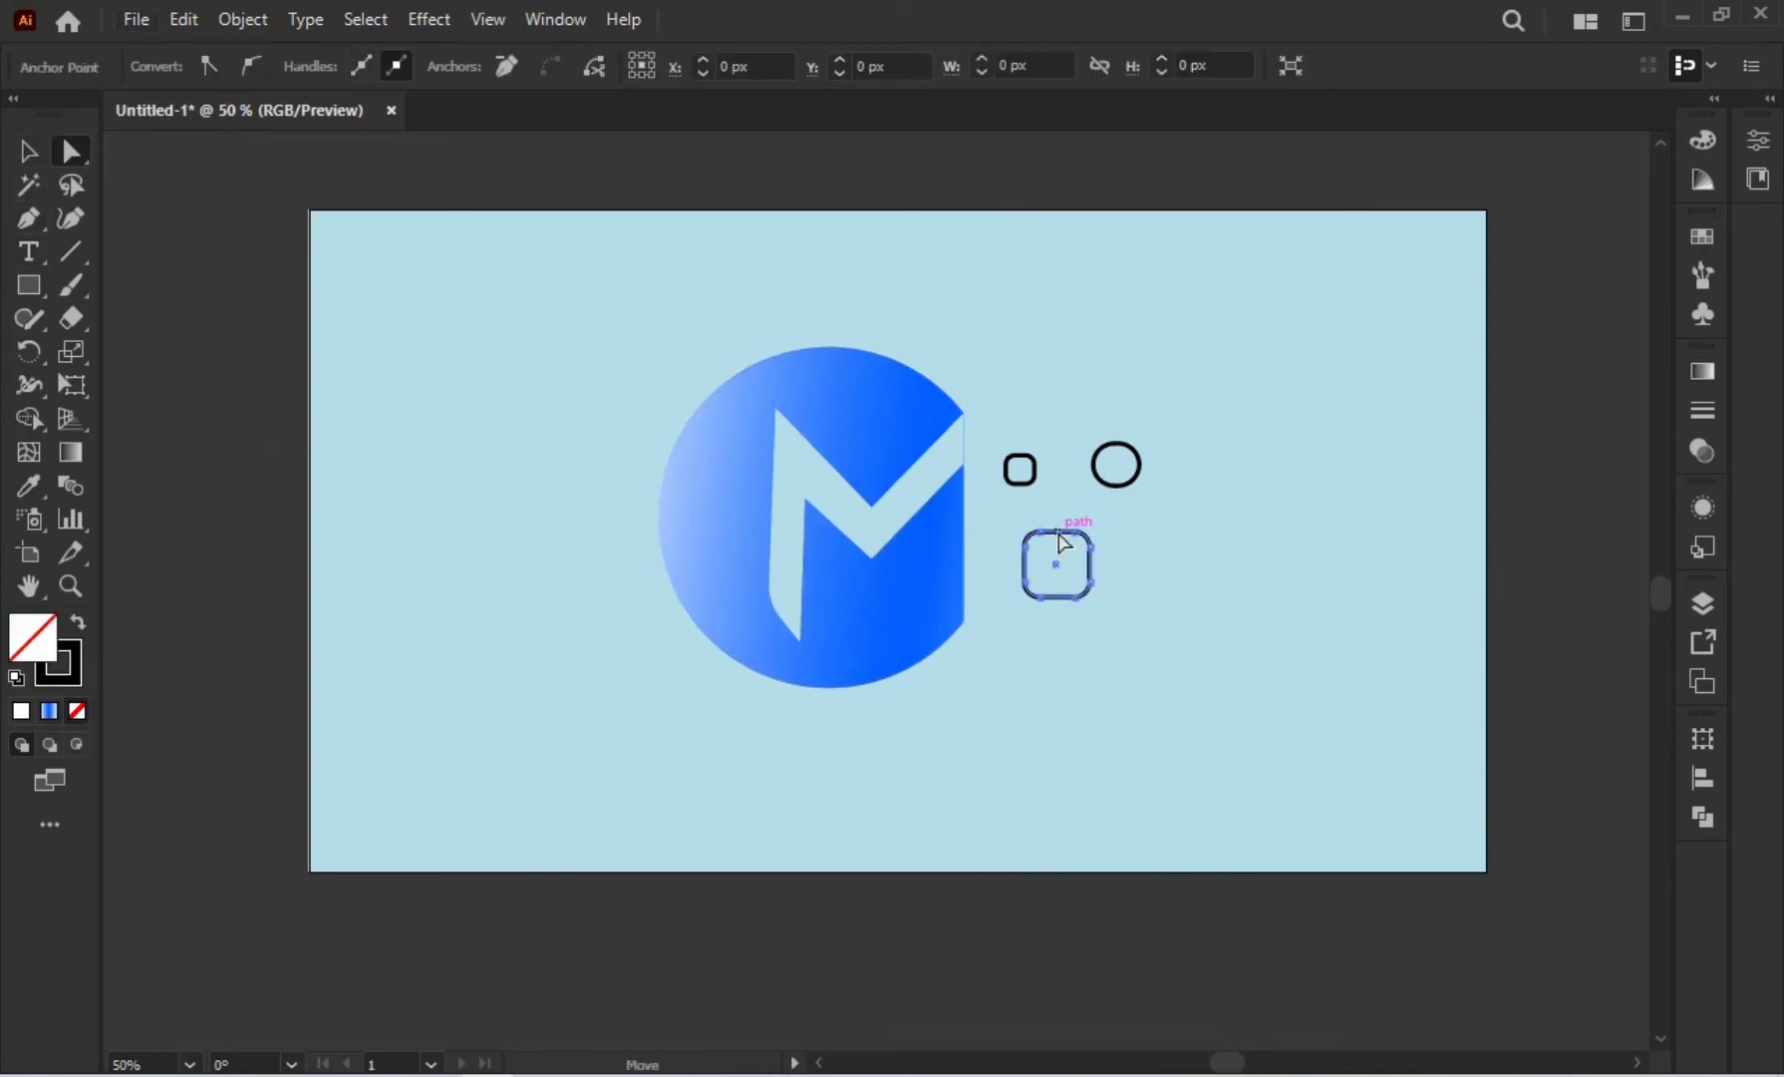
pyautogui.click(78, 684)
pyautogui.click(30, 487)
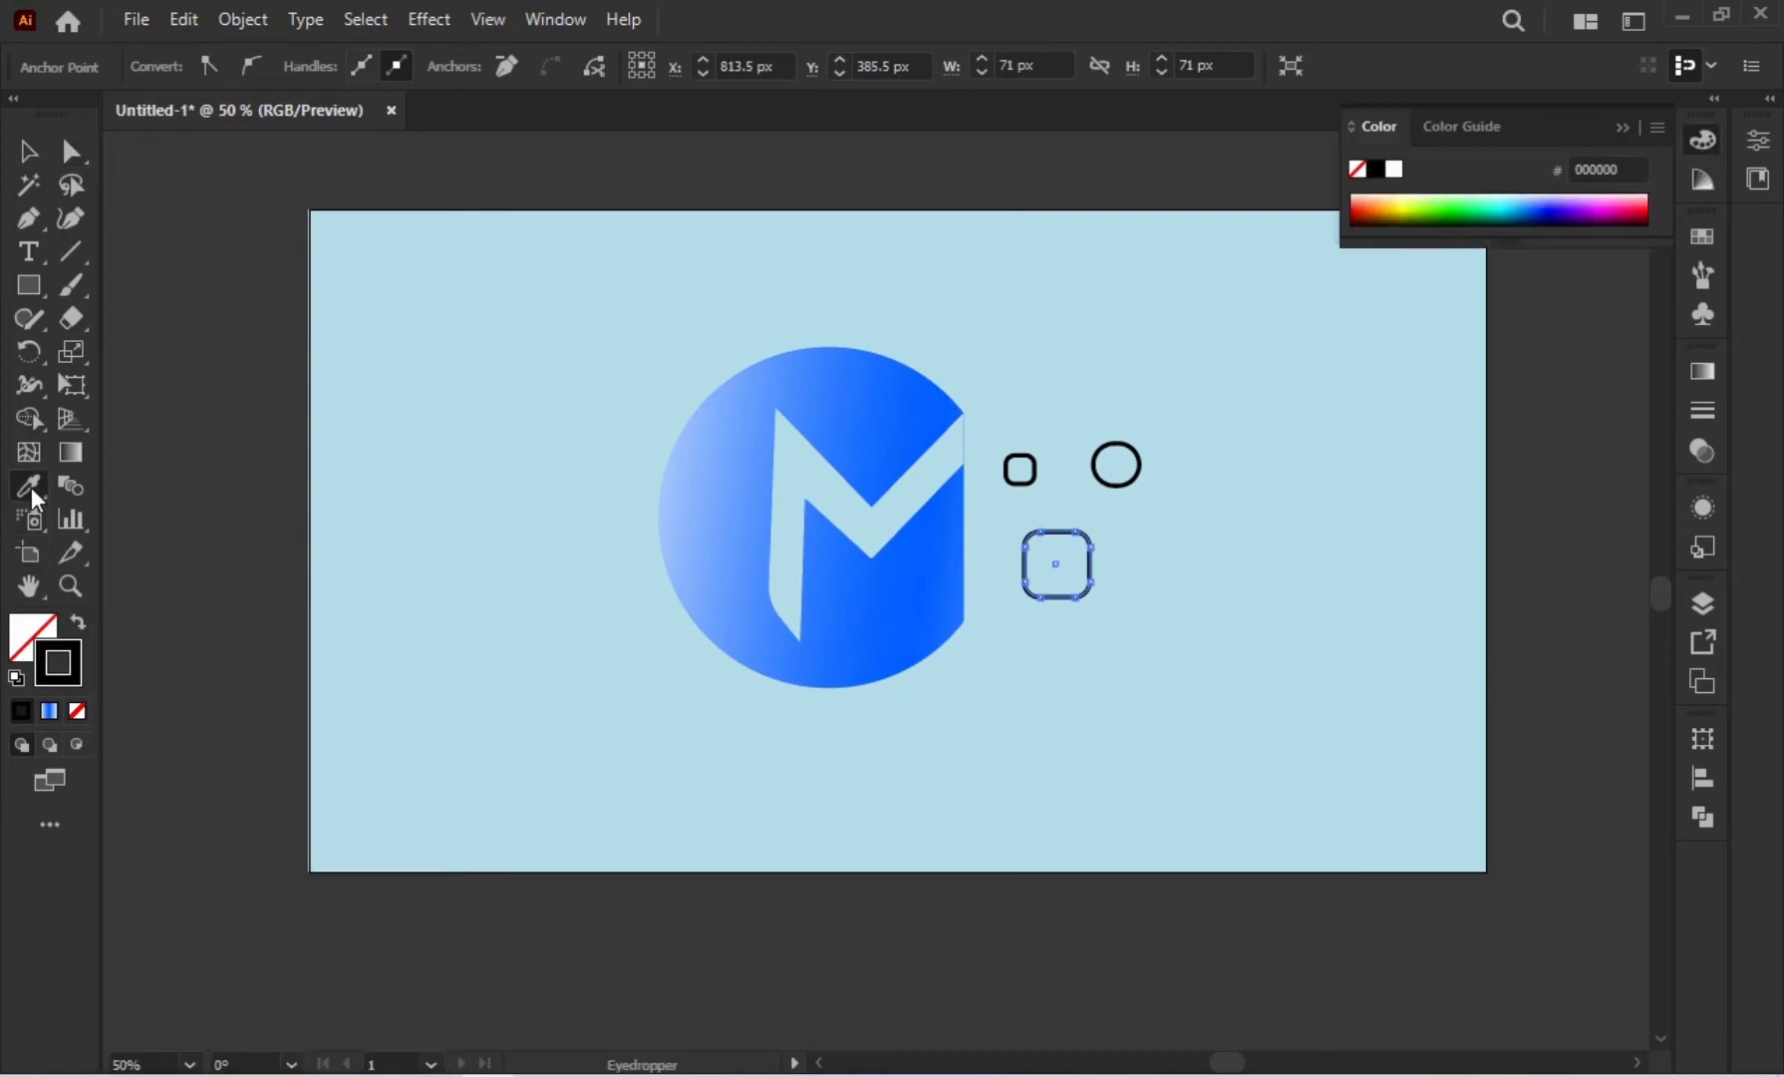
pyautogui.click(742, 468)
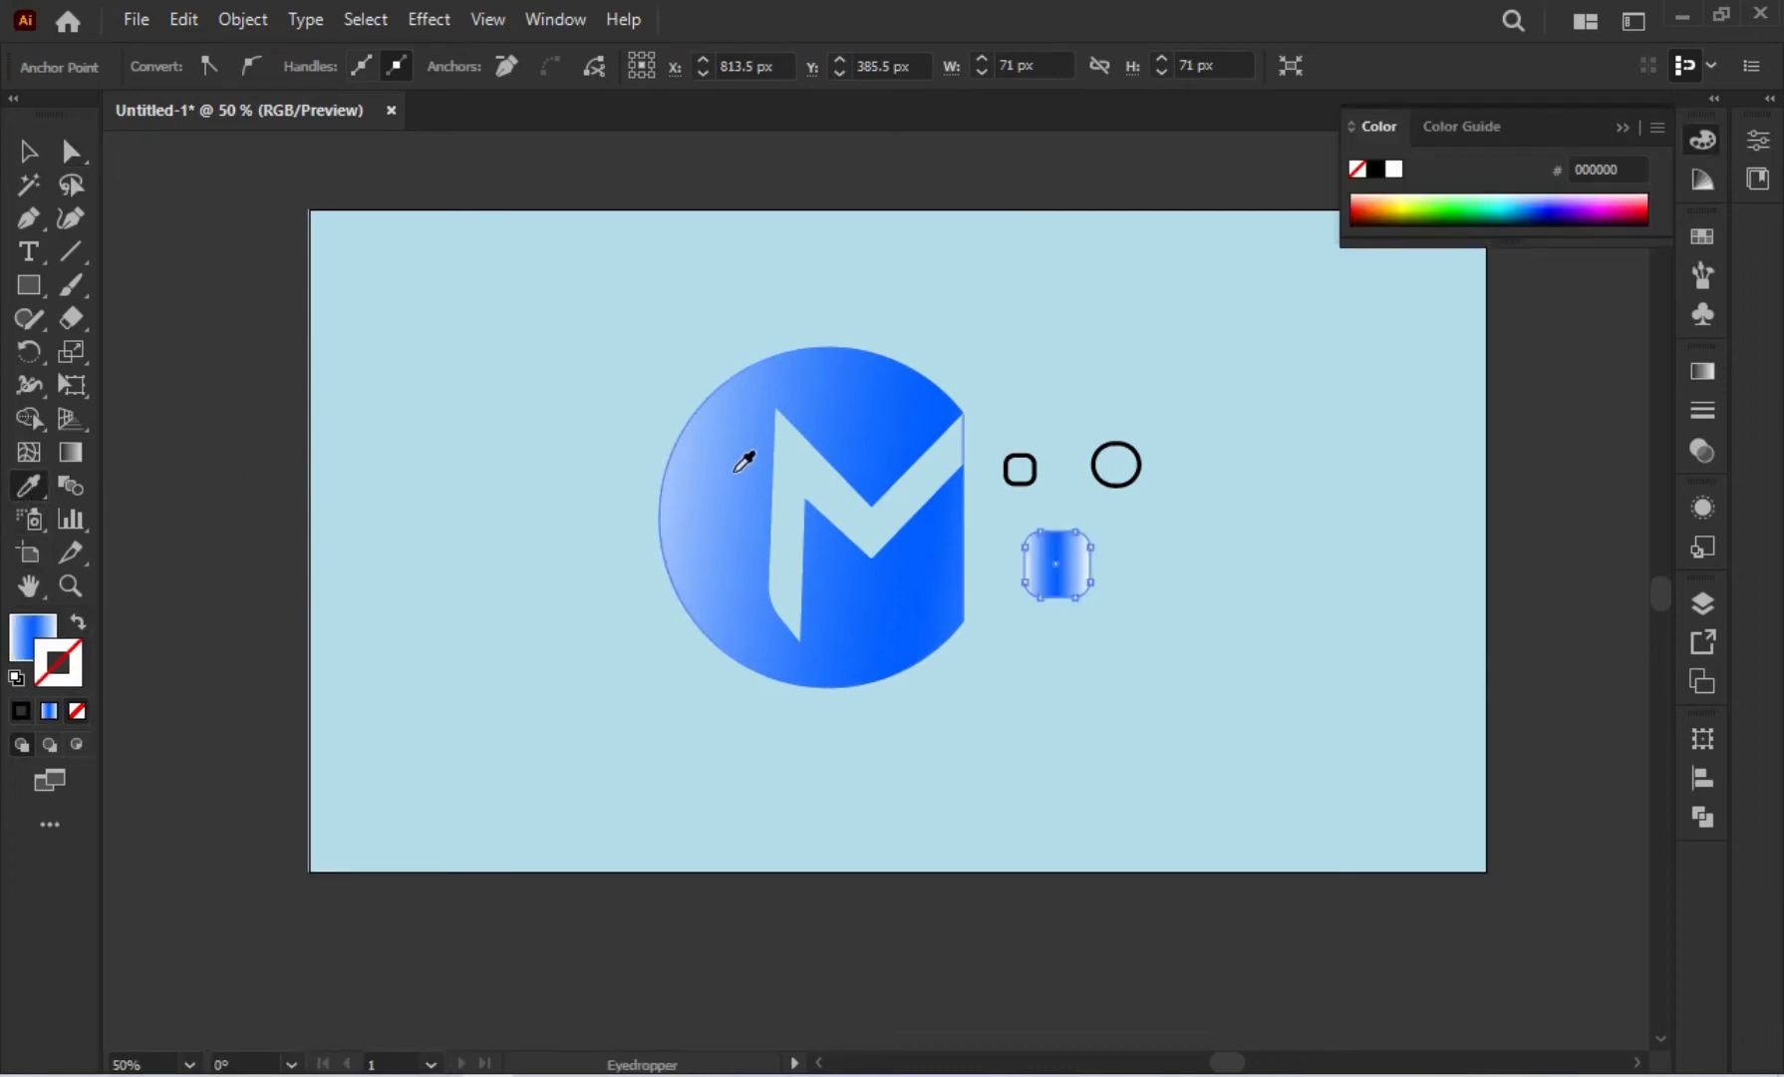
# Step: Swap the larger rounded square's fill and stroke so the blue gradient outlines it, and set its stroke weight to 4 pt
pyautogui.click(82, 625)
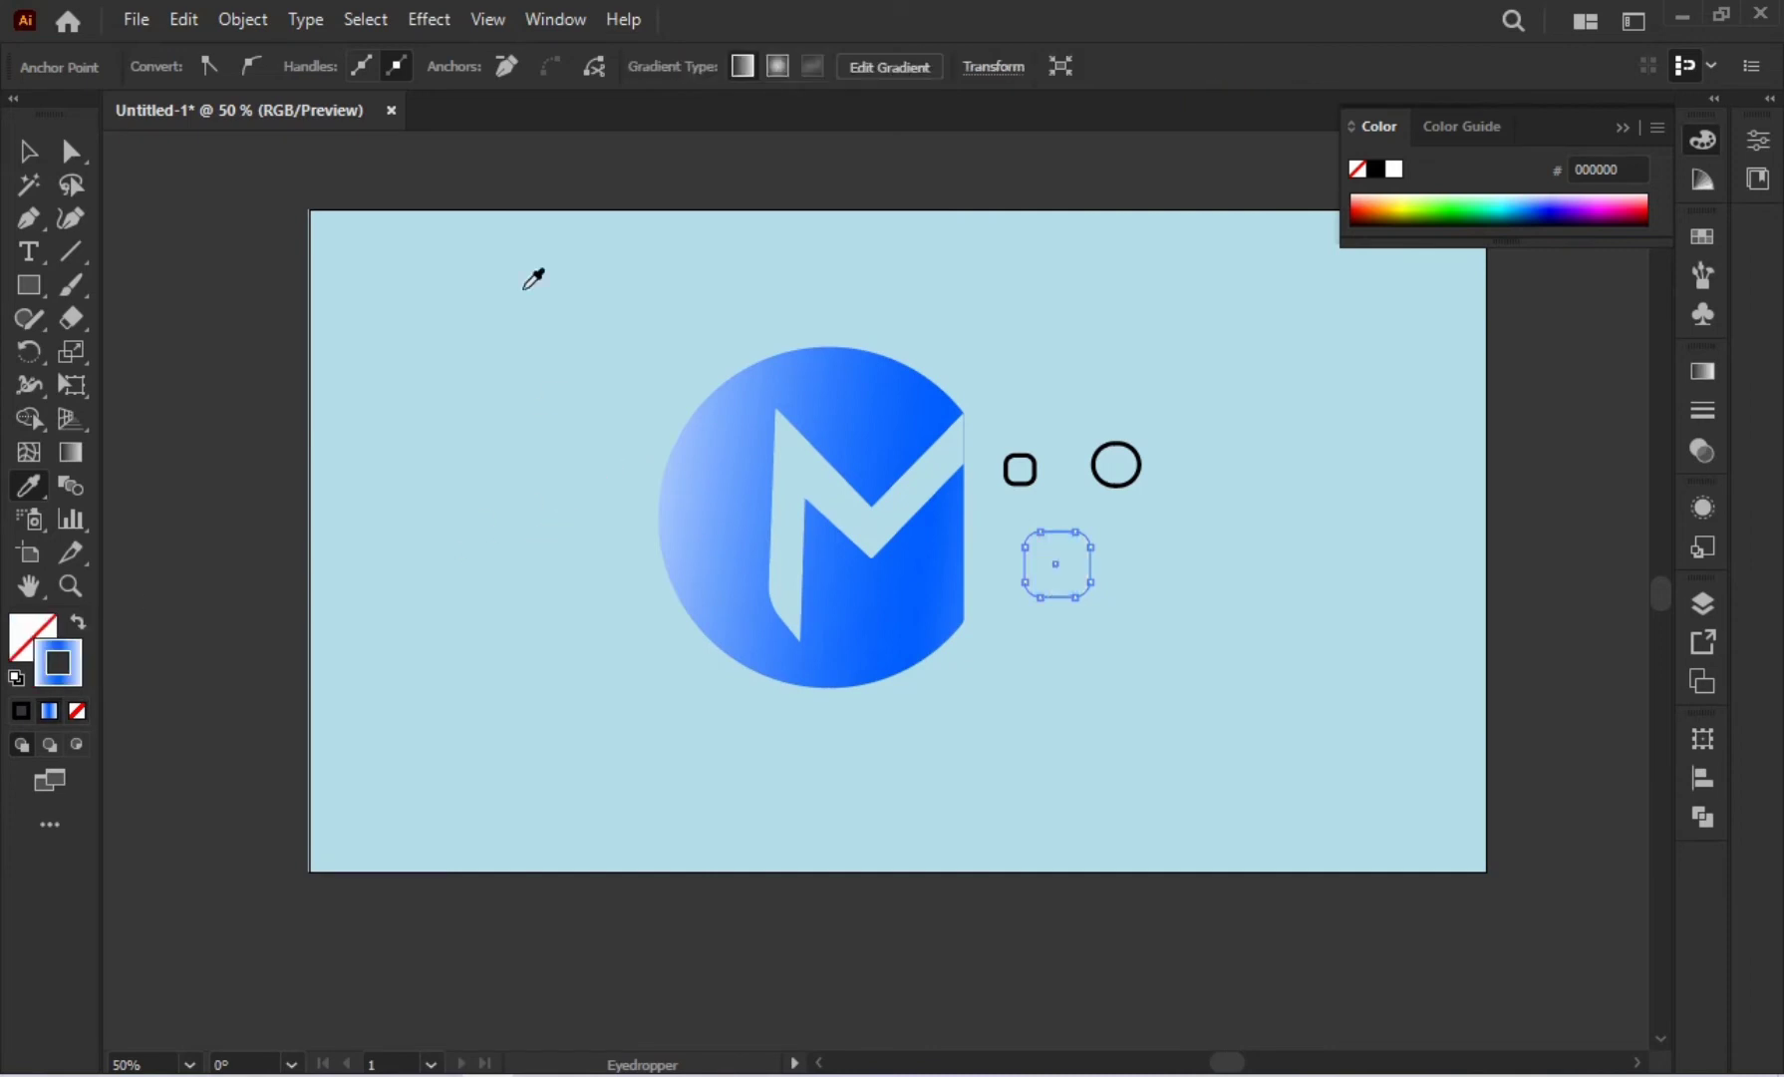
pyautogui.click(29, 151)
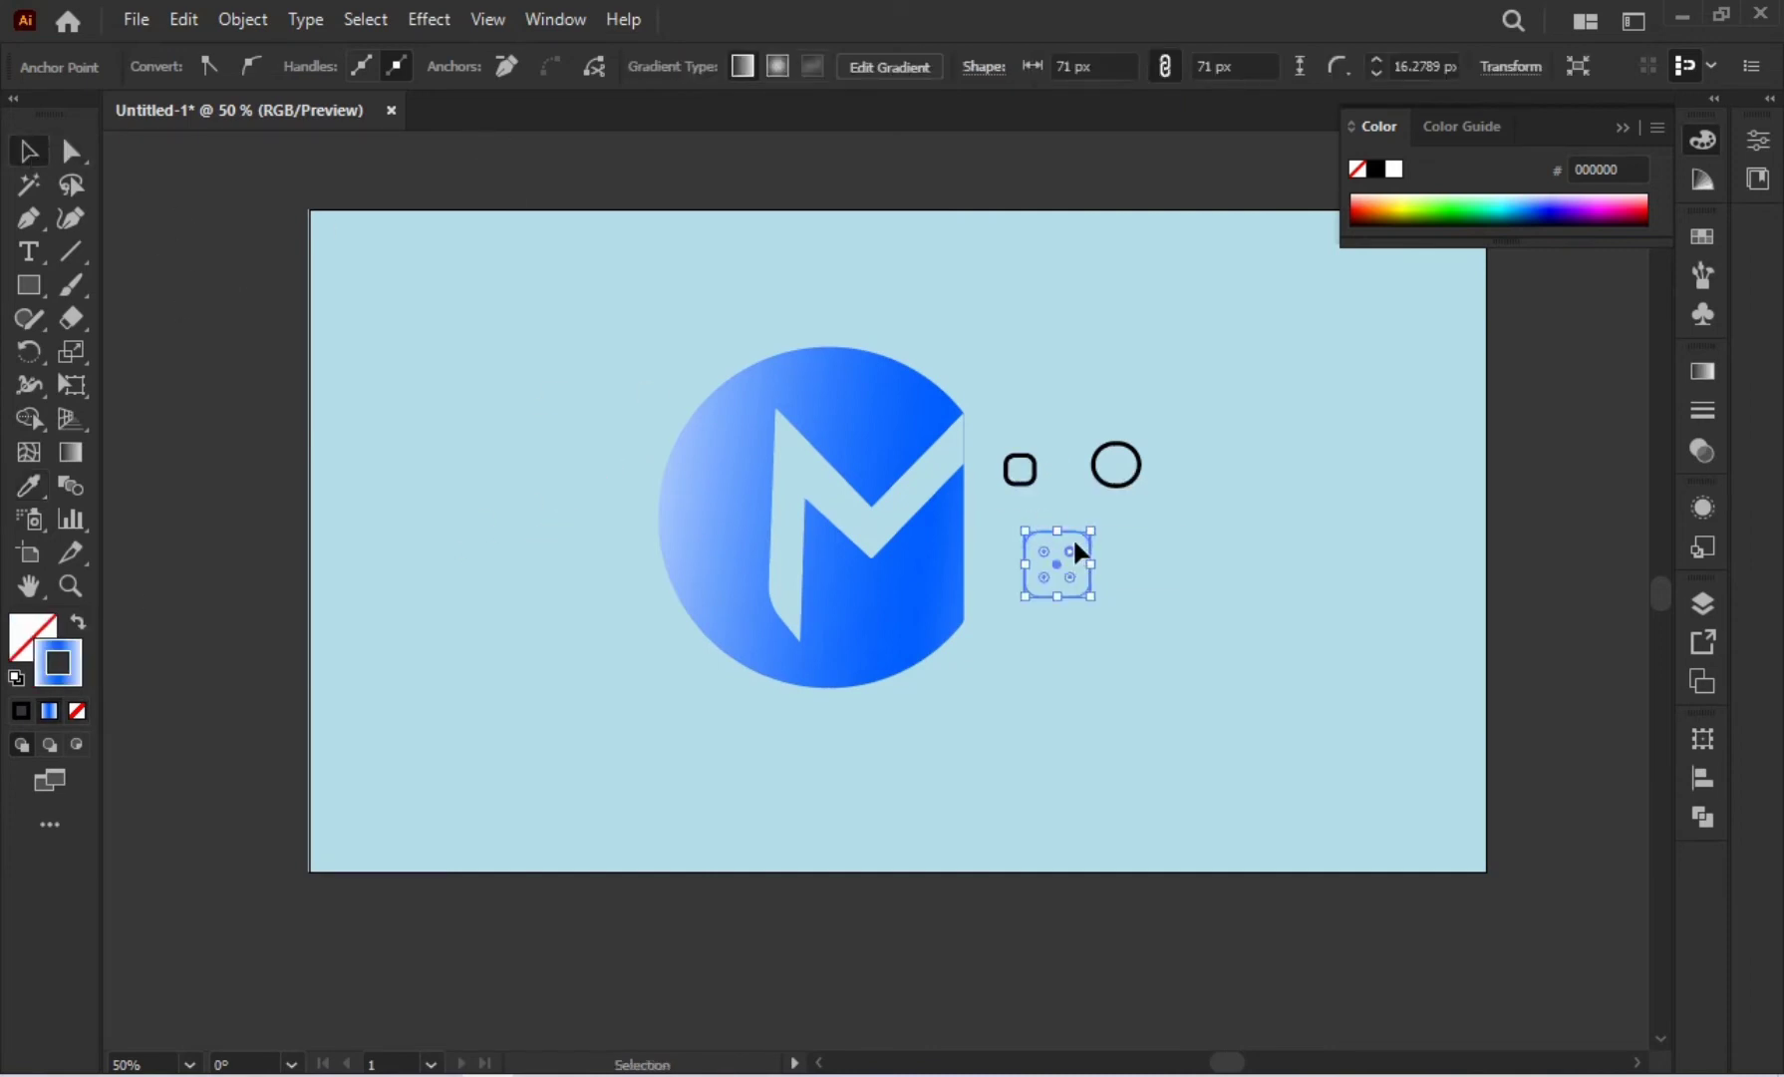
pyautogui.click(1102, 610)
pyautogui.click(1086, 564)
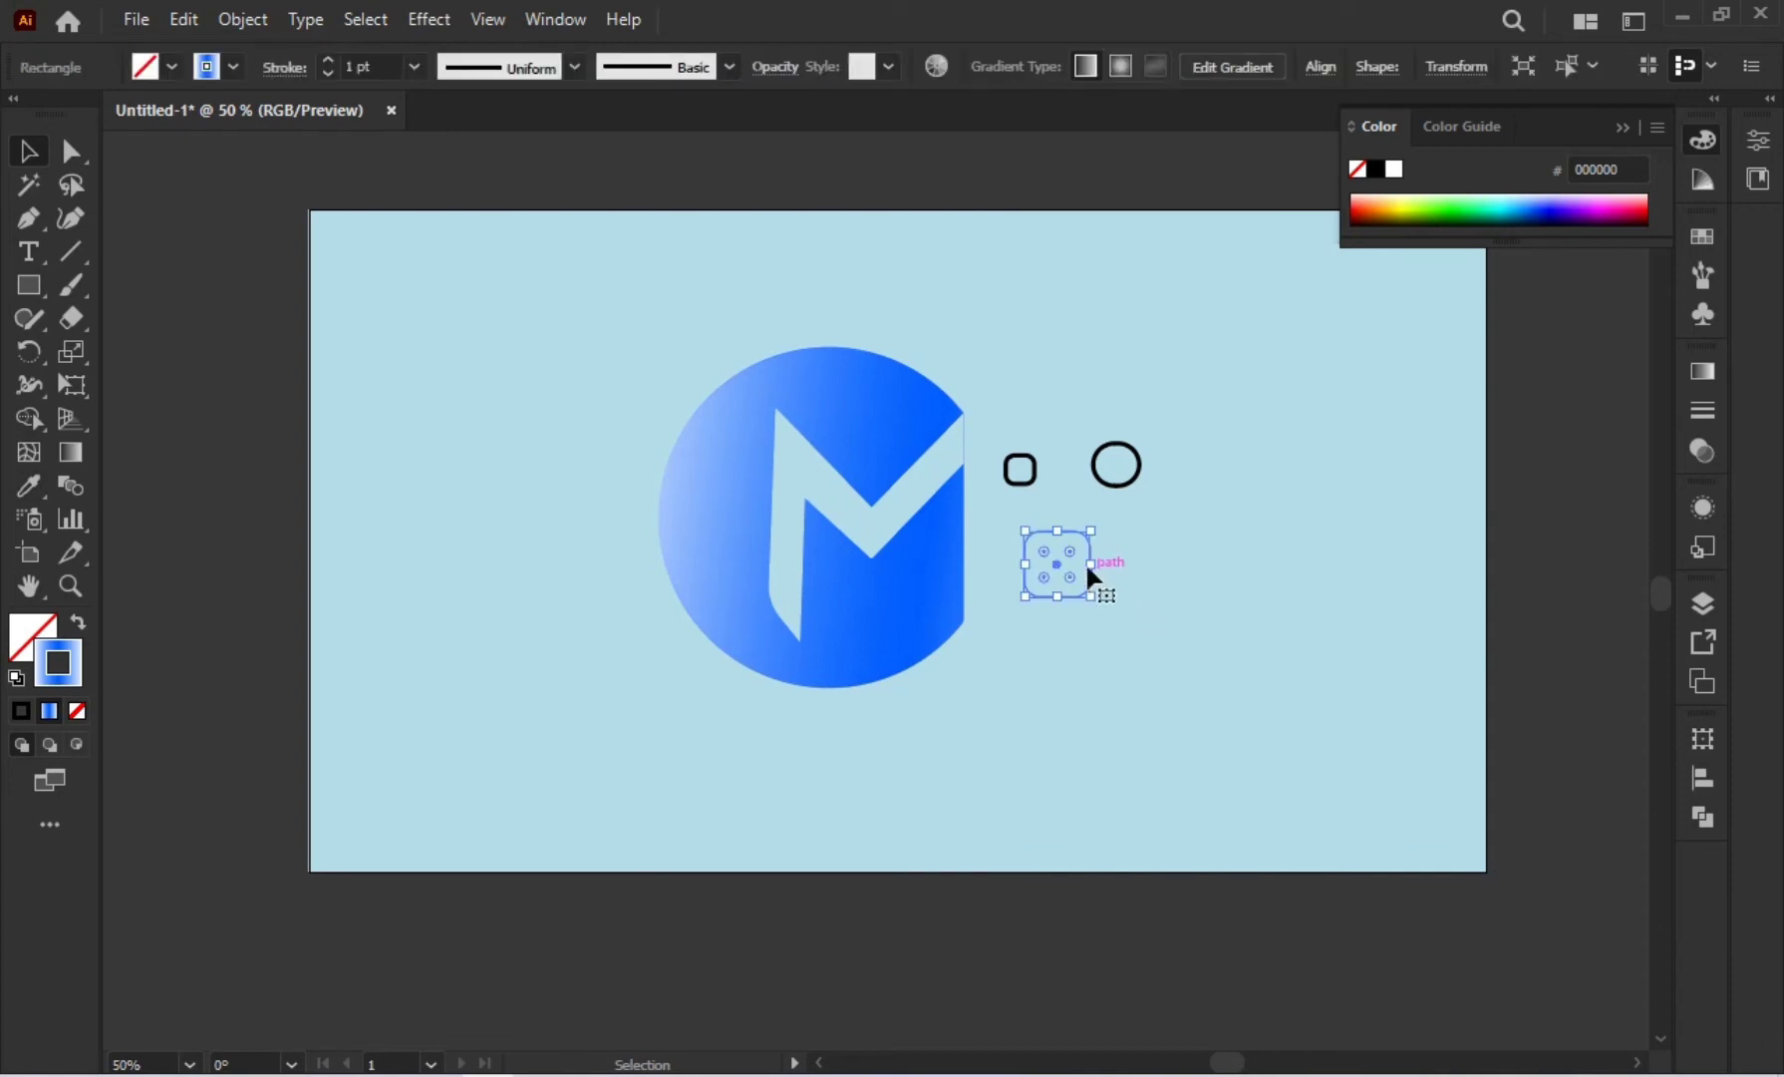
pyautogui.click(351, 66)
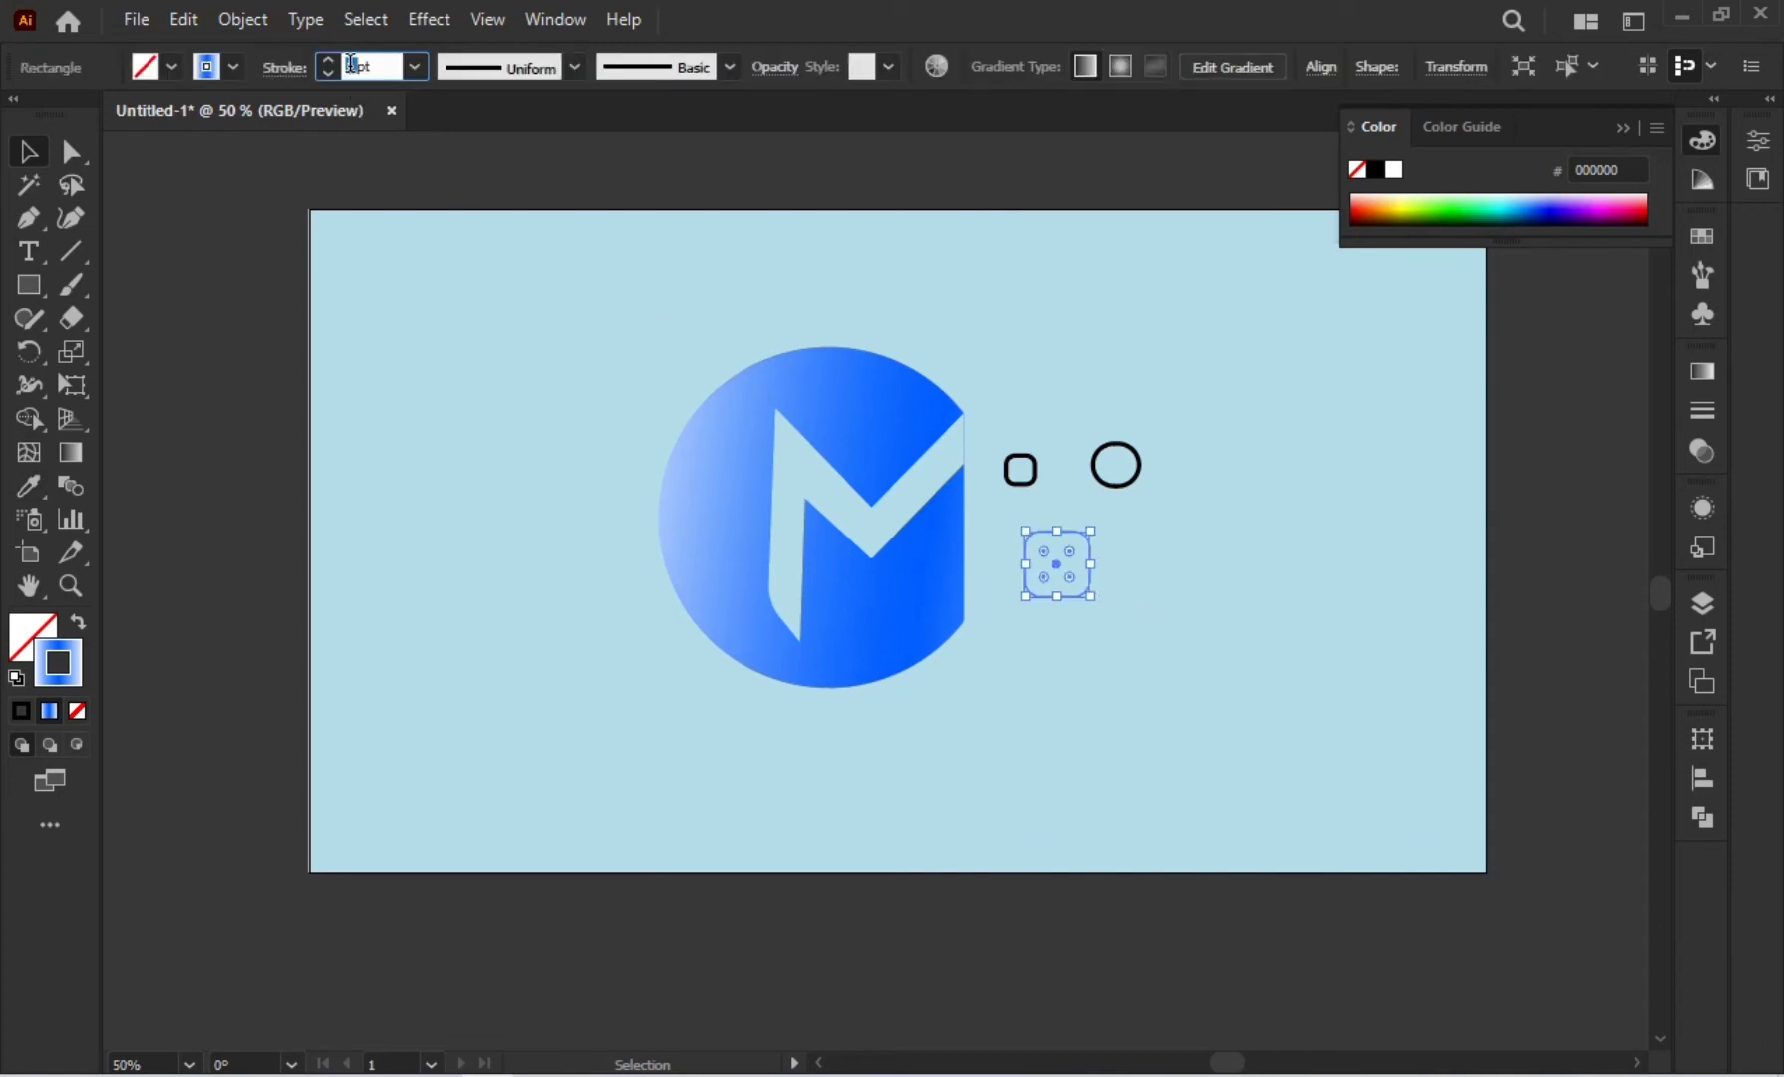
pyautogui.write('4')
pyautogui.press('Return')
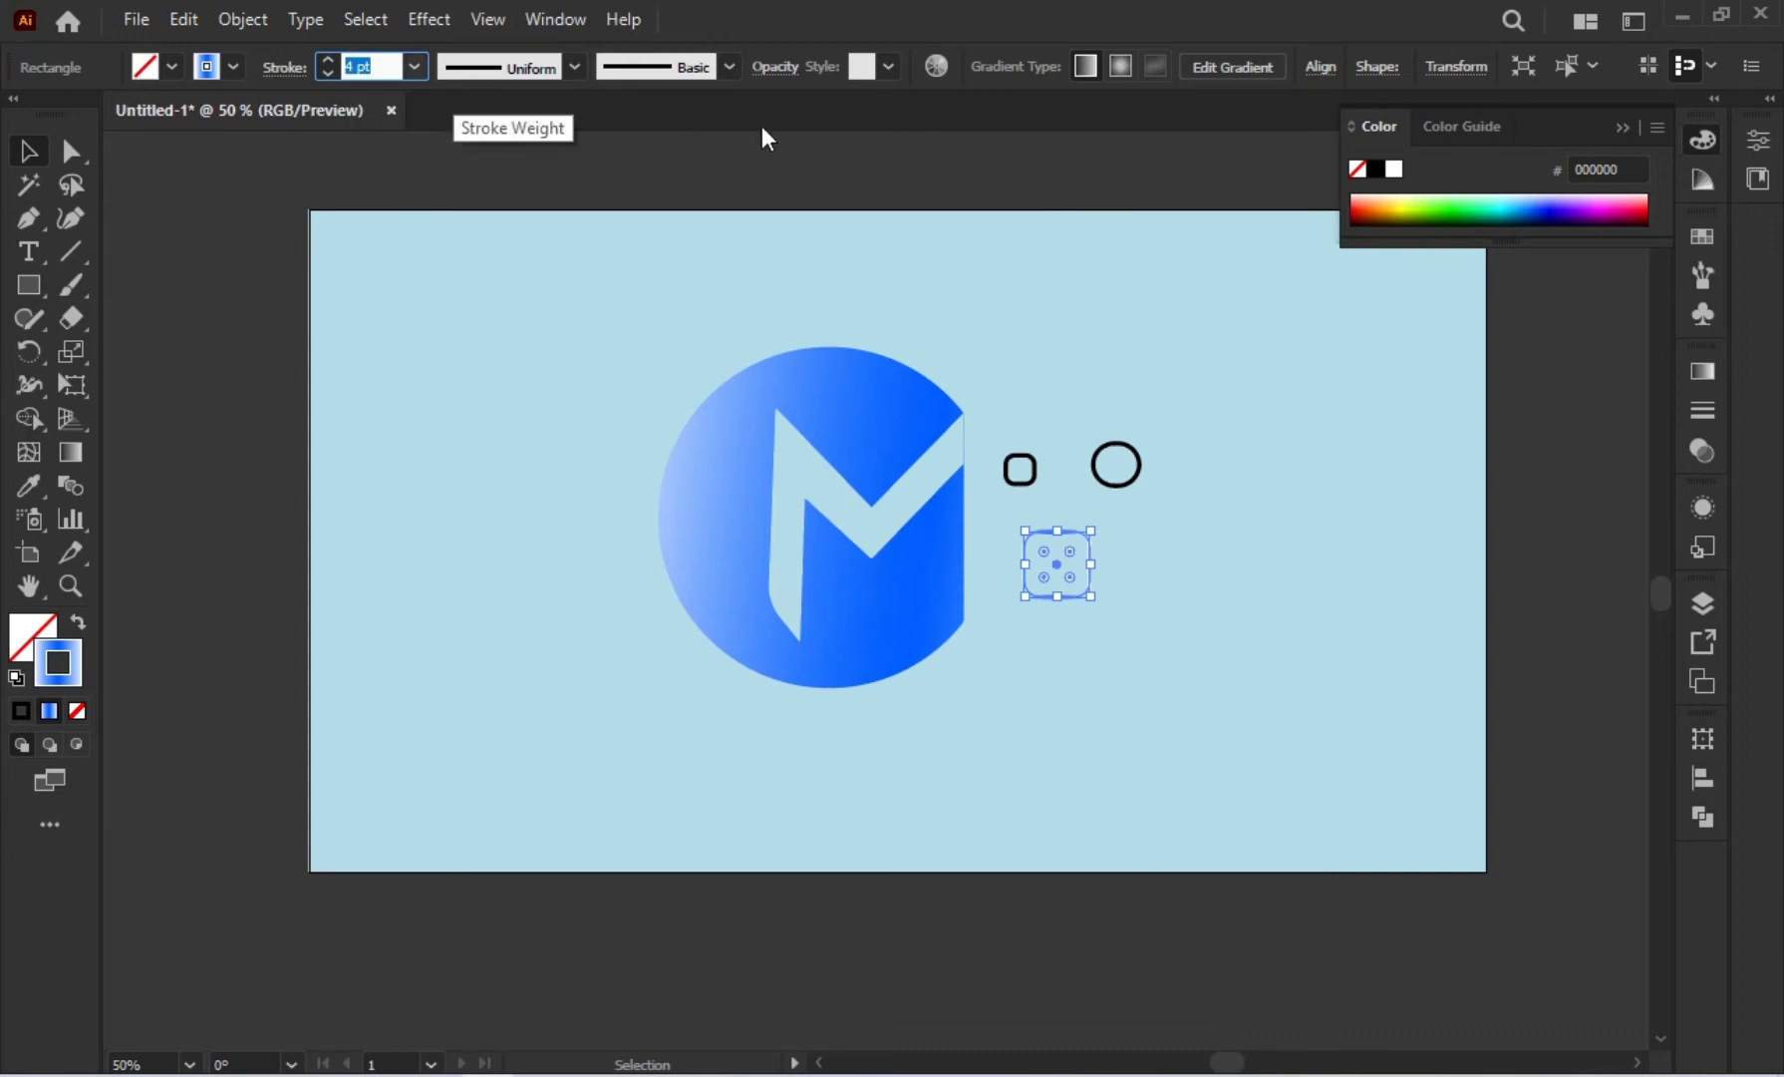
pyautogui.click(1616, 128)
pyautogui.click(1302, 476)
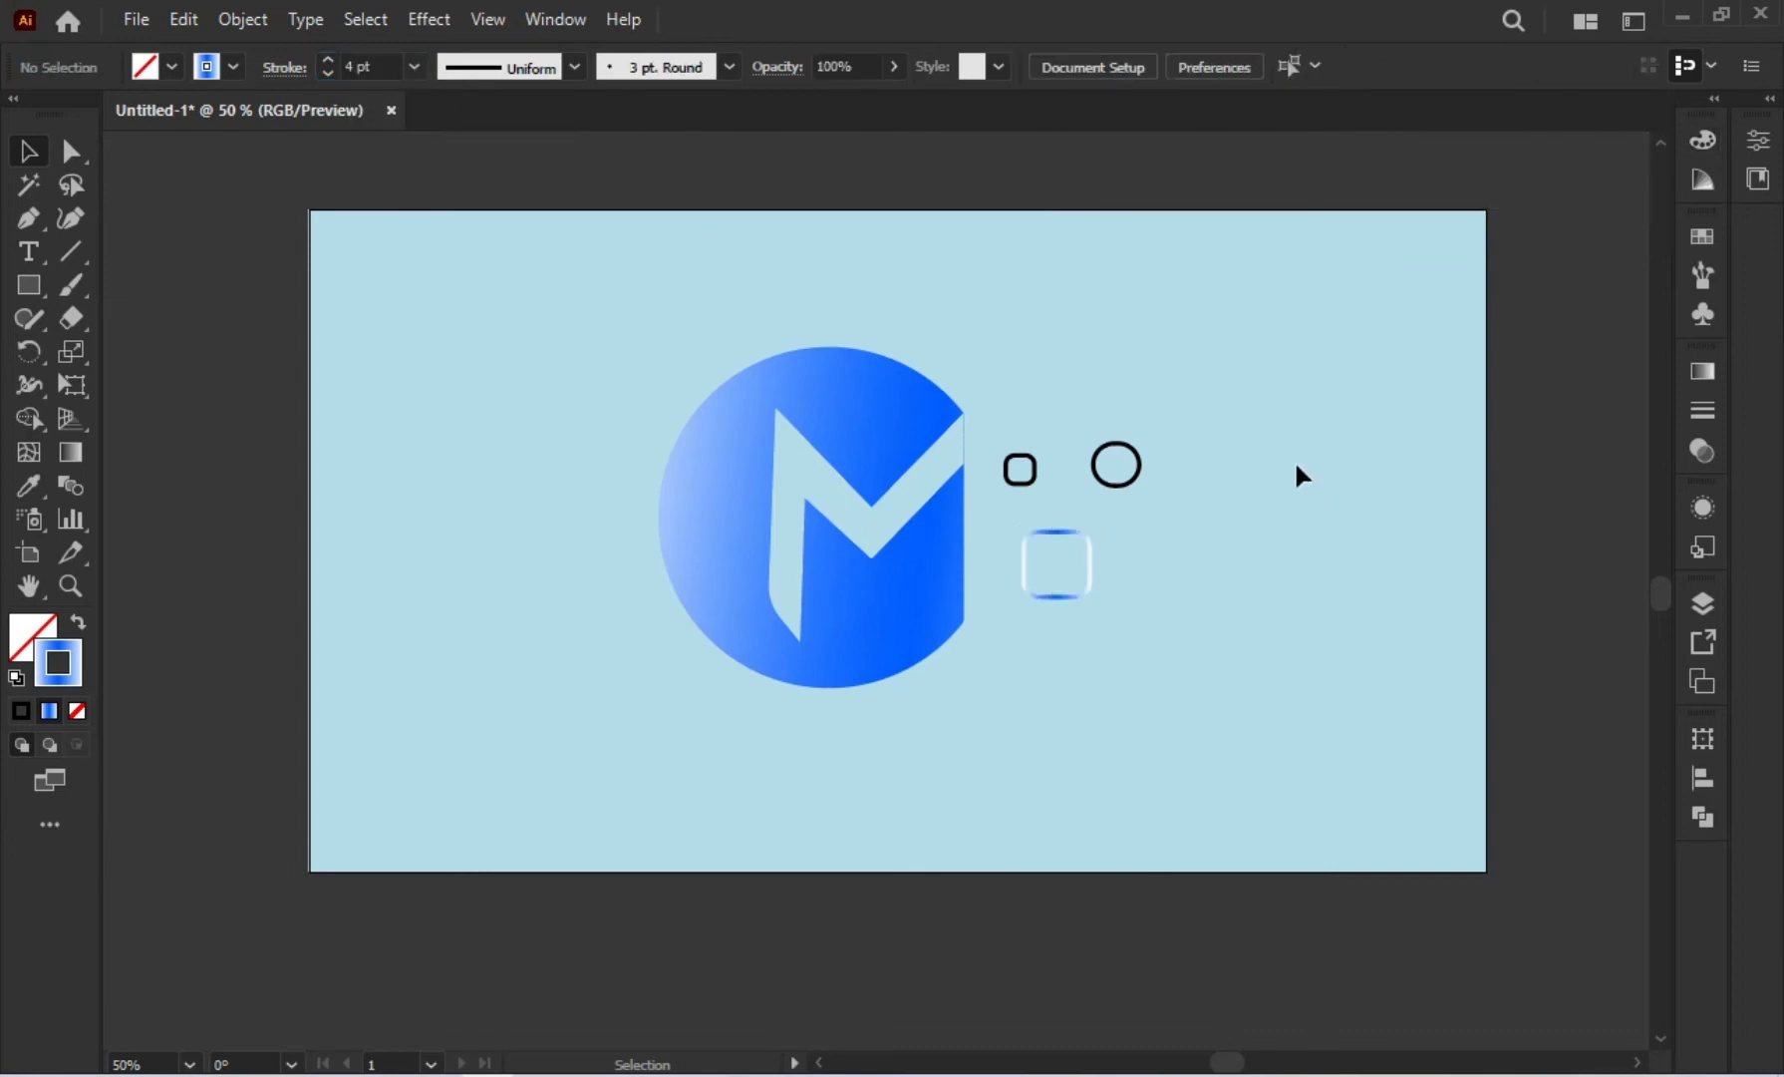
# Step: Open the gradient settings for the outlined larger shape and select the blue stop in the small dot's gradient
pyautogui.click(1066, 533)
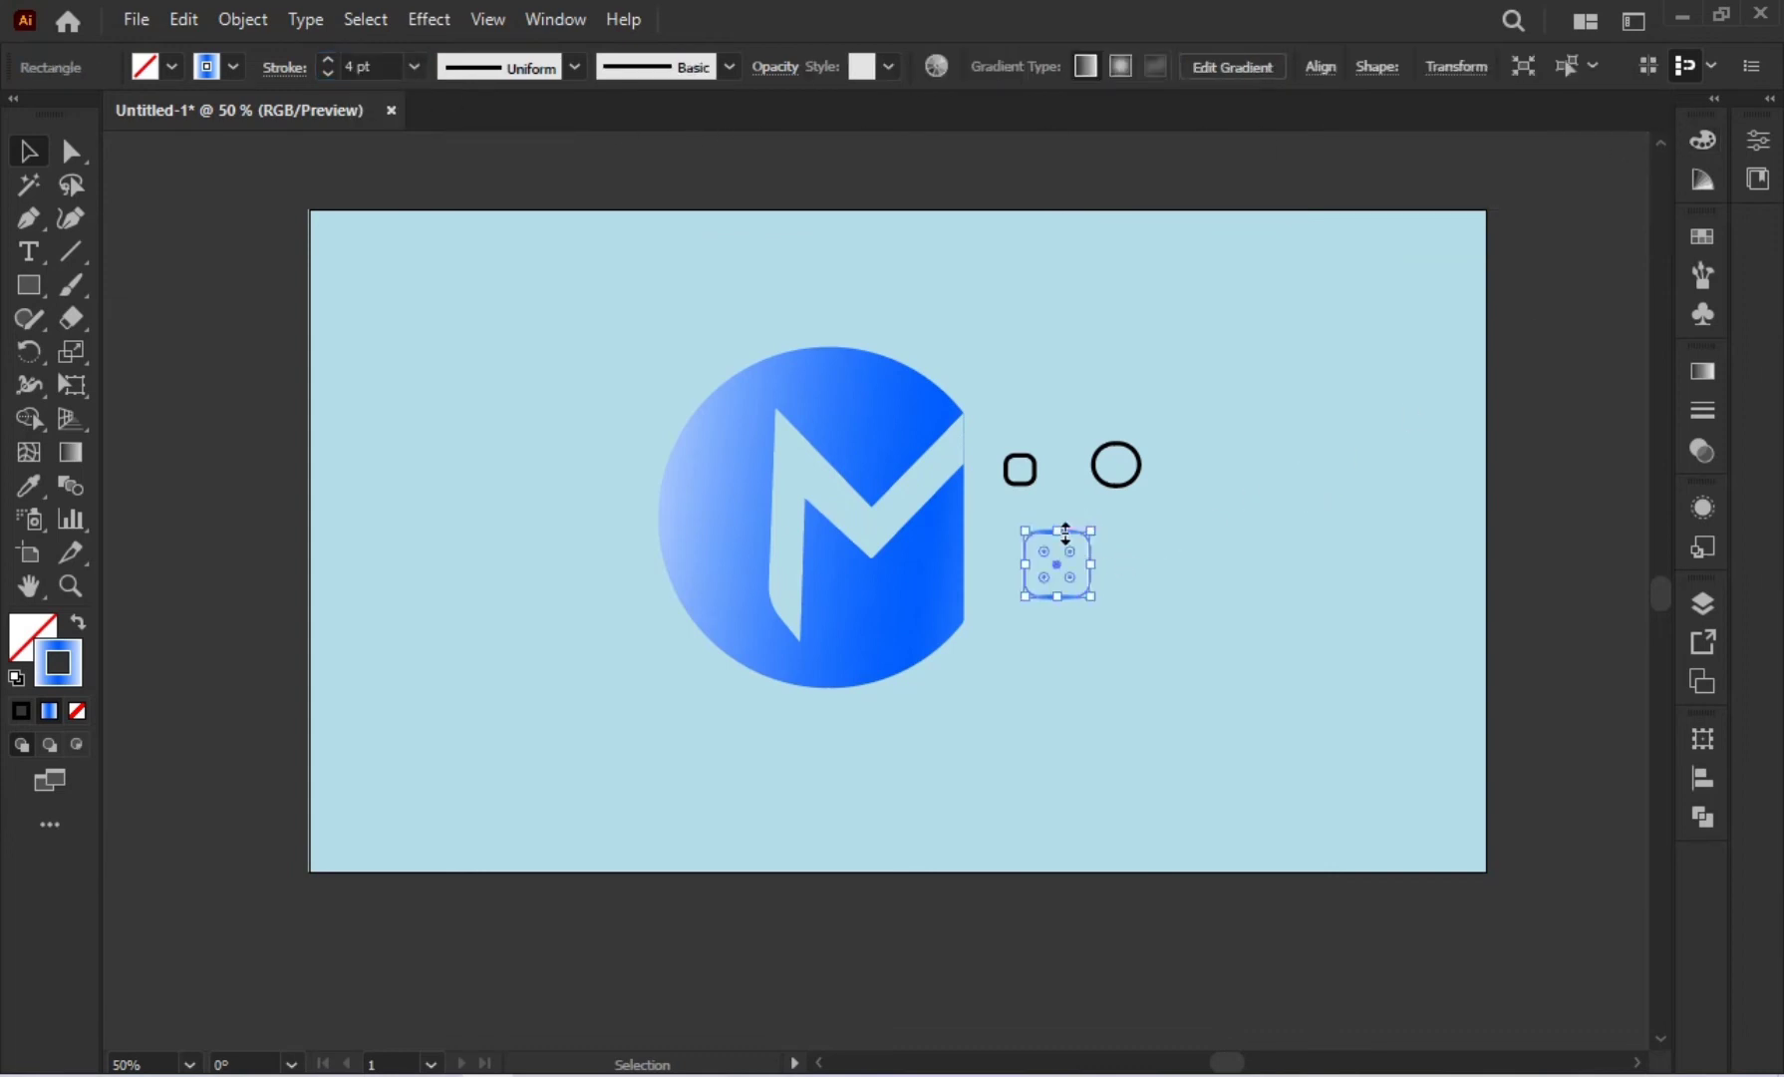
pyautogui.click(1703, 379)
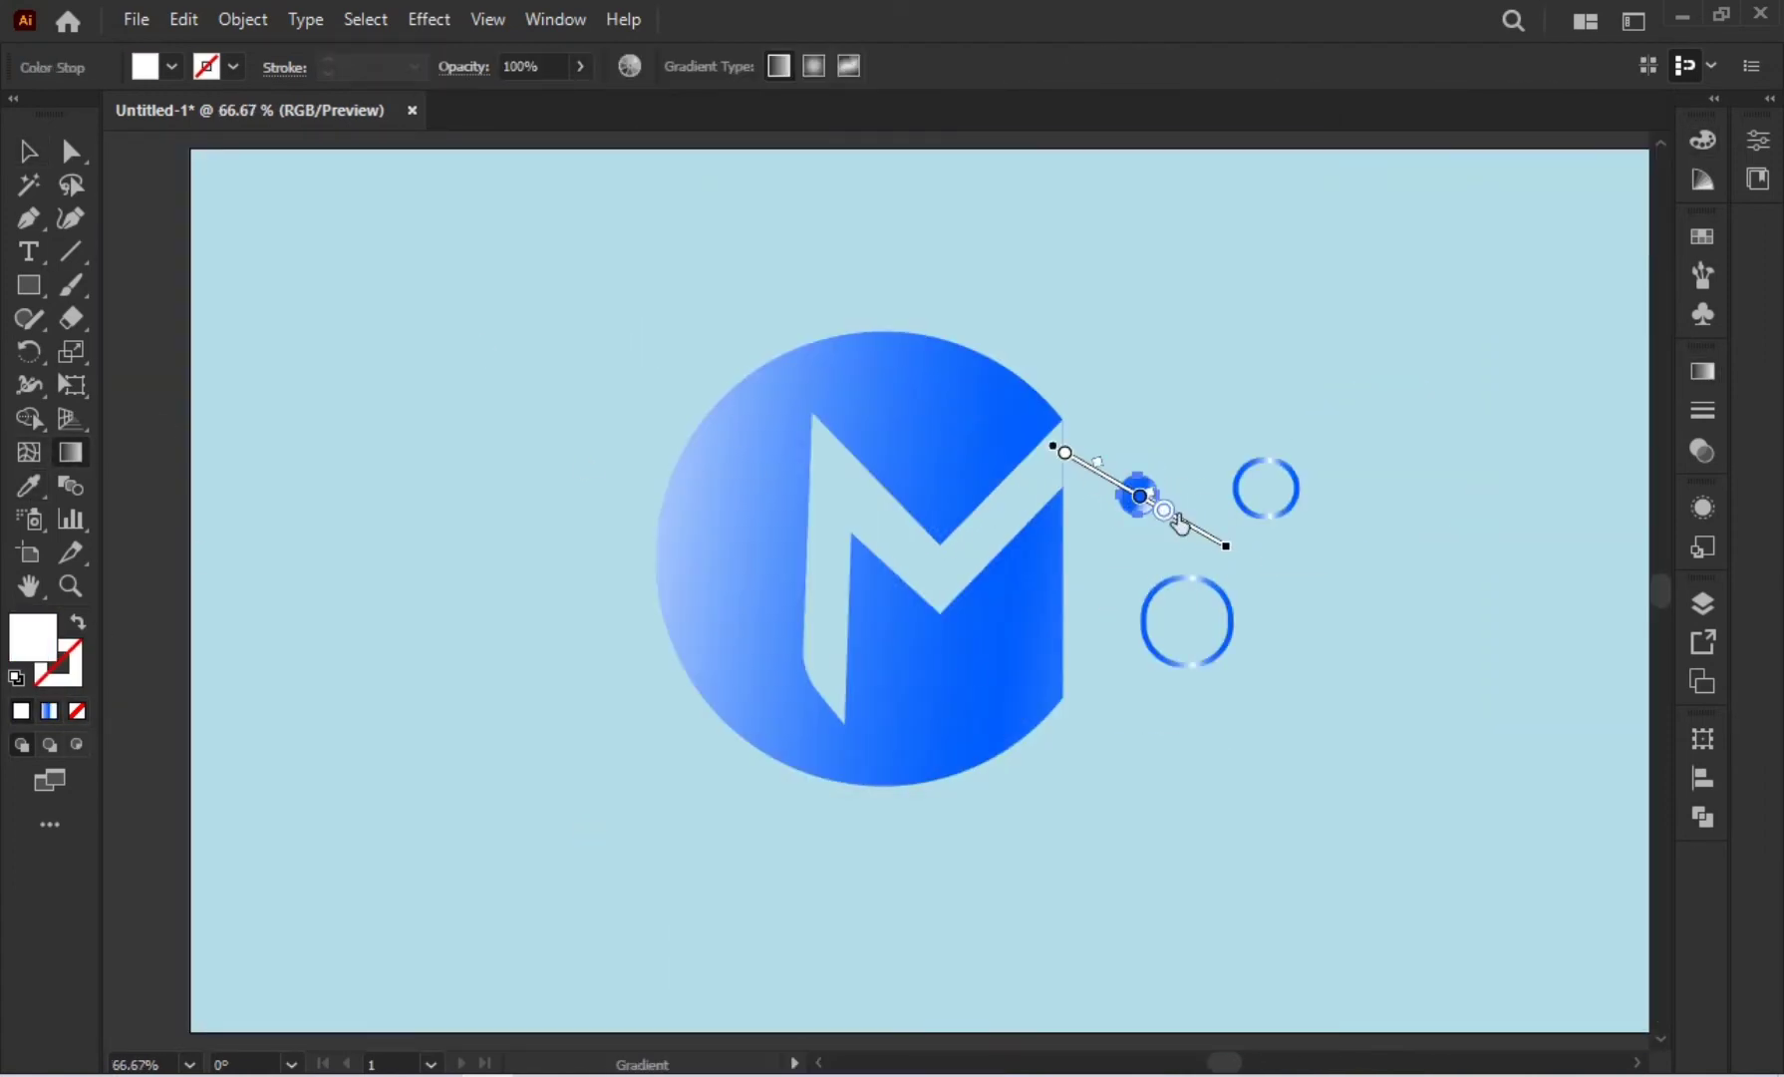
pyautogui.click(1137, 493)
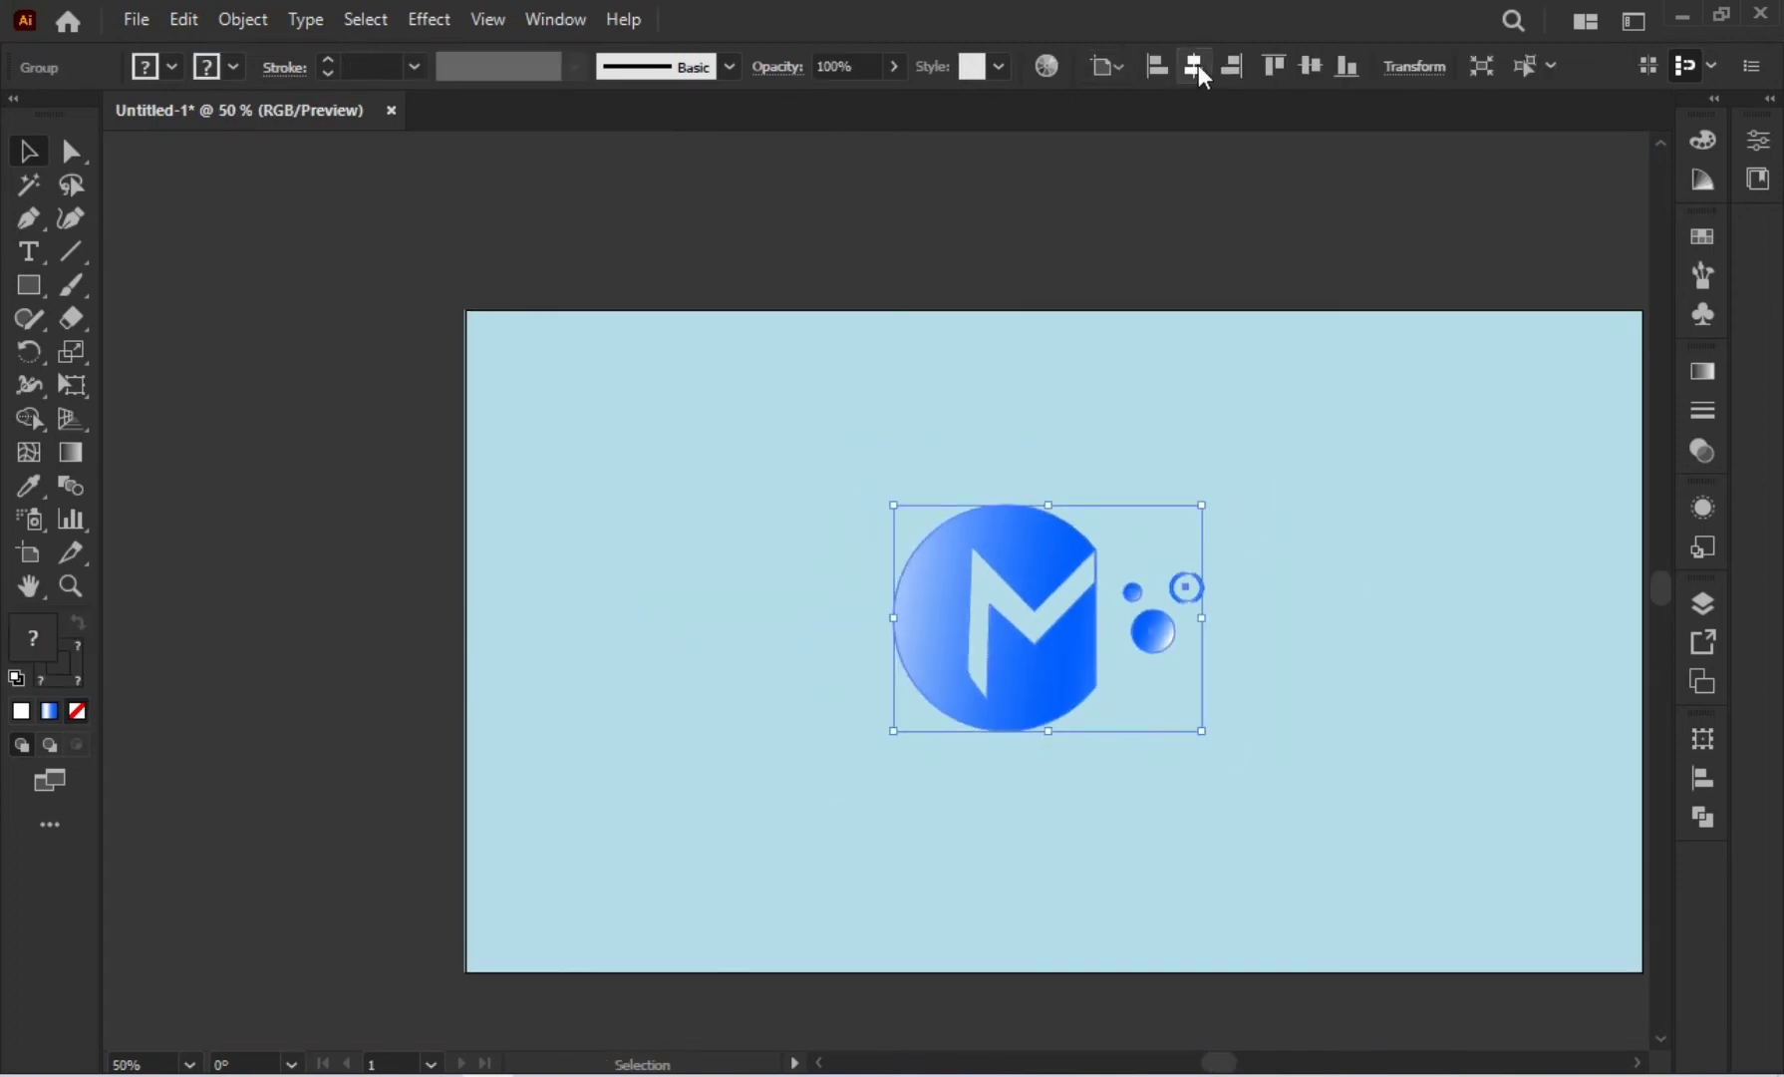
# Step: Centre the grouped logo horizontally on the artboard and shift it left to make room for text beside it
pyautogui.click(1195, 66)
pyautogui.click(1309, 494)
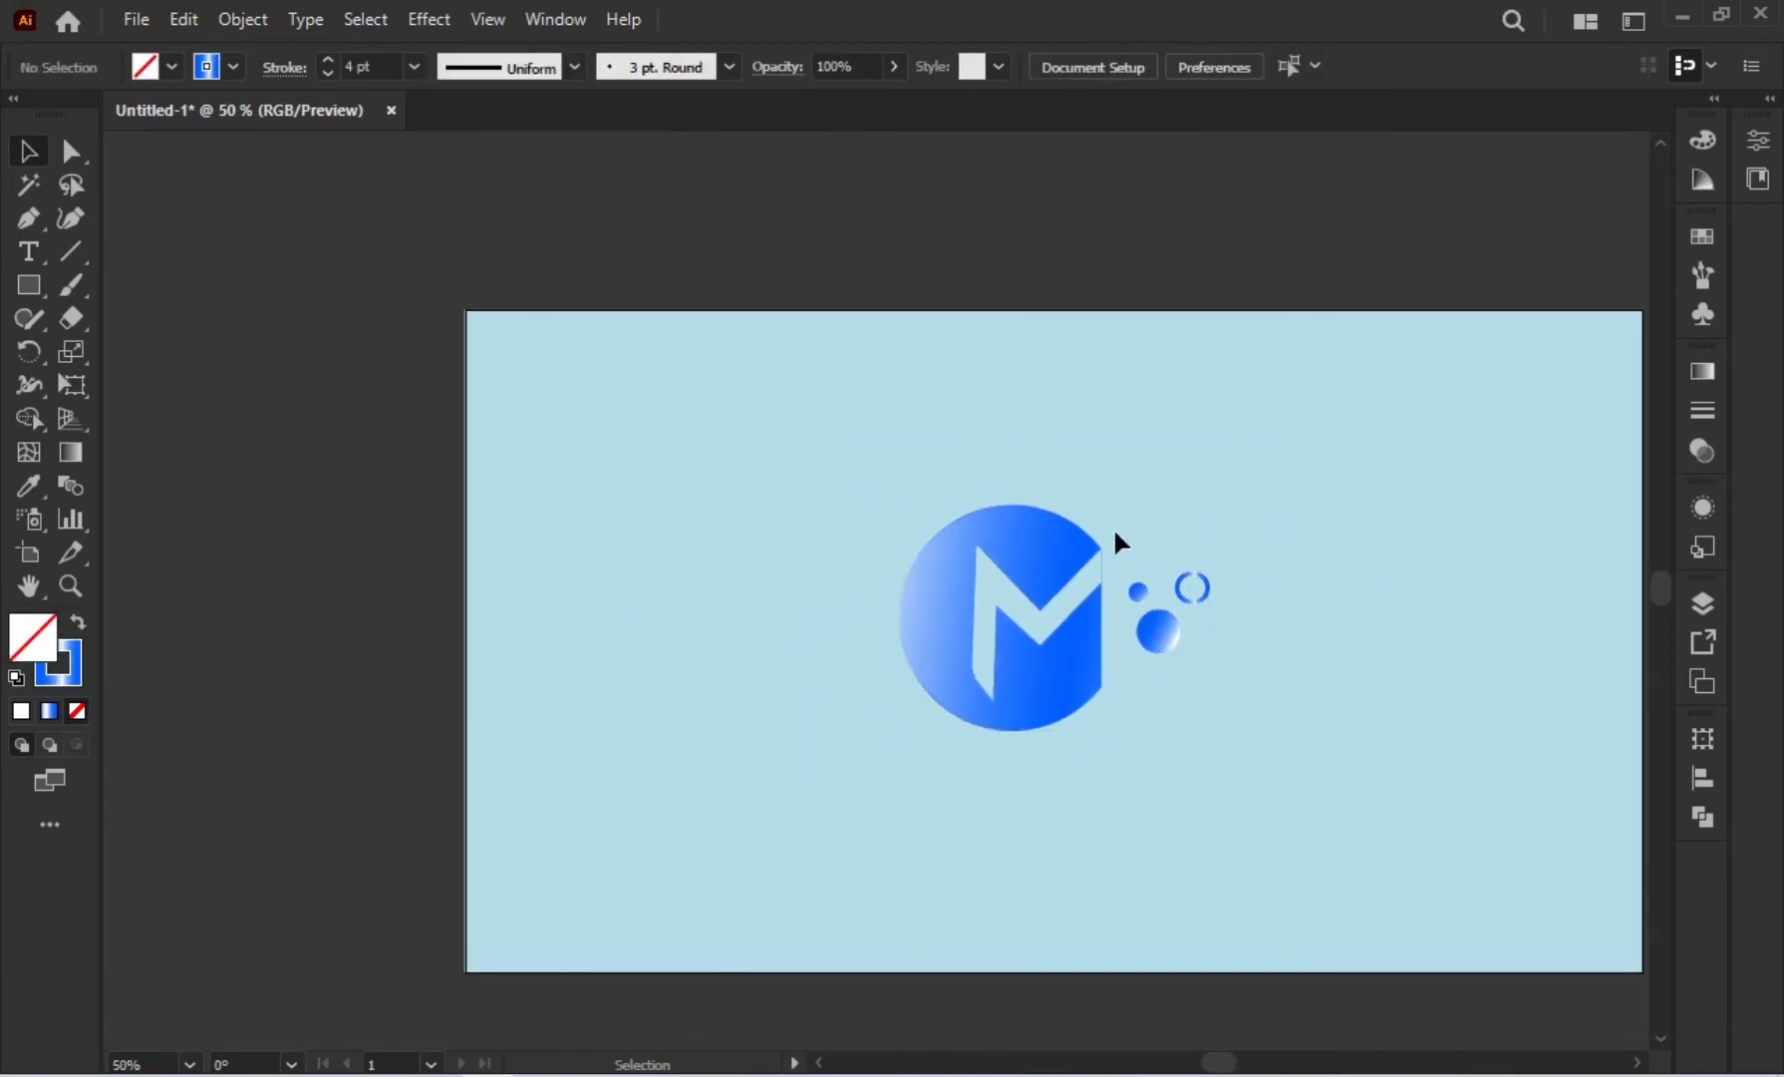
pyautogui.click(1136, 650)
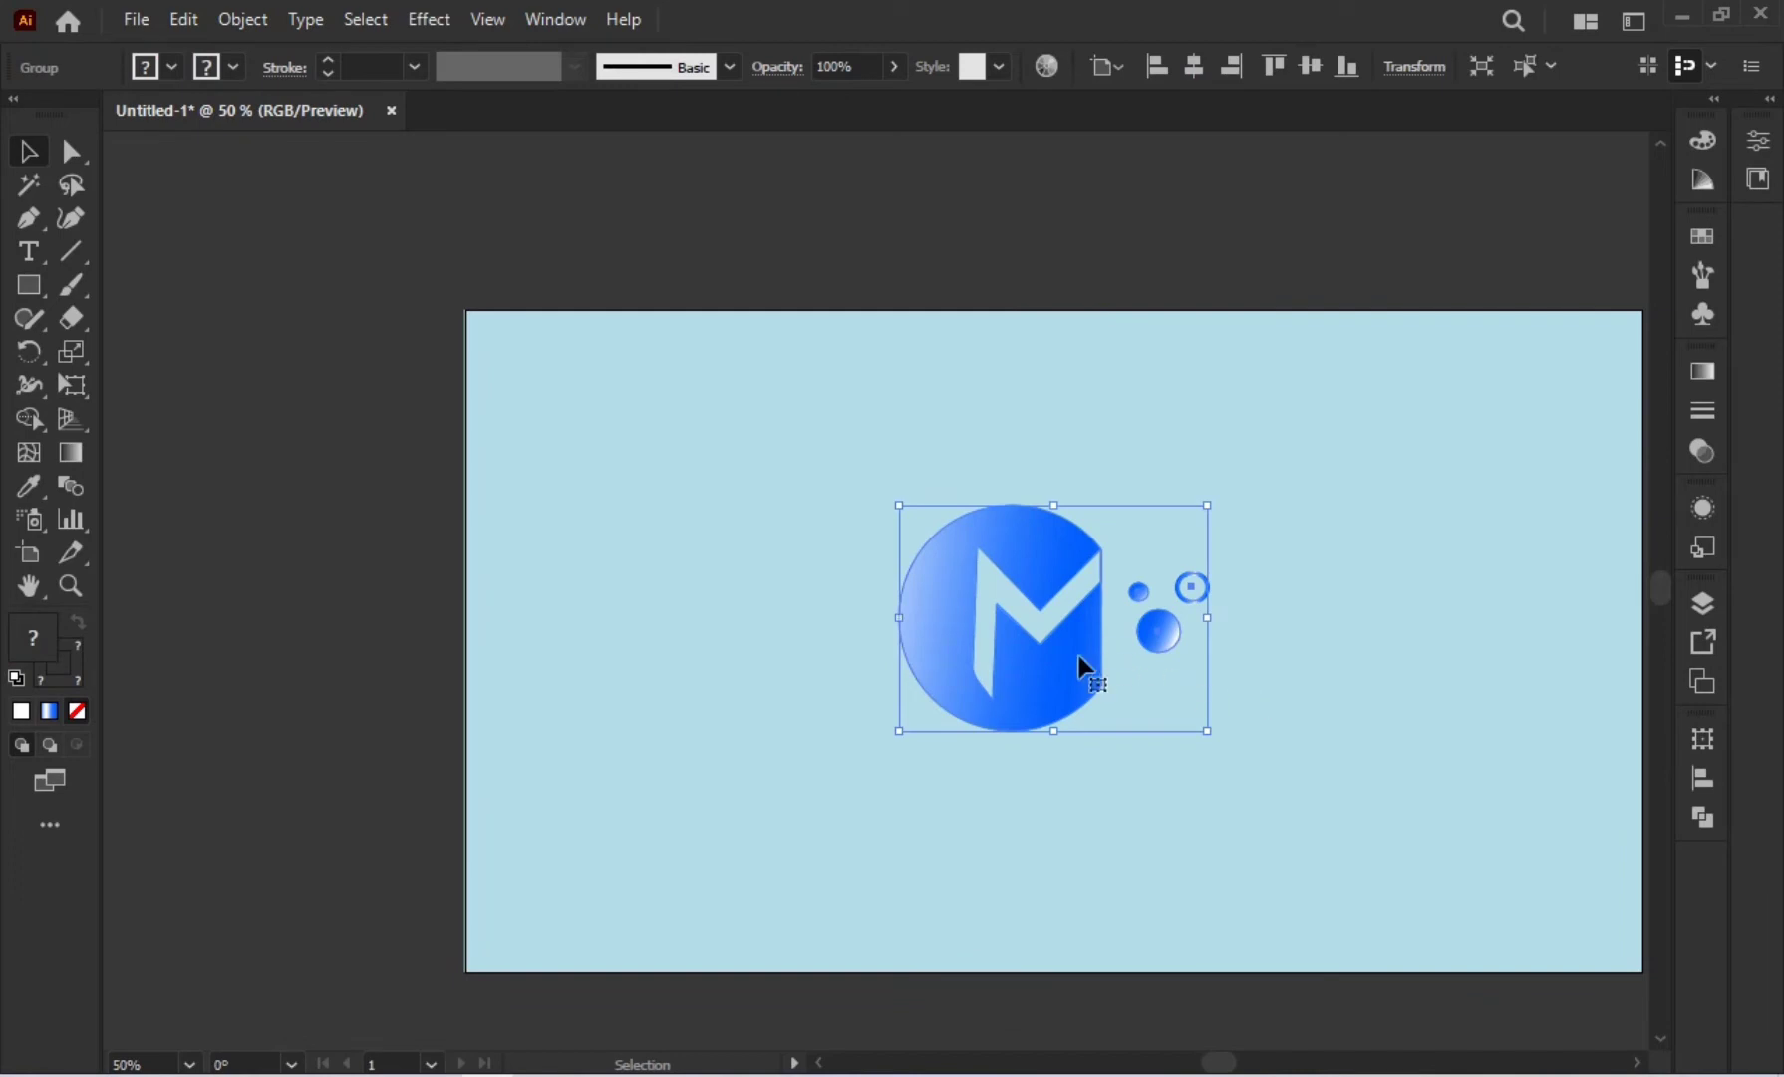
pyautogui.moveTo(1085, 670); pyautogui.dragTo(945, 663)
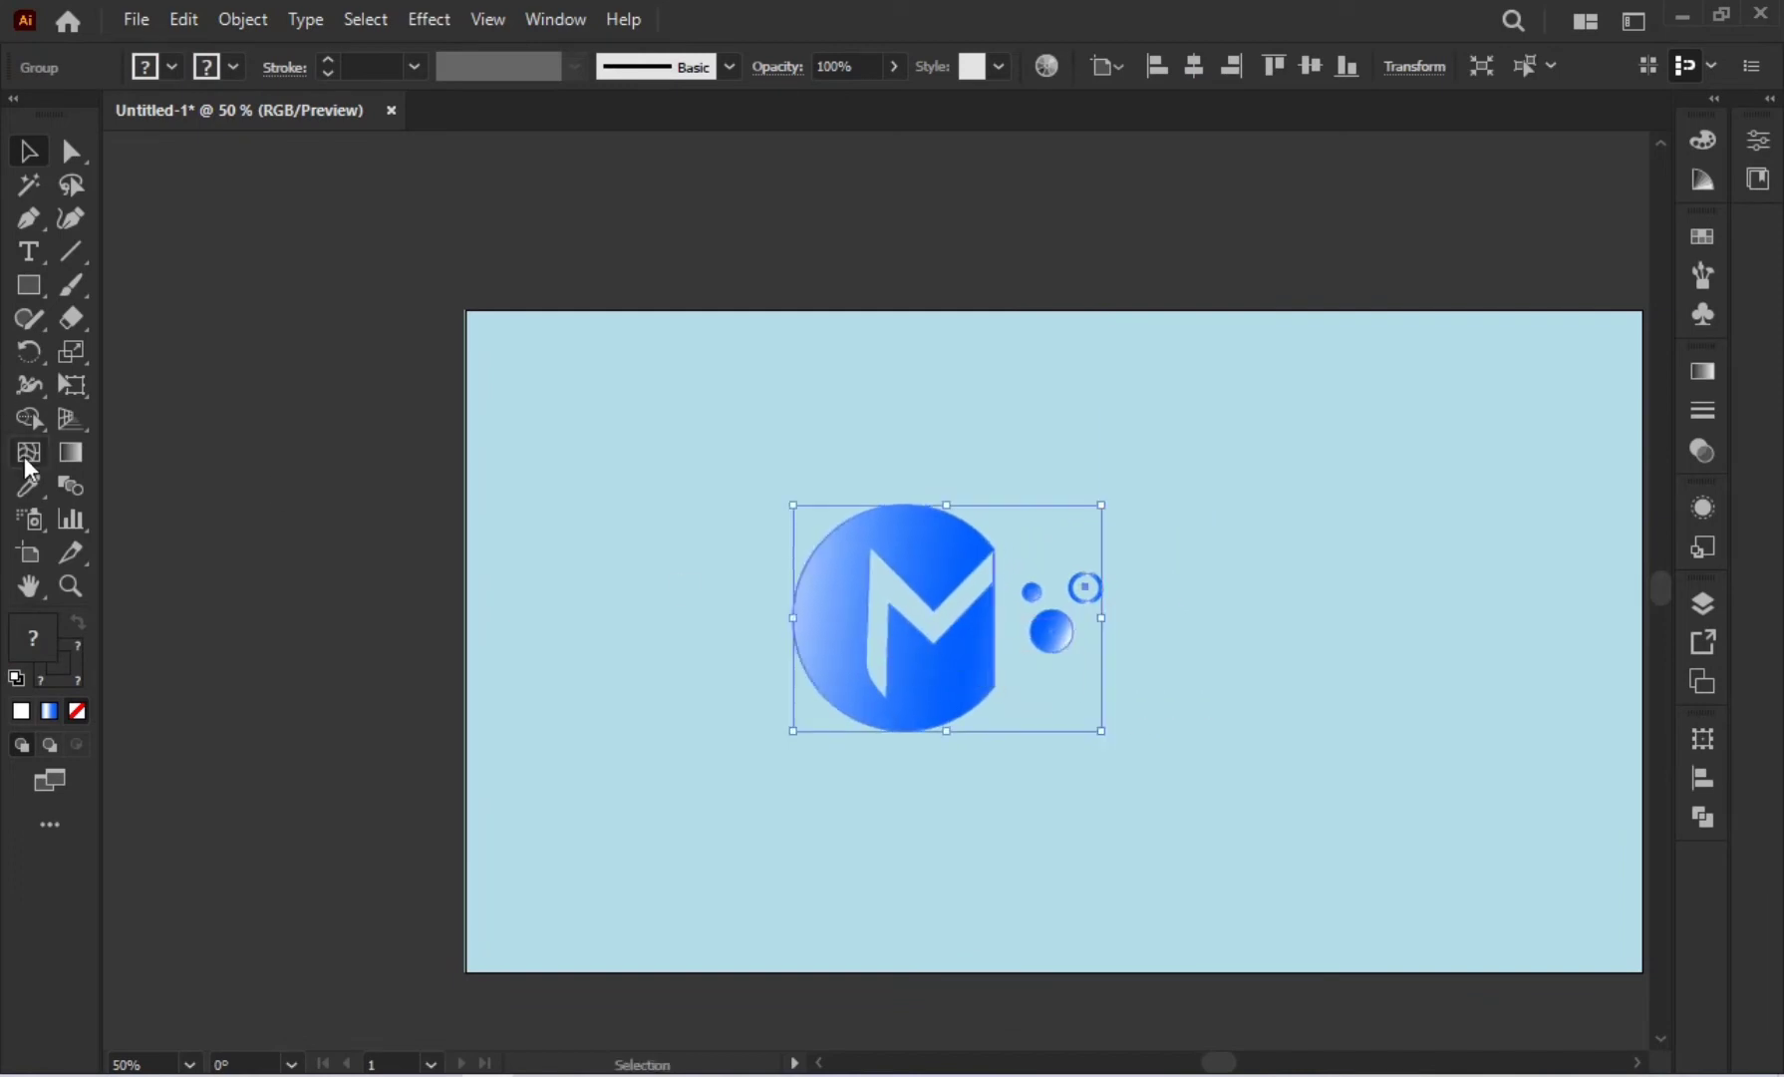
# Step: Add the text "Macool" at 60 pt to the right of the logo's side shapes
pyautogui.click(28, 251)
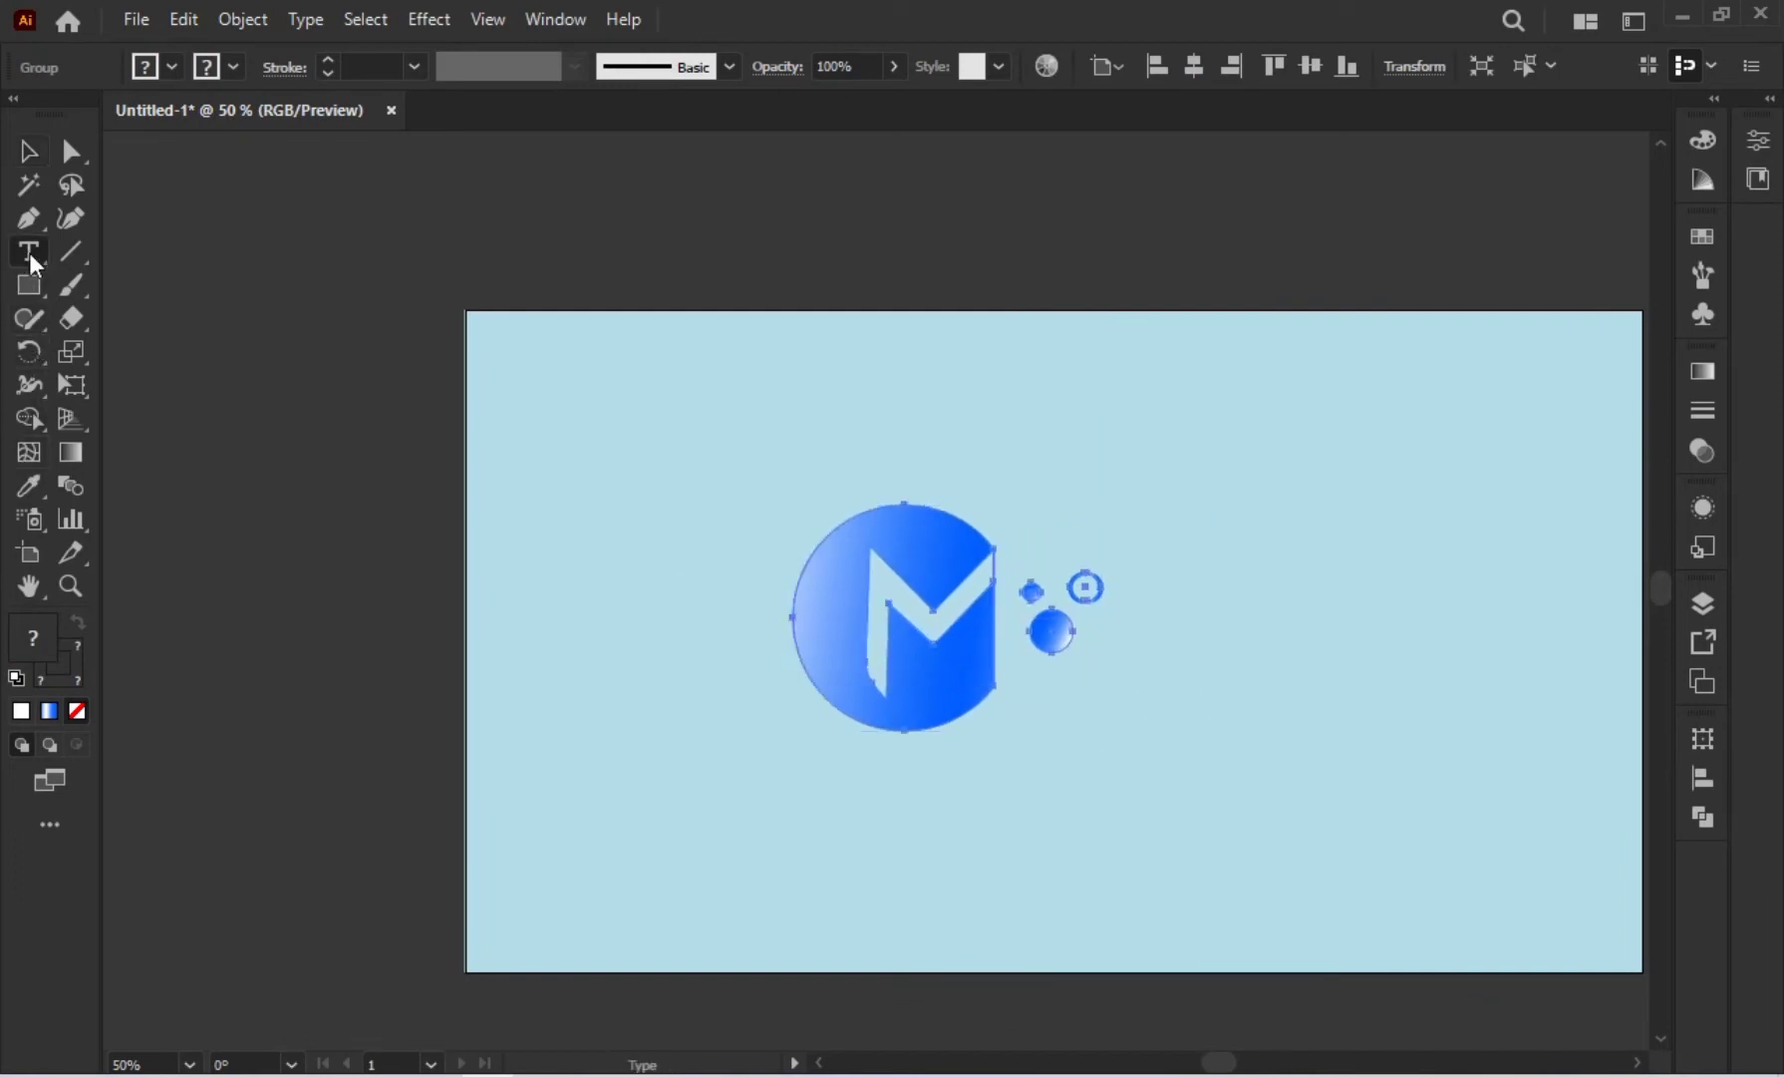
pyautogui.click(1168, 557)
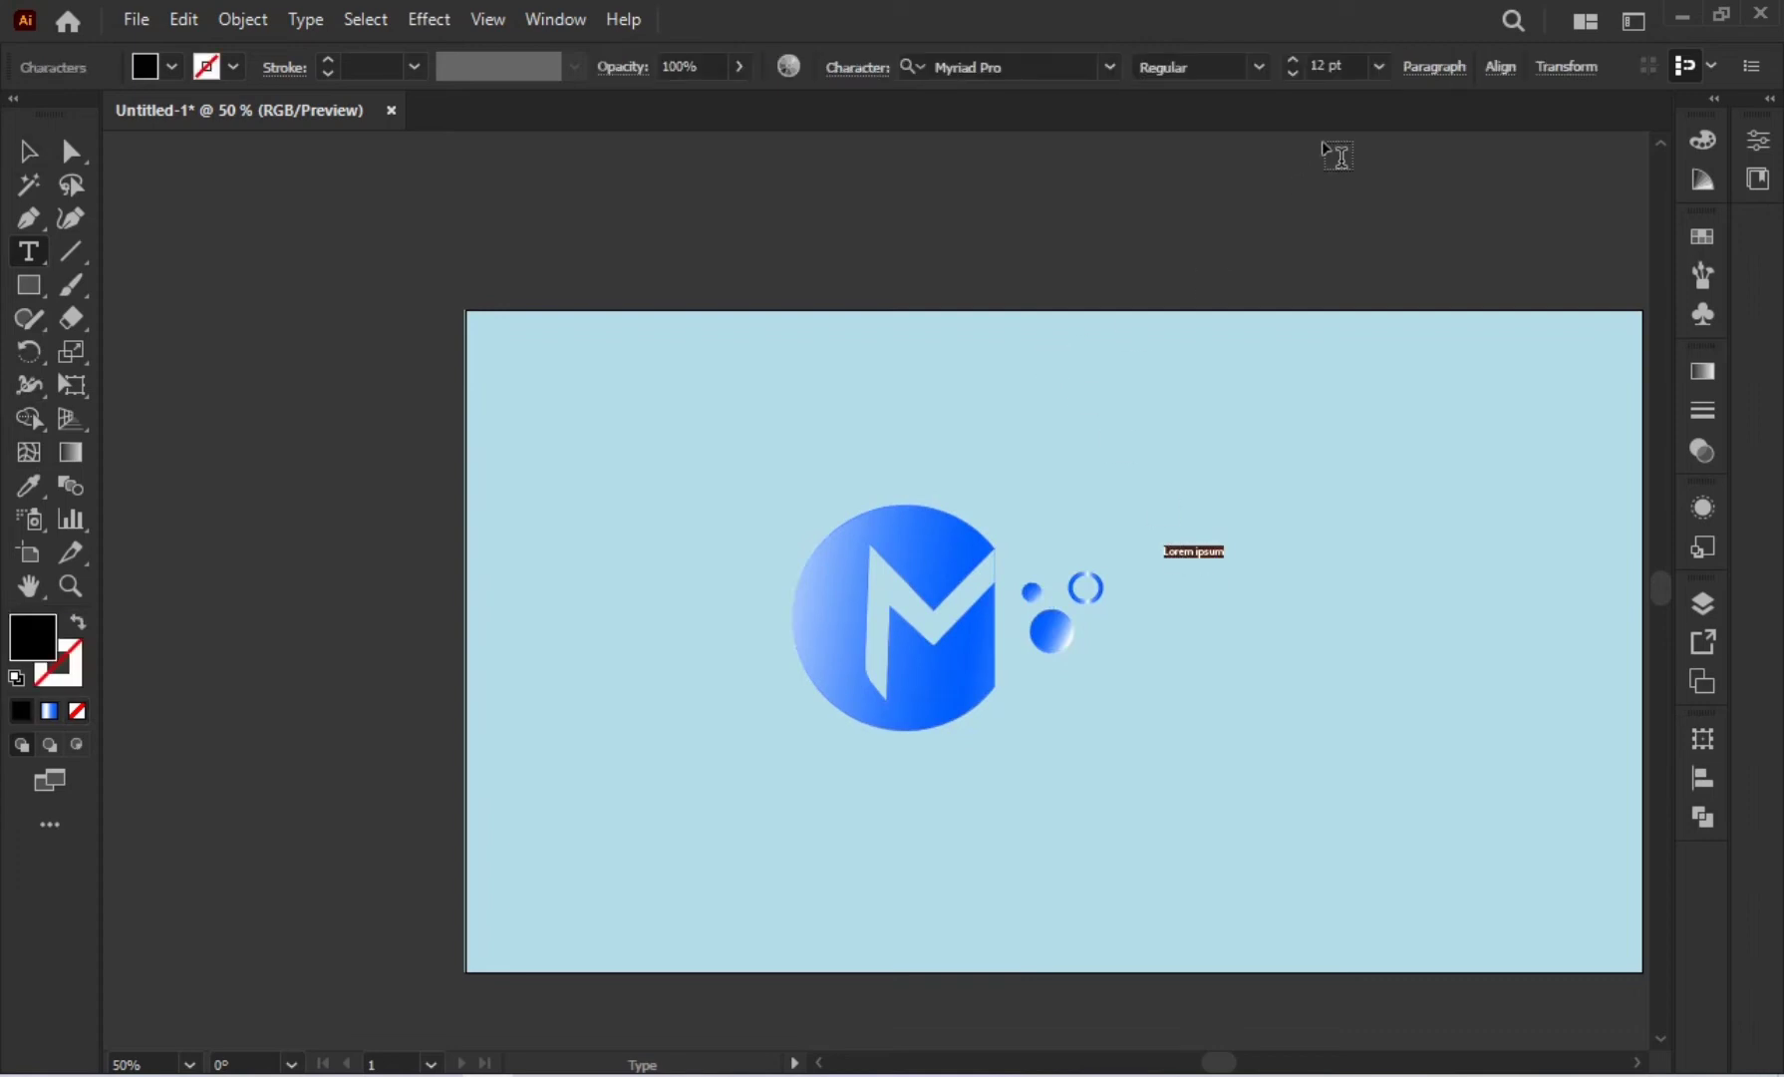
pyautogui.click(1374, 63)
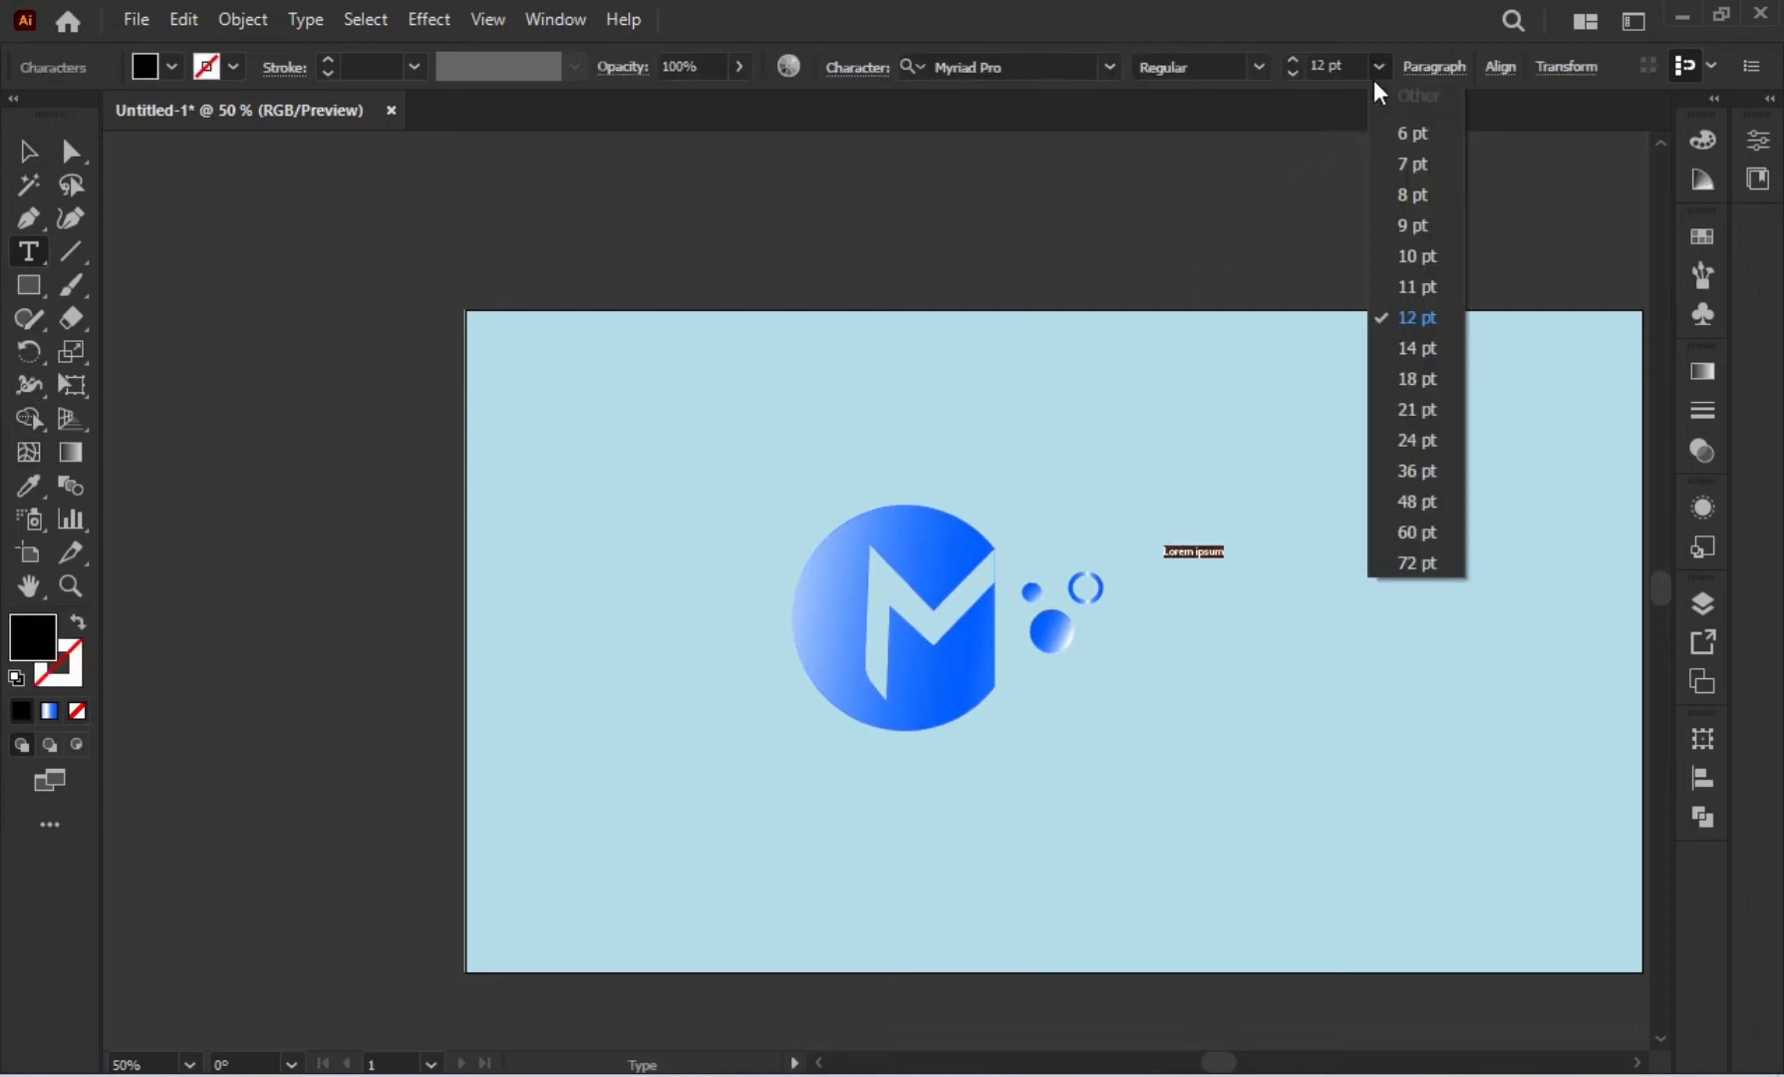
pyautogui.click(1395, 525)
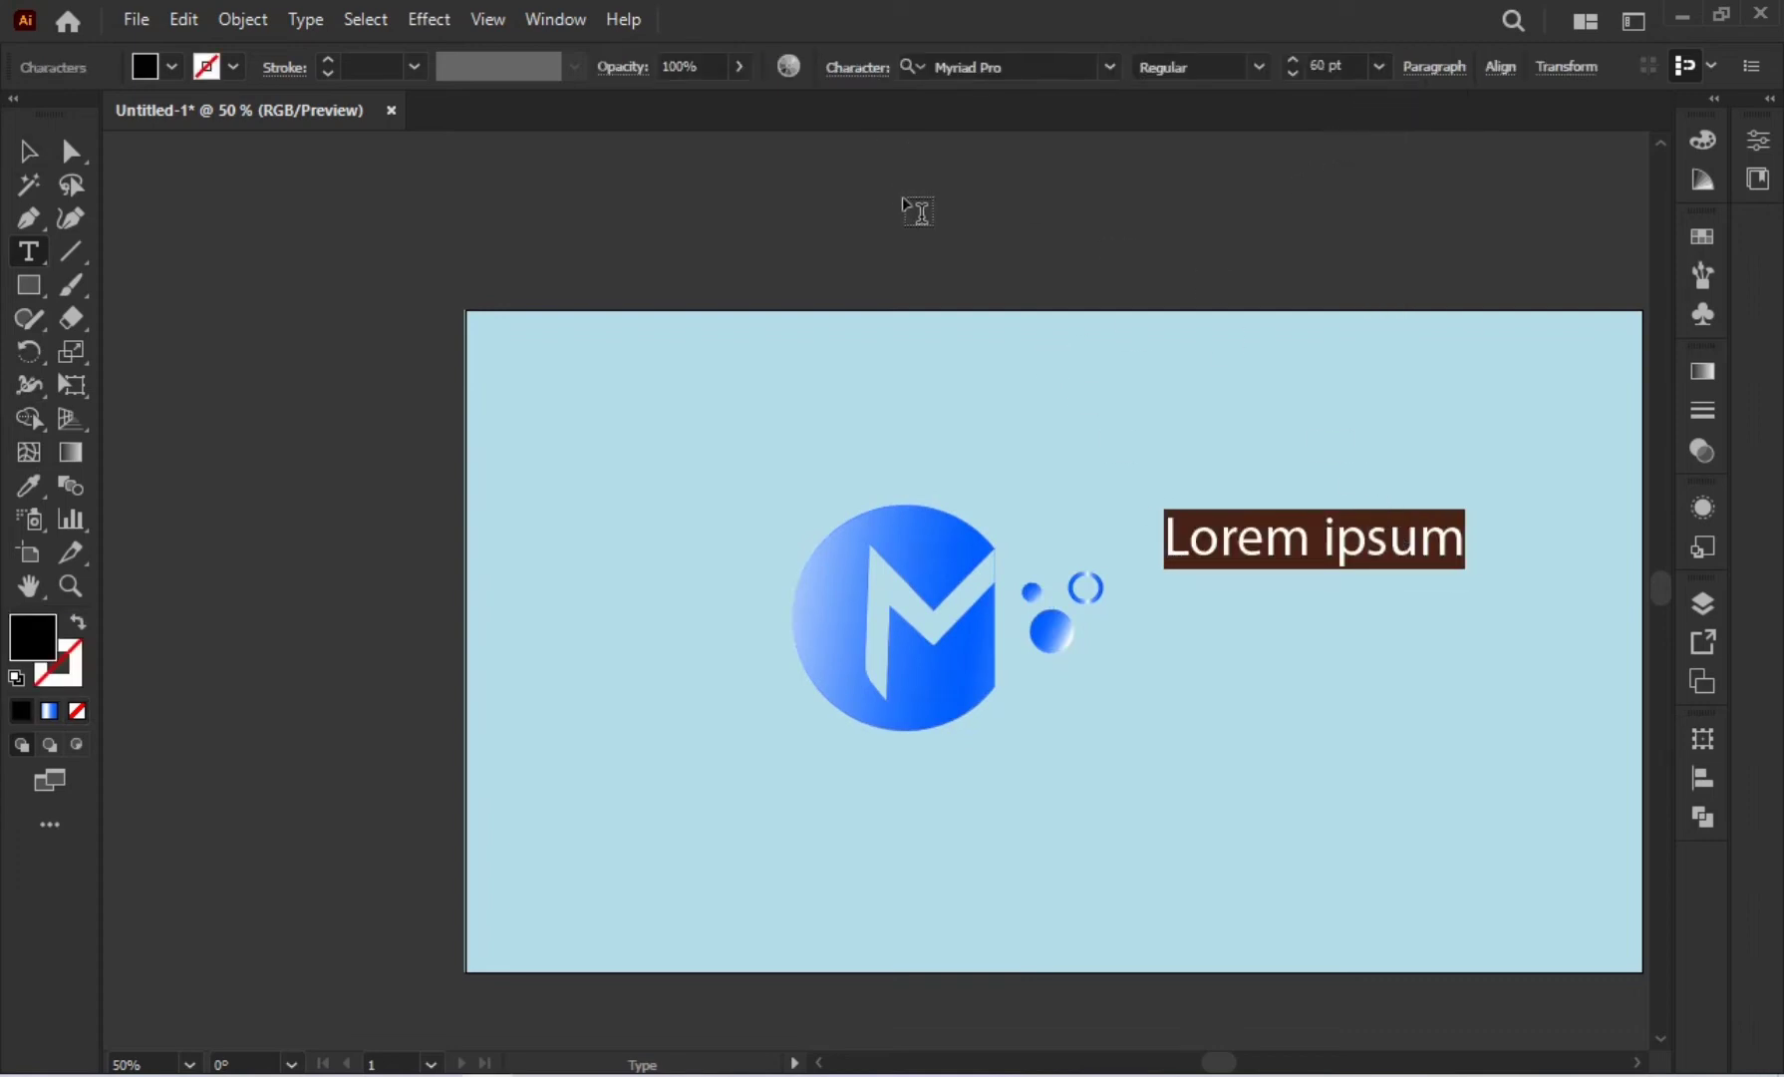
pyautogui.write('M')
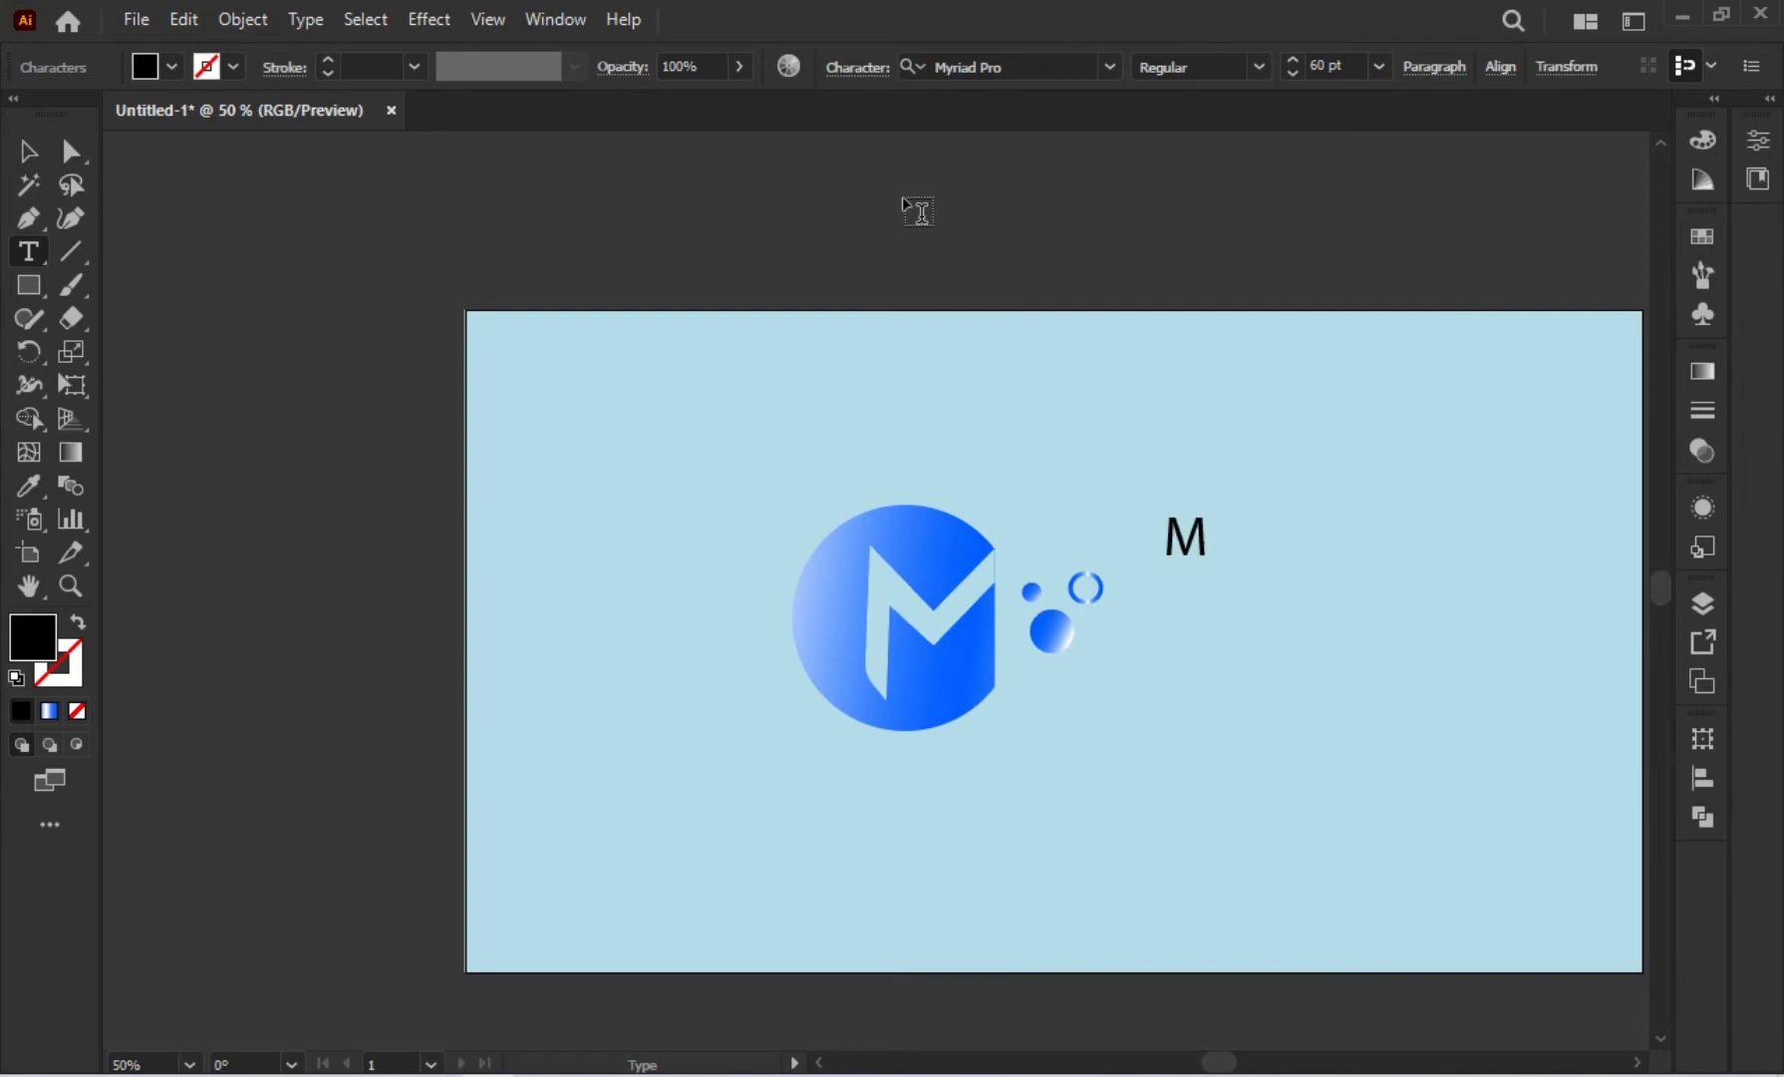
pyautogui.write('acool')
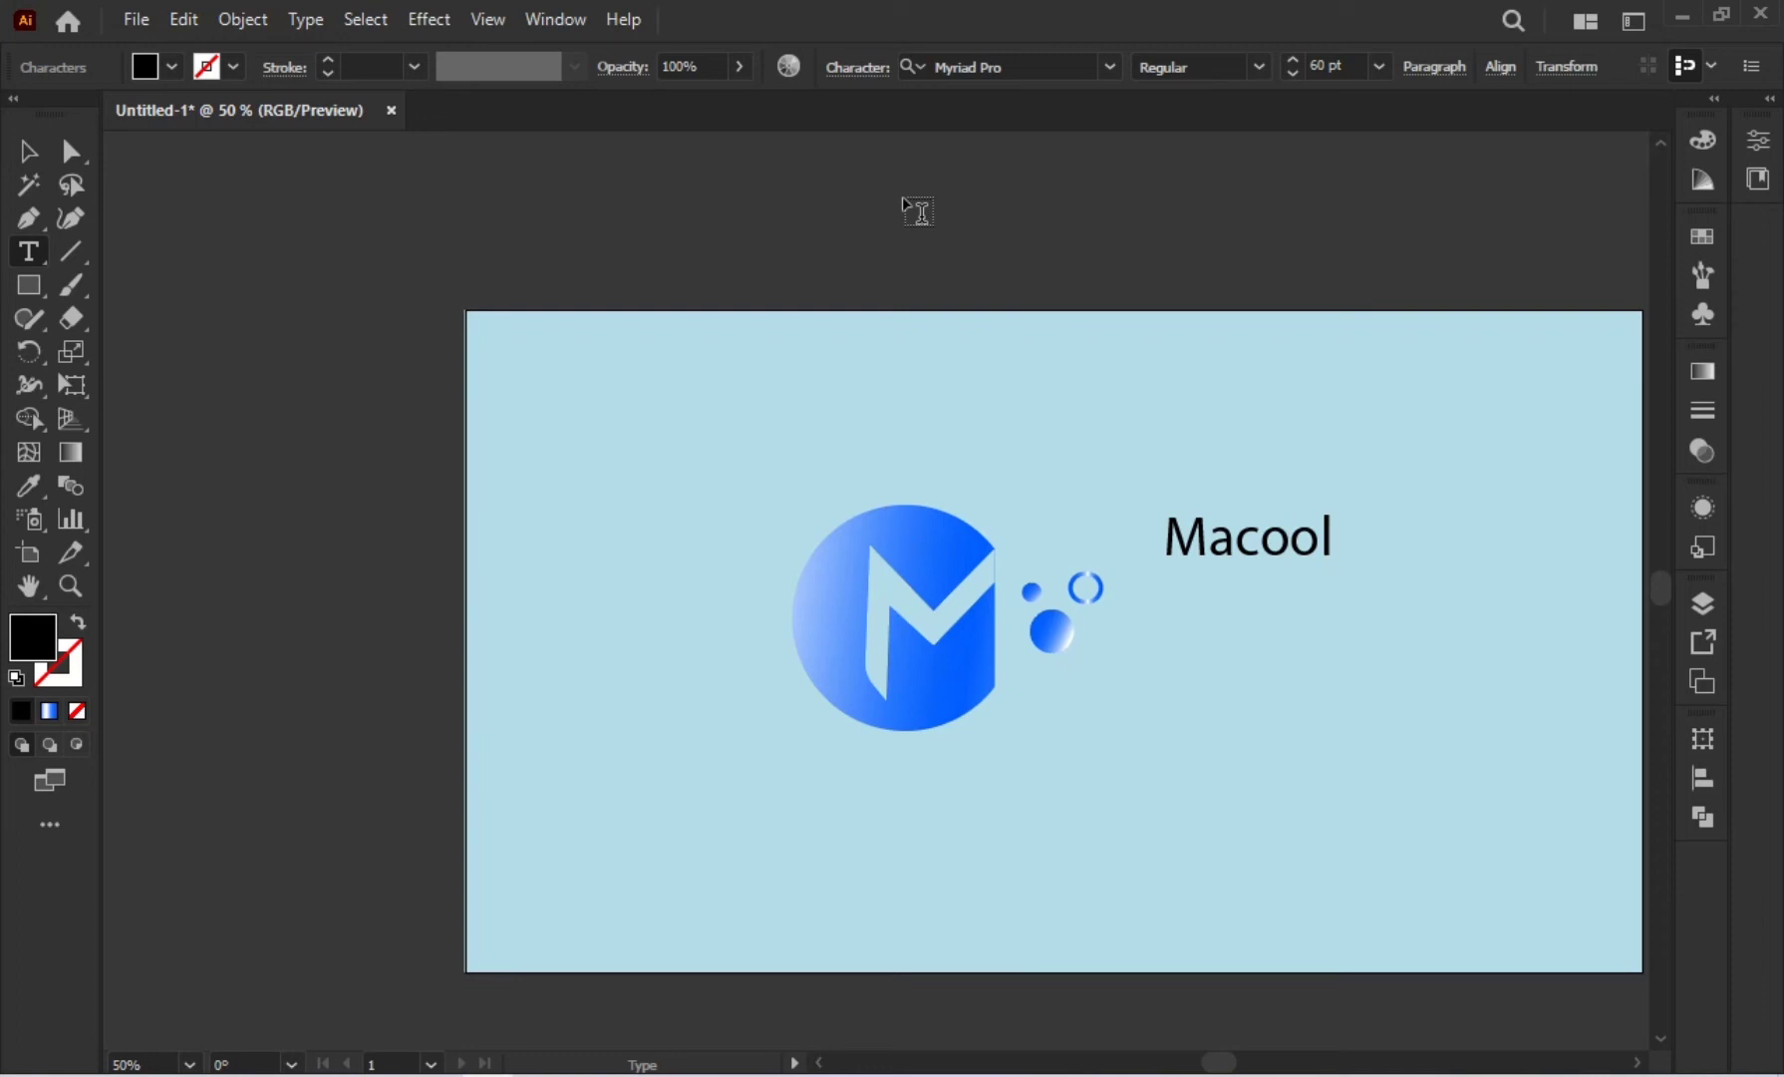
# Step: Add "logo" as a second line below "Macool" in the same text object
pyautogui.press('Return')
pyautogui.write('I')
pyautogui.write('ogo')
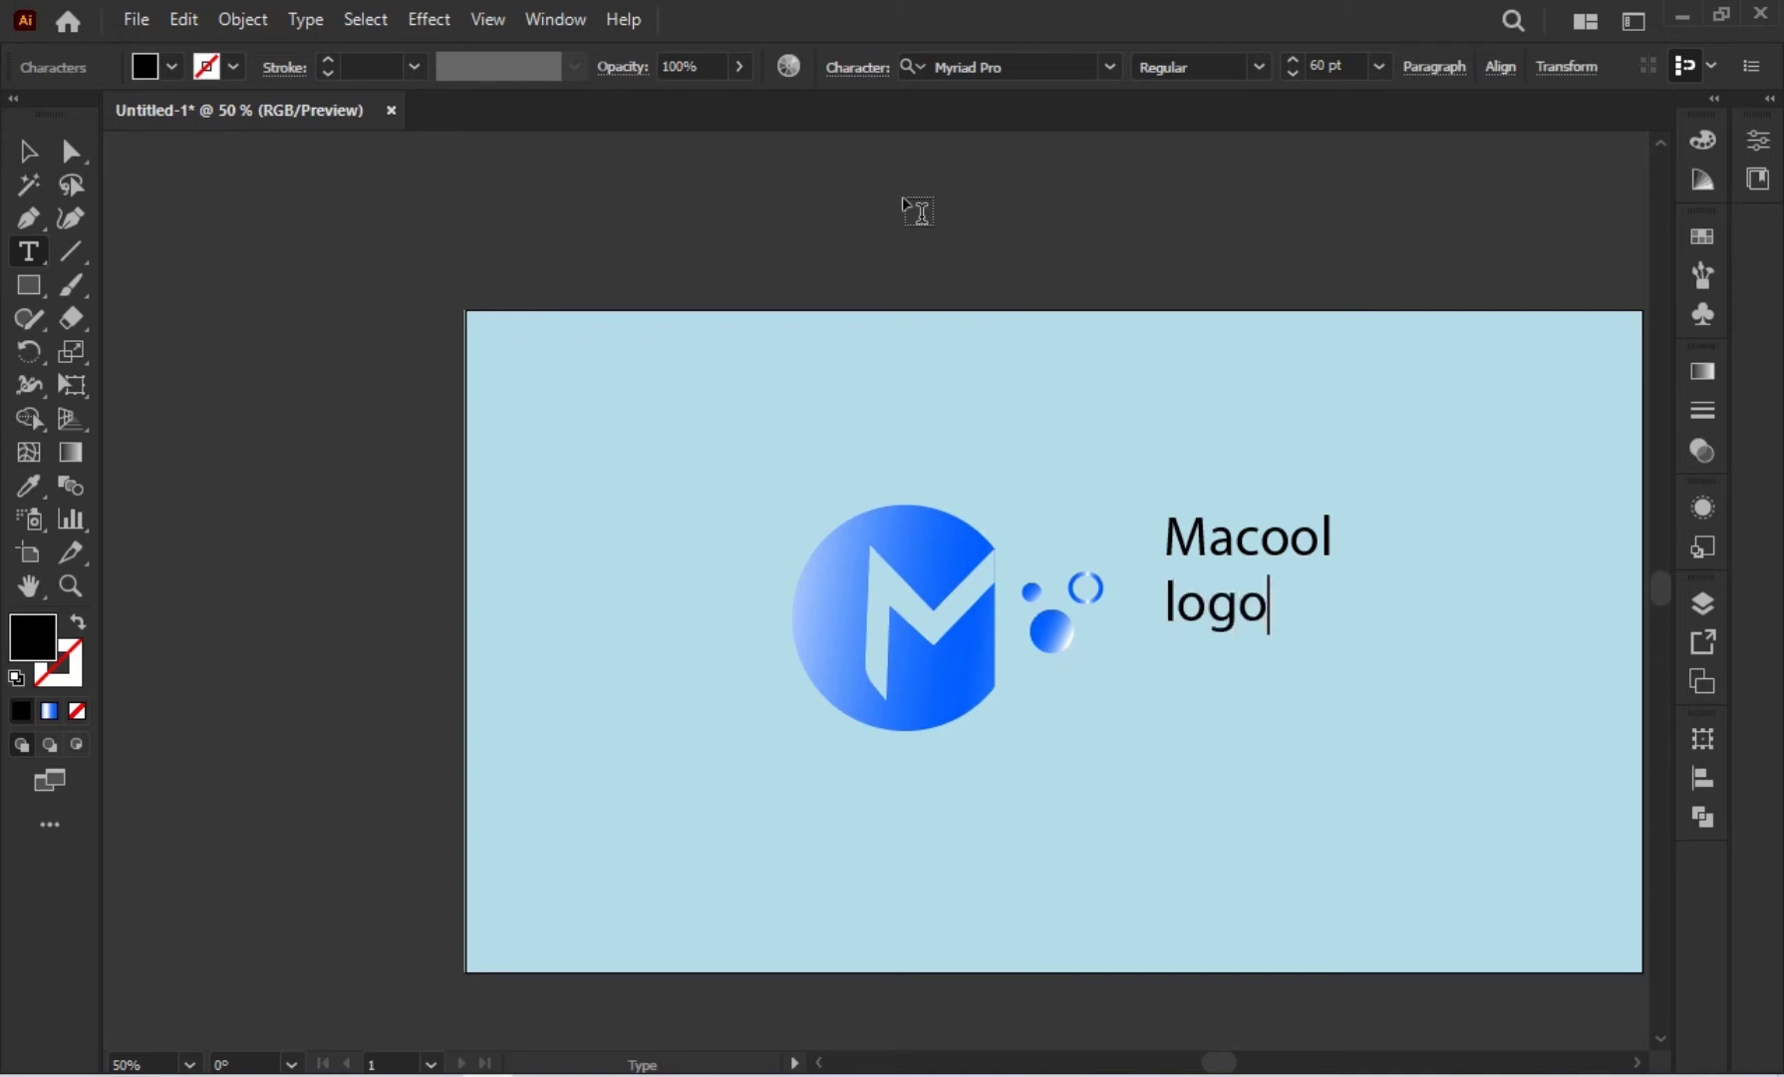
pyautogui.press('BackSpace')
pyautogui.press('BackSpace')
pyautogui.press('BackSpace')
pyautogui.press('BackSpace')
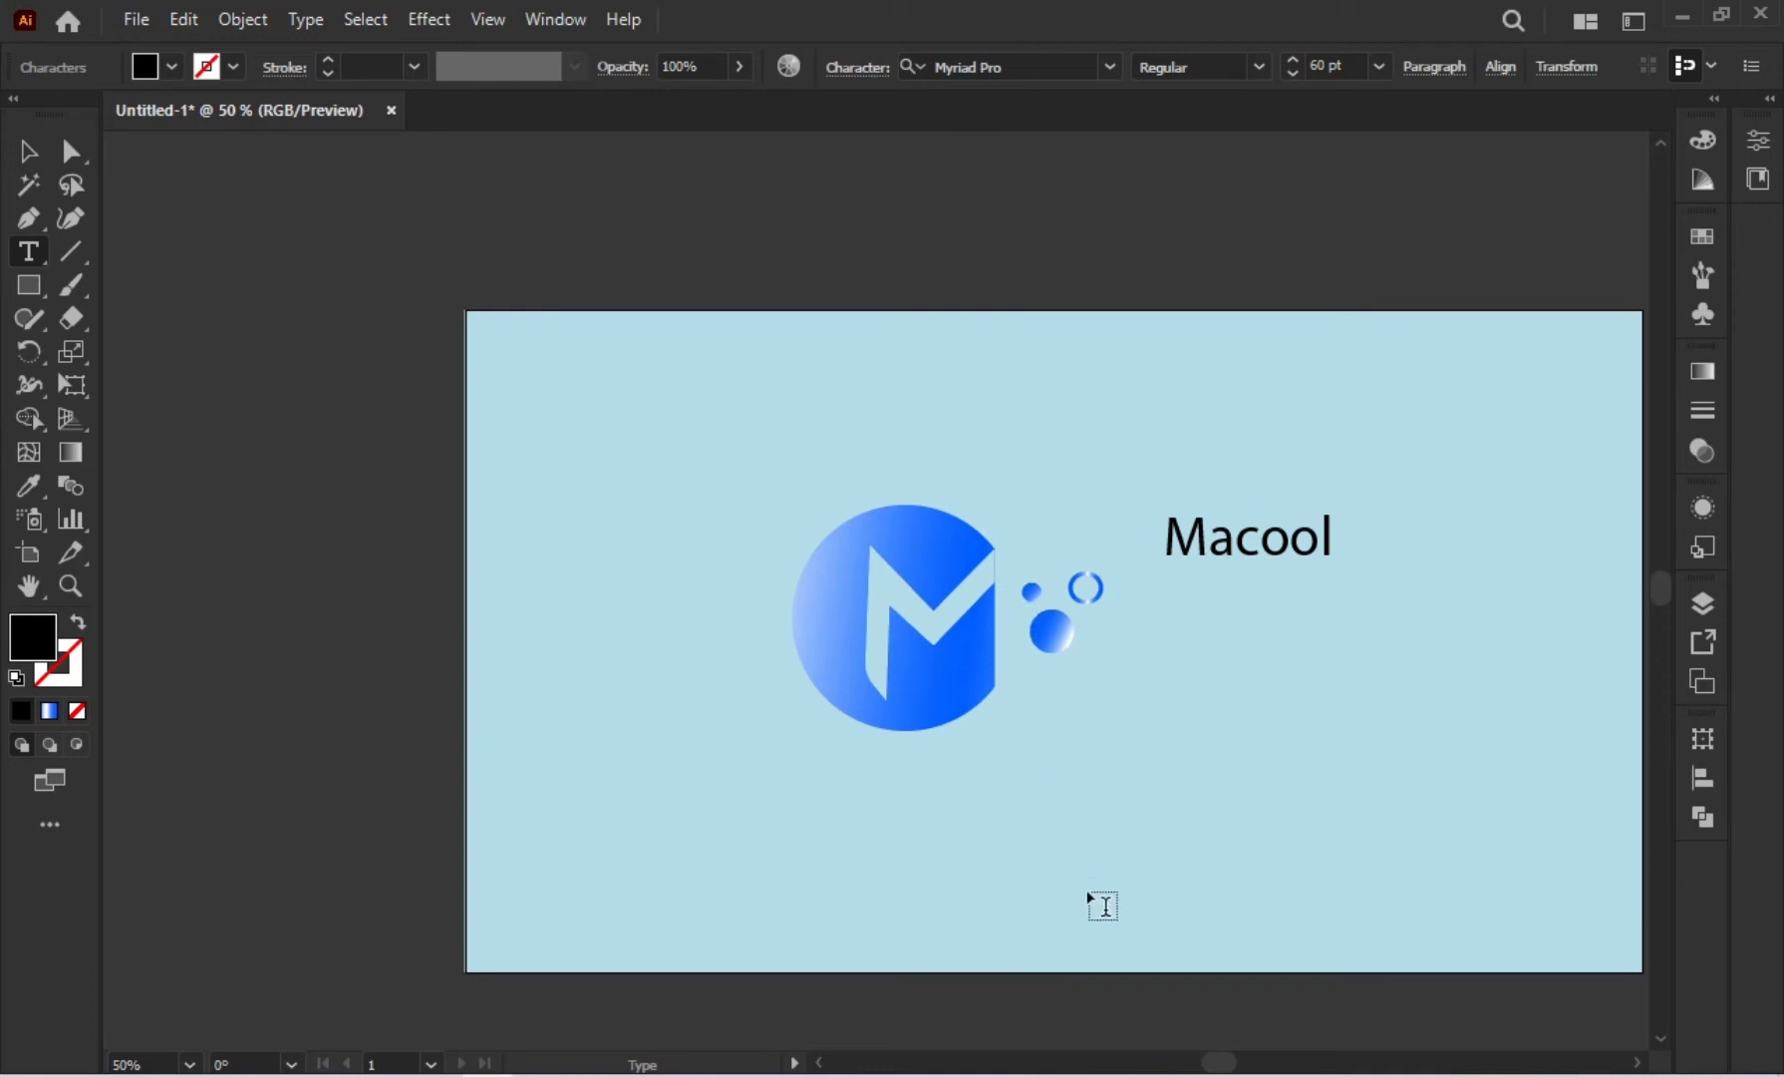
pyautogui.write('logo')
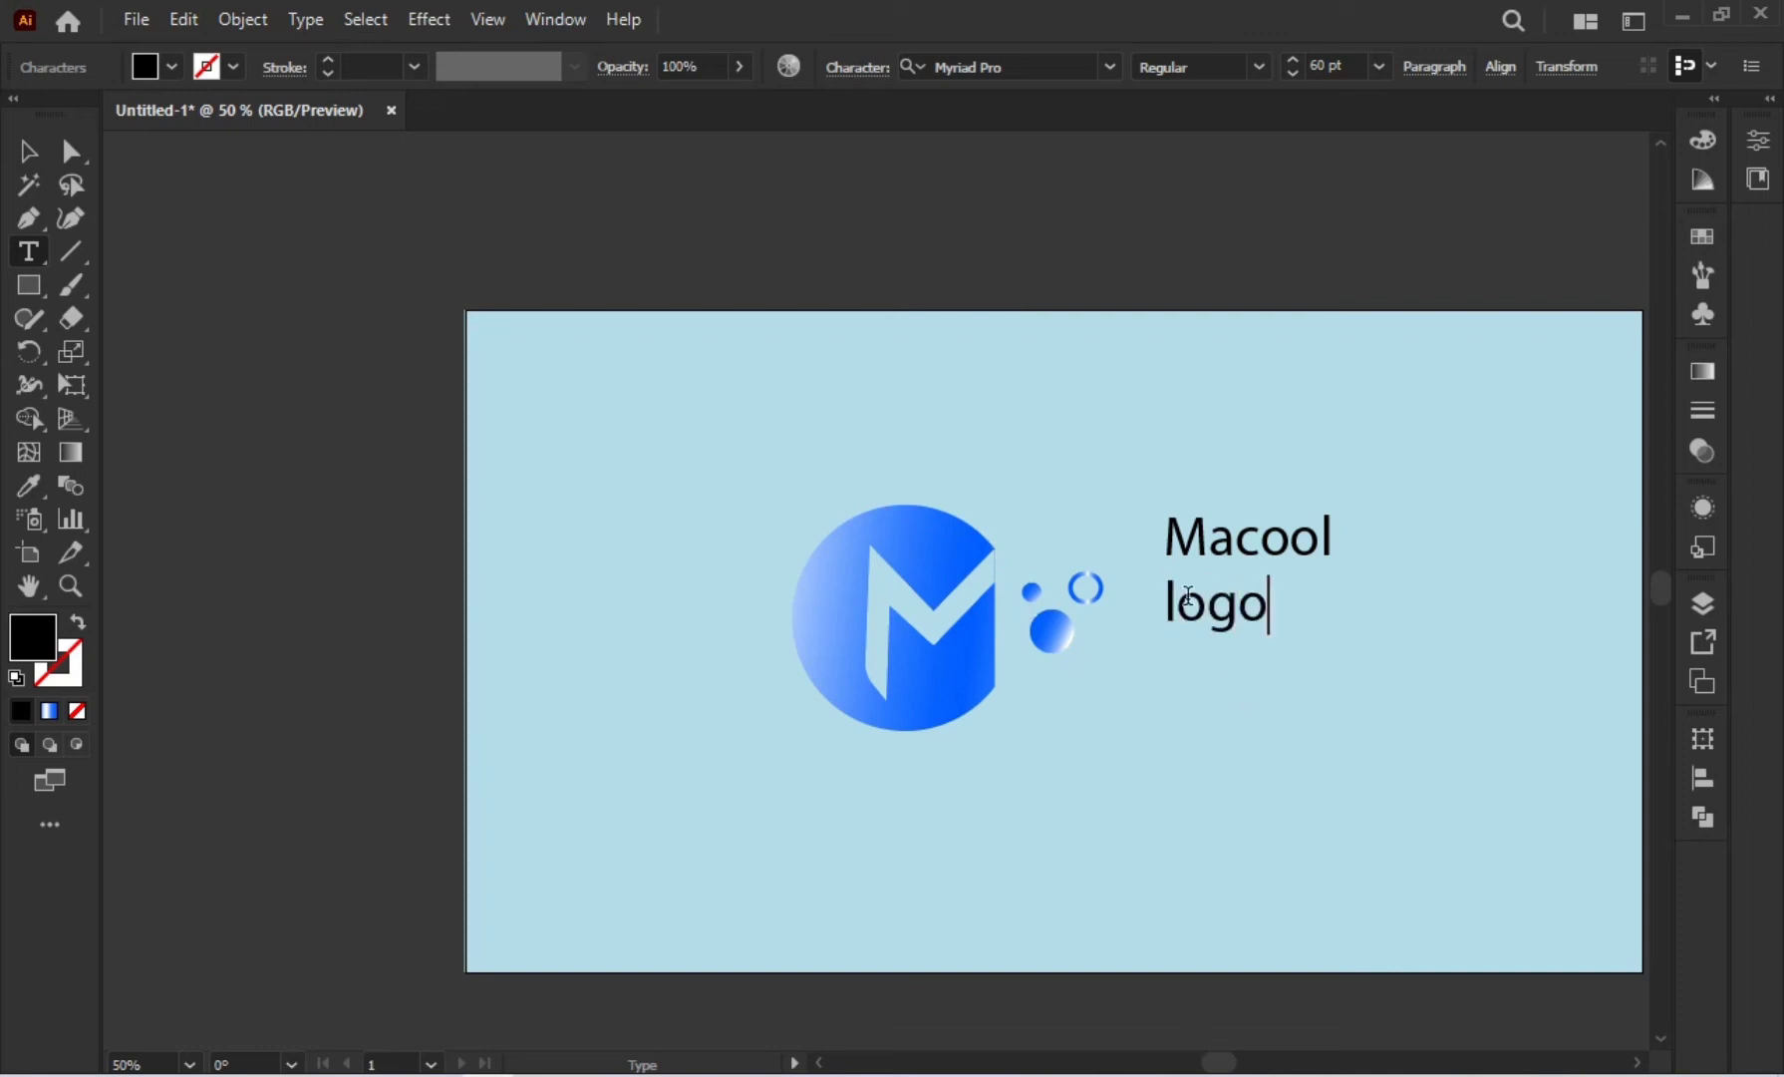
# Step: Change the font of both lines of the name text to LEMON MILK Medium
pyautogui.moveTo(1168, 546); pyautogui.dragTo(1281, 618)
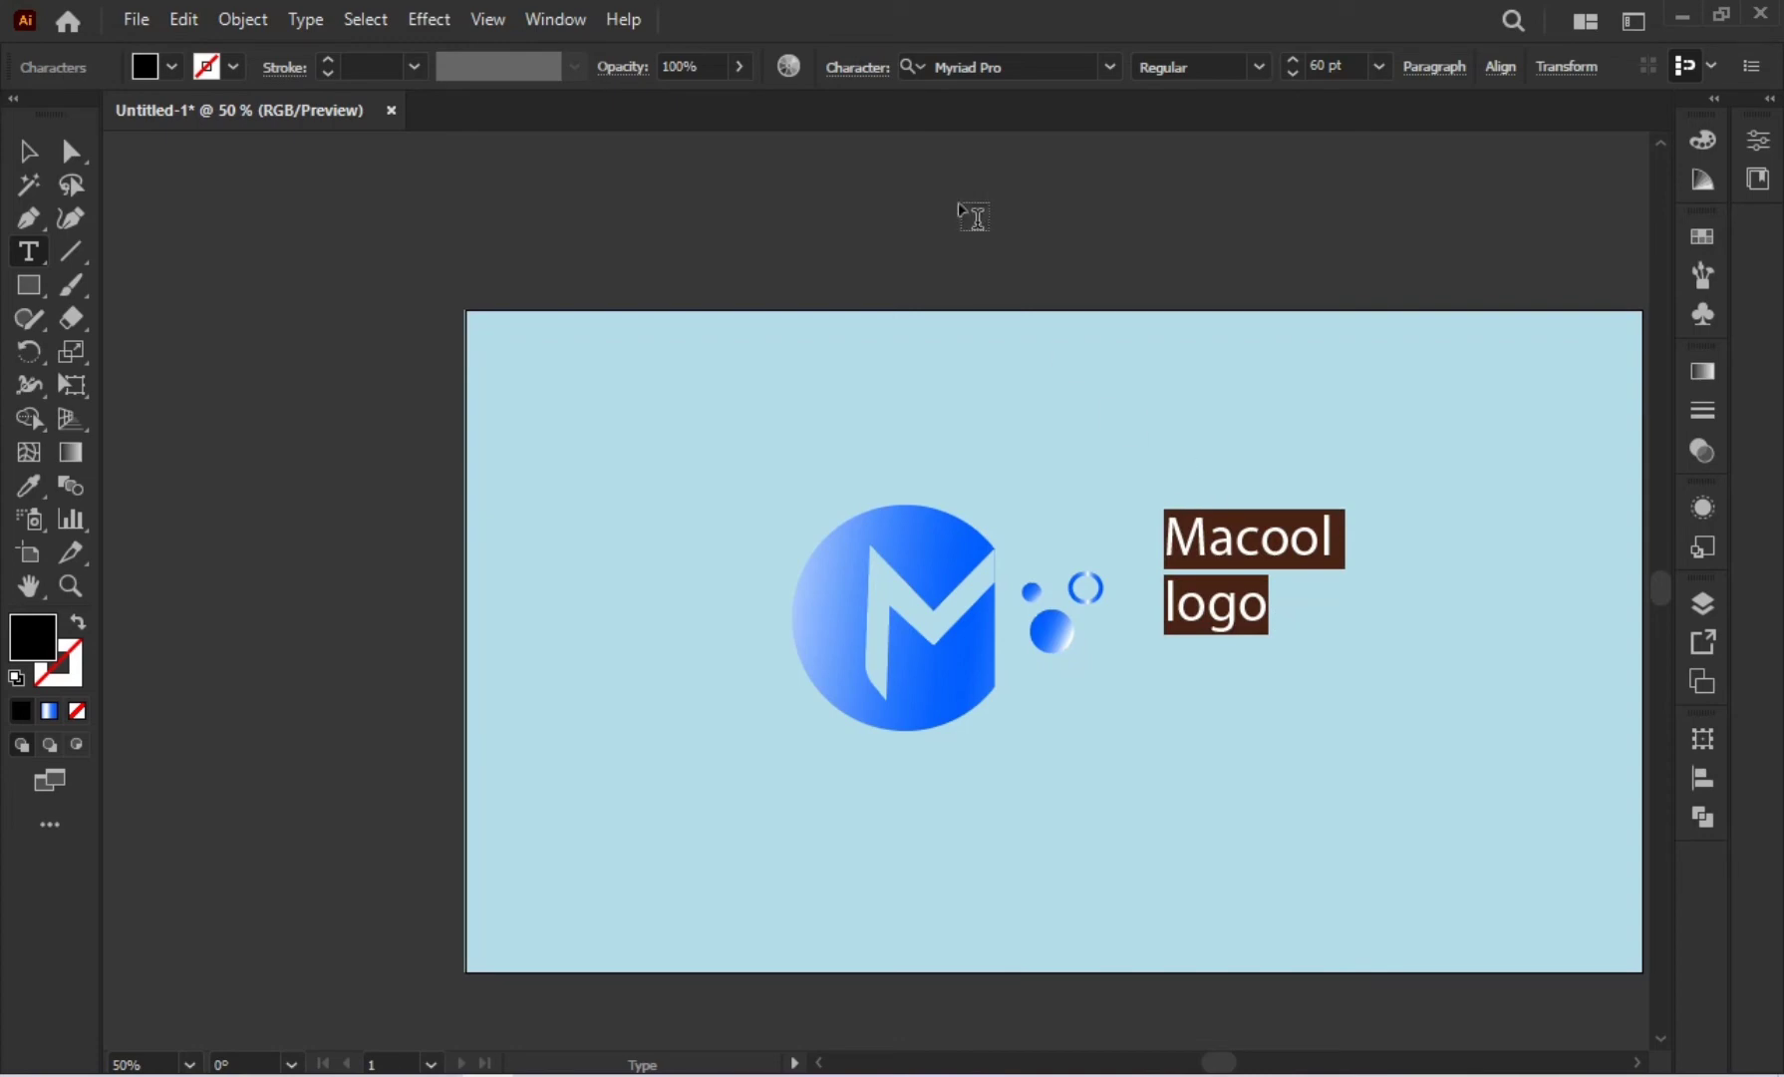
pyautogui.click(1109, 68)
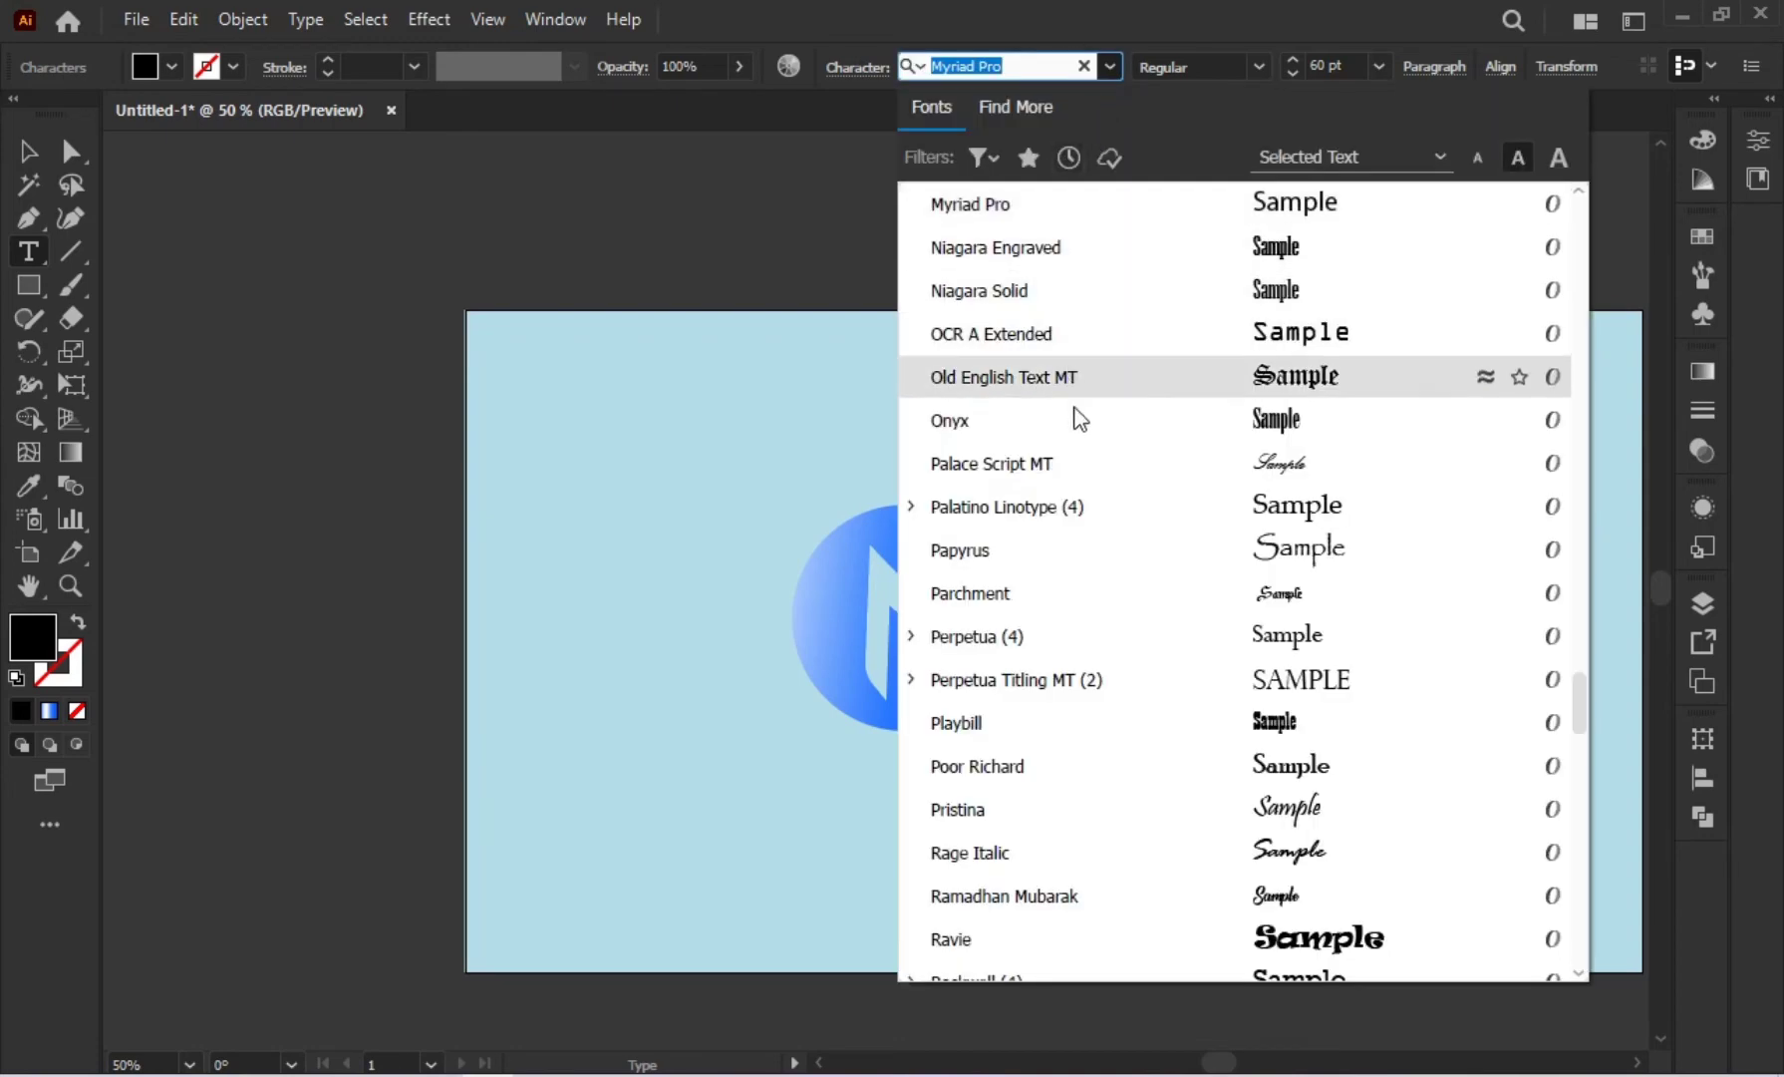
pyautogui.scroll(5, 1208, 386)
pyautogui.scroll(20, 1211, 383)
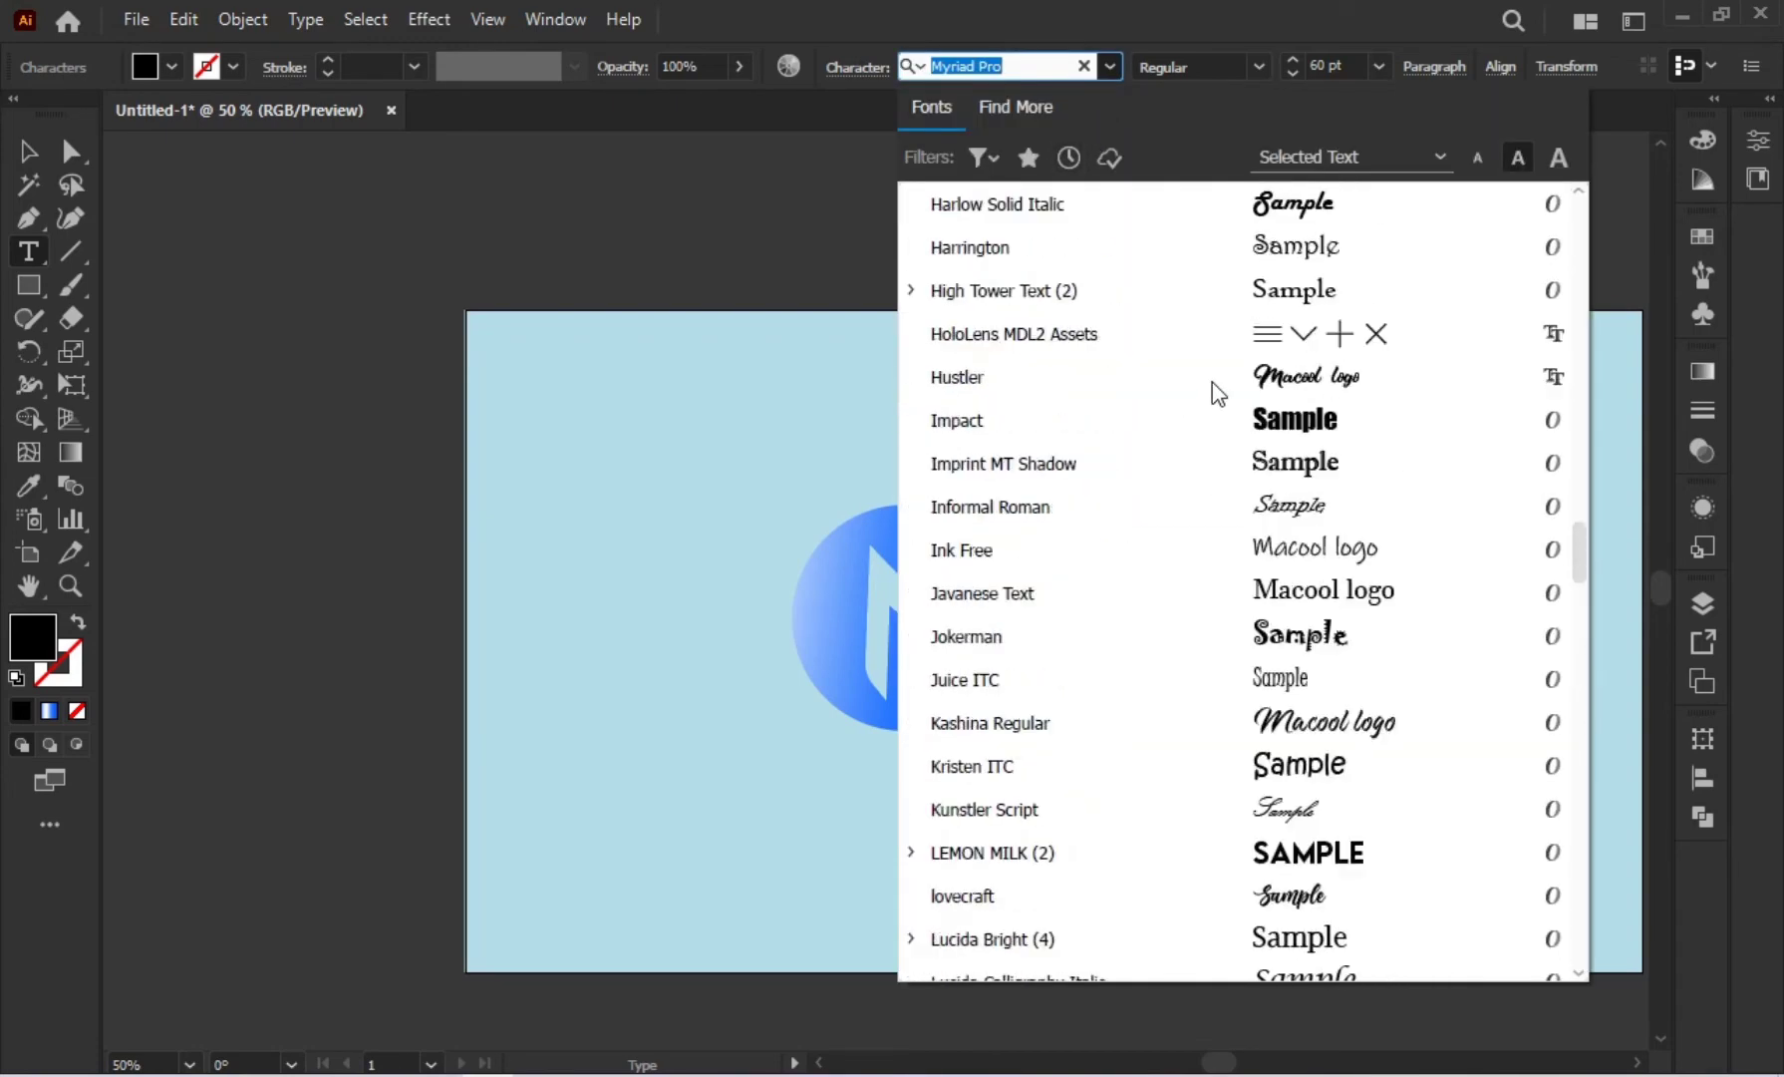
pyautogui.scroll(15, 1213, 381)
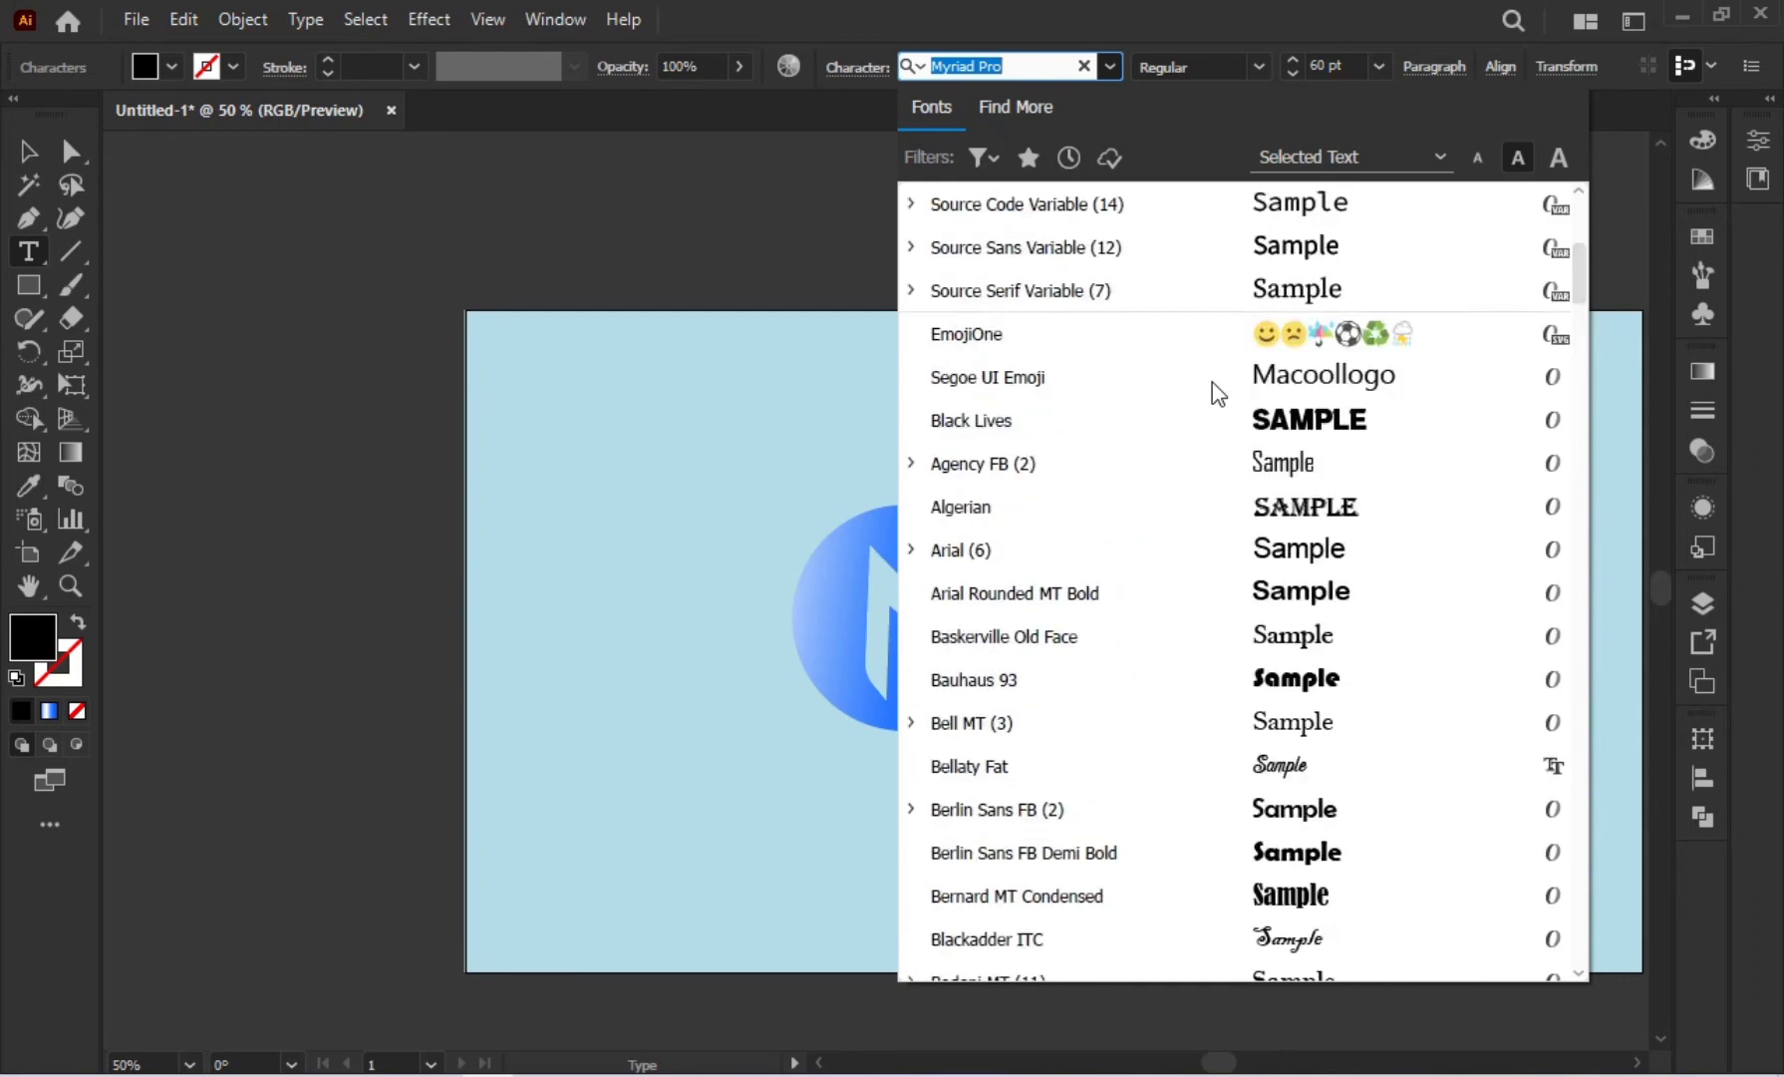
pyautogui.press('Escape')
pyautogui.write('lemon')
pyautogui.press('Return')
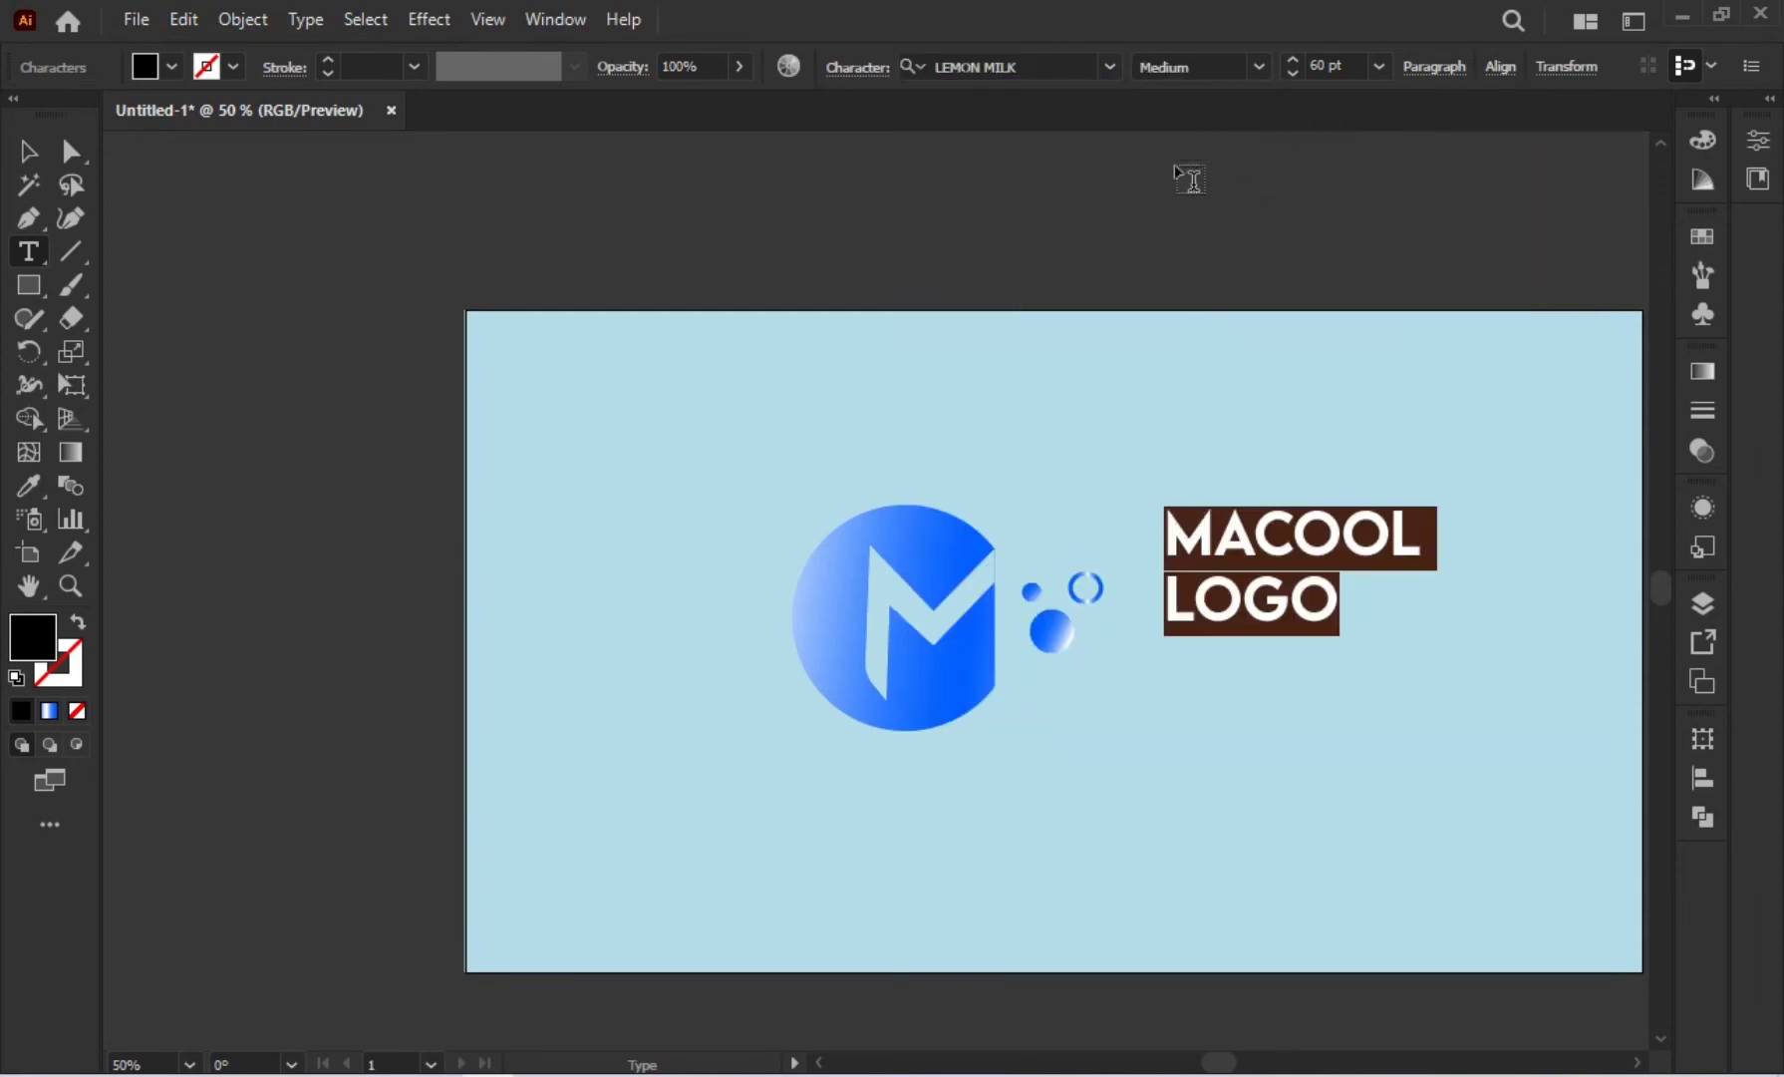
# Step: Scale the name text taller and wider and place it directly to the right of the small side shapes
pyautogui.click(28, 151)
pyautogui.moveTo(1243, 569); pyautogui.dragTo(1075, 596)
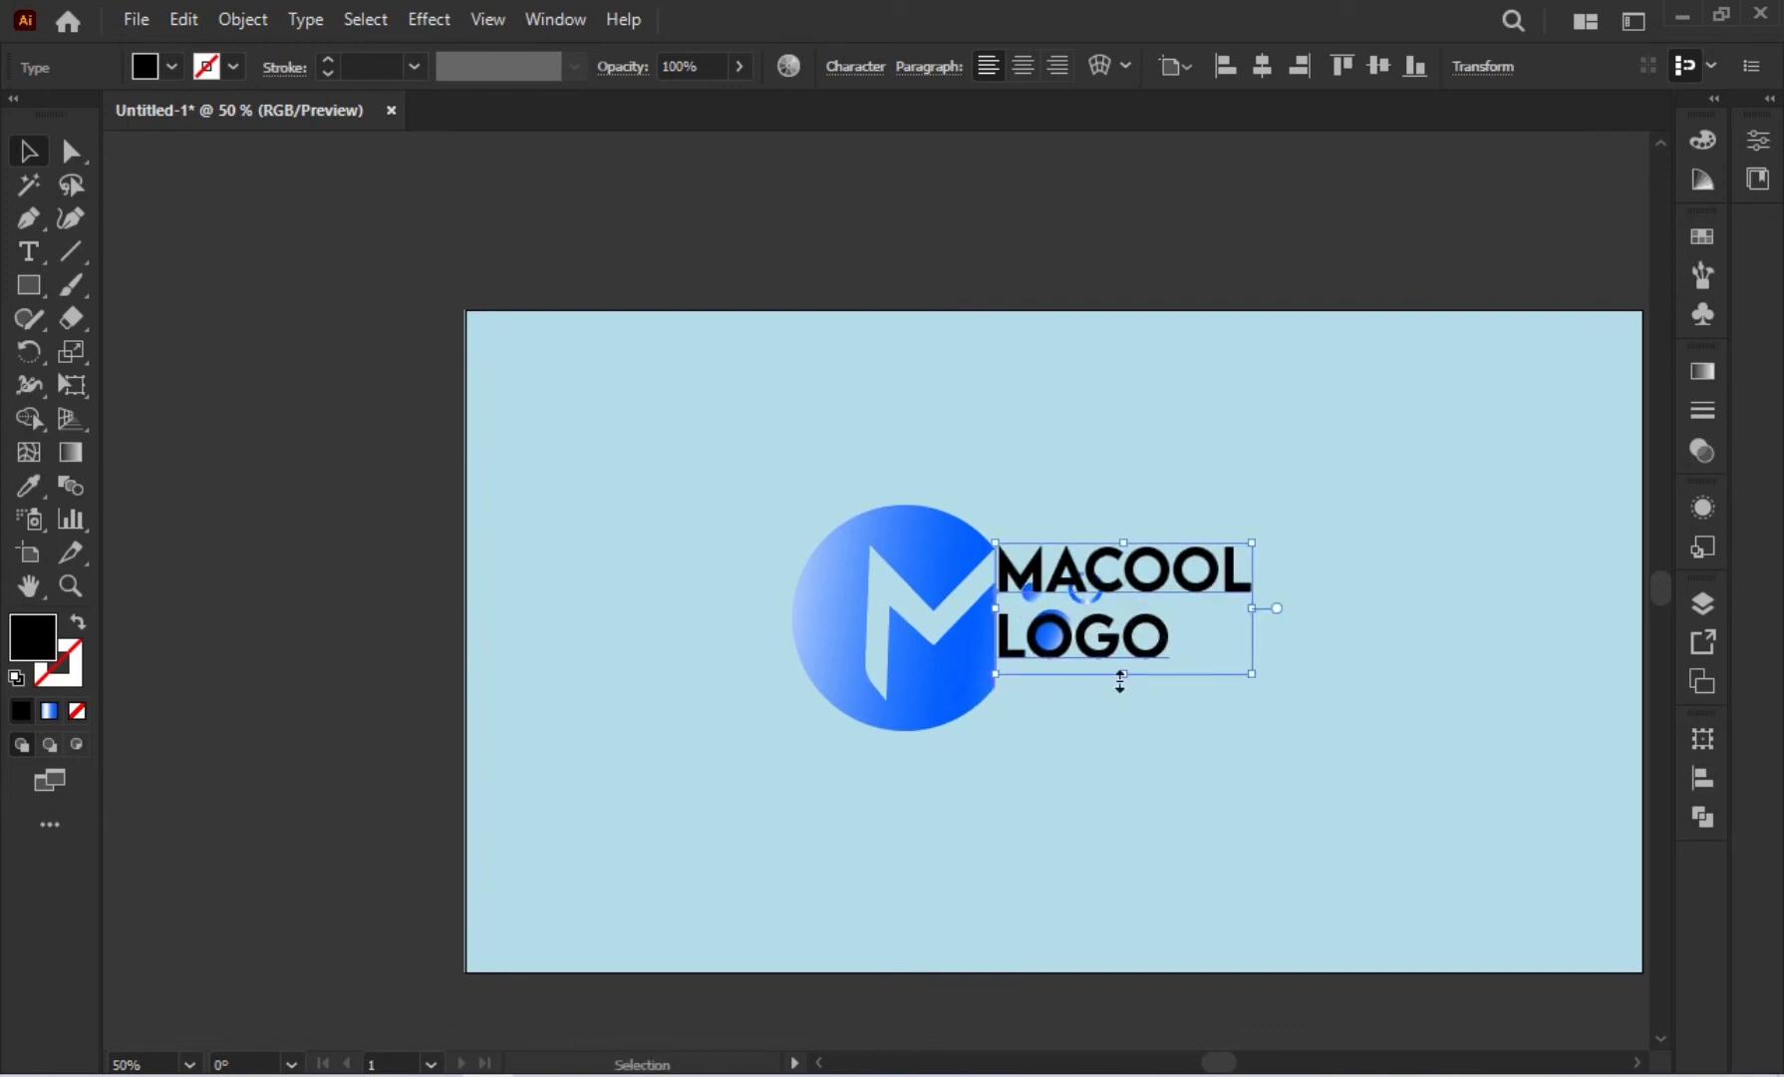
pyautogui.moveTo(1122, 678); pyautogui.dragTo(1123, 705)
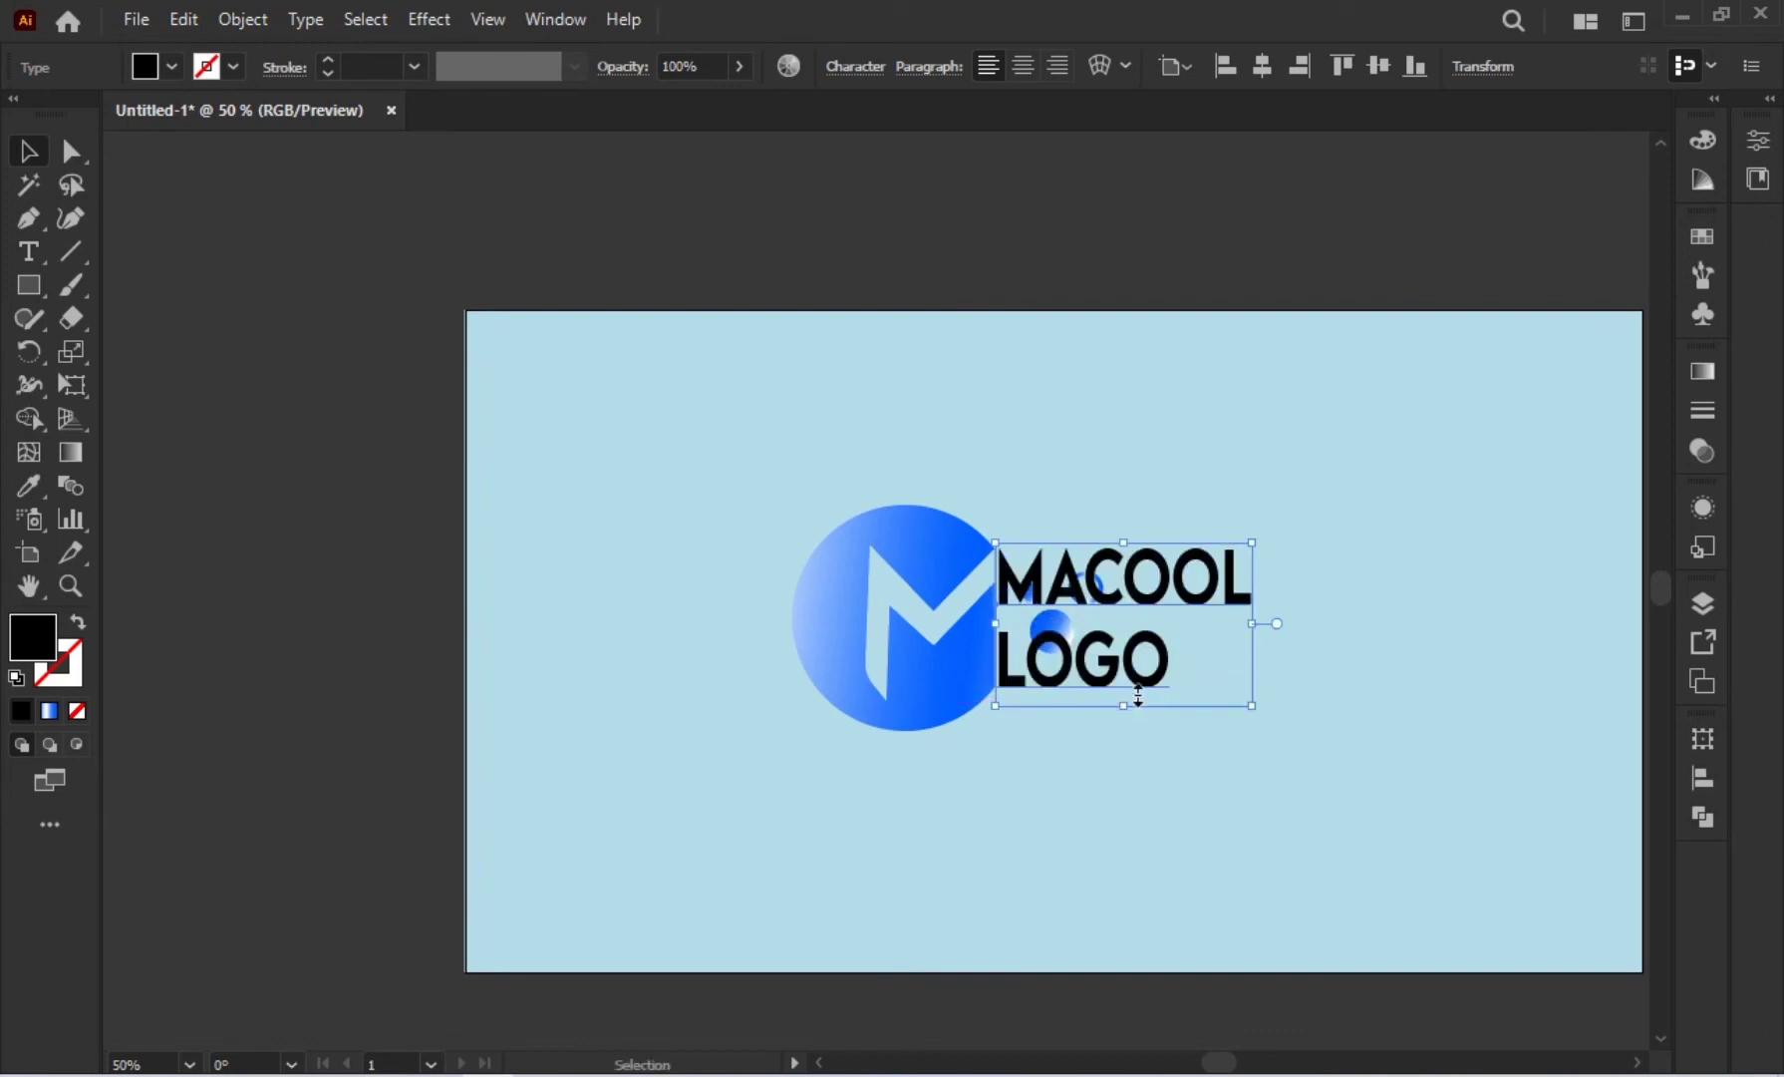
pyautogui.moveTo(1259, 620); pyautogui.dragTo(1308, 622)
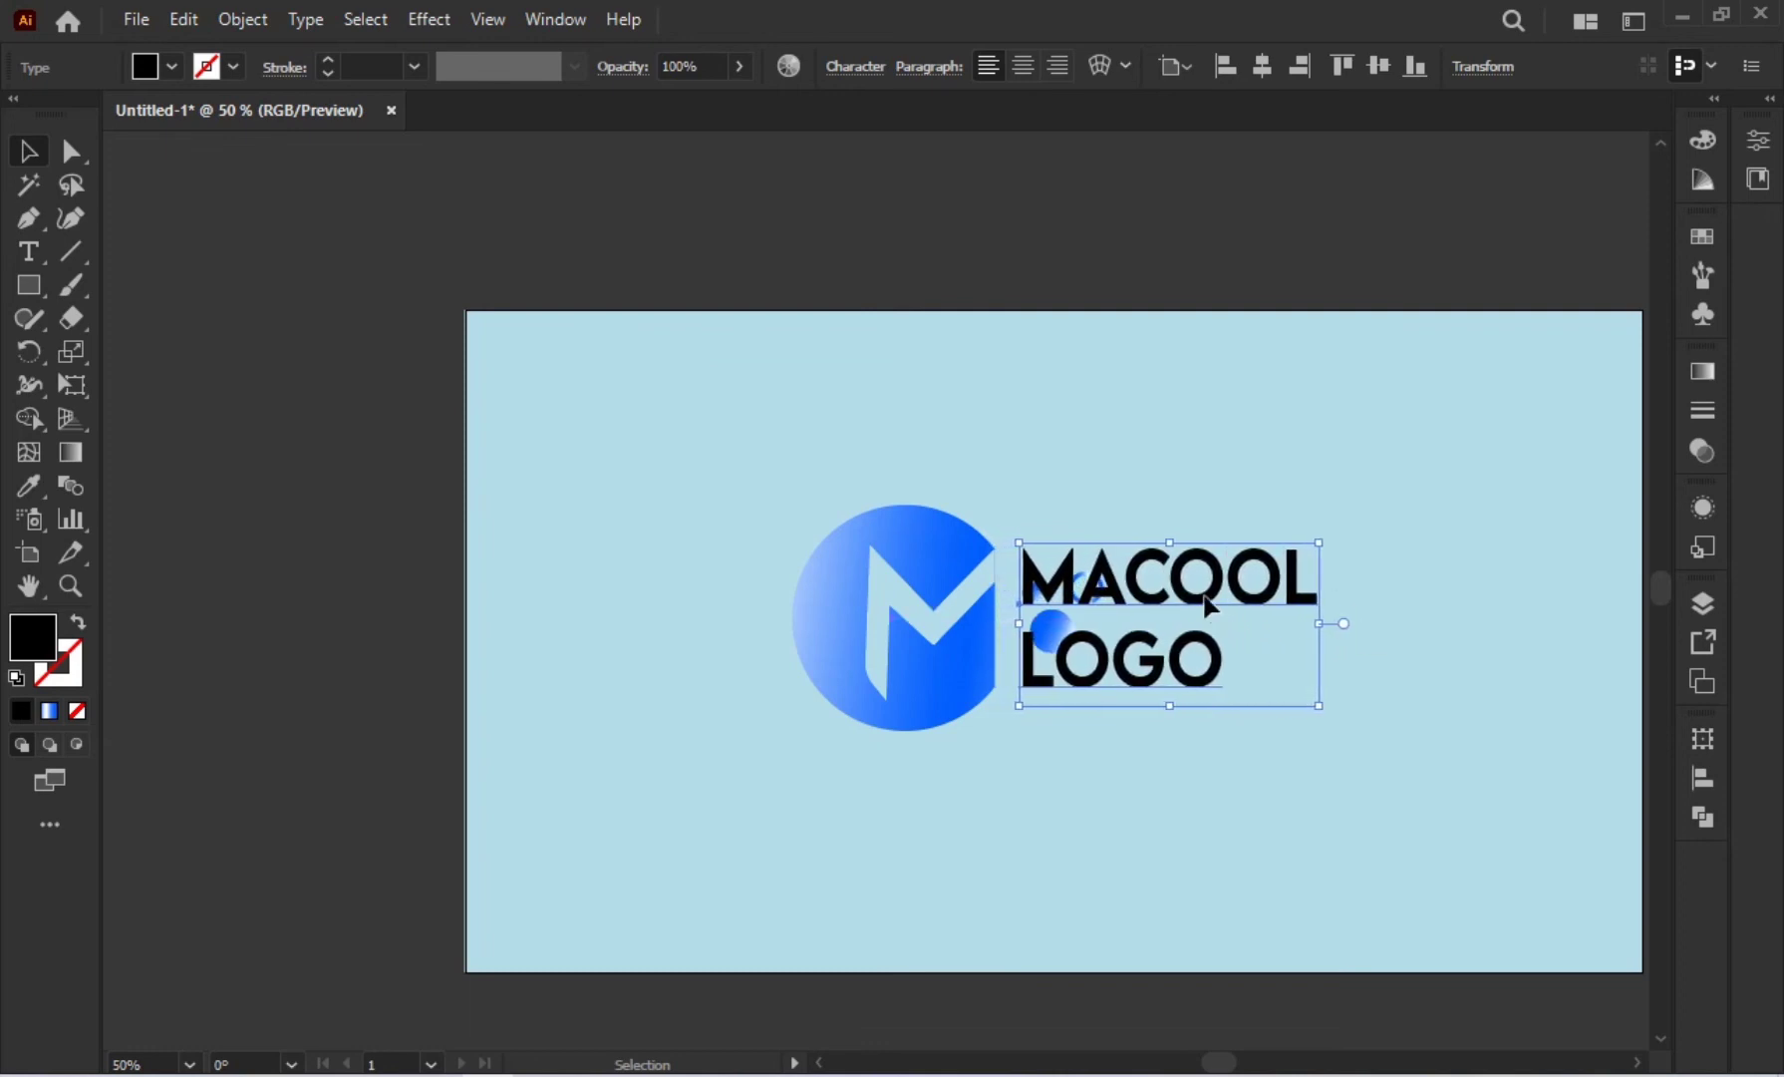
pyautogui.moveTo(1193, 596); pyautogui.dragTo(1303, 599)
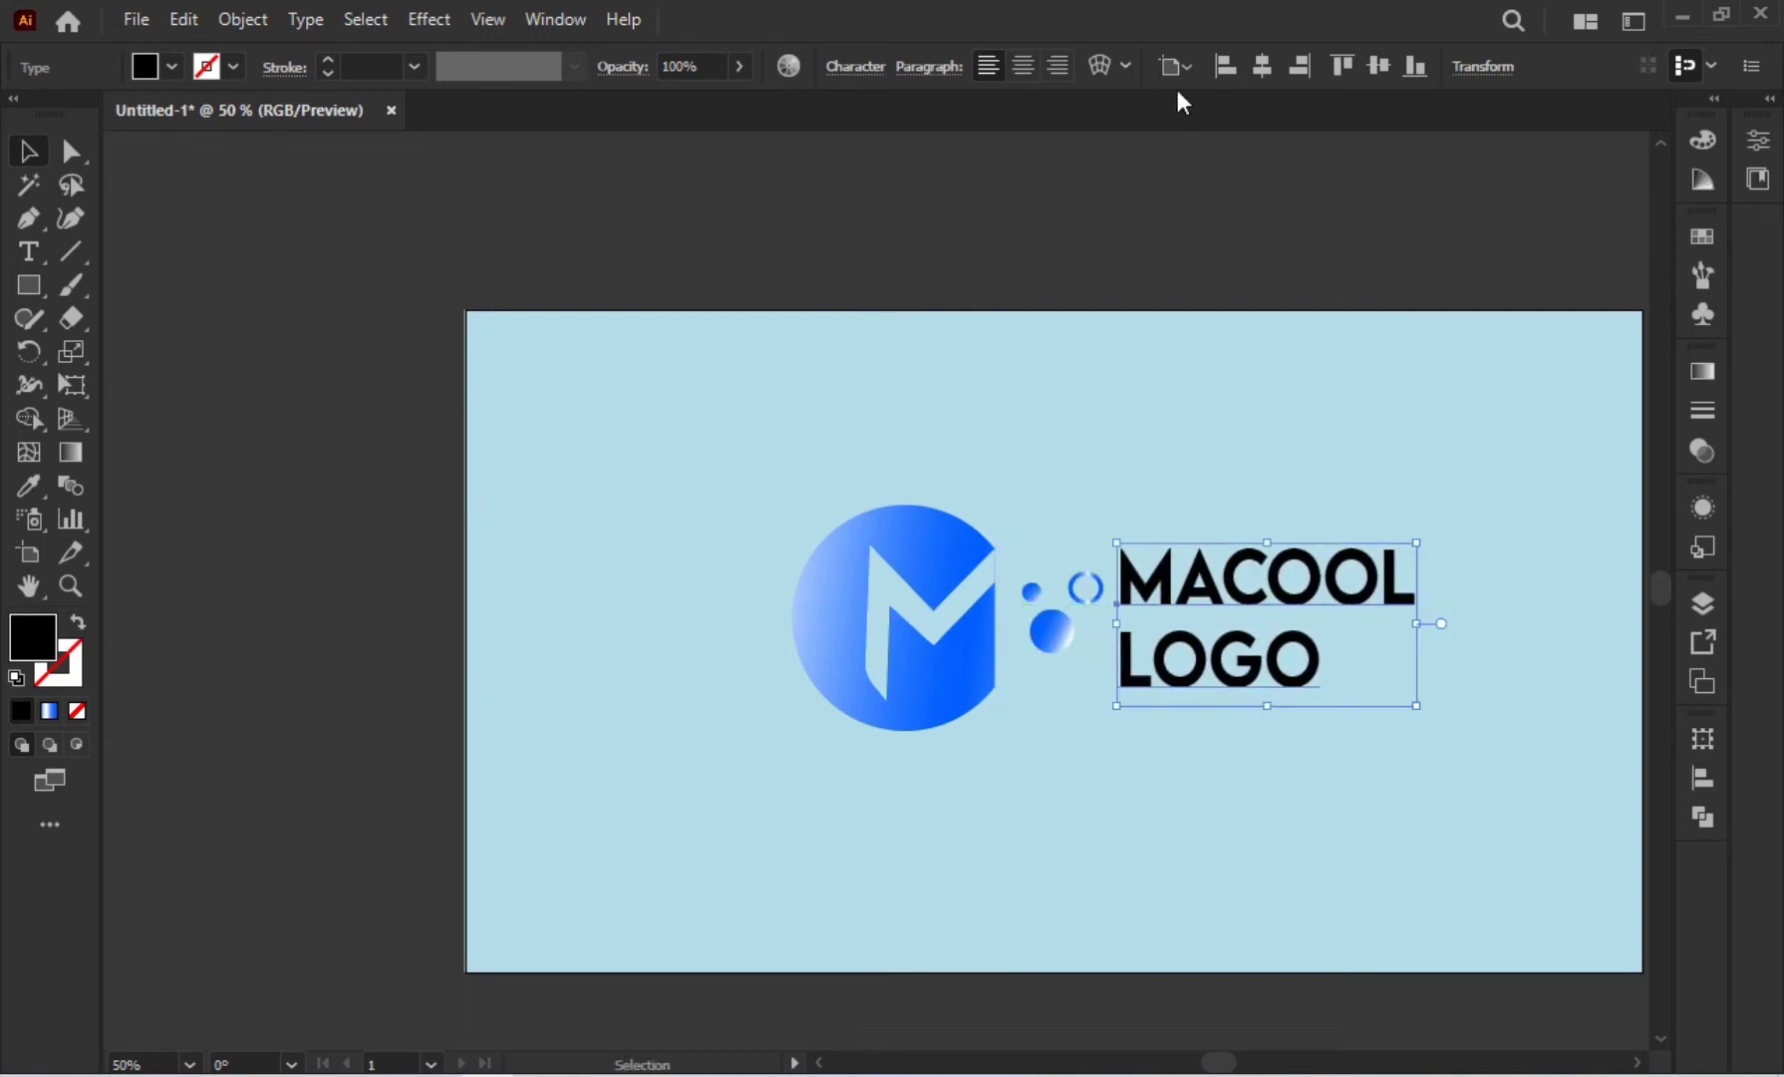
# Step: Set the name text's leading to 72 pt to bring its two lines closer together
pyautogui.click(858, 86)
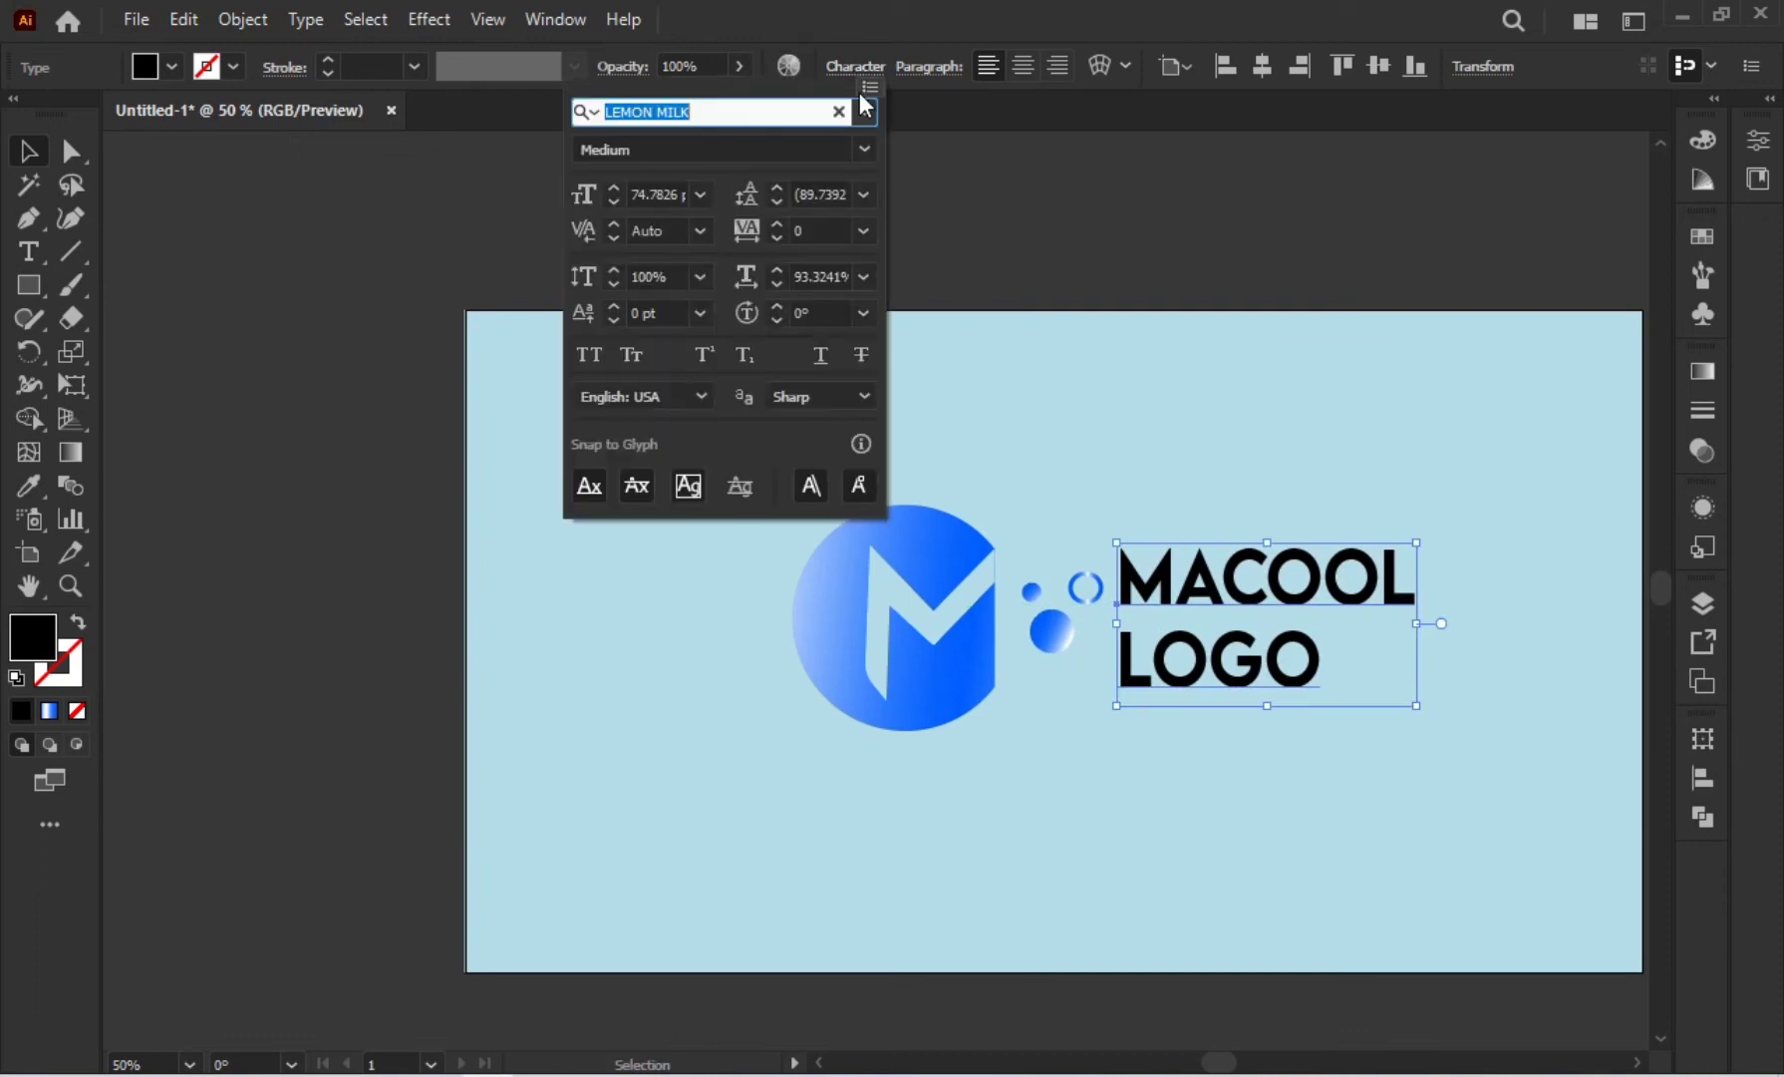
pyautogui.click(869, 195)
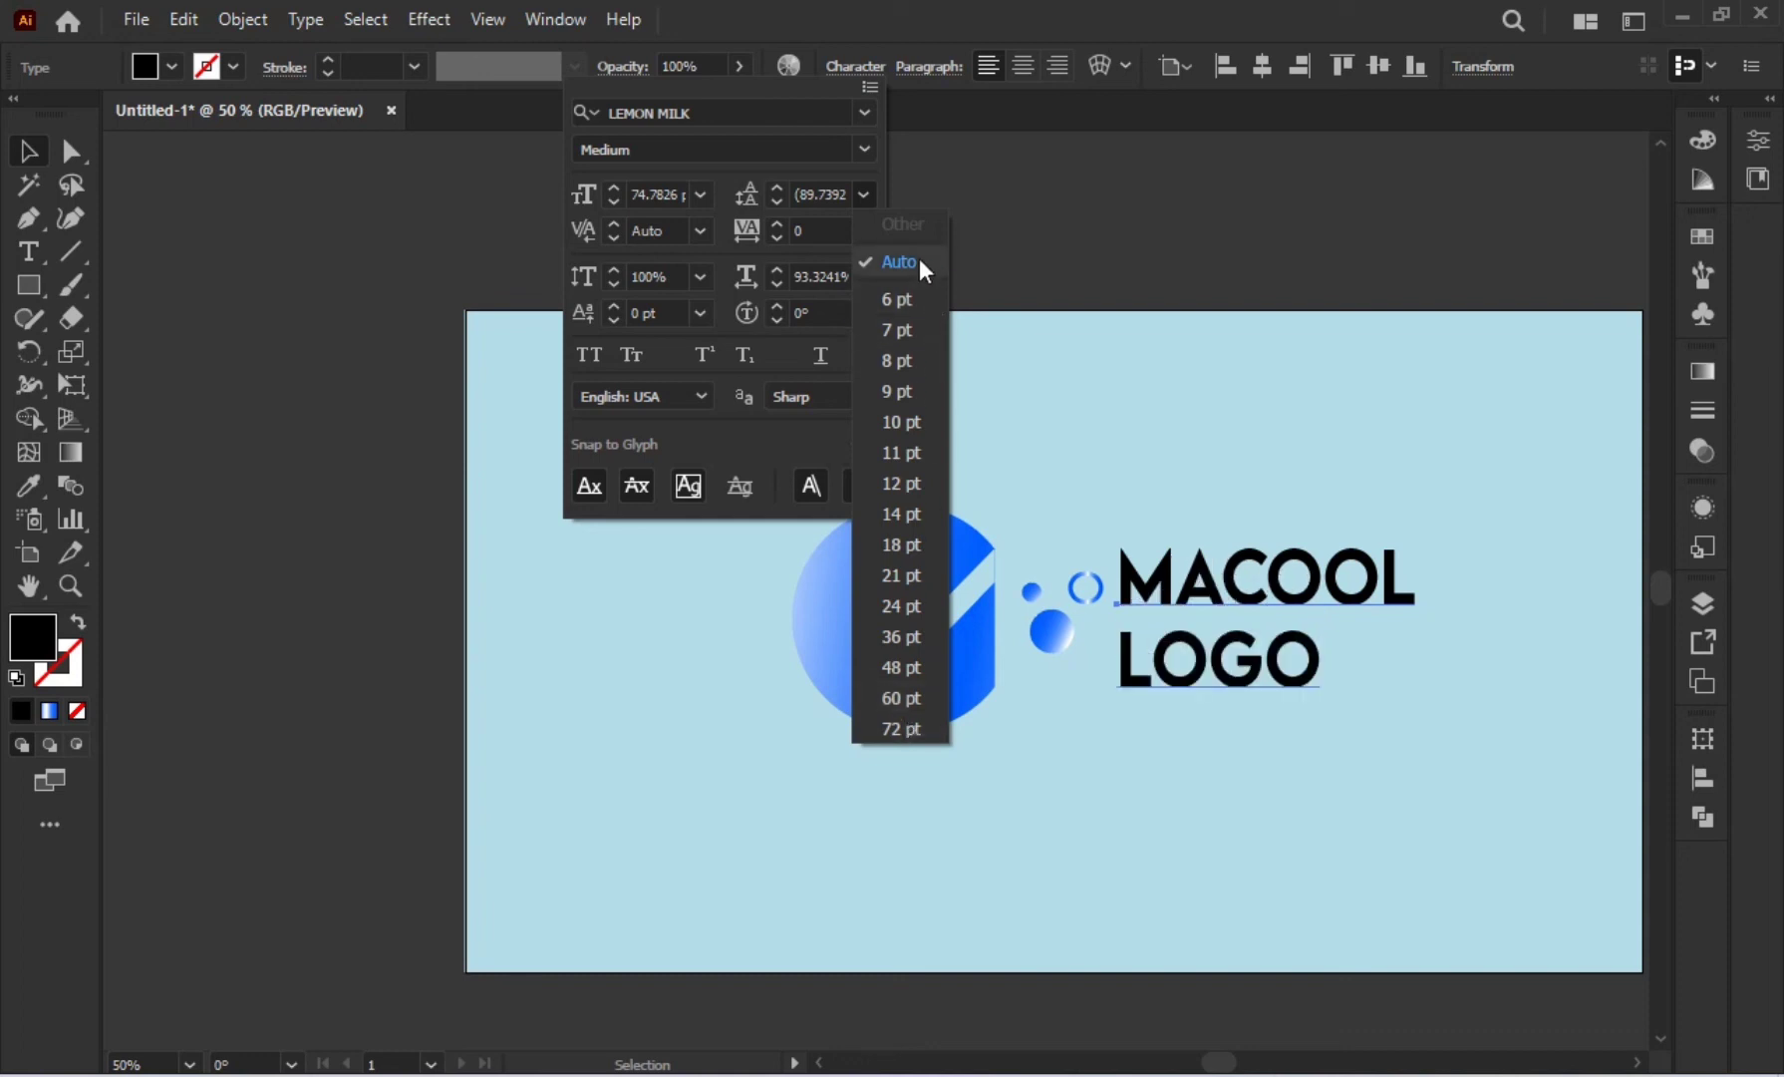
pyautogui.click(902, 729)
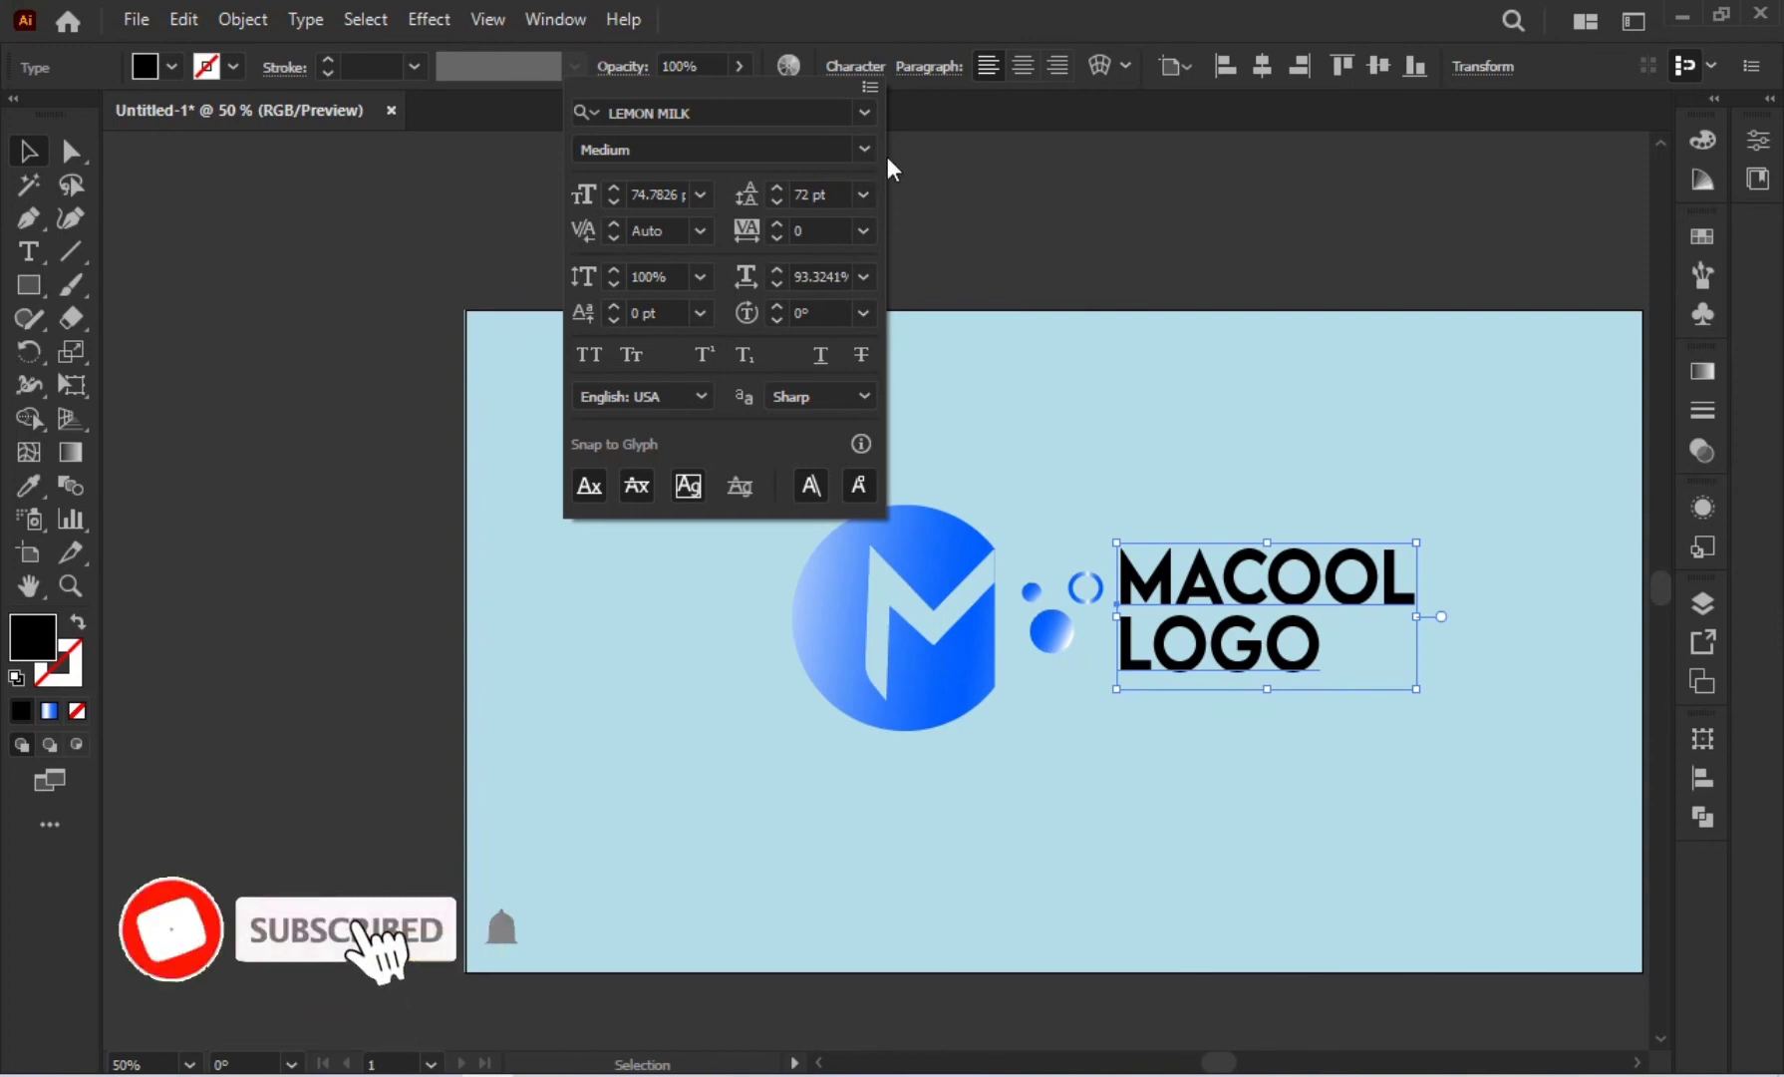
pyautogui.click(140, 17)
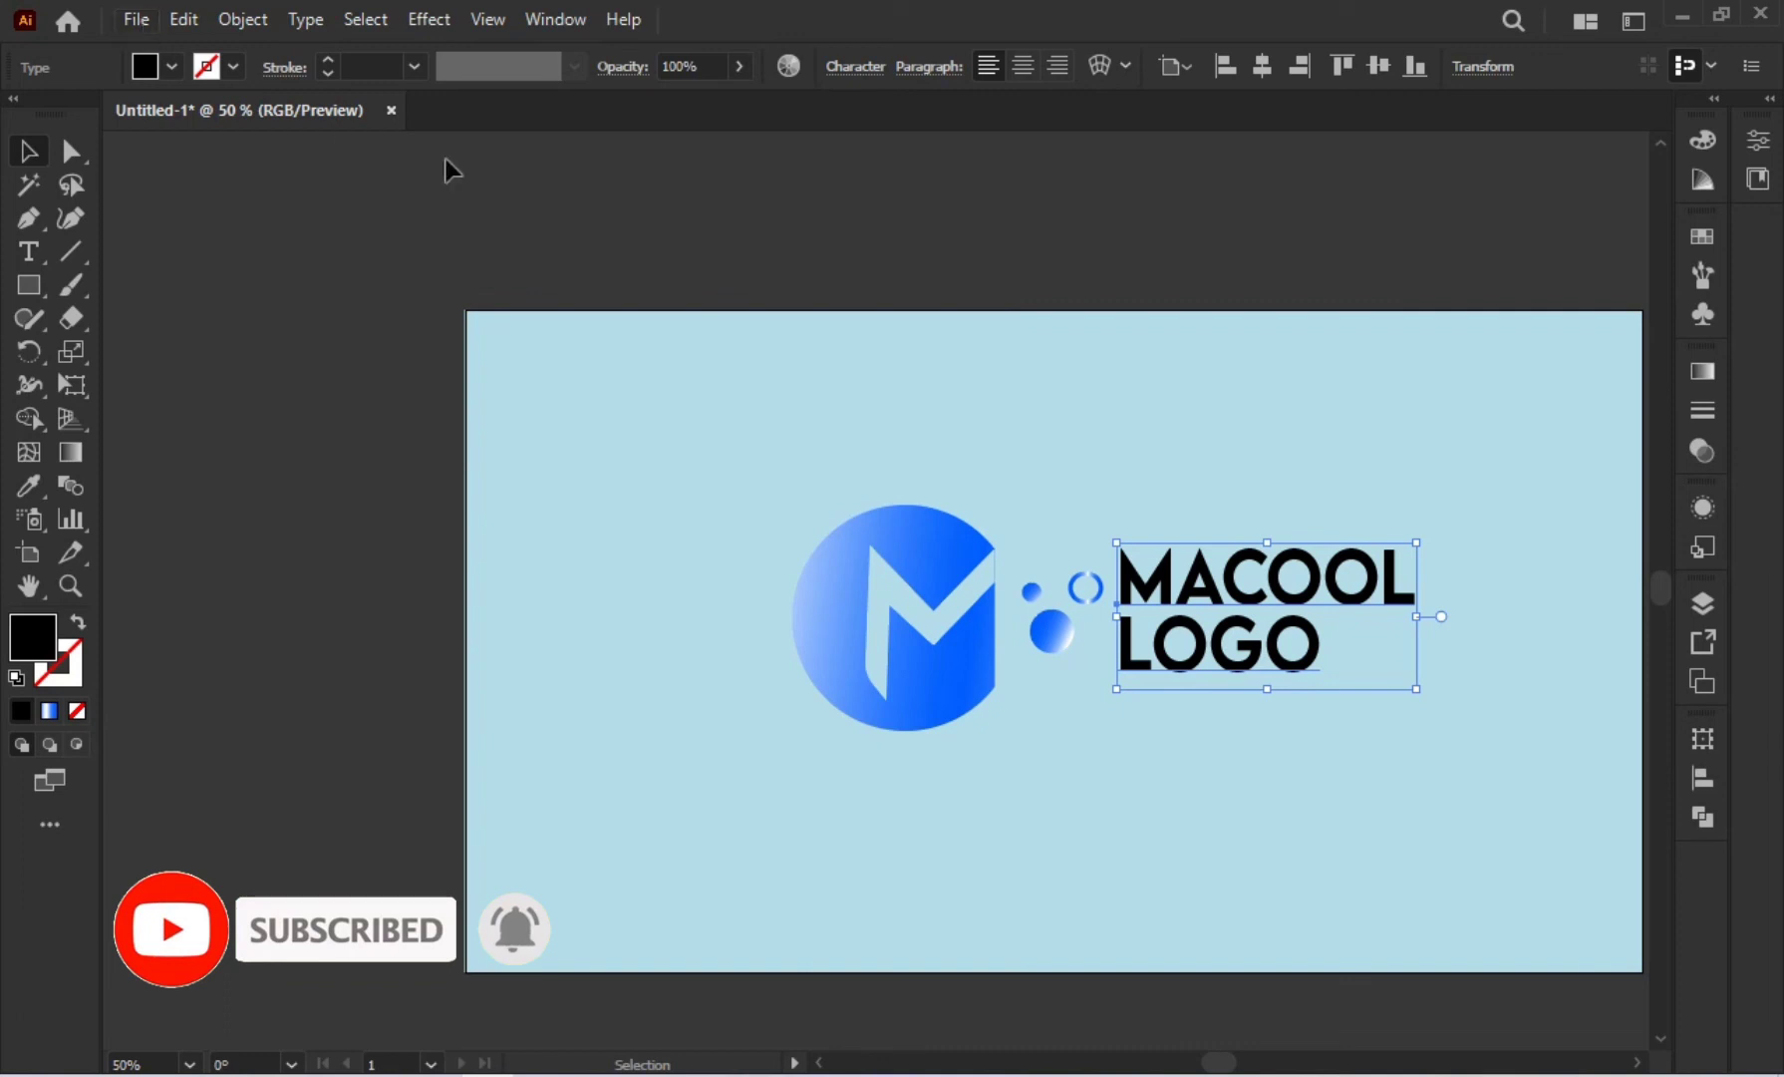
# Step: Enlarge the name text slightly and group it with the M logo and side shapes
pyautogui.moveTo(1259, 604); pyautogui.dragTo(1309, 658)
pyautogui.hotkey('ctrl', 'a')
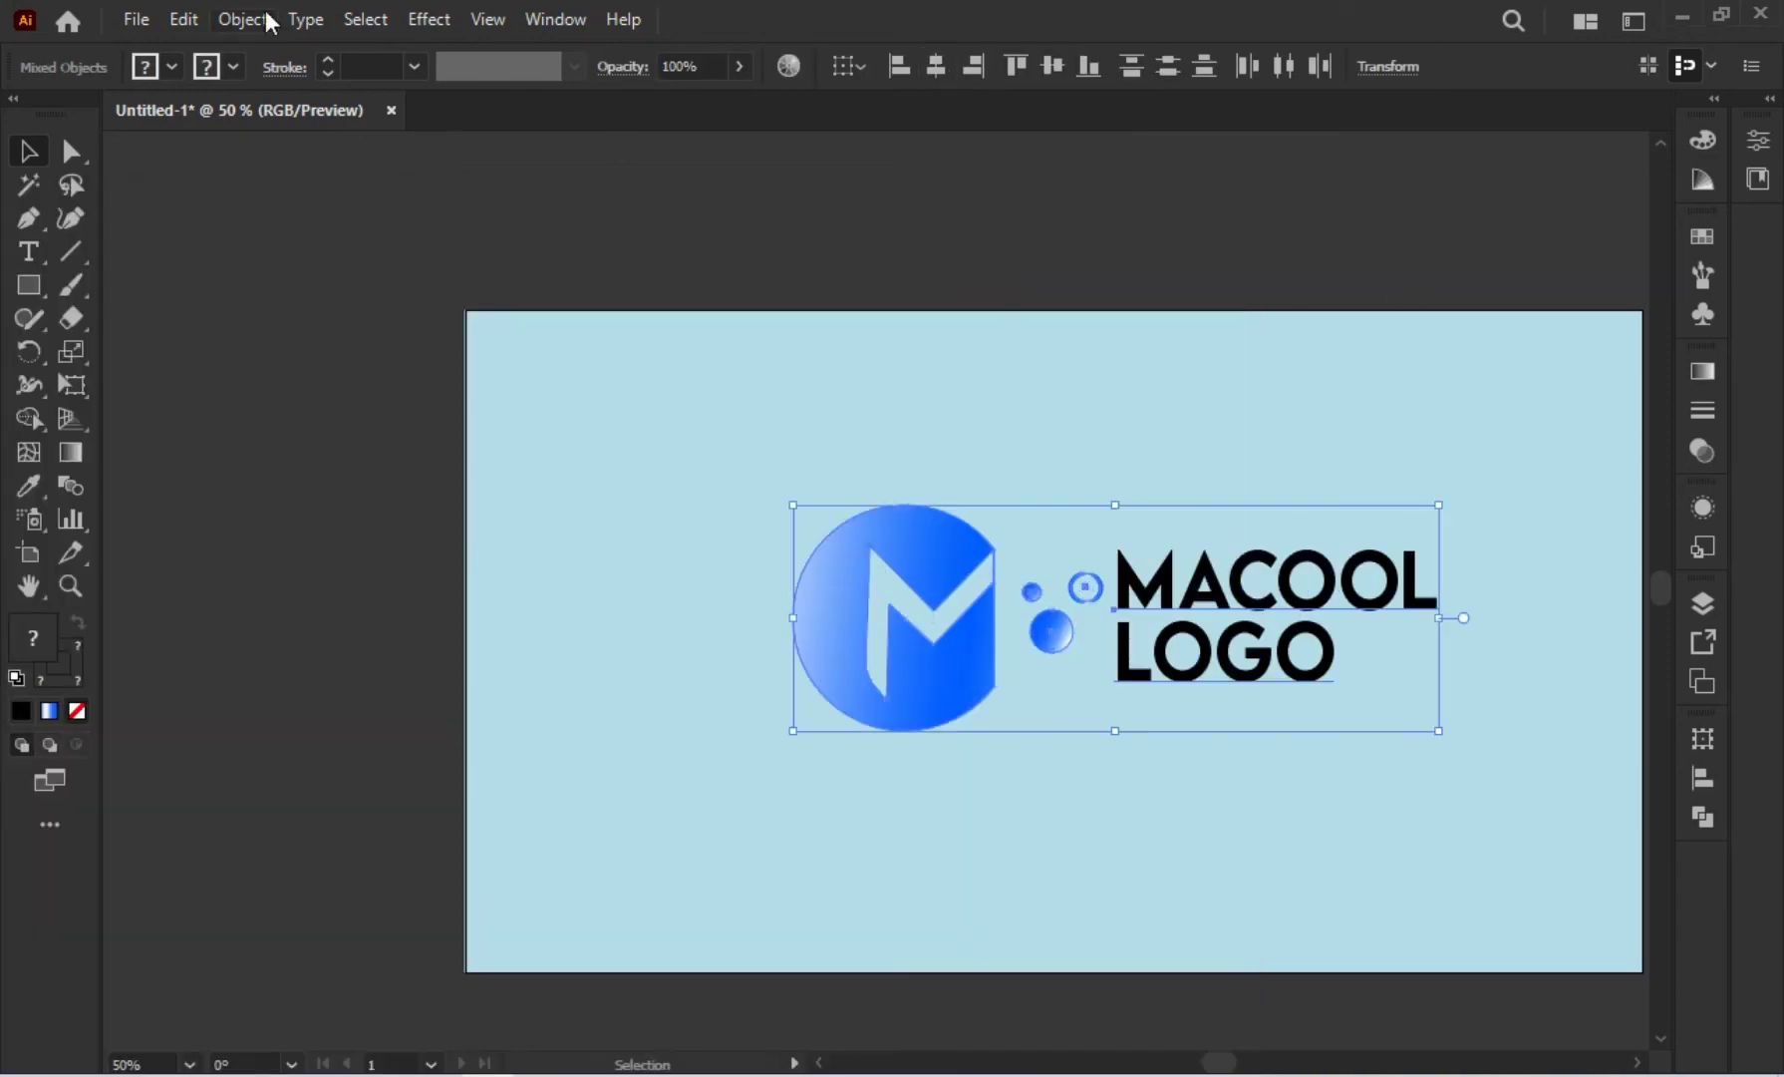
pyautogui.hotkey('ctrl', 'g')
# Step: Add the text "tagline here" below the second line of the name and select all of it
pyautogui.press('t')
pyautogui.scroll(2, 1086, 700)
pyautogui.click(1083, 704)
pyautogui.write('tagline here')
pyautogui.hotkey('ctrl', 'a')
pyautogui.hotkey('ctrl', '-')
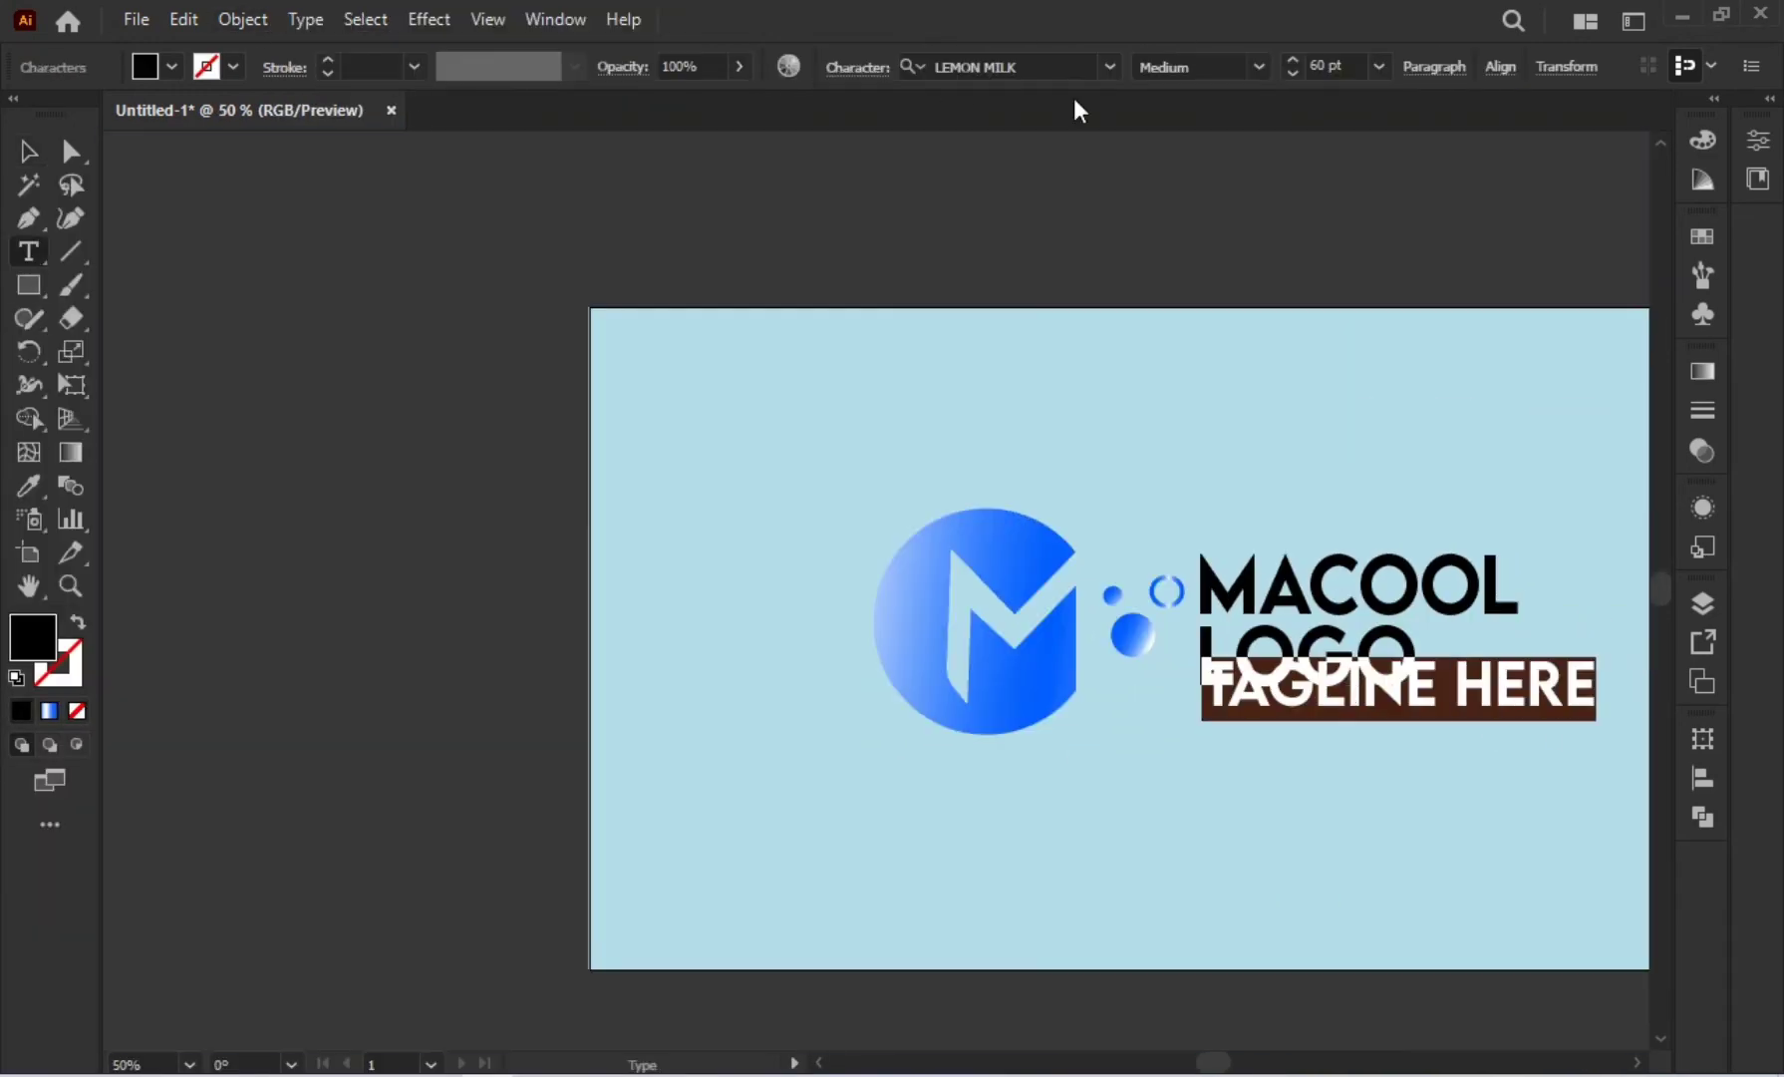
# Step: Set the tagline text to Arial at 14 pt and finish editing it
pyautogui.click(997, 67)
pyautogui.write('arial')
pyautogui.click(1378, 67)
pyautogui.click(1408, 343)
pyautogui.press('Escape')
# Step: Nudge the complete logo with its name and tagline right by three large increments and deselect everything
pyautogui.hotkey('ctrl', 'a')
pyautogui.hscroll(5, 1365, 785)
pyautogui.scroll(-1, 1366, 785)
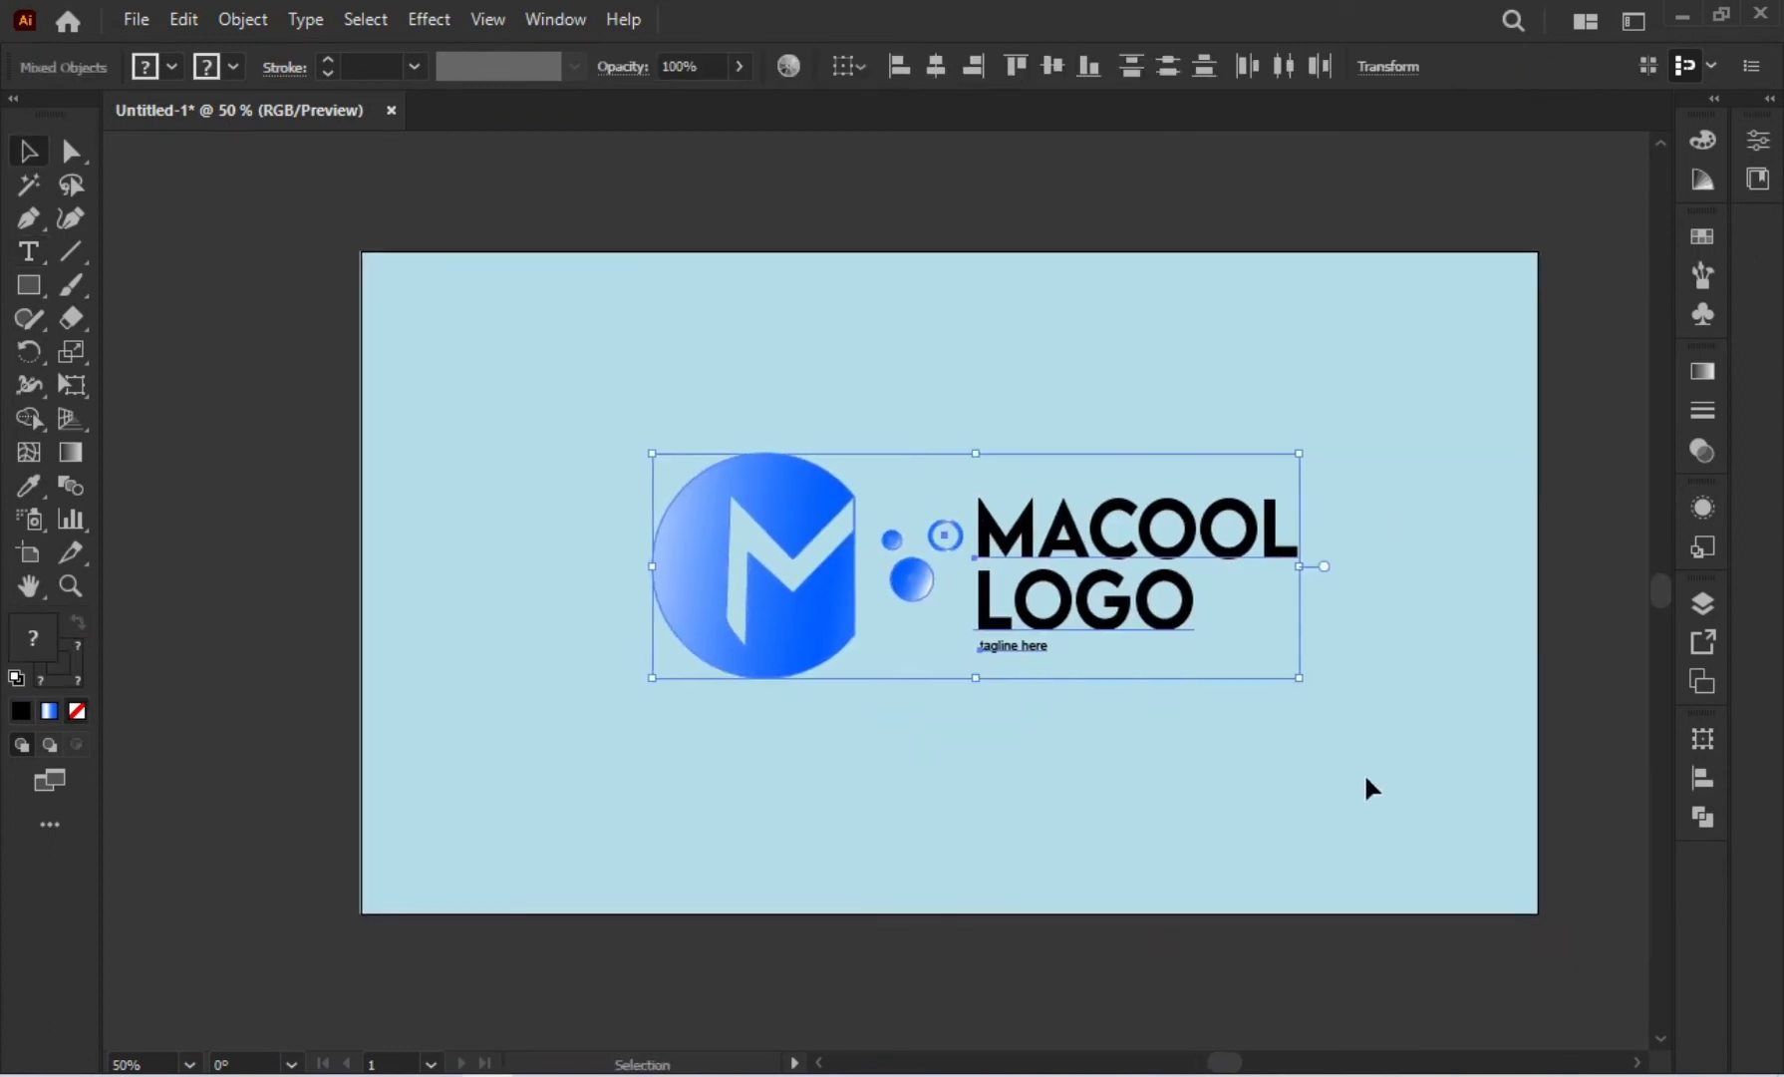
pyautogui.hotkey('shift', 'Right')
pyautogui.hotkey('shift', 'Right')
pyautogui.hotkey('shift', 'Right')
pyautogui.hotkey('ctrl', 'shift', 'a')
pyautogui.hotkey('ctrl', '0')
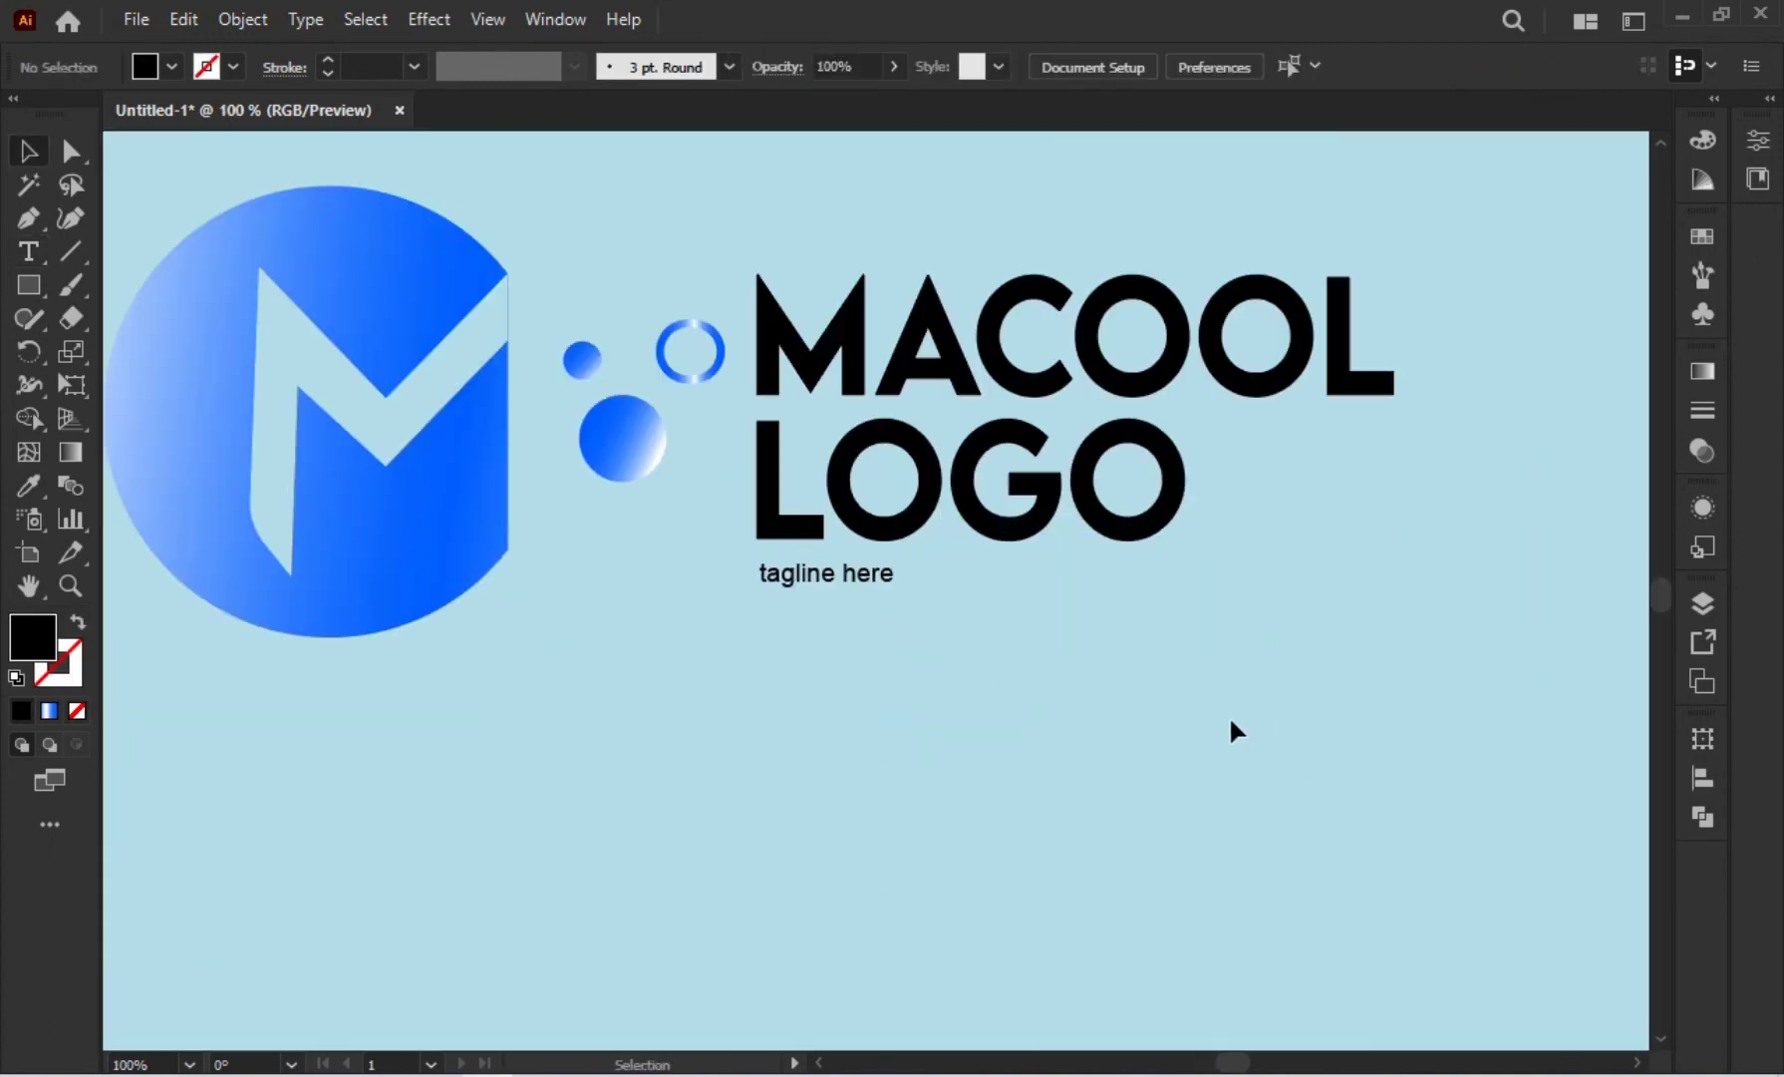